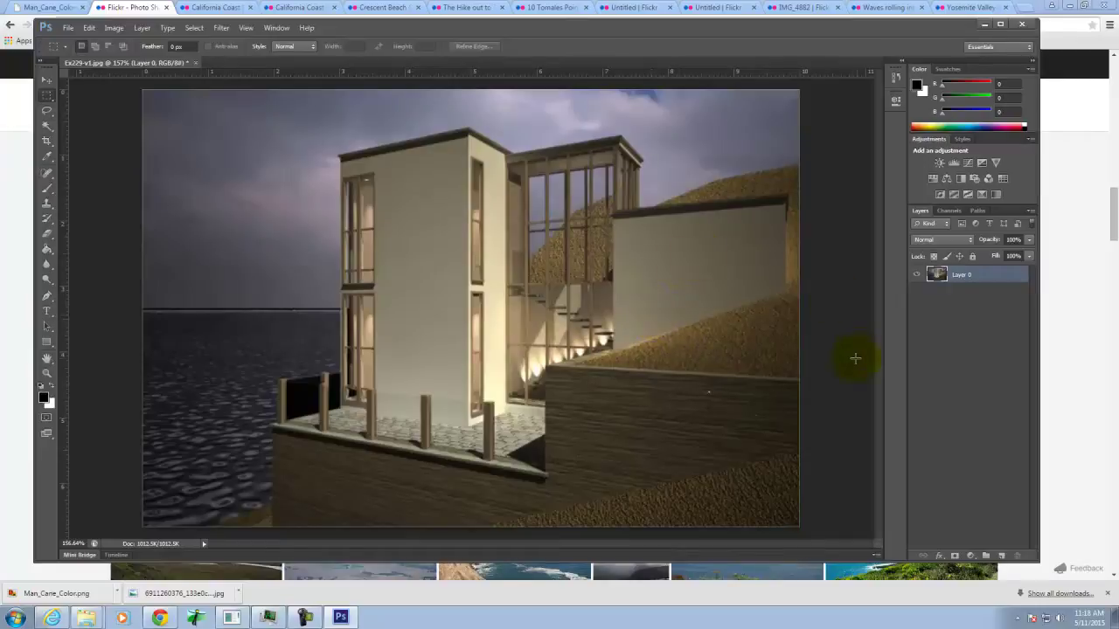
Step: Switch to the browser and look through the Flickr search results for tomales coast for a usable hillside photo
left_click(13, 163)
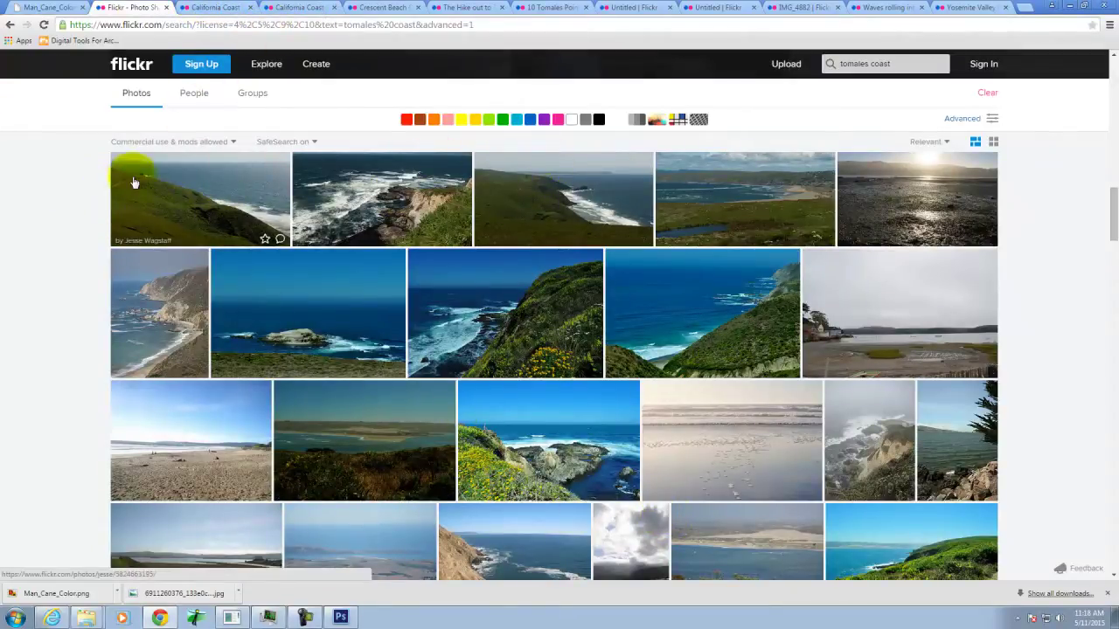
scroll(439, 390, "up", 5)
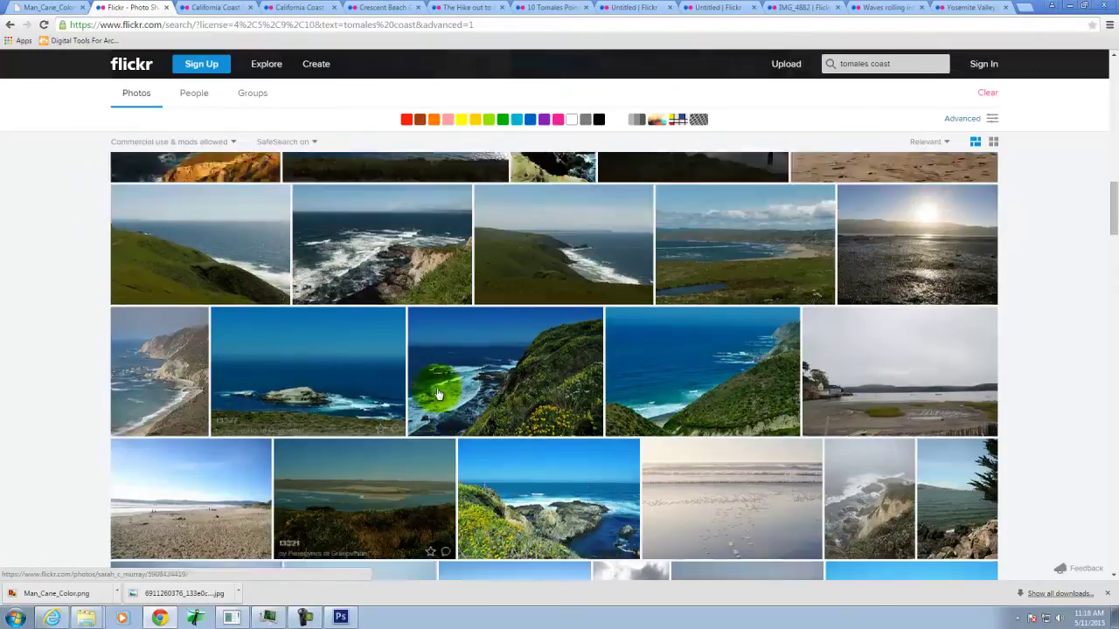
scroll(439, 394, "up", 8)
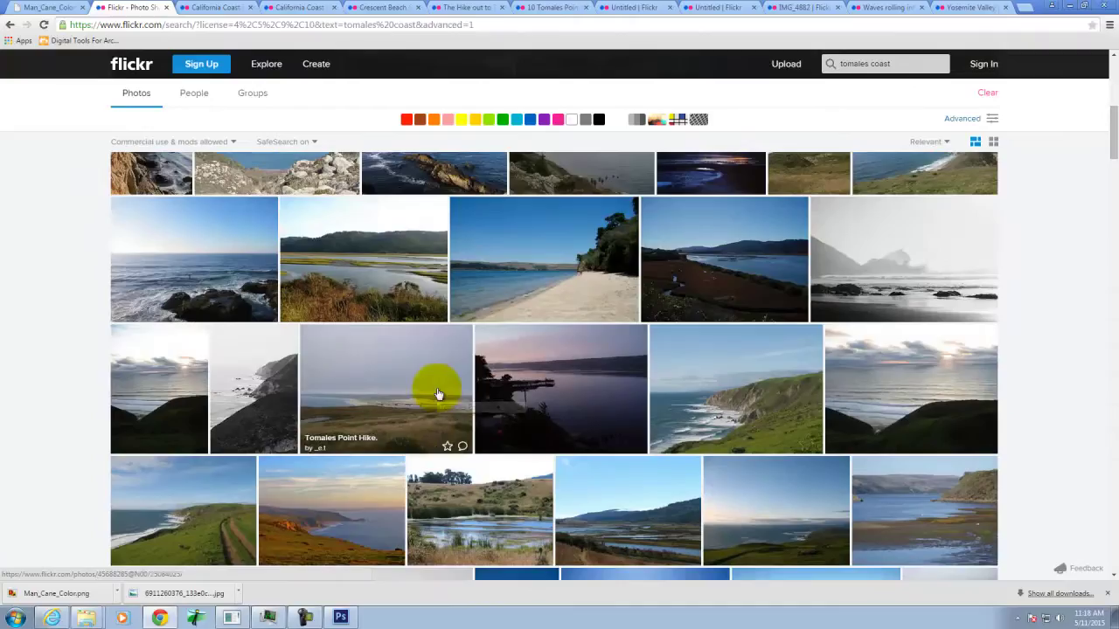
scroll(473, 394, "up", 4)
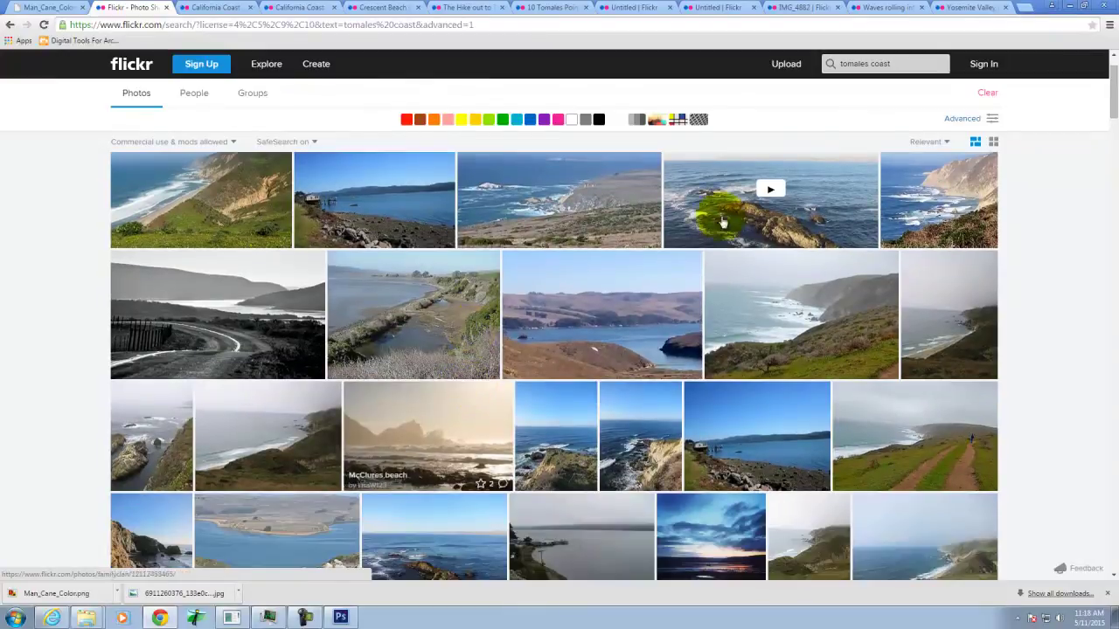
left_click(889, 65)
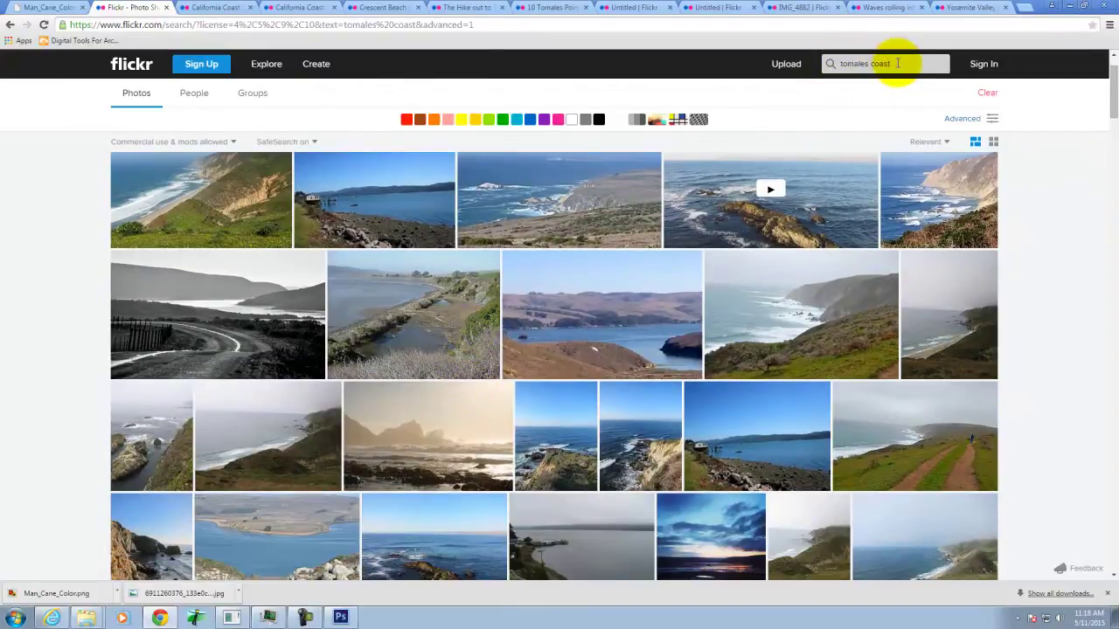
scroll(786, 240, "down", 3)
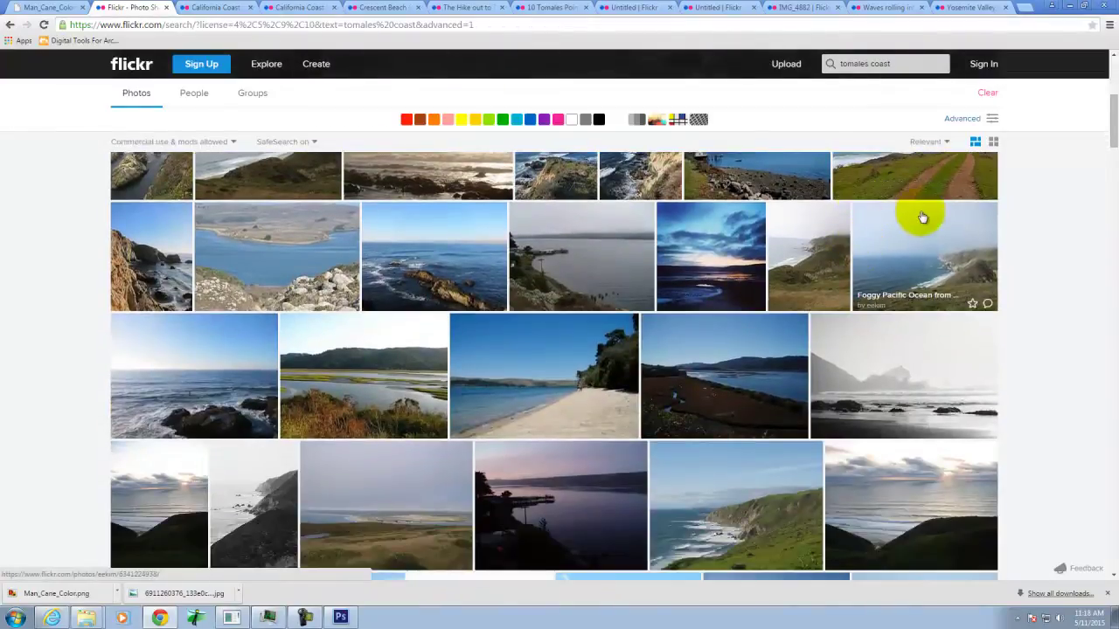
scroll(886, 212, "down", 3)
scroll(893, 216, "down", 5)
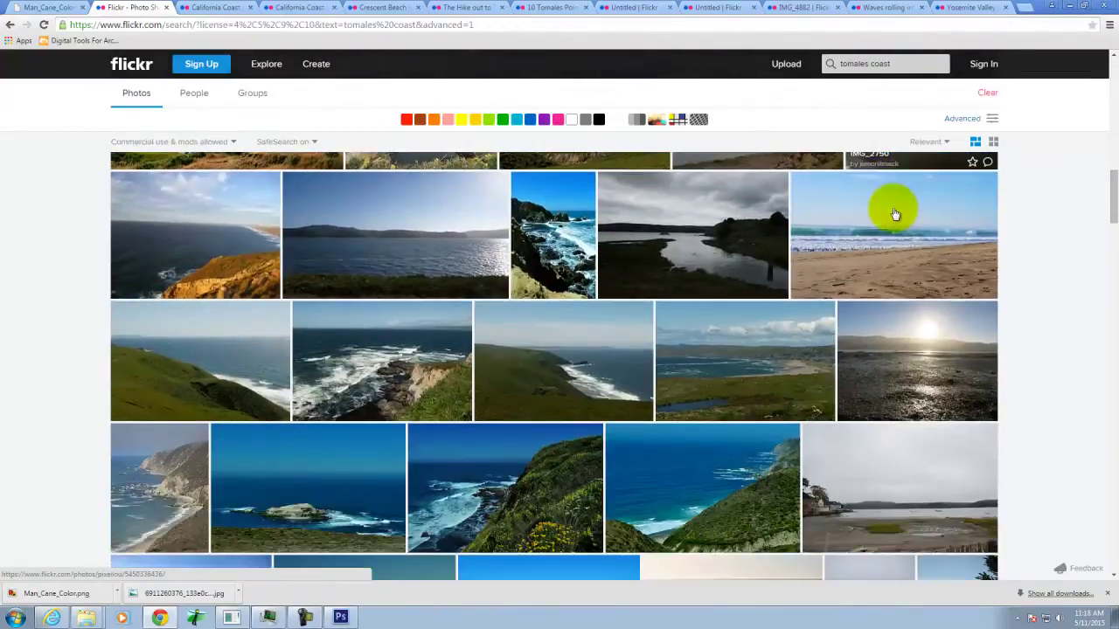
Step: Open the photo of the green coastal hillside and download it at the original size of 3872 × 2592
left_click(174, 368)
left_click(341, 269)
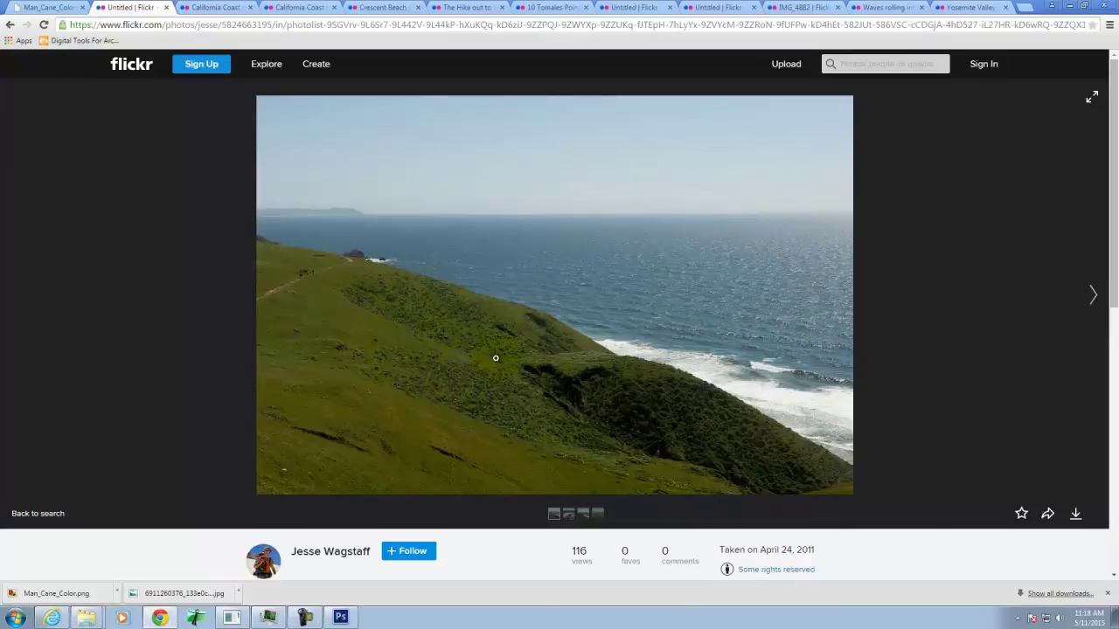
left_click(1076, 515)
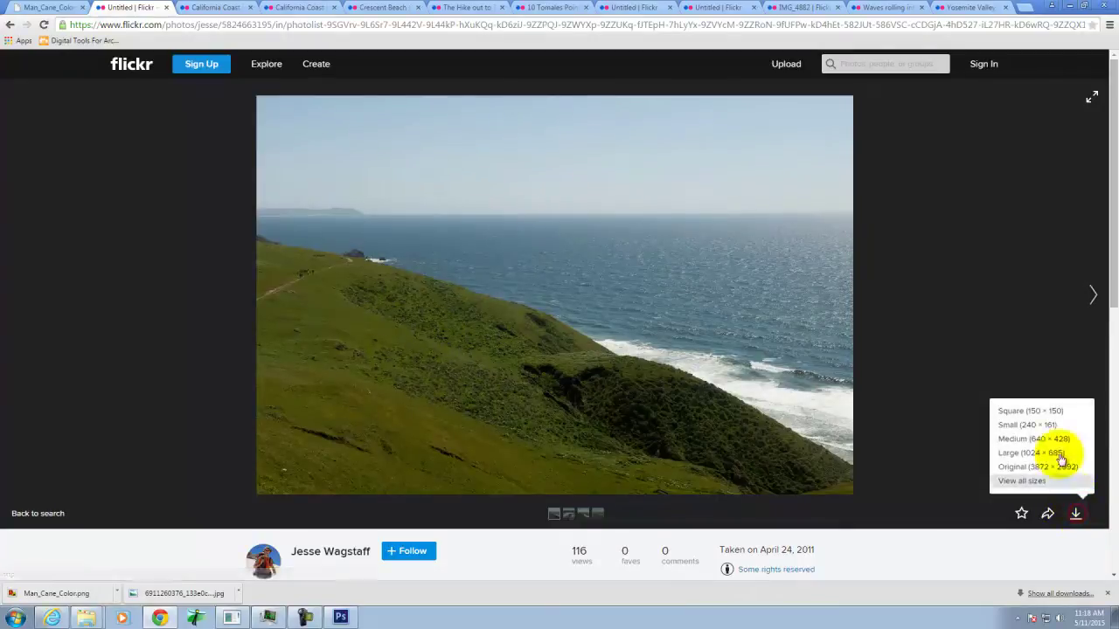
left_click(1016, 469)
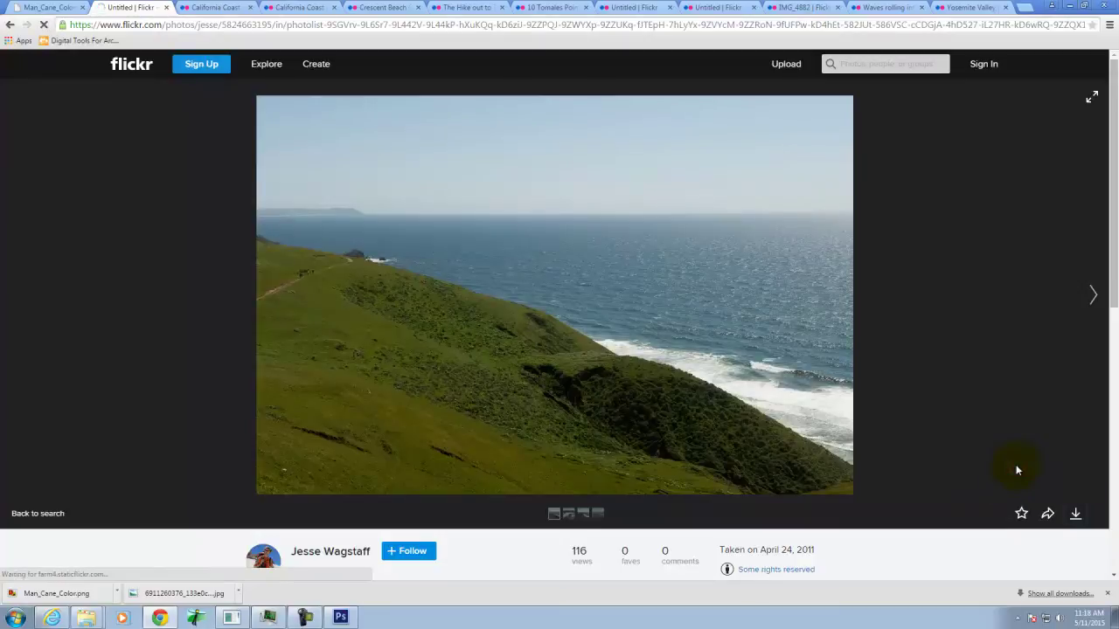
left_click(112, 594)
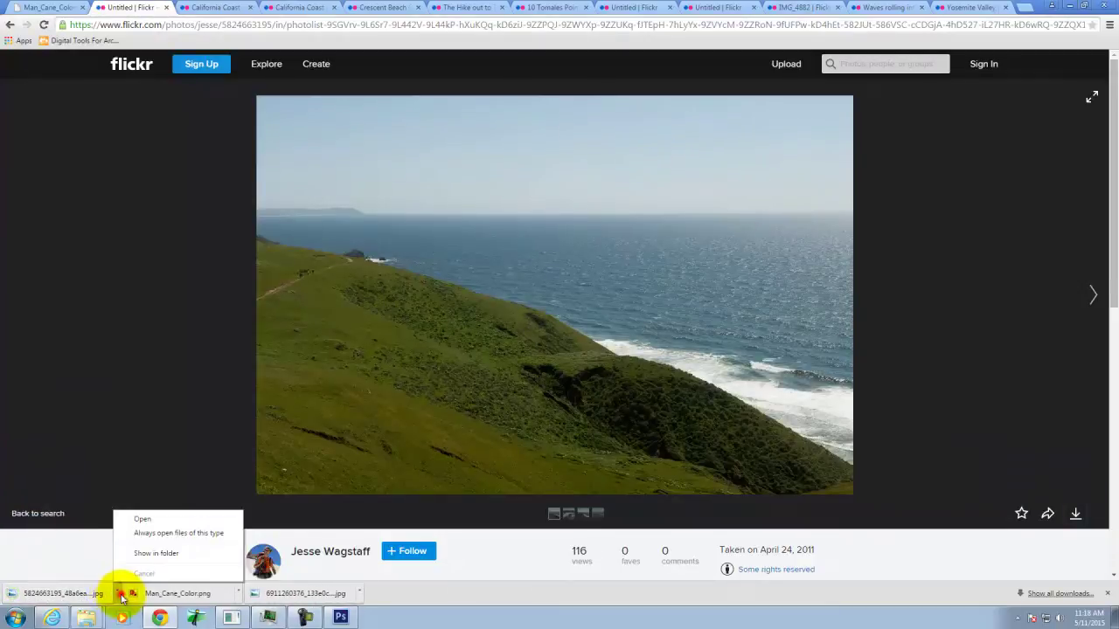
left_click(158, 552)
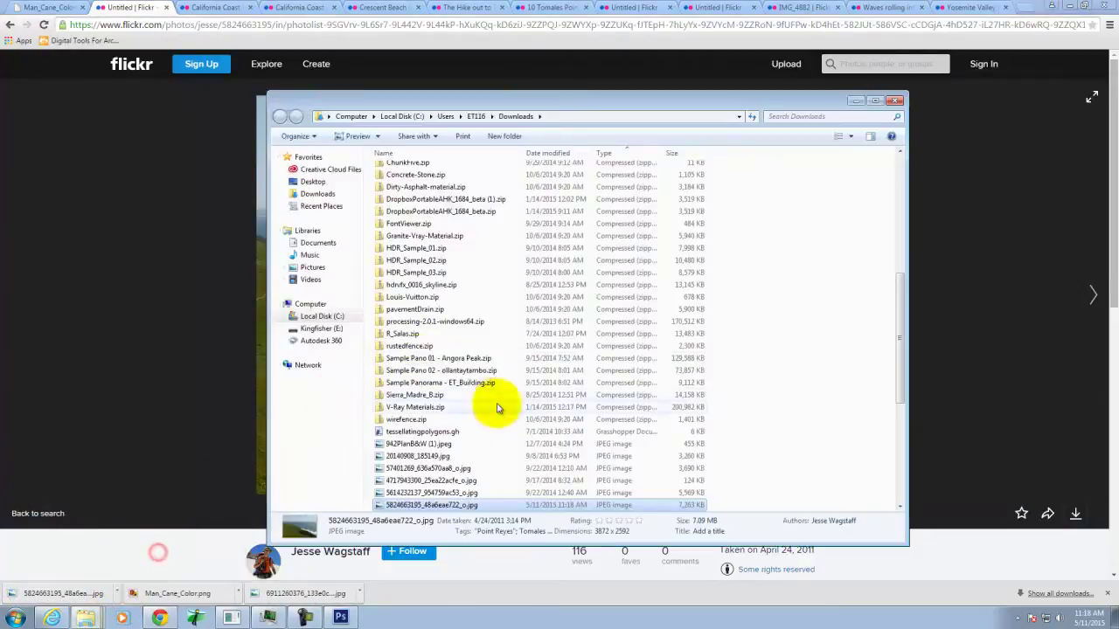
right_click(430, 505)
left_click(458, 436)
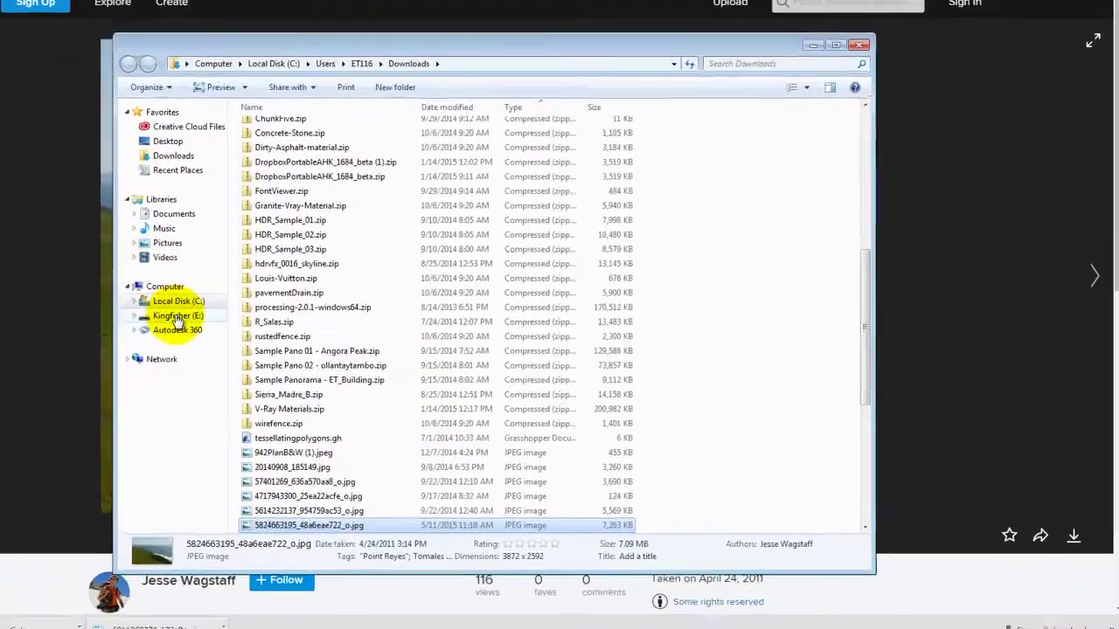
Step: Paste the photo into the Collage Images folder of Ex230, inside the A136 exercises on the Kingfisher (E:) drive
left_click(321, 328)
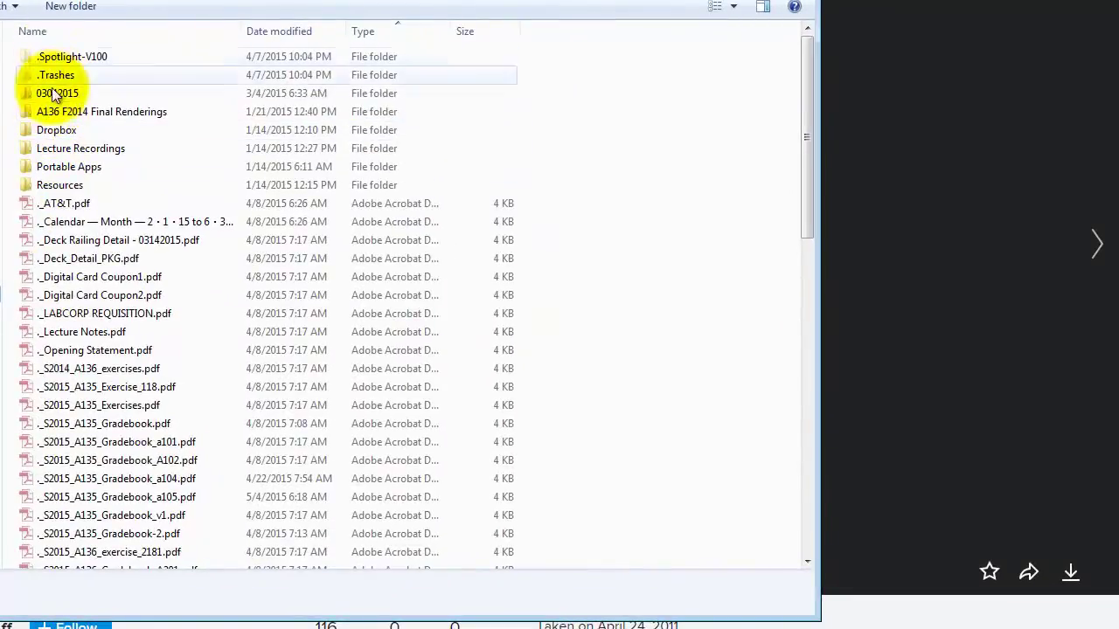
double_click(61, 131)
double_click(57, 74)
double_click(52, 75)
double_click(56, 56)
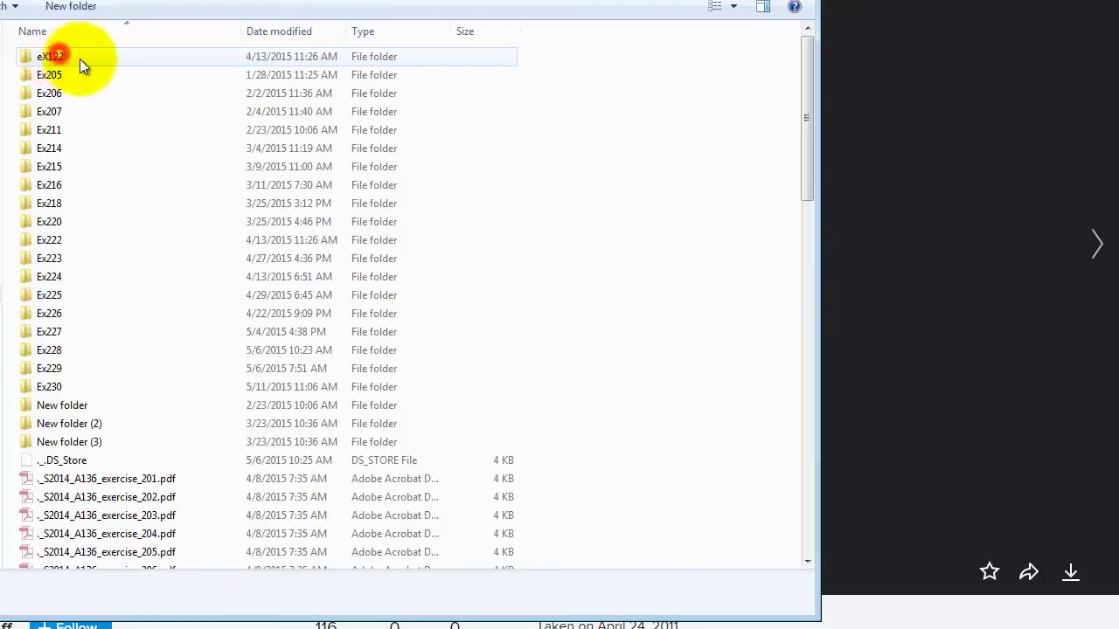
double_click(64, 382)
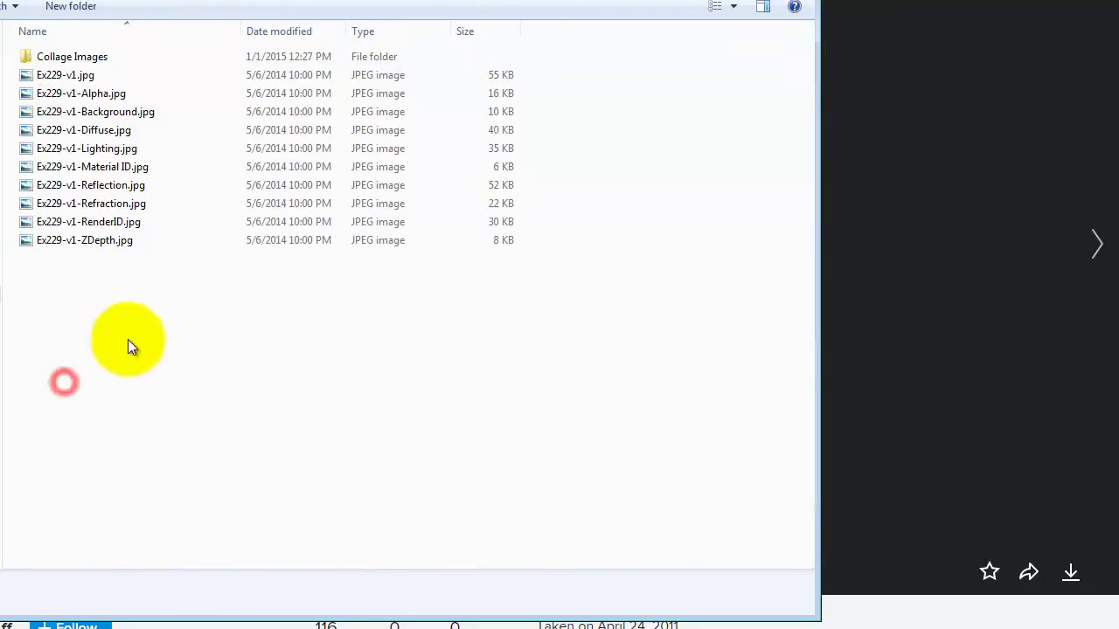
double_click(70, 57)
right_click(91, 158)
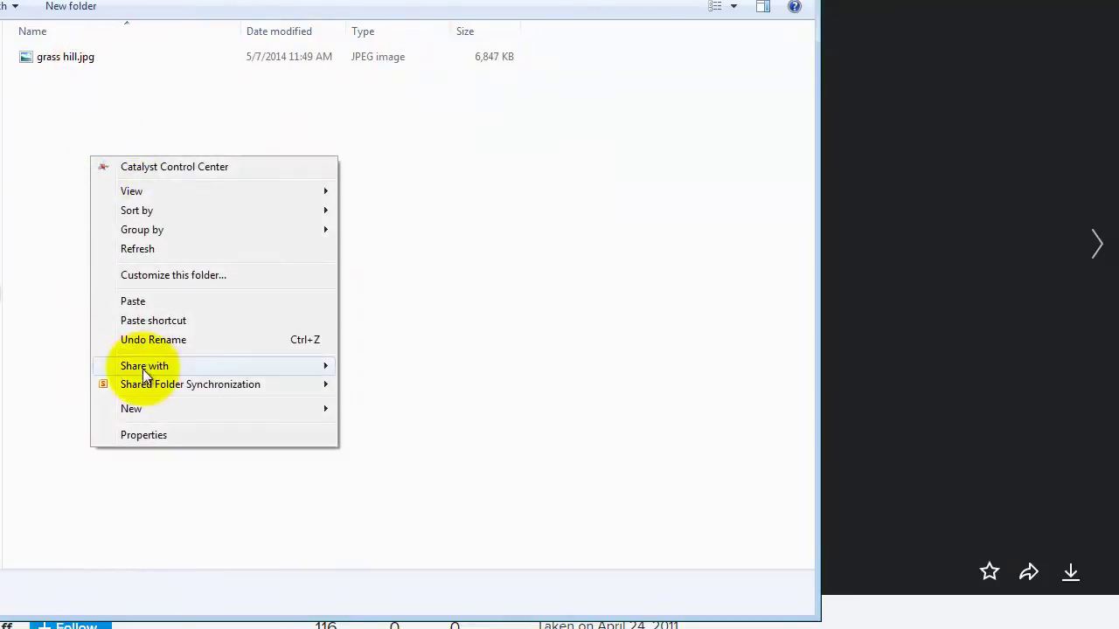
left_click(153, 302)
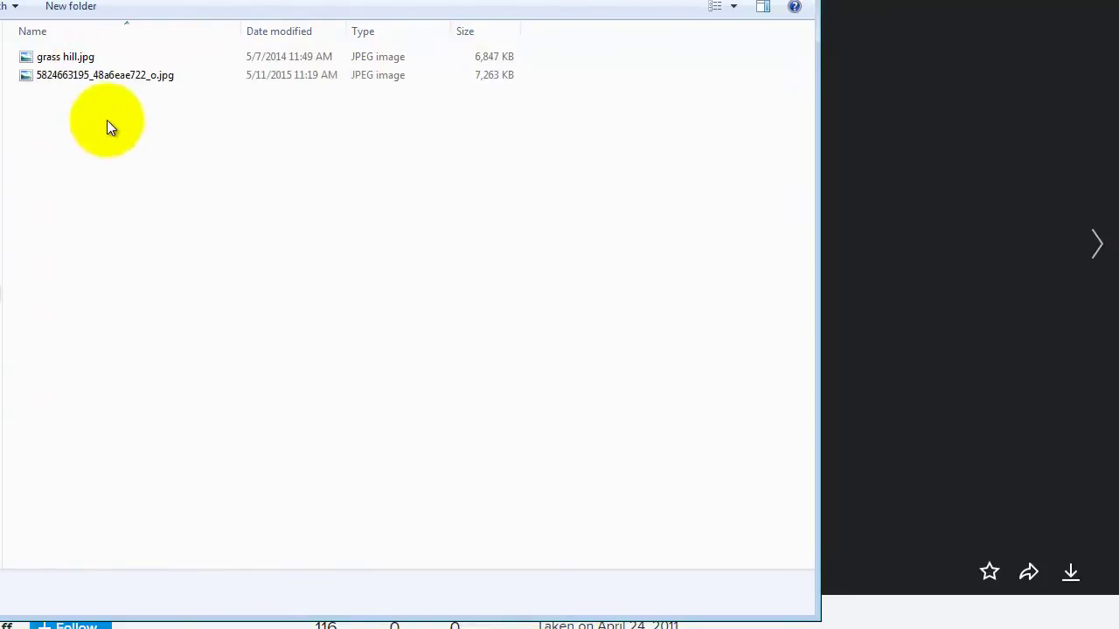
Step: Preview grass hill.jpg from the Collage Images folder and close the viewer
left_click(67, 56)
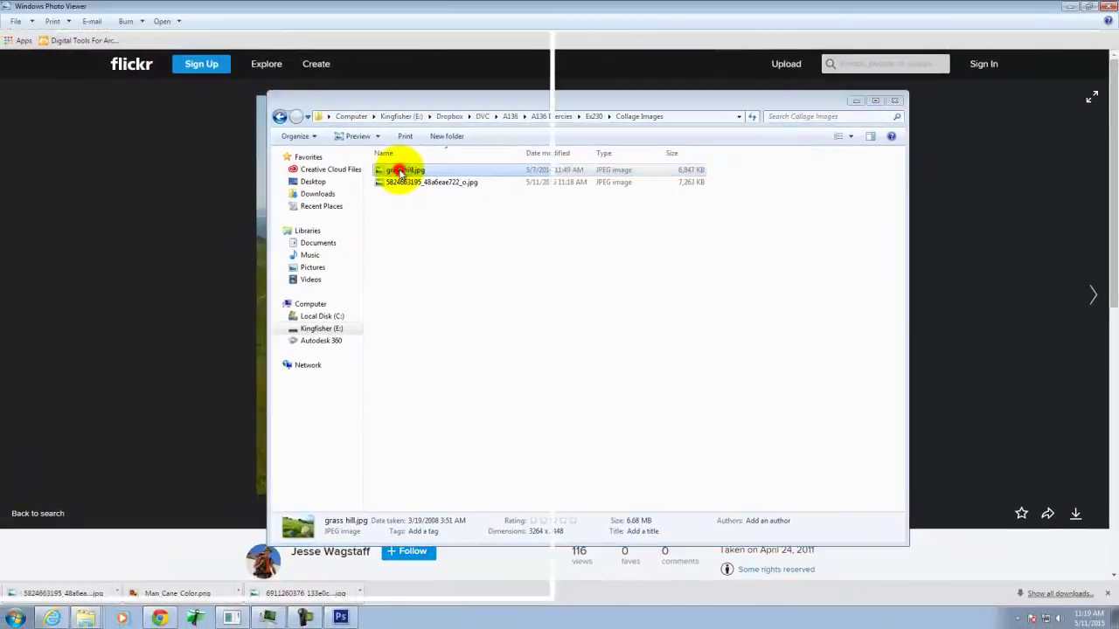
double_click(401, 171)
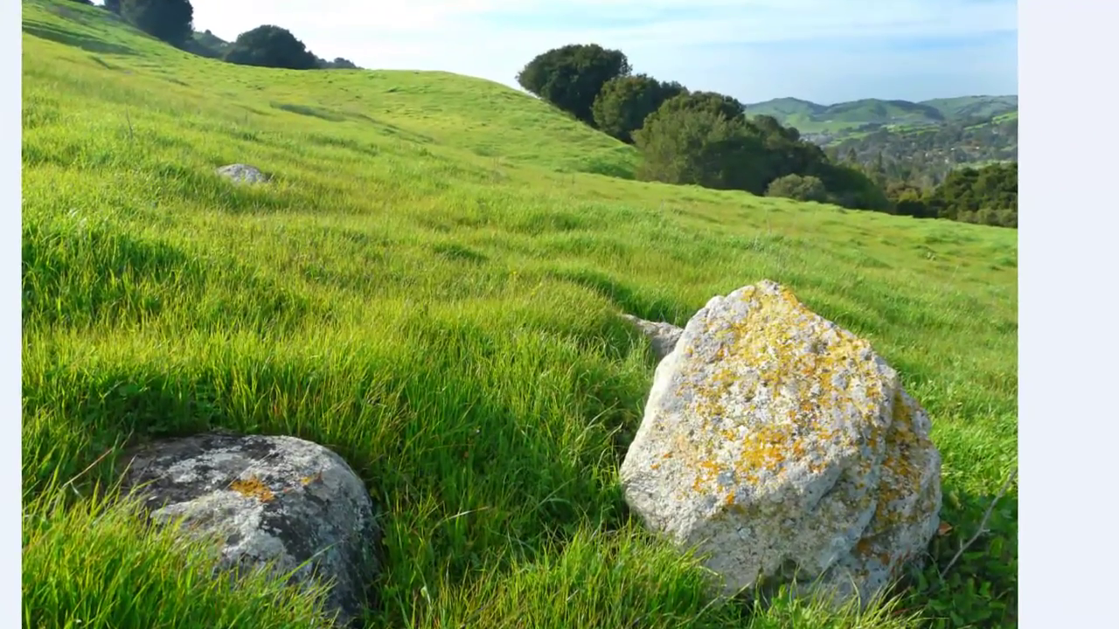
left_click(1107, 7)
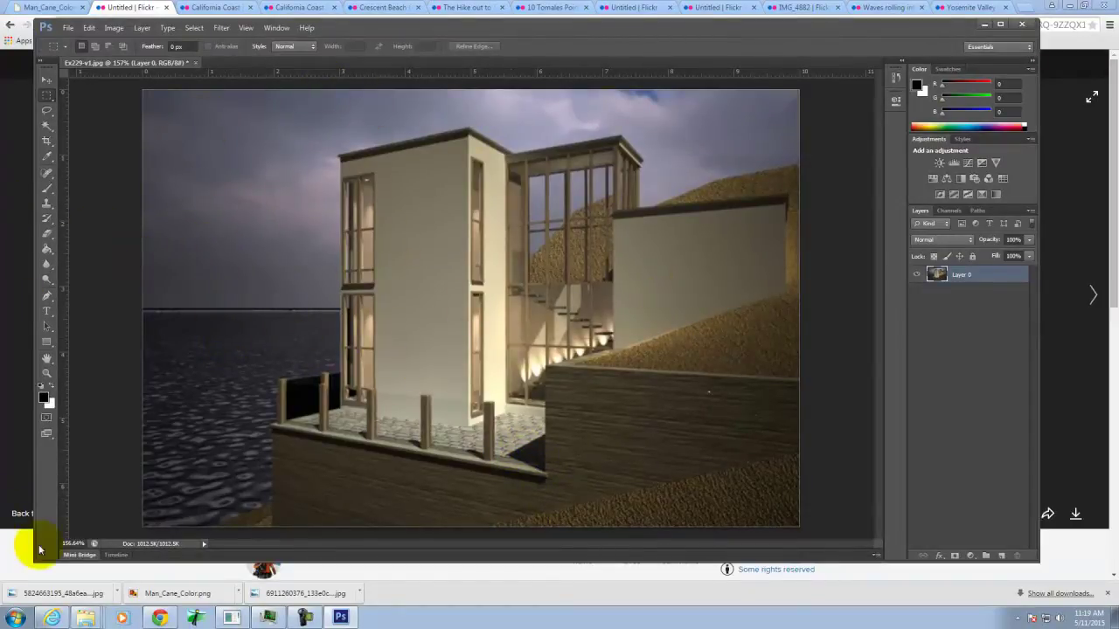
Step: Return to the Ex230 folder and view grass hill.jpg in Collage Images once more
mouse_move(80, 616)
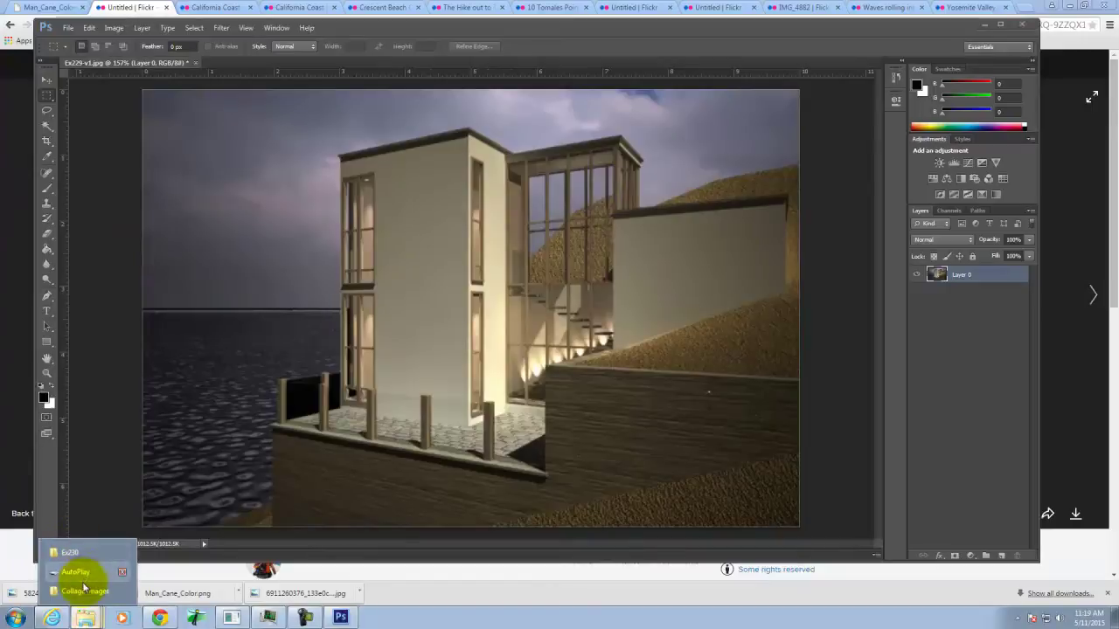
left_click(86, 554)
left_click(395, 169)
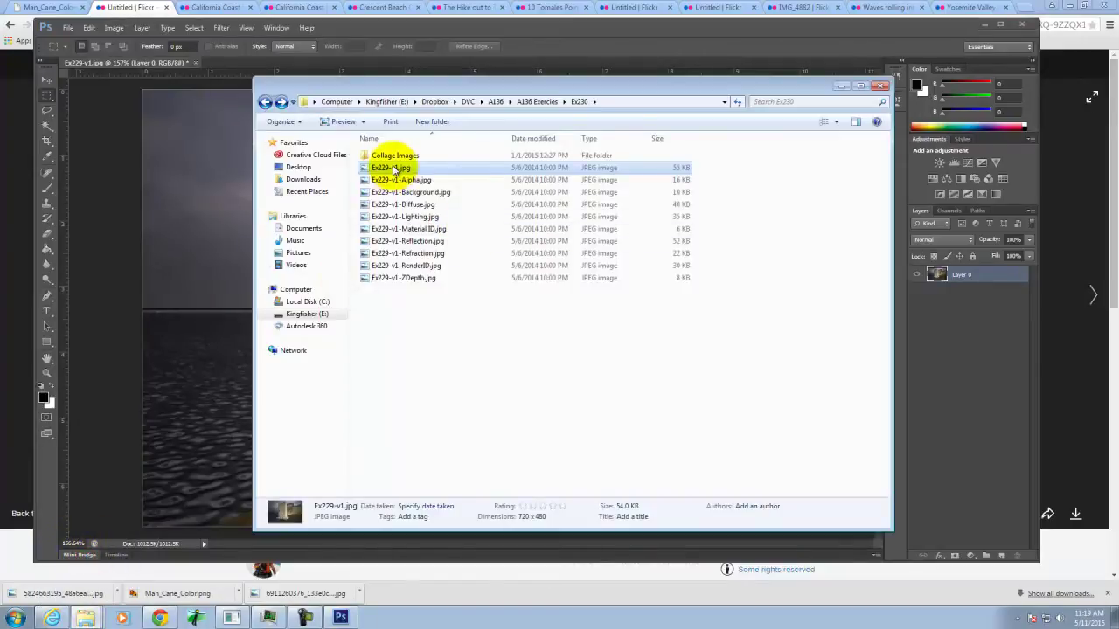
double_click(393, 155)
left_click(385, 170)
double_click(385, 170)
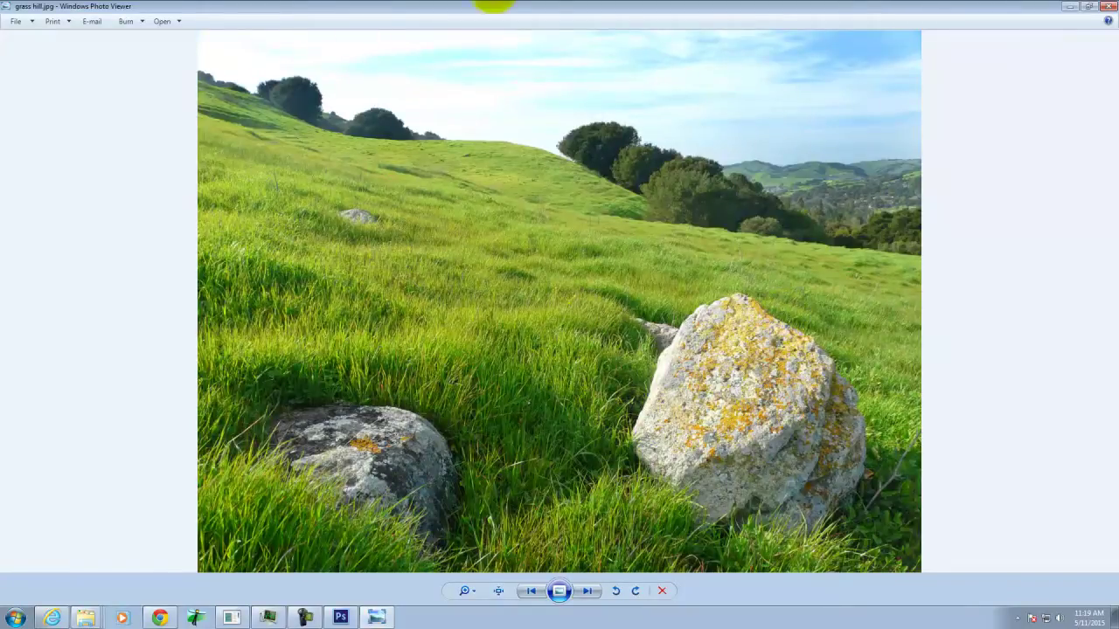
Step: Switch to Photoshop and place grass hill.jpg from the Collage Images folder into the Ex229-v1 rendering
left_click(343, 618)
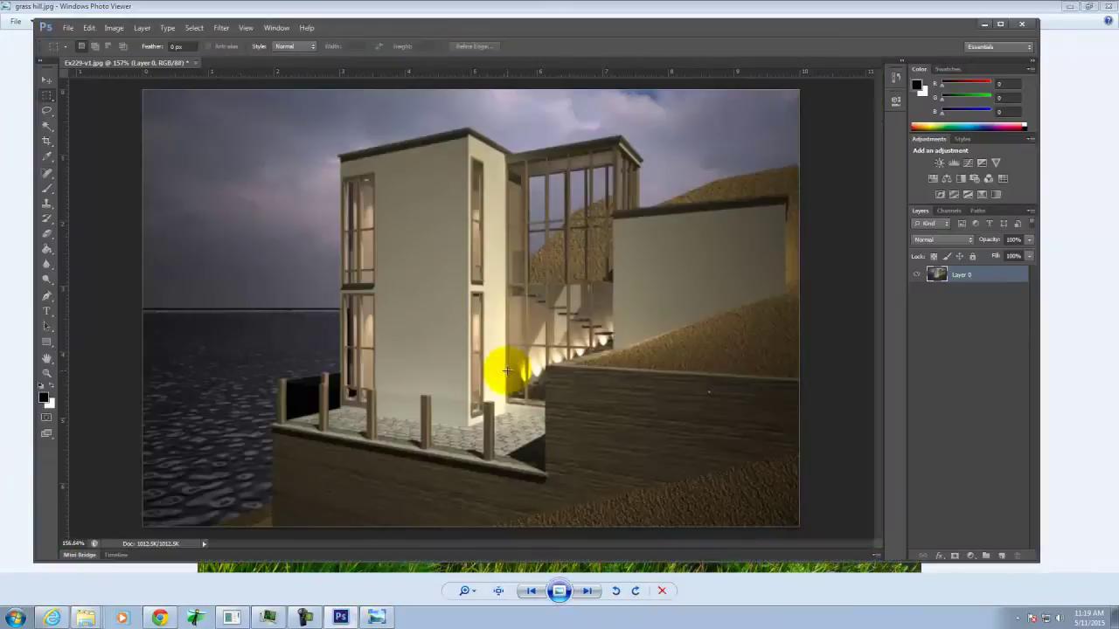
left_click(68, 27)
left_click(75, 215)
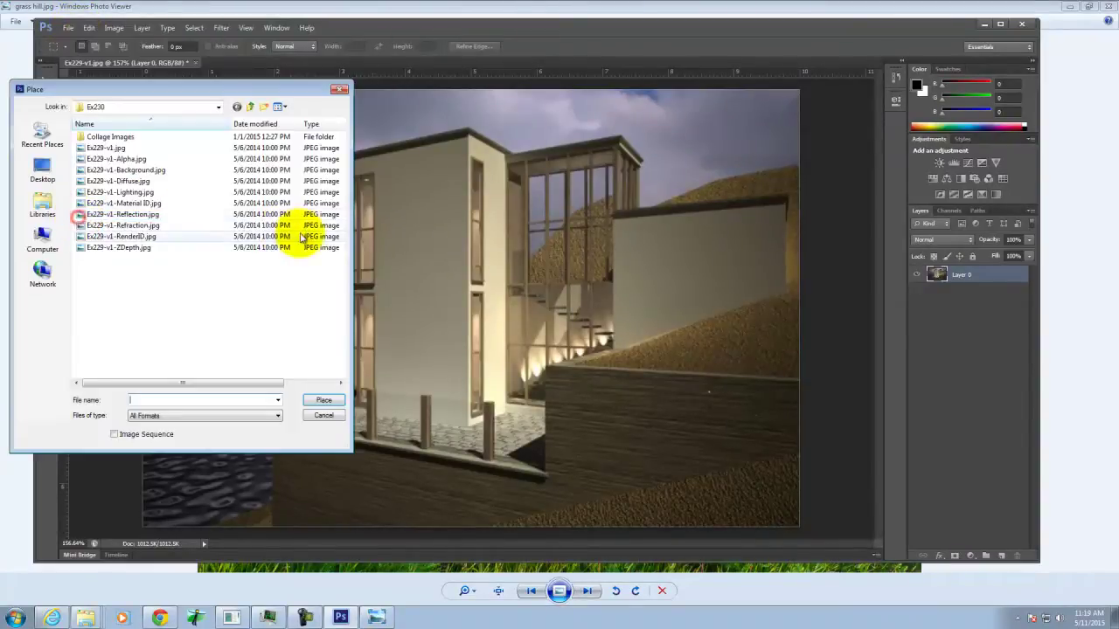
double_click(112, 138)
left_click(106, 148)
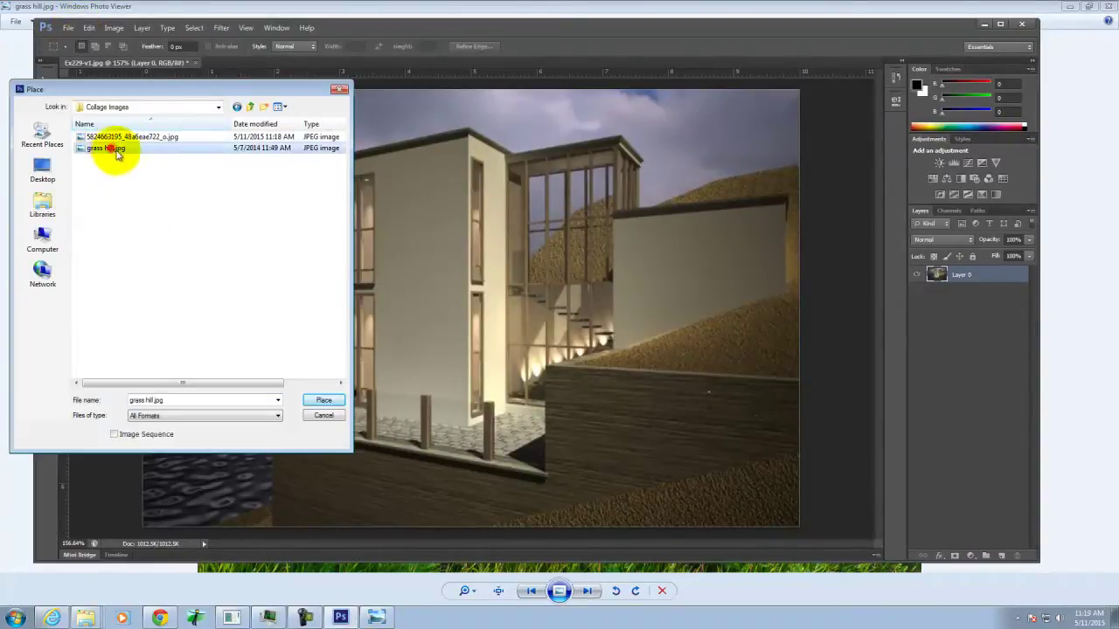
left_click(321, 400)
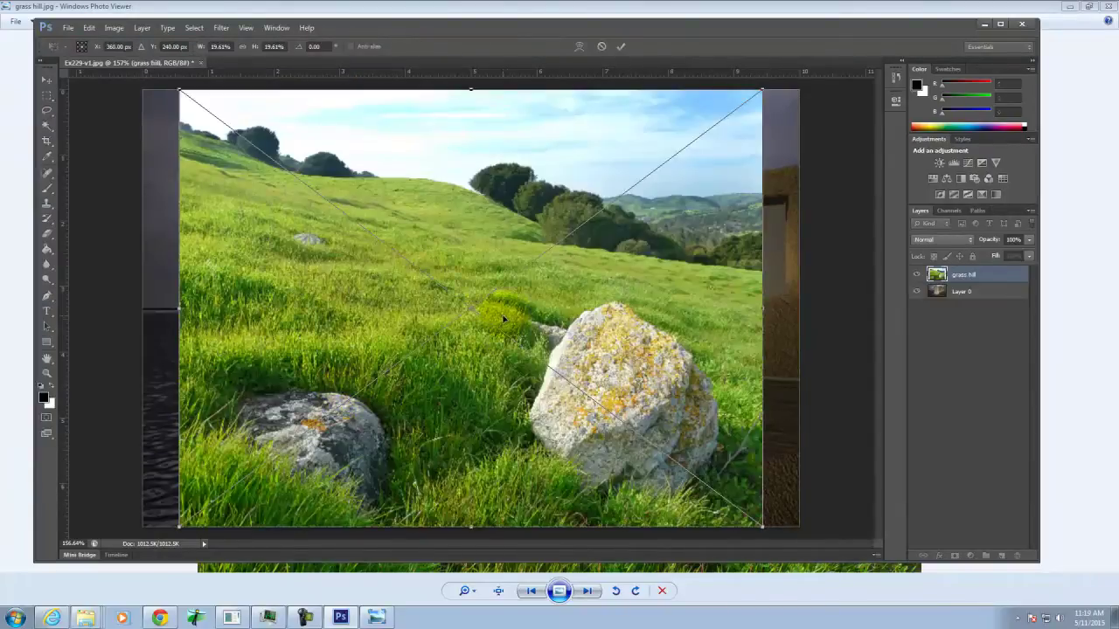
Step: Flip the placed grass hill image horizontally
left_click(87, 28)
mouse_move(128, 257)
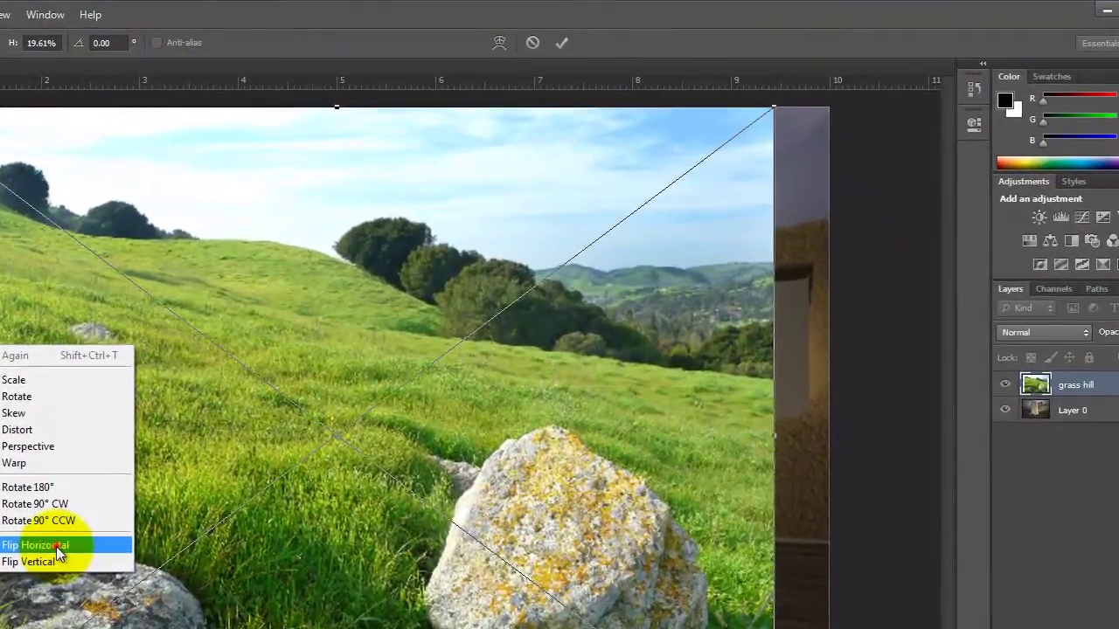
left_click(56, 546)
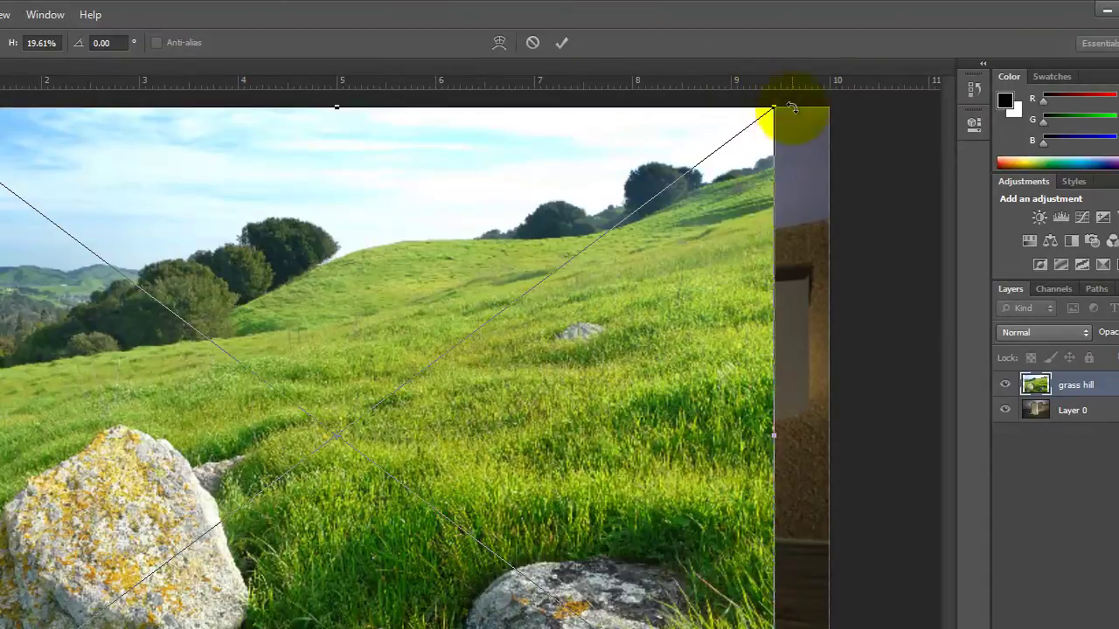
Step: Scale the grass hill image down to about 10.29%, position it over the hillside right of the glass stairwell, and commit the placement
left_click_drag(776, 108, 415, 323)
left_click_drag(264, 509, 769, 307)
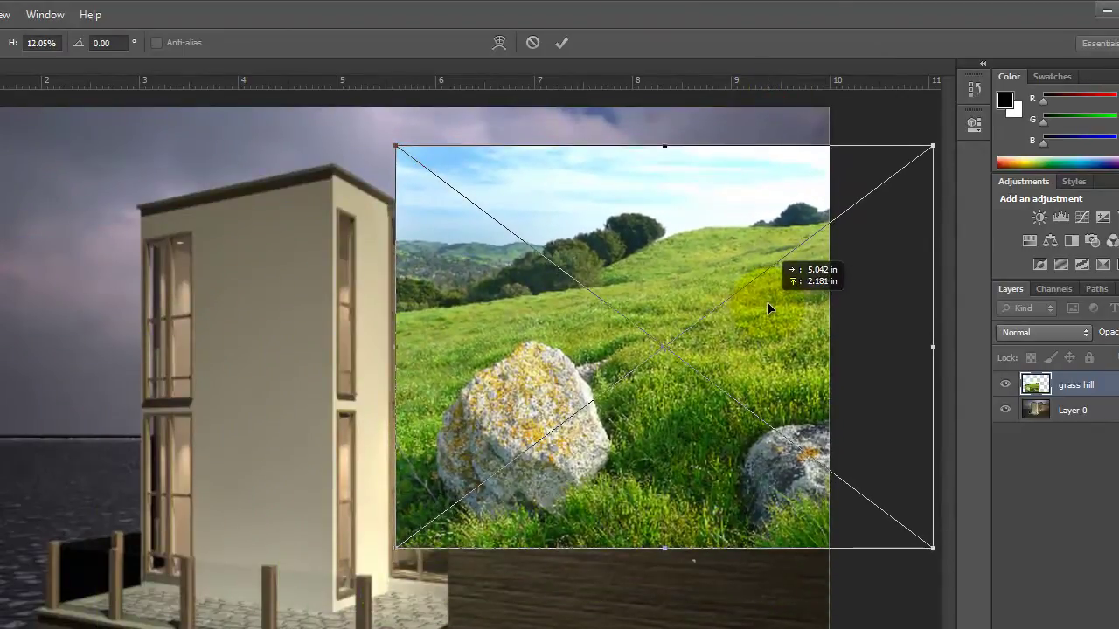
left_click_drag(398, 143, 472, 207)
mouse_move(741, 378)
left_mouse_down()
mouse_move(742, 423)
mouse_move(759, 360)
mouse_move(739, 398)
left_mouse_up()
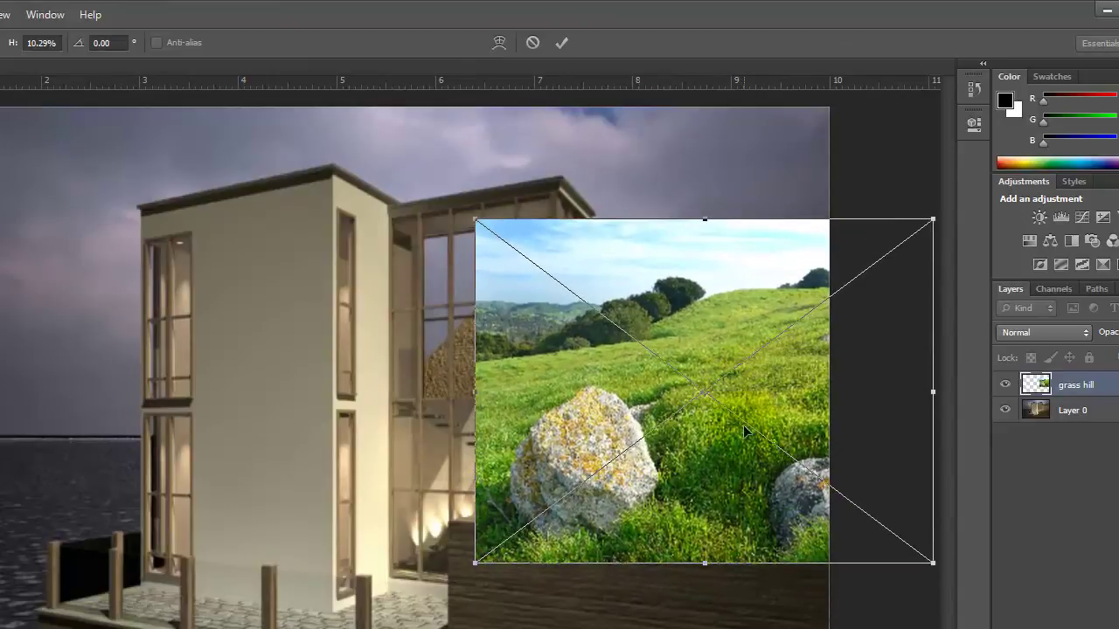
left_click(562, 43)
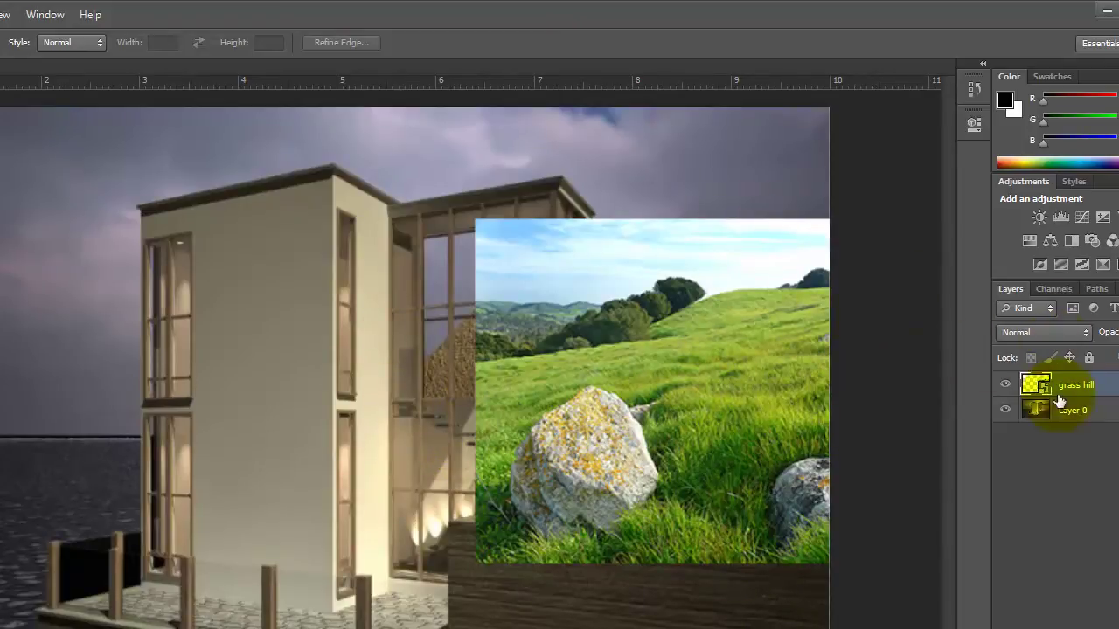
Step: Hide the grass hill layer to expose the rendering's brown hillside beside the stairs
left_click(1005, 387)
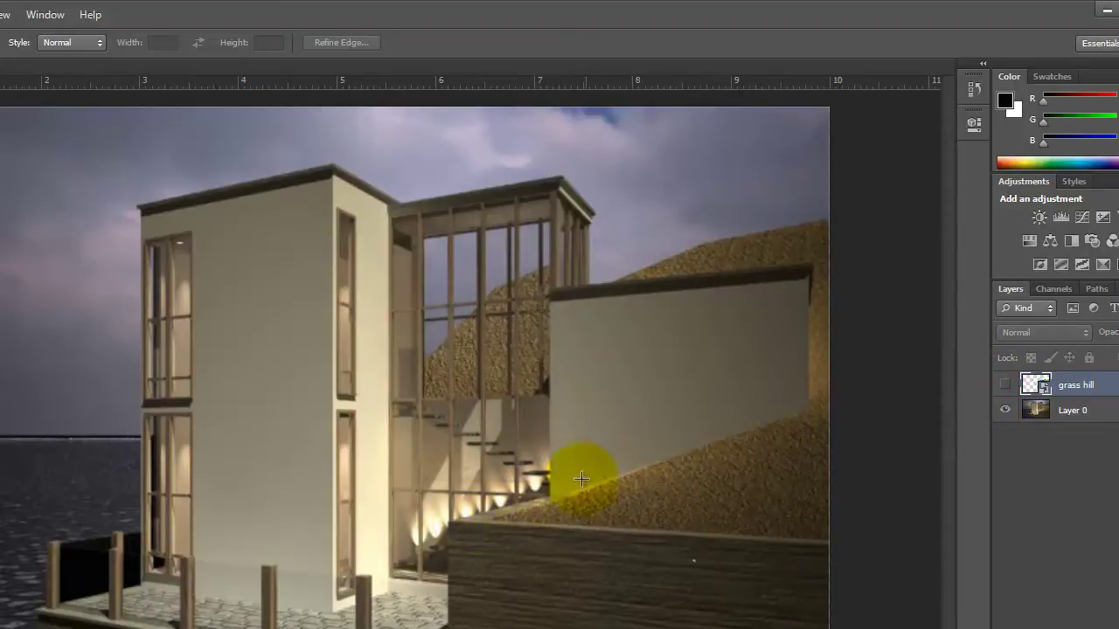
key("ctrl+equal")
key("ctrl+equal")
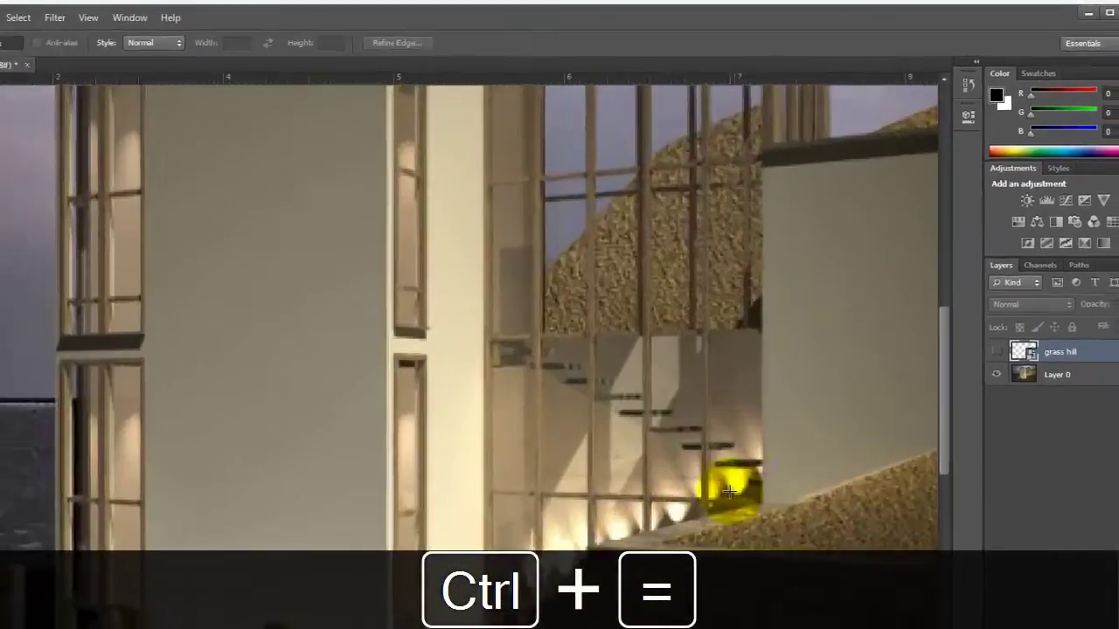
Step: Outline the brown hillside between the grey wall and the wood retaining wall with a Polygonal Lasso selection
key("space")
left_click_drag(762, 410, 327, 317)
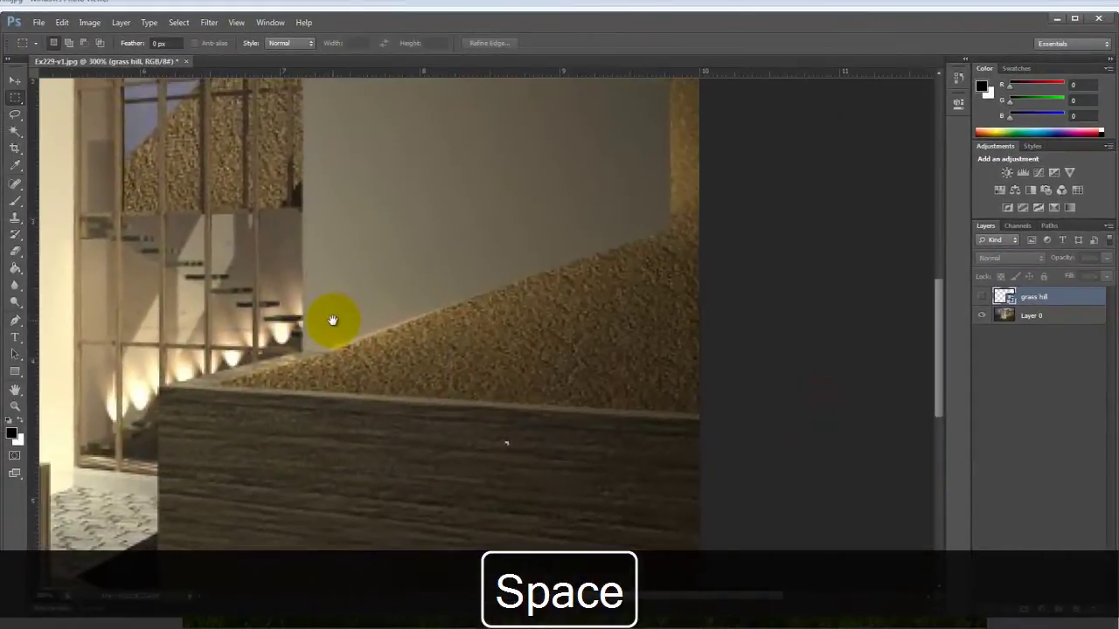
left_click(14, 117)
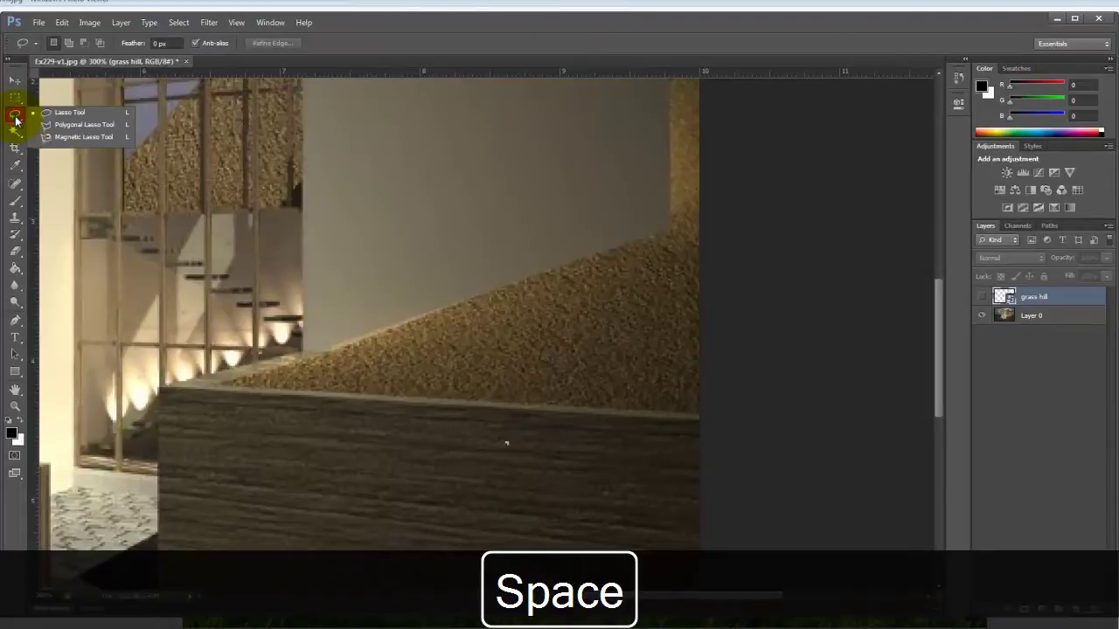
left_click(63, 125)
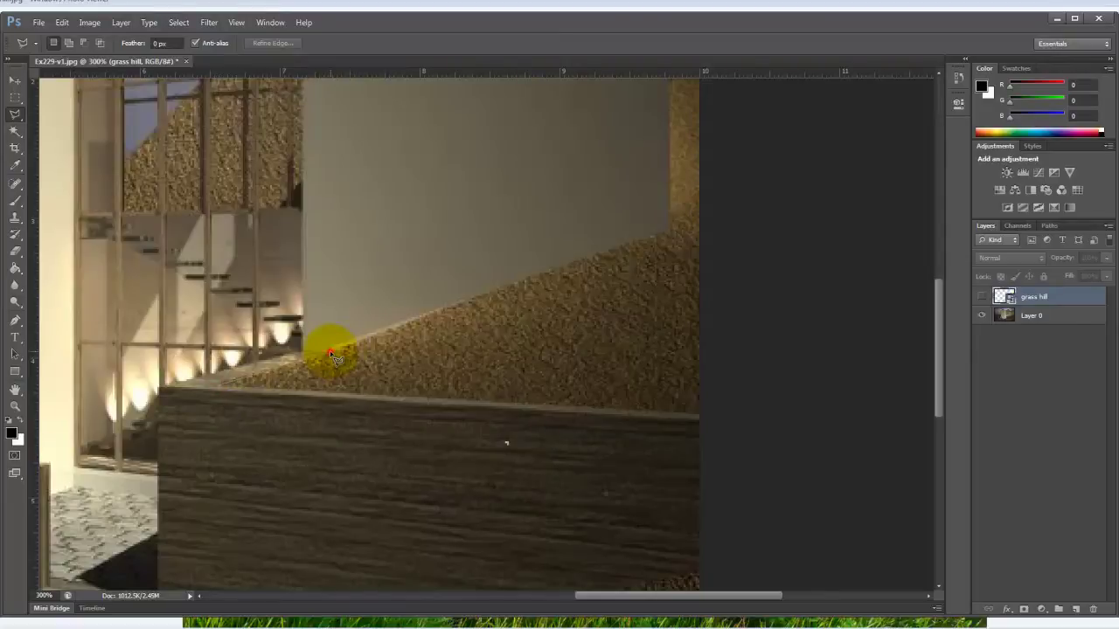
left_click(367, 338)
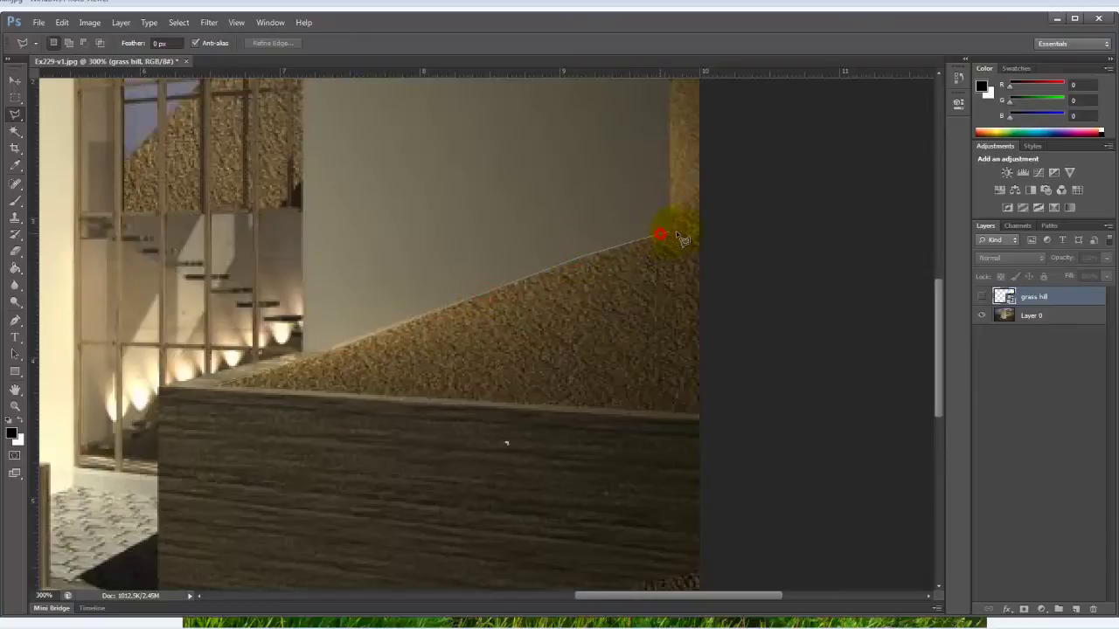
left_click(711, 225)
left_click(712, 414)
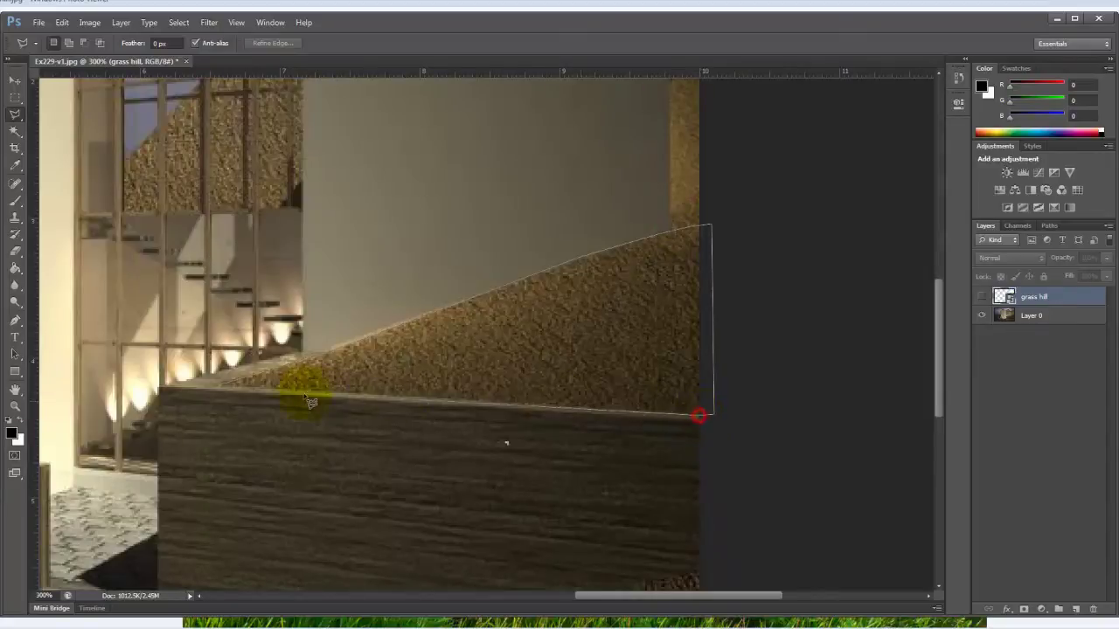
left_click(222, 386)
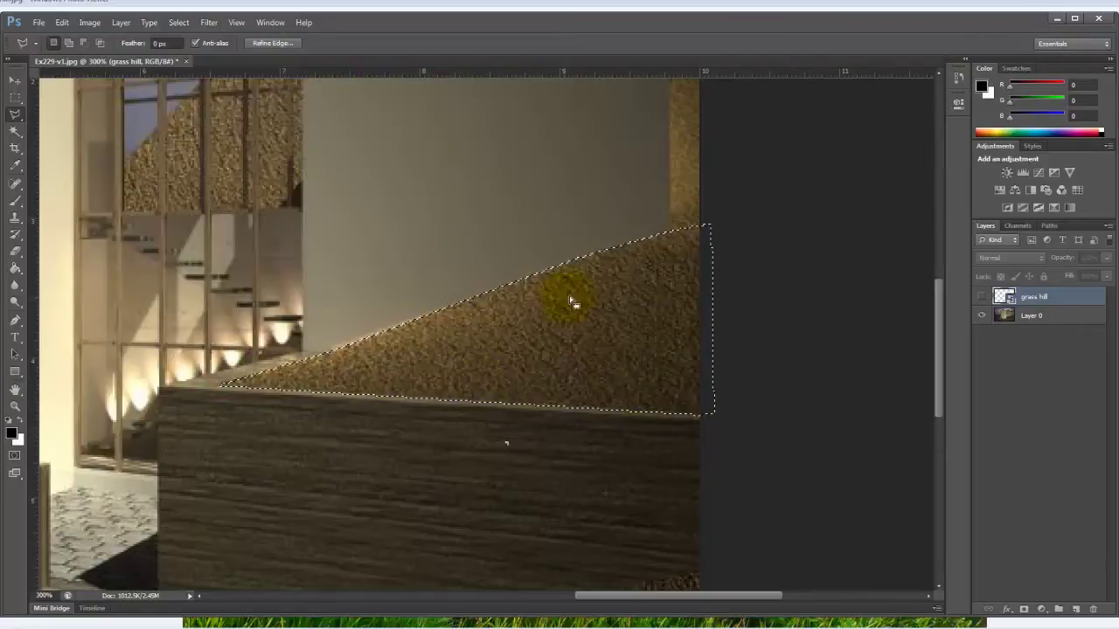
Step: Show the grass hill layer and add a layer mask that limits it to the selected hillside
left_click(981, 296)
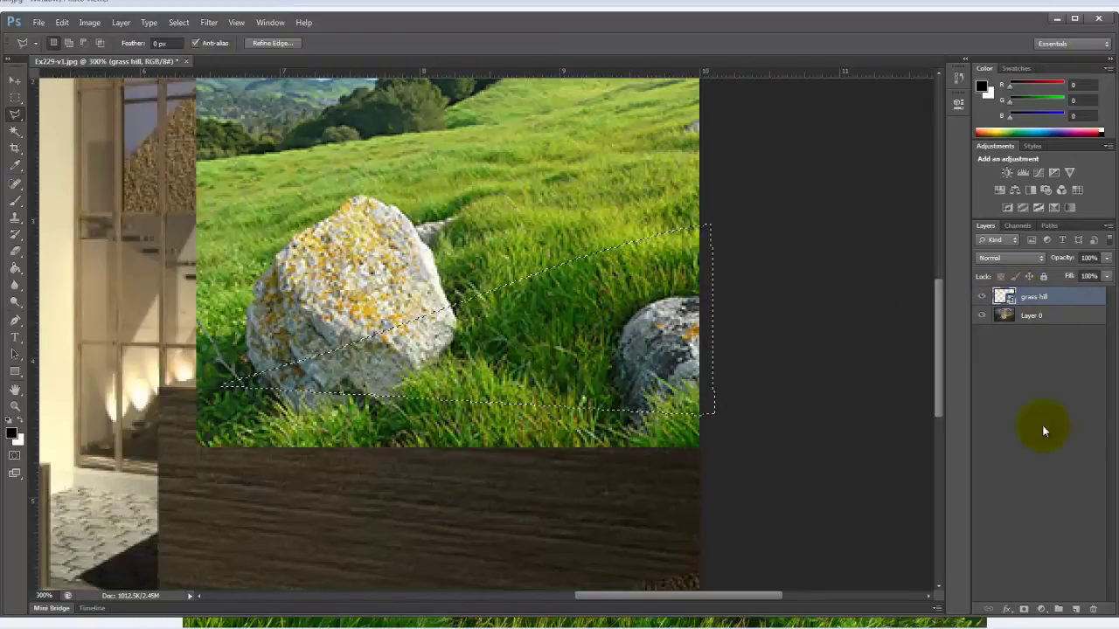
left_click(1023, 609)
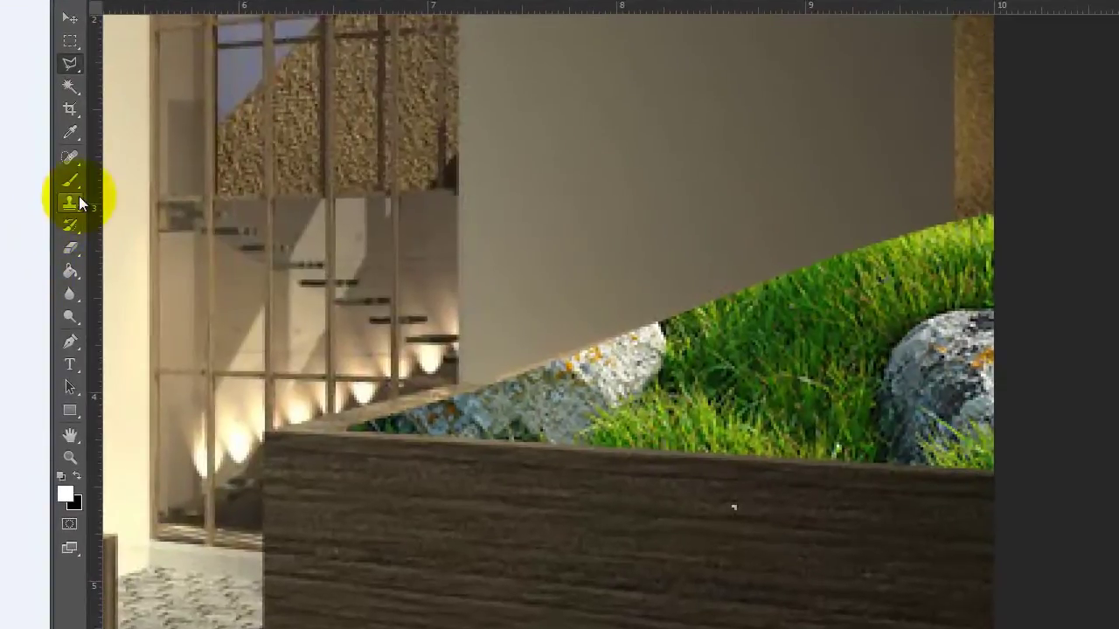
Step: Paint white on the grass hill mask with a reduced brush to reveal the whole large rock beside the stairs
left_click(71, 181)
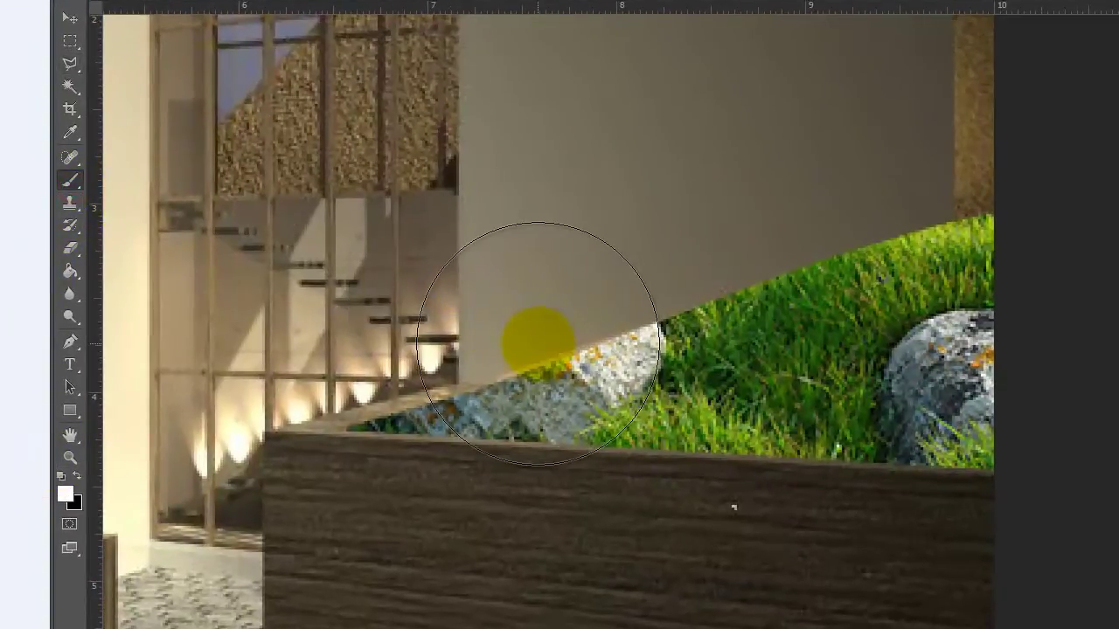
key("bracketleft")
key("bracketleft")
key("bracketleft")
key("bracketleft")
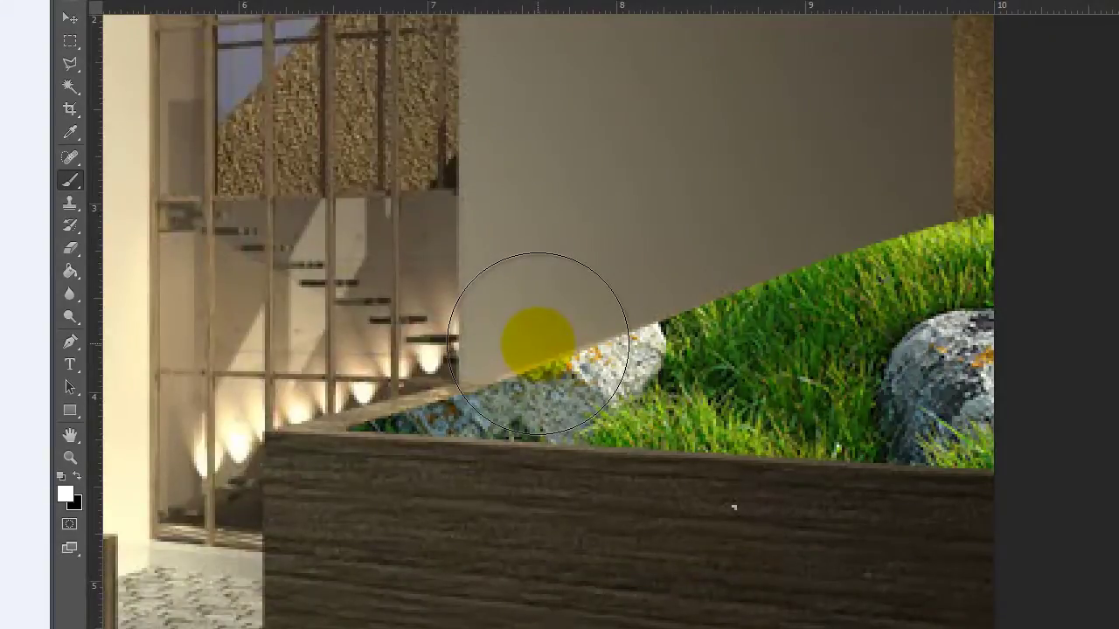
key("bracketleft")
key("bracketleft")
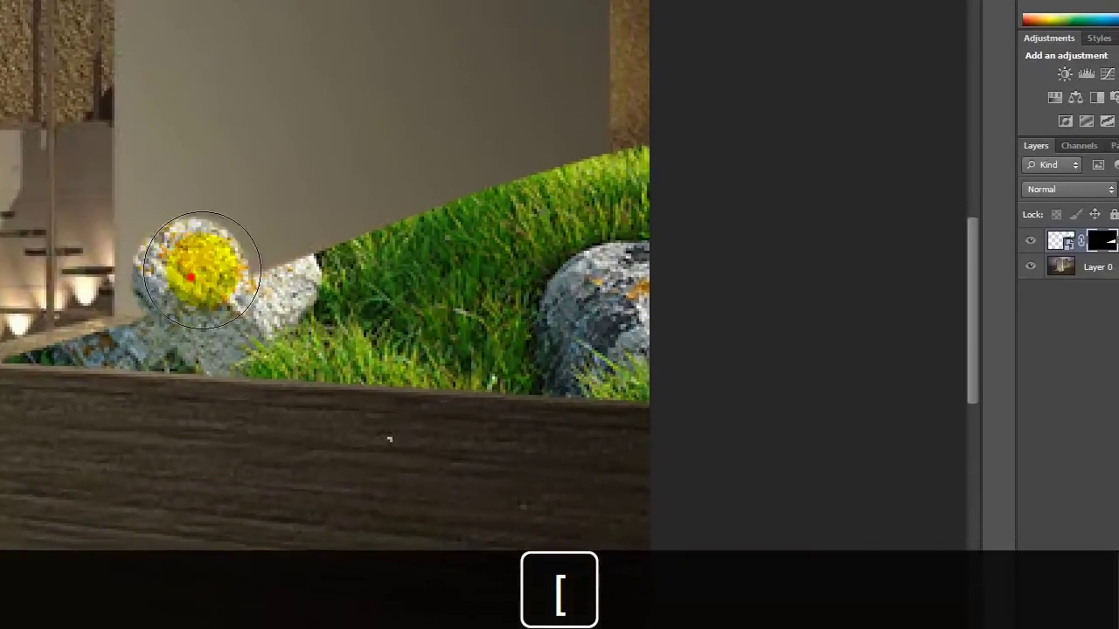
mouse_move(201, 271)
left_mouse_down()
mouse_move(218, 220)
mouse_move(216, 251)
mouse_move(224, 163)
mouse_move(250, 245)
mouse_move(197, 143)
mouse_move(157, 186)
mouse_move(175, 253)
mouse_move(122, 166)
mouse_move(156, 299)
mouse_move(114, 201)
mouse_move(84, 270)
mouse_move(108, 336)
mouse_move(81, 308)
mouse_move(86, 280)
mouse_move(114, 336)
mouse_move(106, 311)
mouse_move(148, 313)
mouse_move(186, 335)
mouse_move(261, 286)
mouse_move(253, 256)
mouse_move(273, 265)
mouse_move(246, 231)
mouse_move(243, 188)
mouse_move(278, 149)
left_mouse_up()
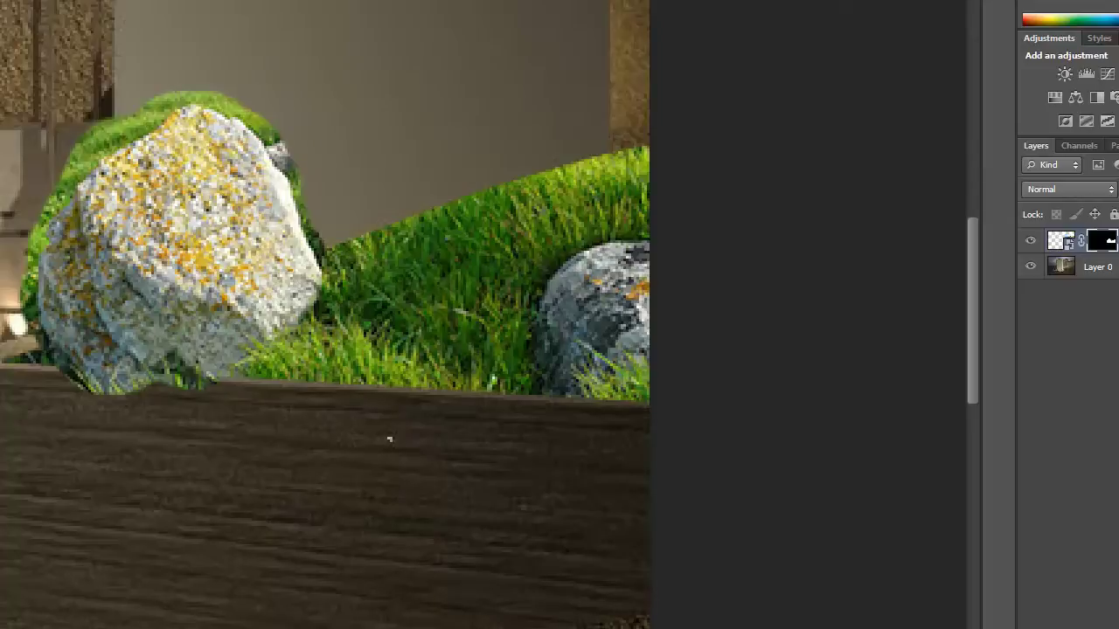
Step: Paint black on the mask with a 20 px brush to hide the grass around the rock's top and sides
key("bracketleft")
key("bracketleft")
key("bracketleft")
left_click(235, 89)
mouse_move(234, 89)
left_mouse_down()
mouse_move(285, 124)
mouse_move(327, 221)
left_mouse_up()
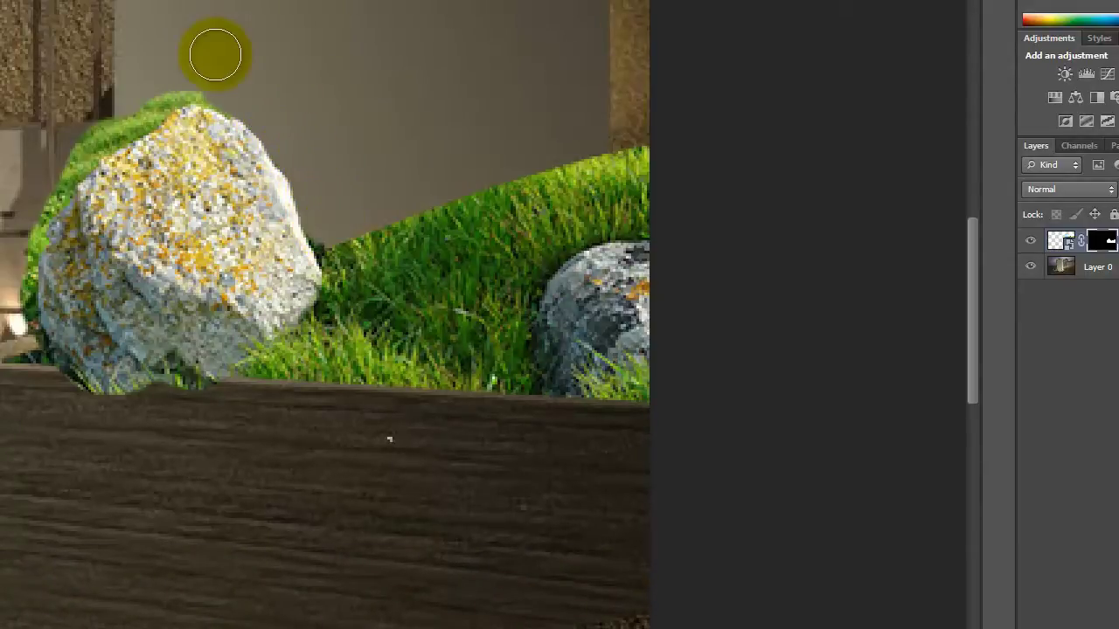
mouse_move(243, 87)
left_mouse_down()
mouse_move(200, 75)
mouse_move(143, 104)
left_mouse_up()
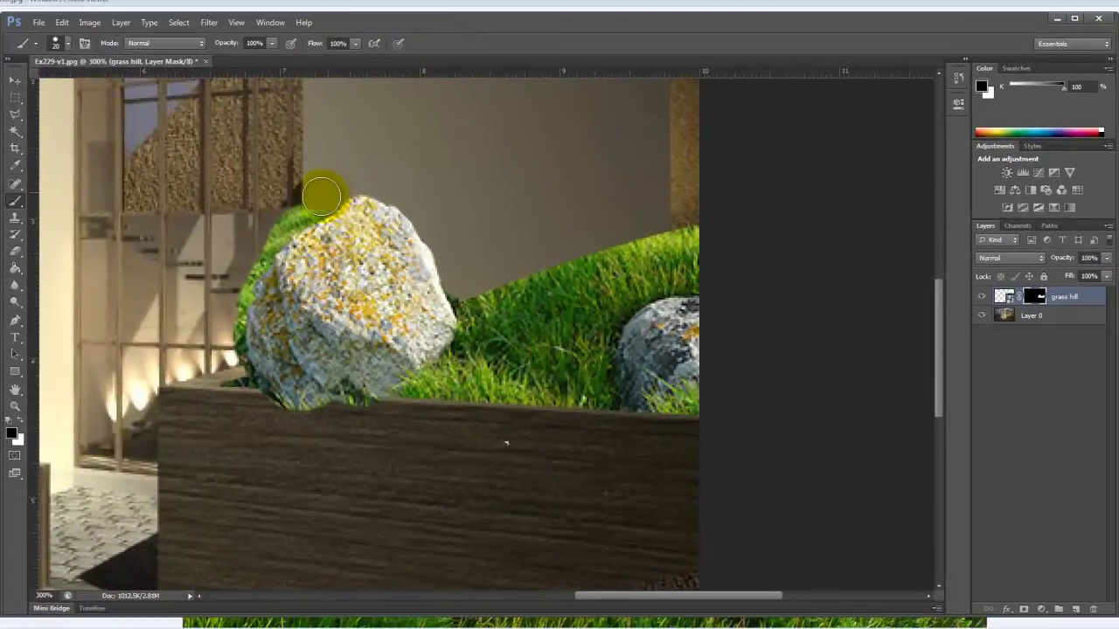
mouse_move(322, 195)
left_mouse_down()
mouse_move(312, 187)
mouse_move(295, 205)
mouse_move(233, 288)
mouse_move(231, 365)
mouse_move(217, 344)
mouse_move(209, 351)
mouse_move(252, 372)
left_mouse_up()
Step: Clean up the mask around the rock's base along the retaining wall with a 7 px brush, alternating black and white
key("bracketleft")
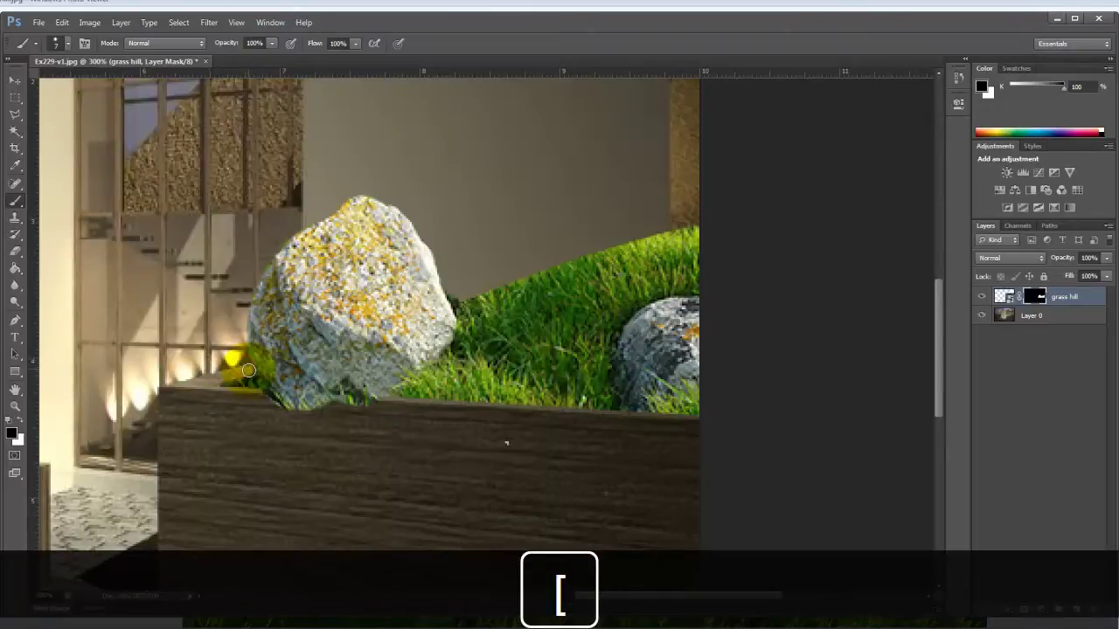
left_click_drag(247, 371, 379, 394)
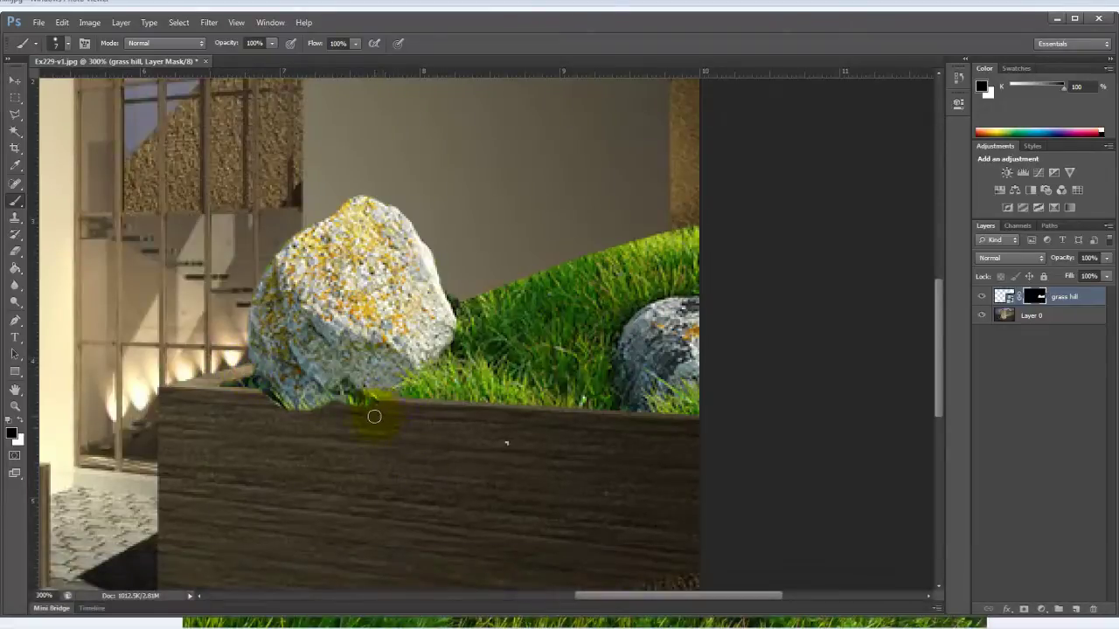
left_click_drag(348, 401, 125, 387)
left_click(12, 423)
left_click(288, 402)
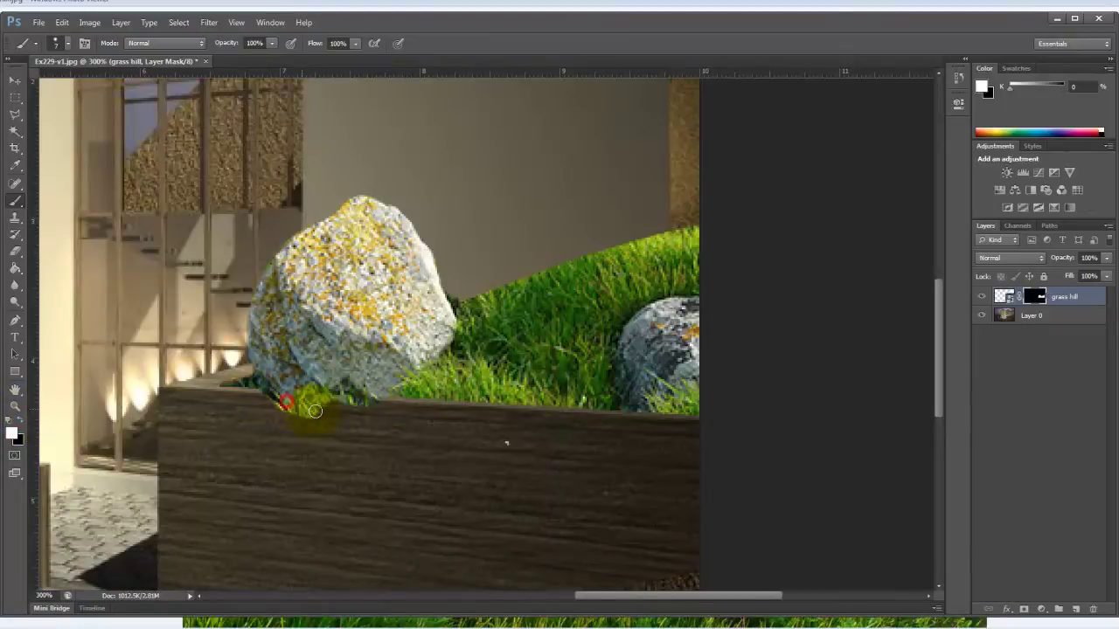
left_click(19, 419)
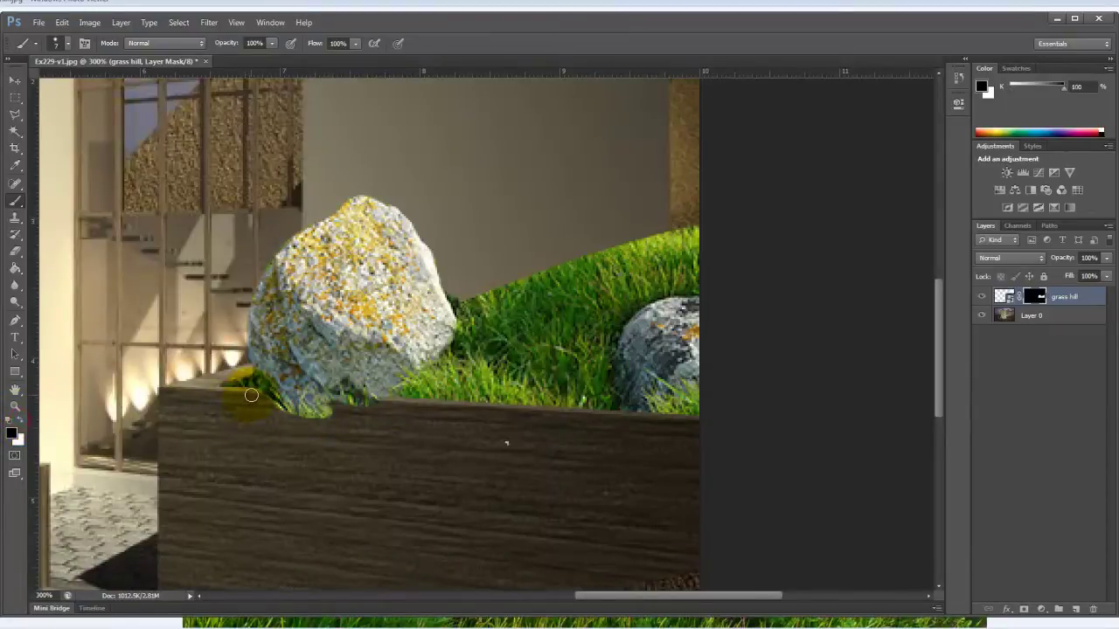
left_click_drag(271, 399, 291, 402)
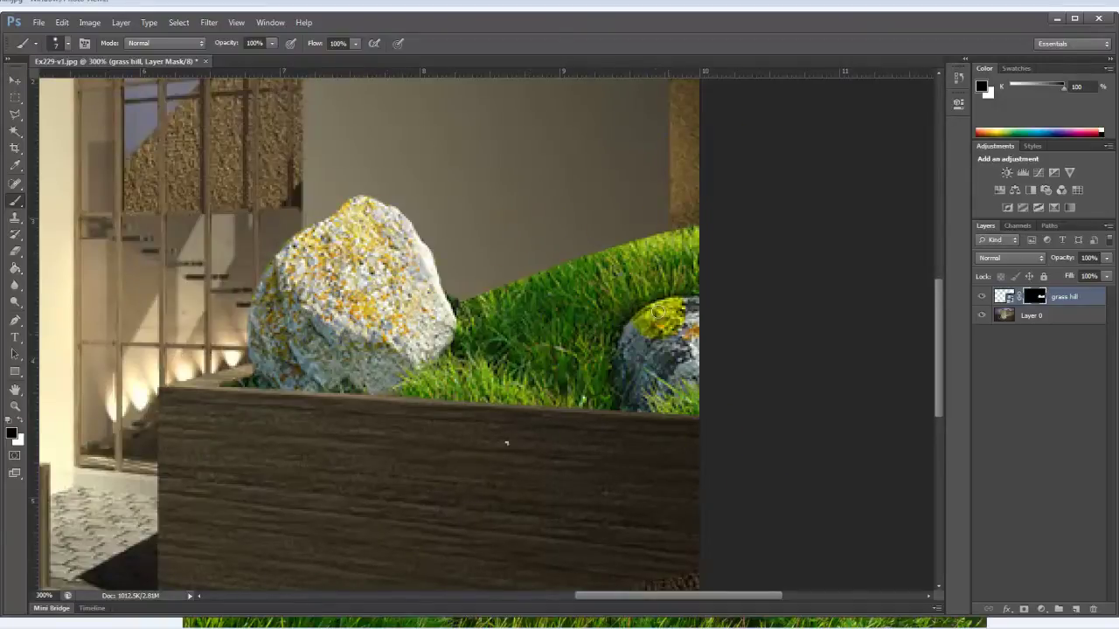
Step: Set up the Clone Stamp tool with the 134 px grass-shaped brush tip
key("space")
left_click_drag(537, 324, 761, 390)
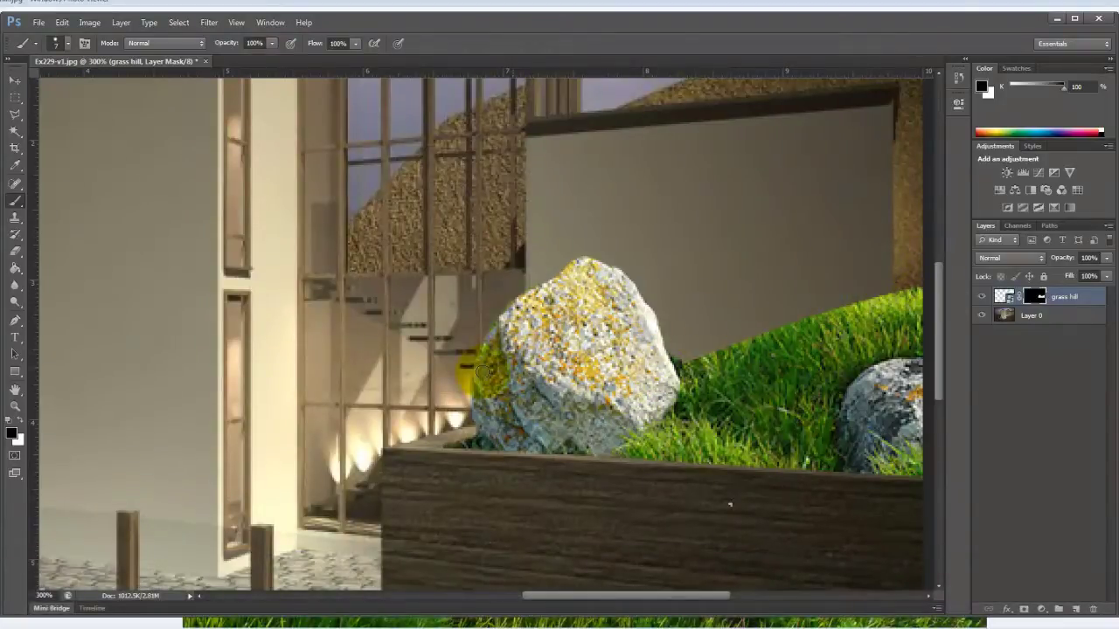
left_click(16, 217)
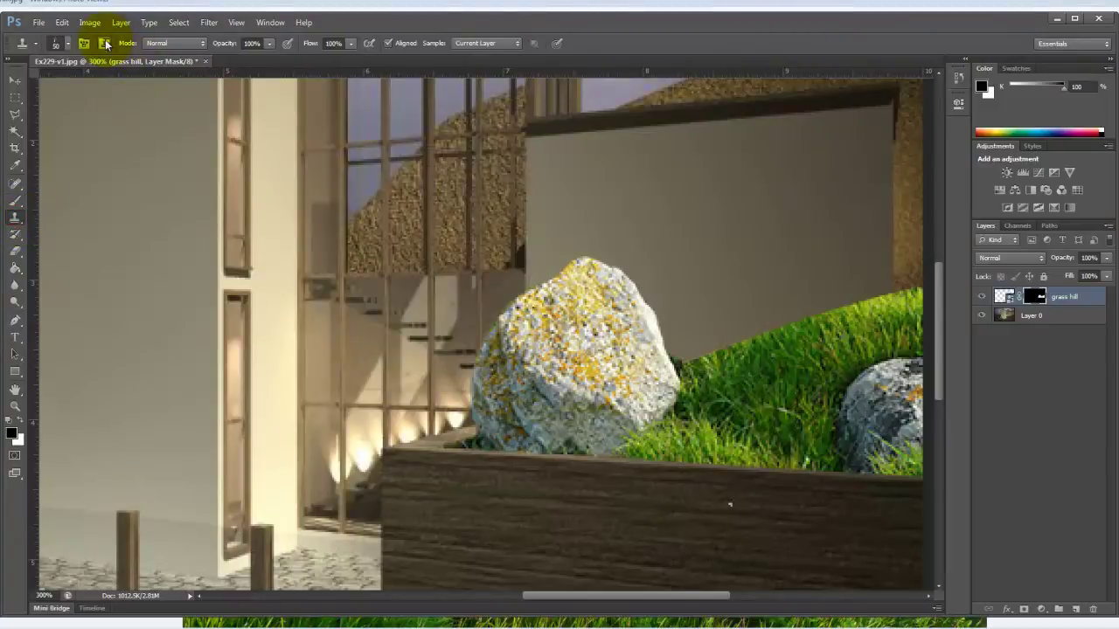
left_click(58, 46)
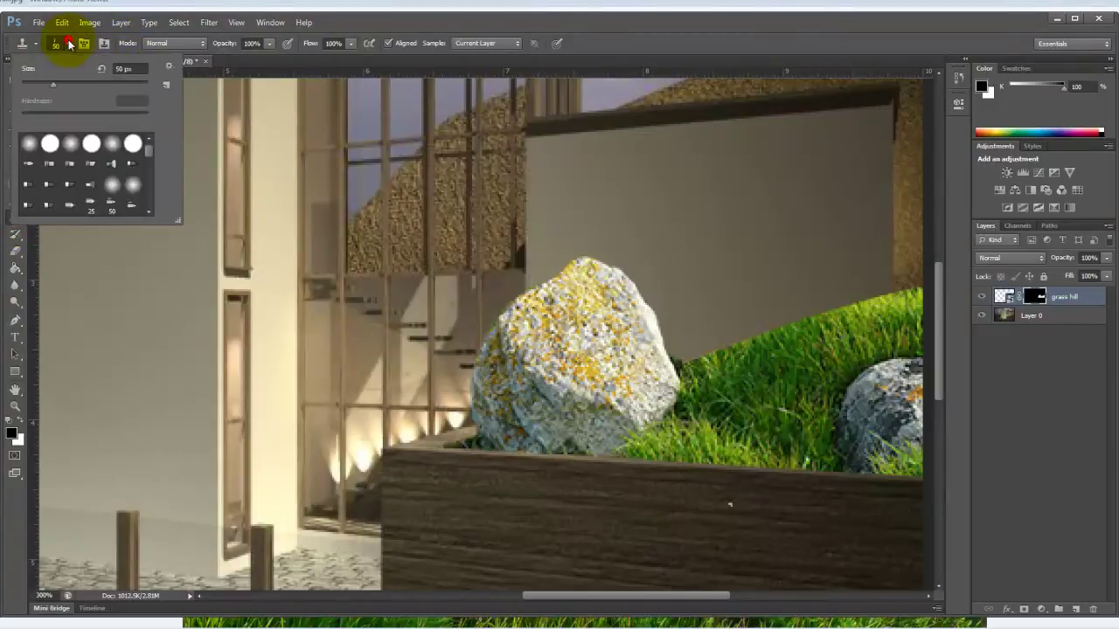
left_click_drag(149, 153, 148, 175)
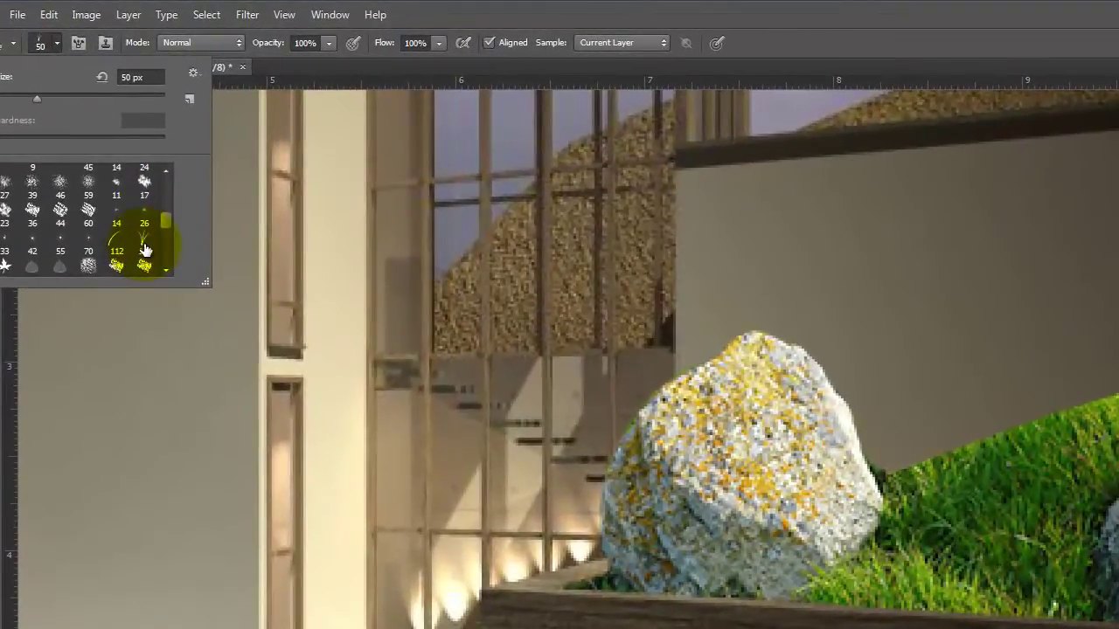
left_click(144, 245)
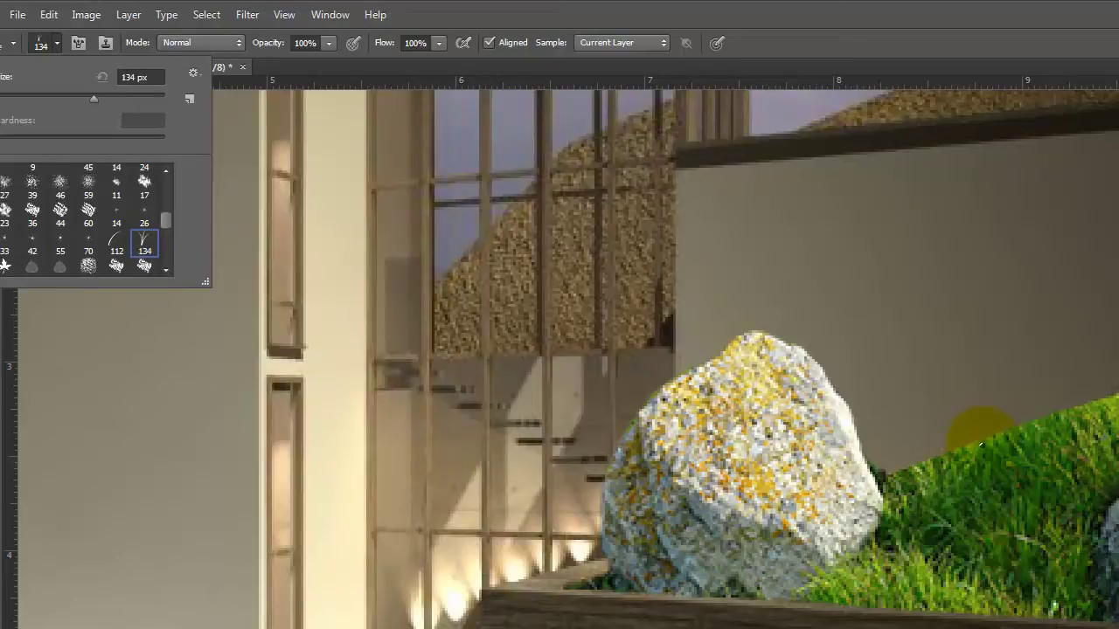
left_click(56, 39)
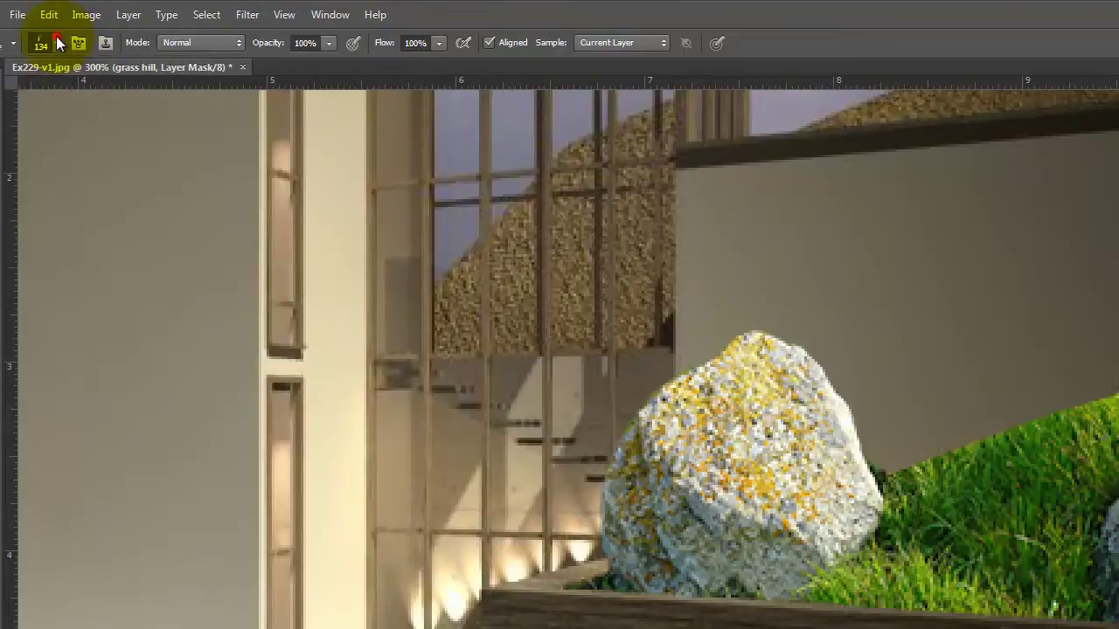
Step: Try cloning grass blades over the slope's upper edge with the brush enlarged to 300 px, and undo the stamp
key("bracketright")
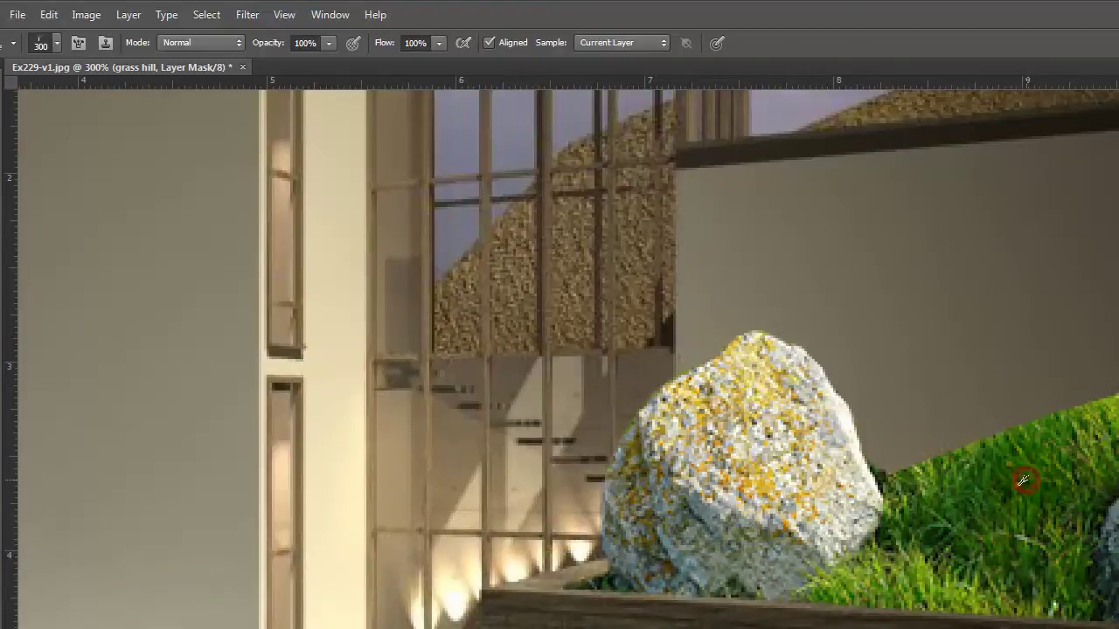
left_click(1024, 424)
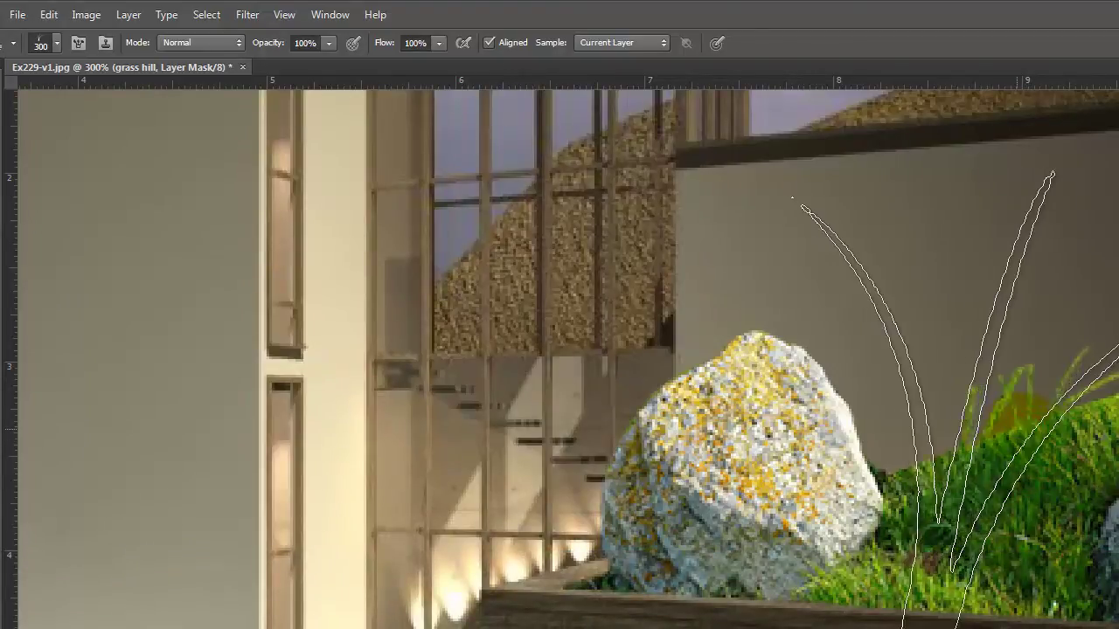
key("ctrl+z")
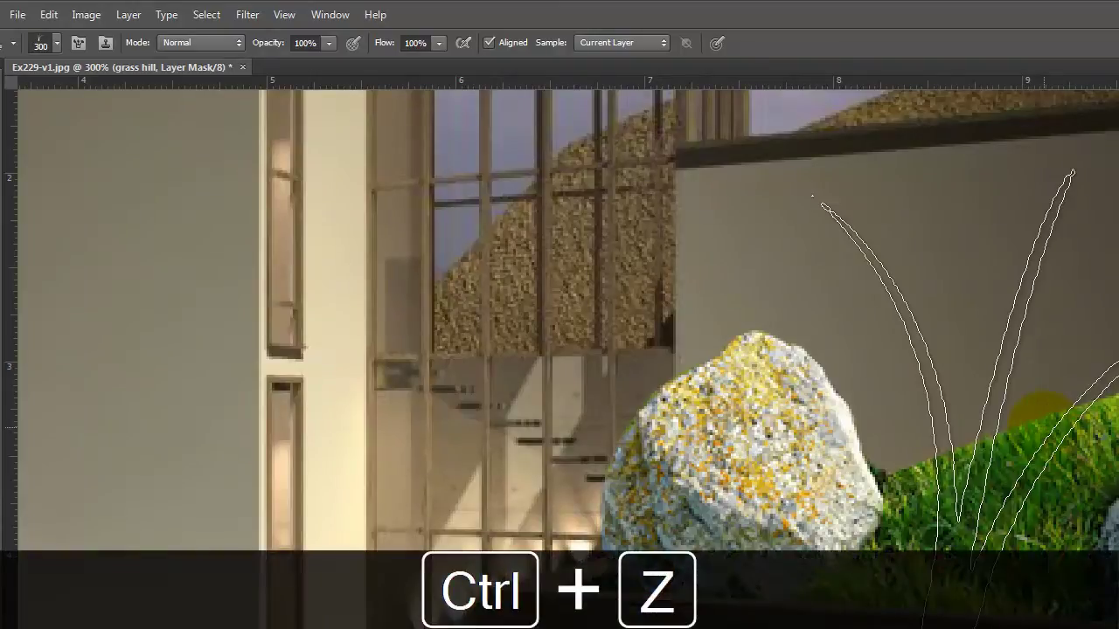
Step: Reduce the grass brush to 30 px and clone blades on the mask along the slope's upper edge and the rock's base
key("bracketleft")
key("bracketleft")
key("bracketleft")
key("bracketleft")
key("bracketleft")
key("bracketleft")
key("bracketleft")
key("bracketleft")
key("bracketleft")
key("bracketleft")
key("bracketleft")
key("bracketleft")
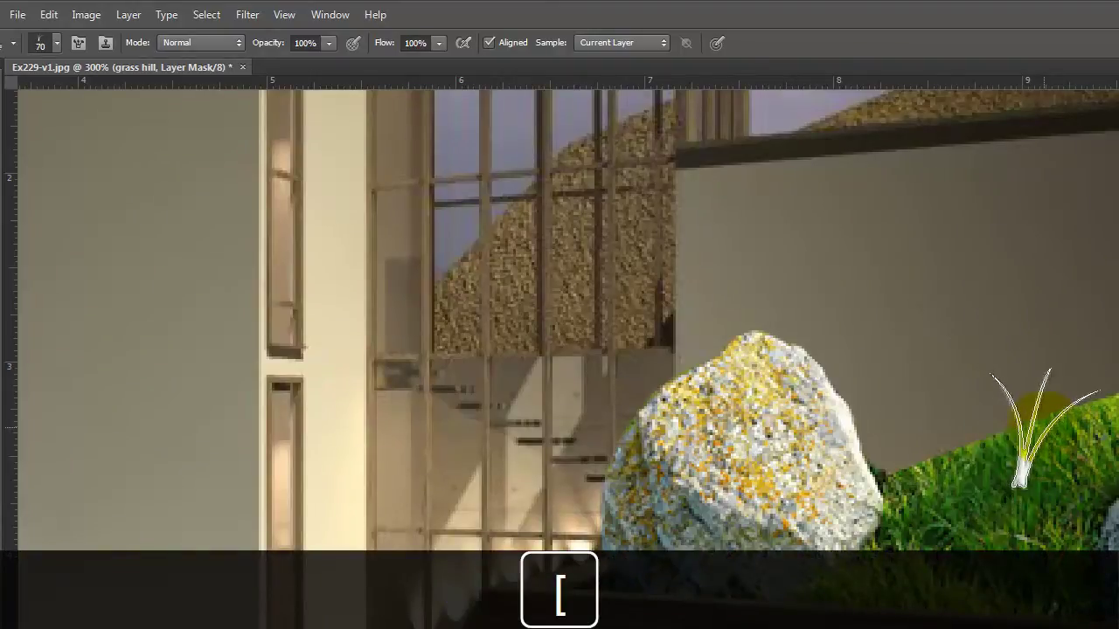
key("bracketleft")
key("bracketleft")
key("bracketleft")
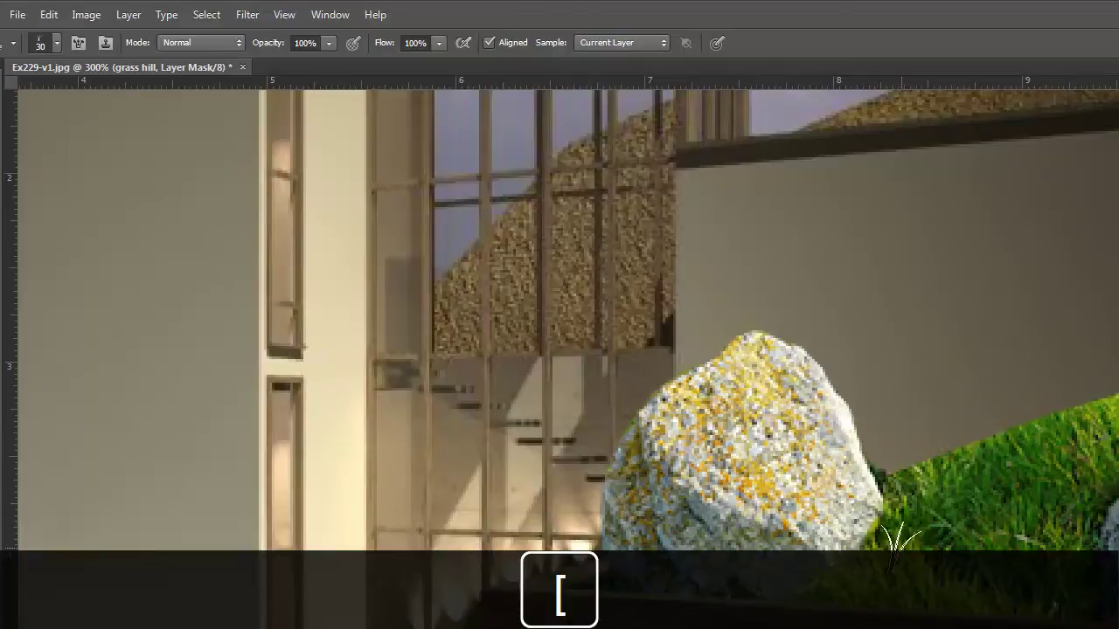
left_click(1049, 476, "alt")
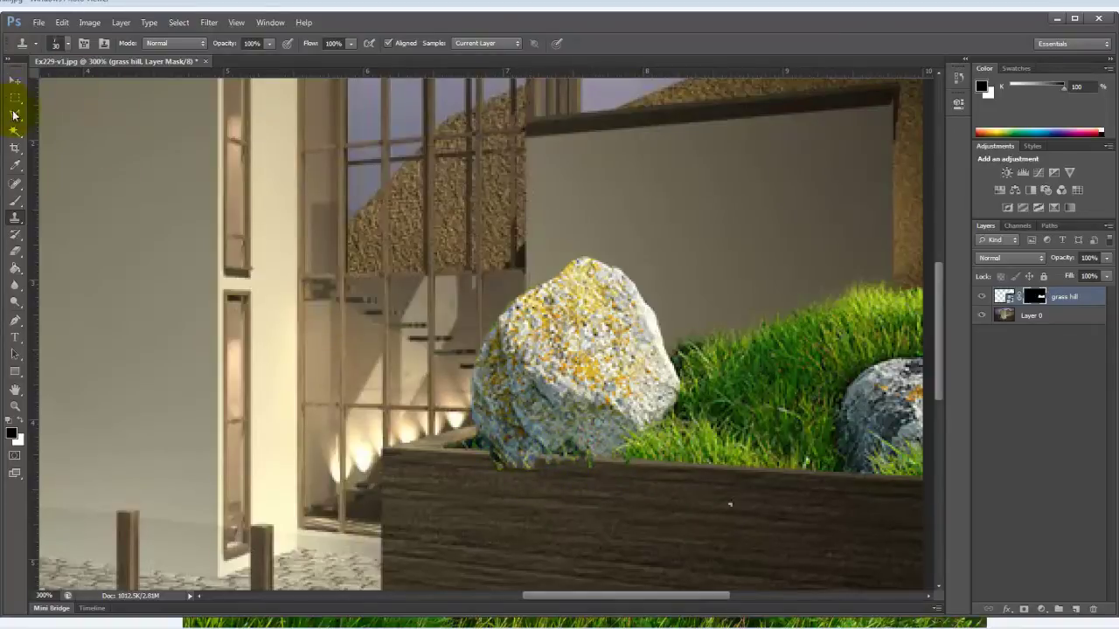
Step: Target the grass hill layer's image and undo the last clone stamps that spill over the retaining wall beneath the rock
left_click(1005, 298)
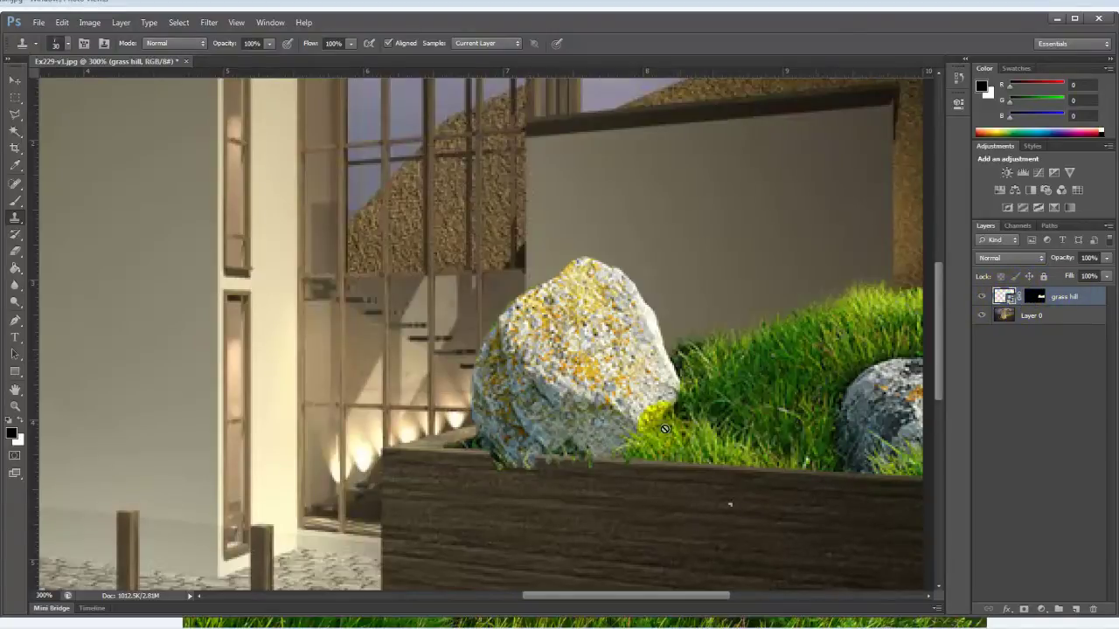
key("ctrl+alt+z")
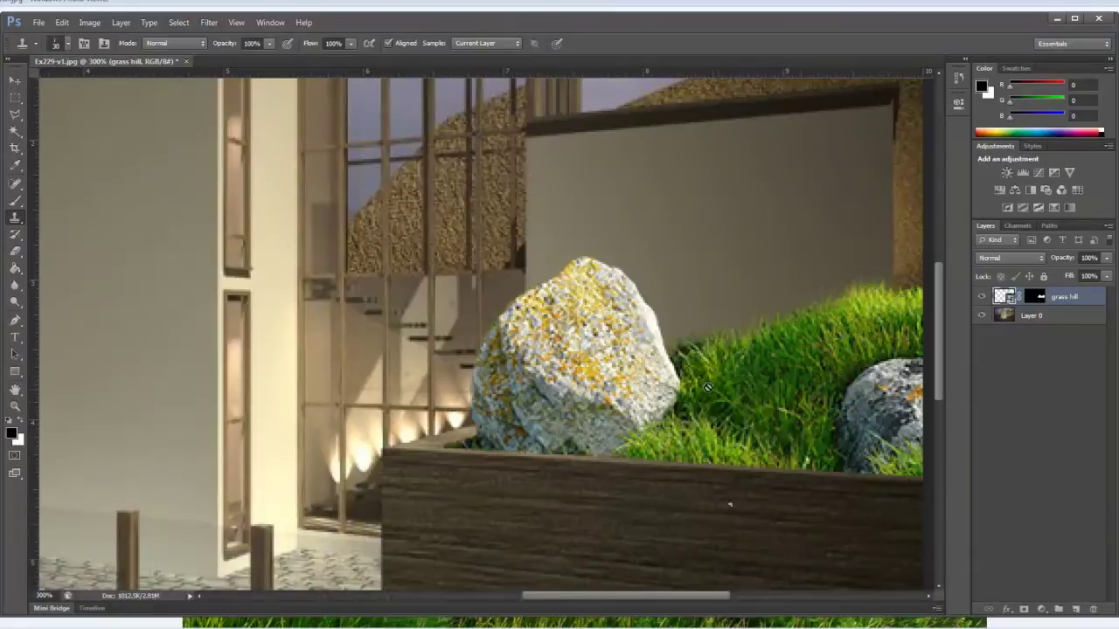
key("ctrl+0")
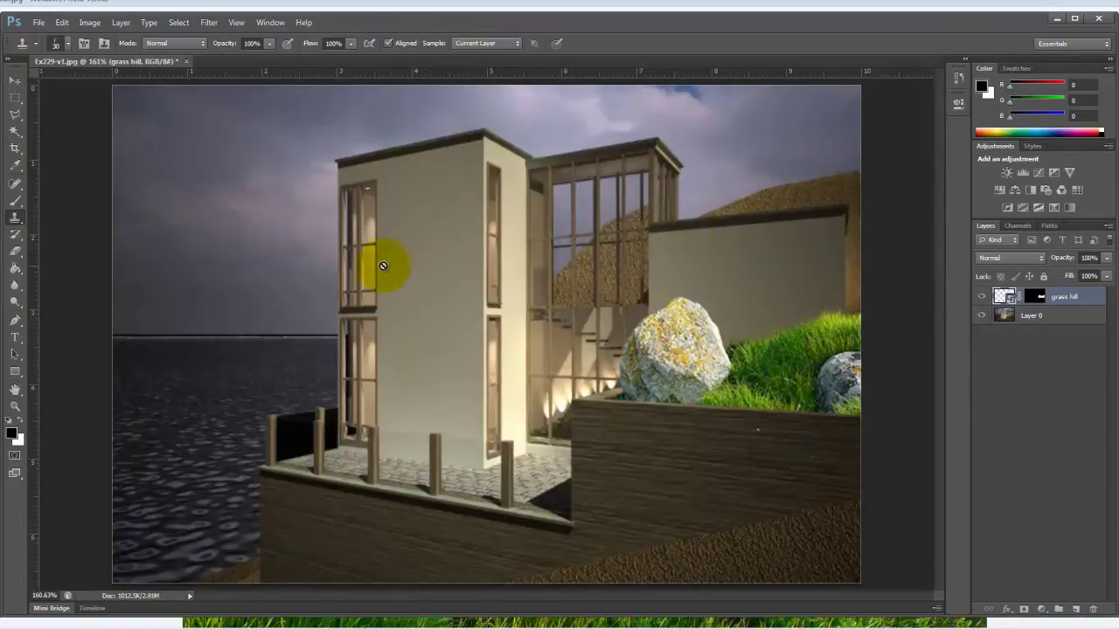
left_click(38, 22)
left_click(63, 233)
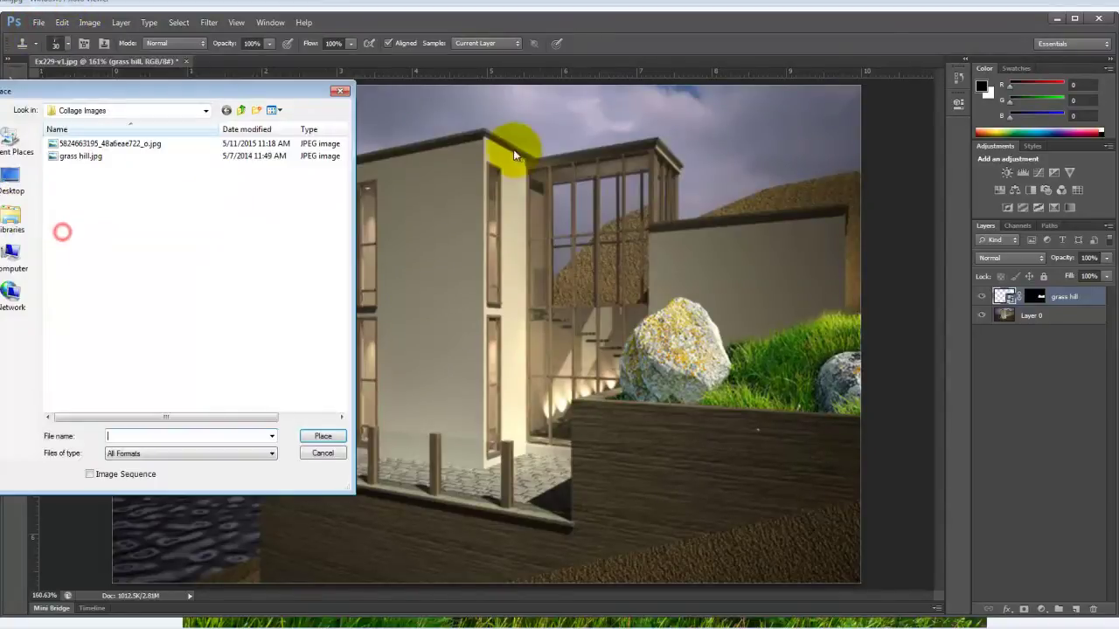
left_click(94, 145)
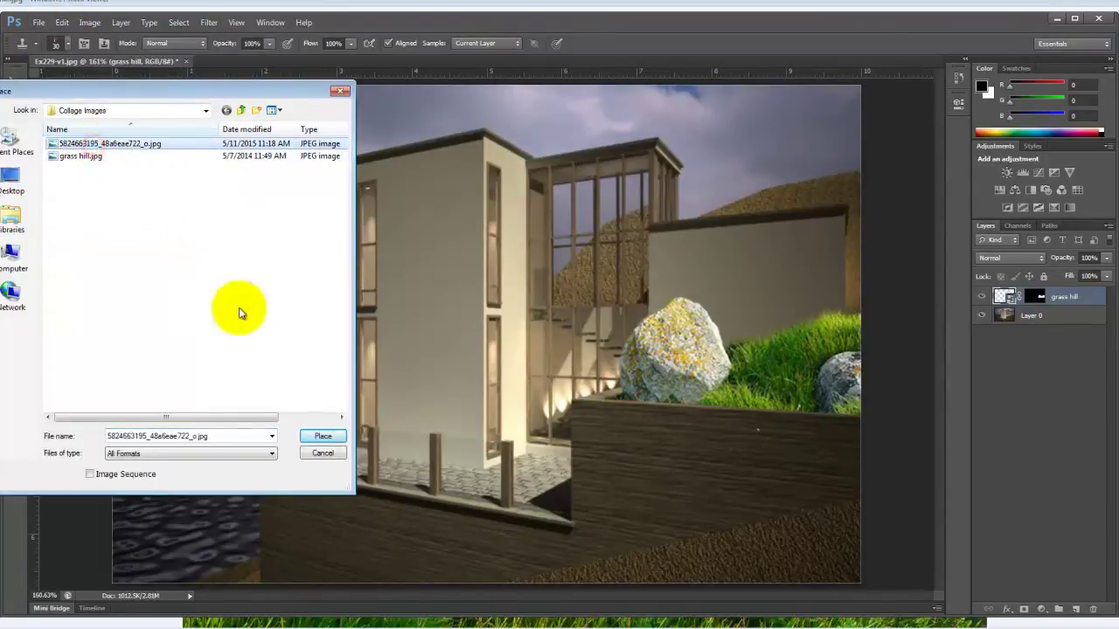
left_click(319, 434)
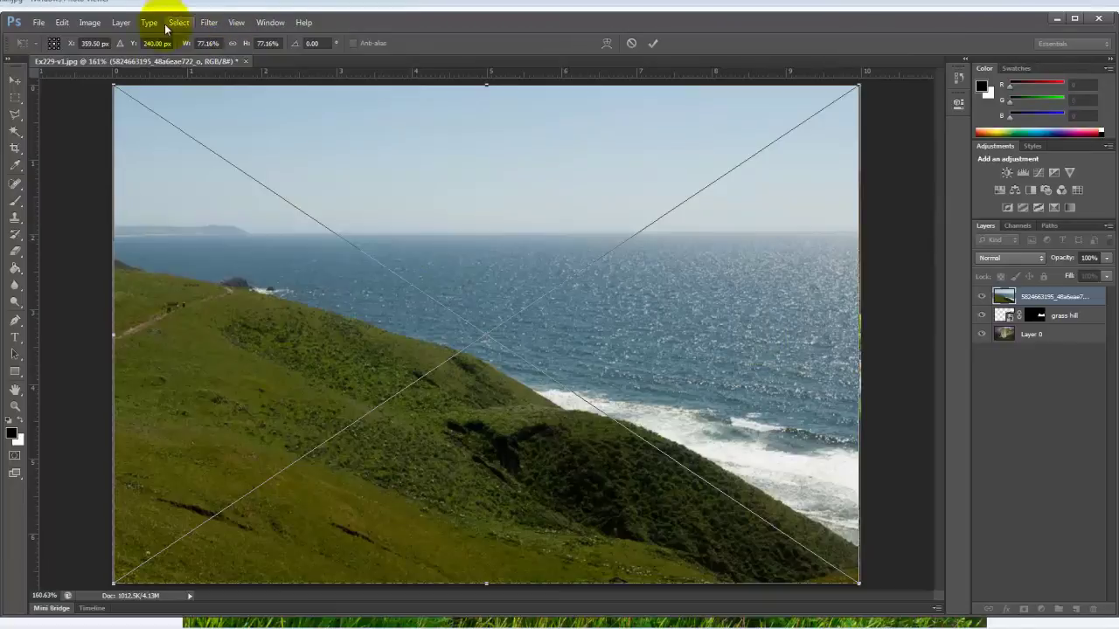
Step: Flip the placed hillside photo horizontally so its slope rises in the same direction as the rendering's hill
left_click(61, 22)
mouse_move(96, 276)
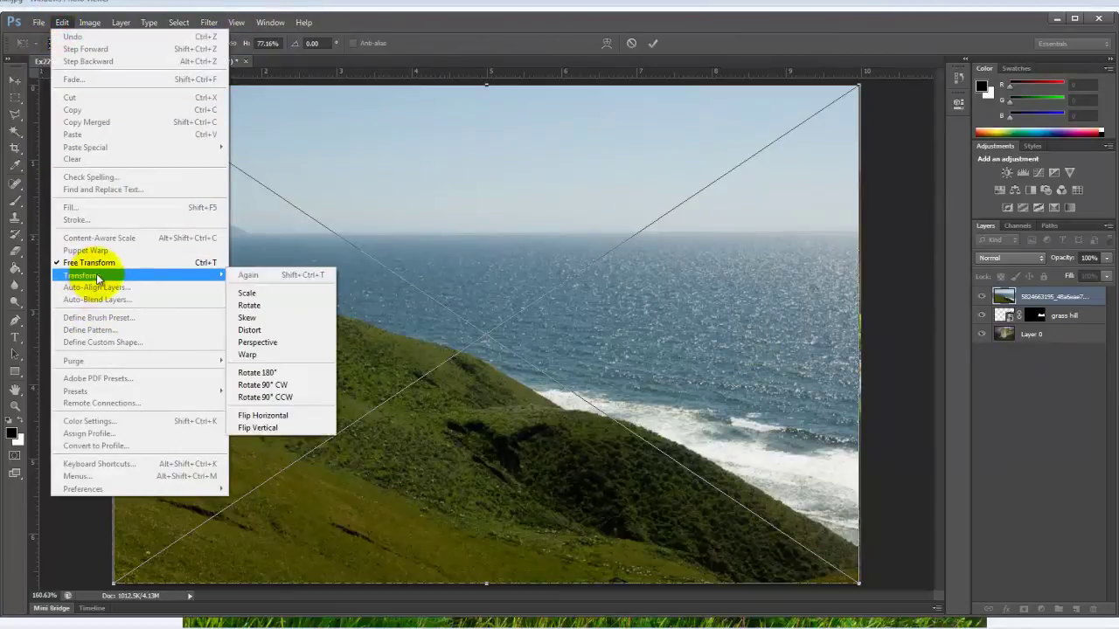
left_click(288, 416)
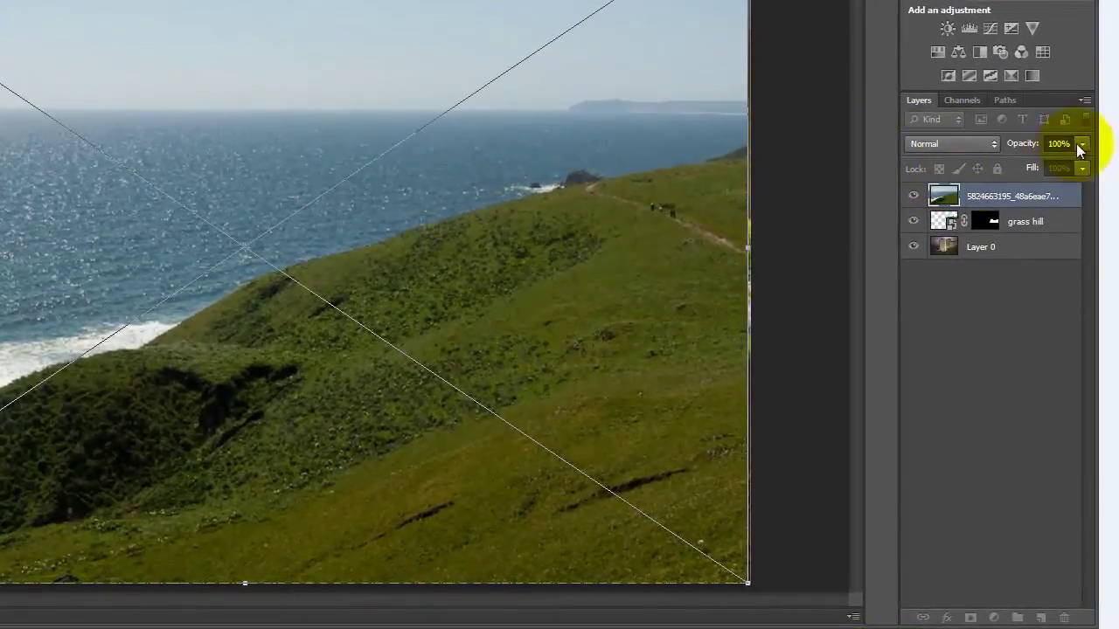
Step: Lower the placed photo's opacity to 38% and stretch its height to 103.52%, matching its slope to the hill behind the house
left_click(1081, 145)
left_click_drag(1027, 168, 1028, 168)
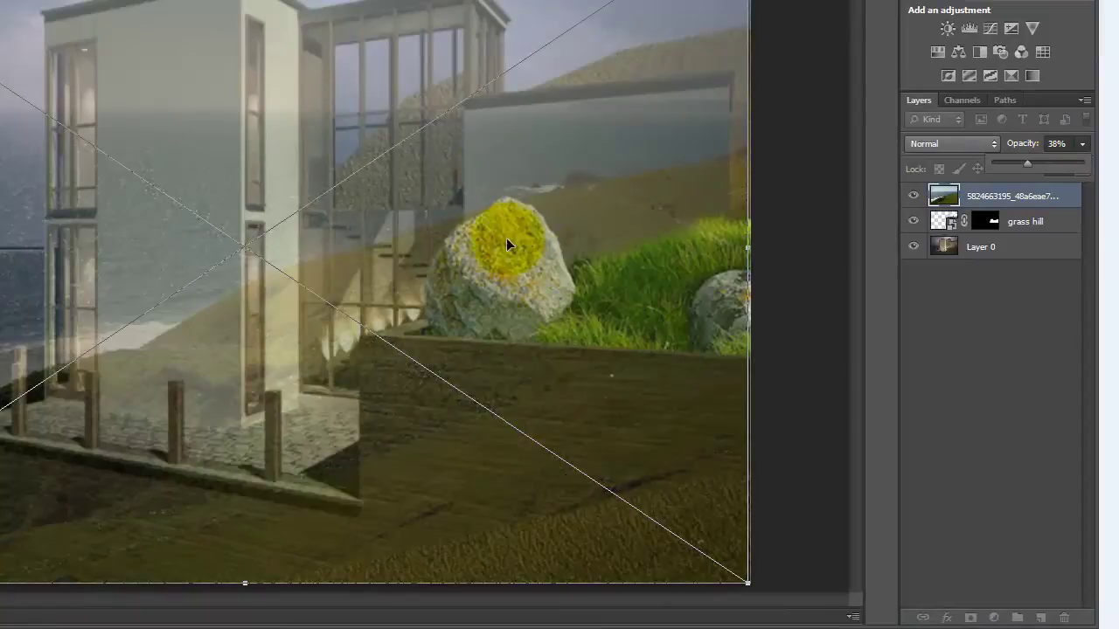
key("ctrl+minus")
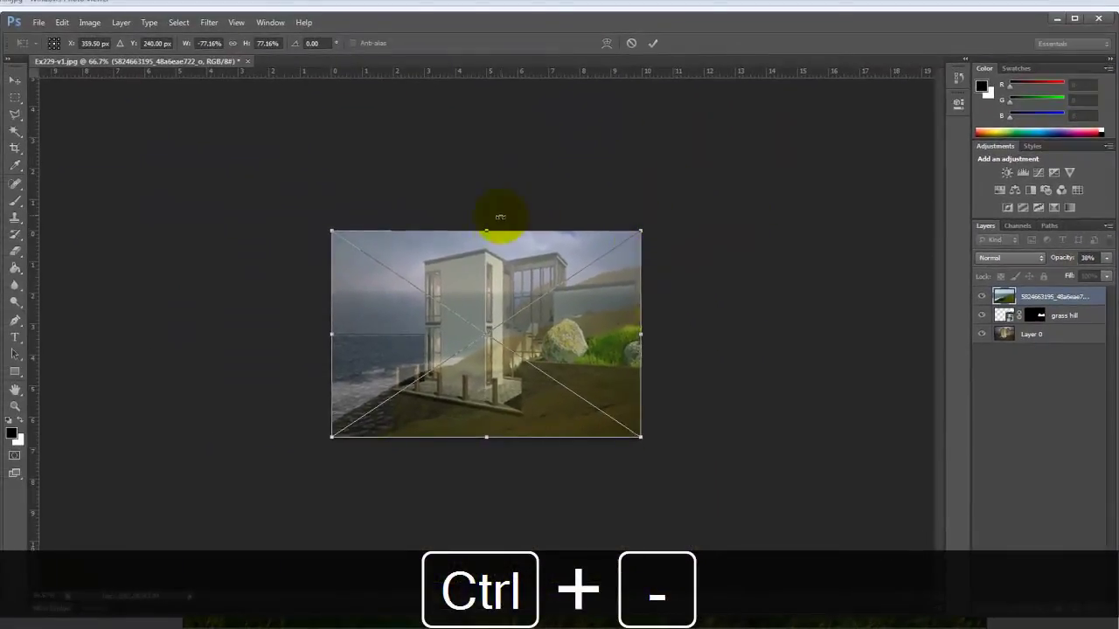
left_click_drag(486, 229, 507, 167)
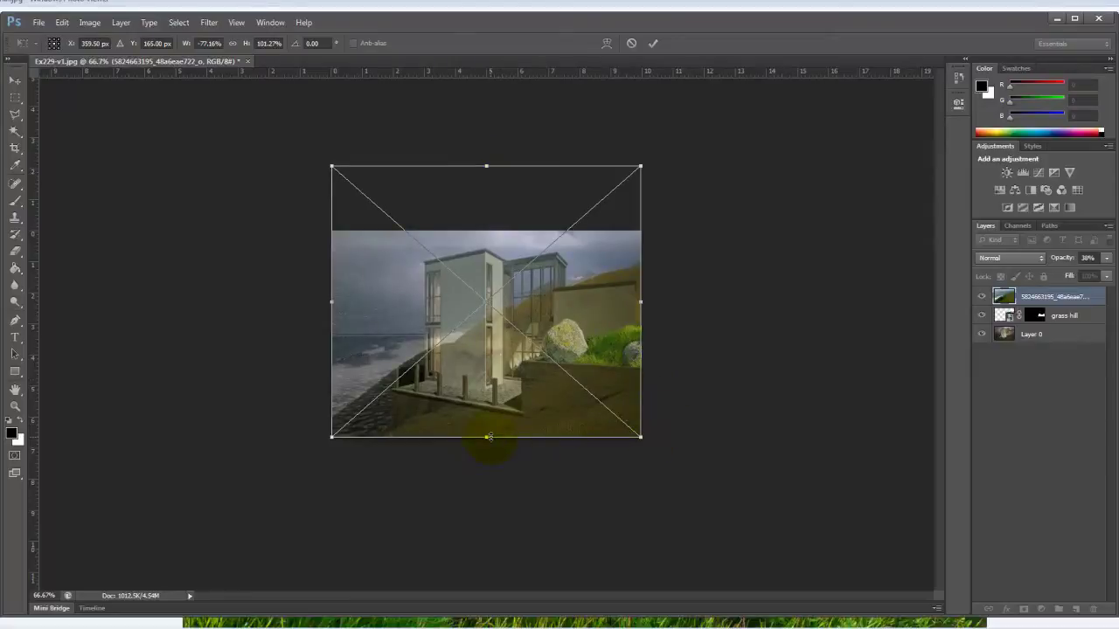
left_click_drag(487, 438, 488, 443)
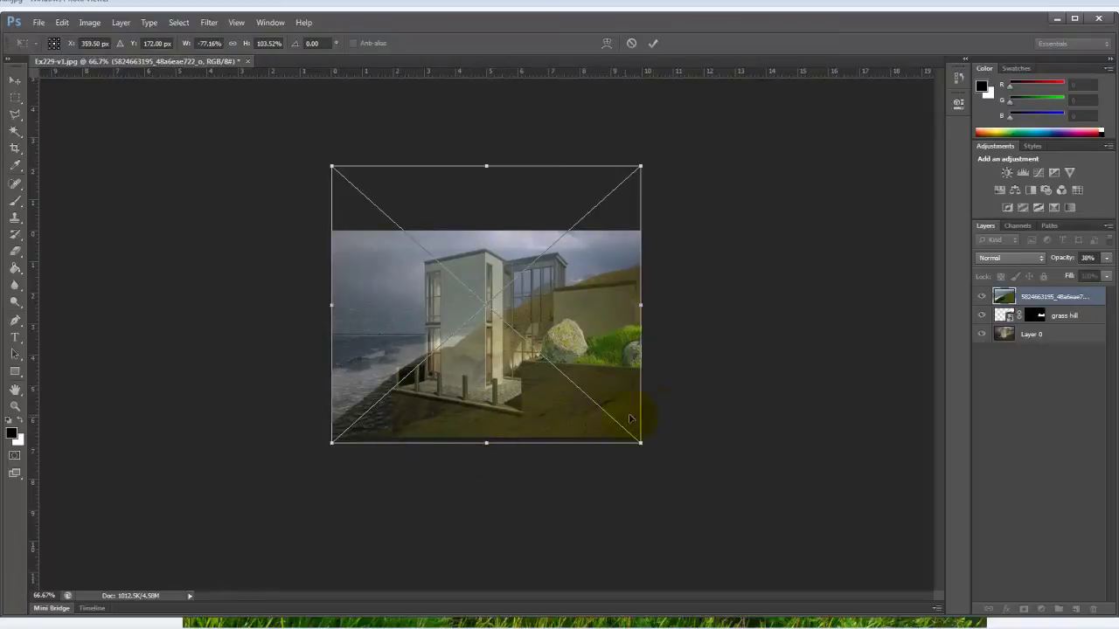
left_click(654, 44)
Step: Restore the hillside photo's opacity to 100%, and hide both it and the grass hill layer
left_click(1105, 258)
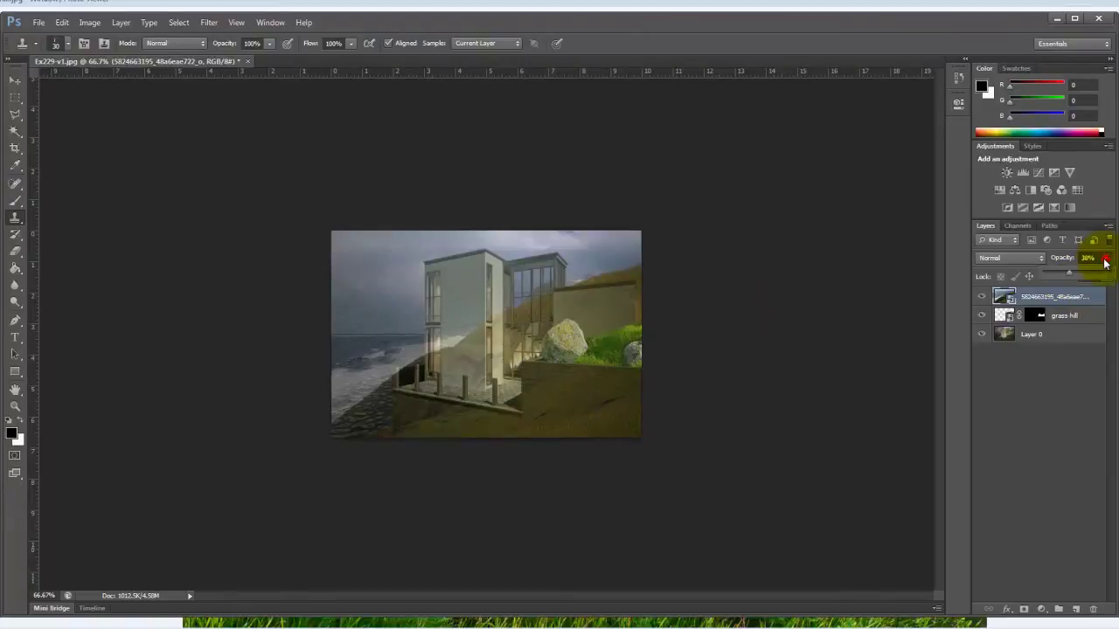
left_click_drag(1071, 271, 1110, 273)
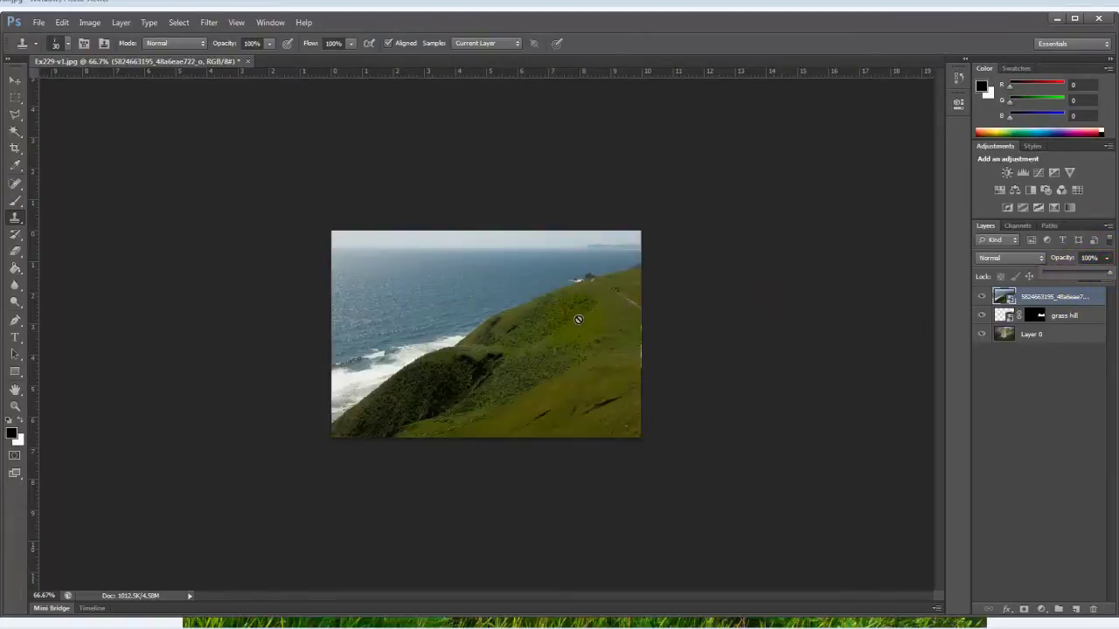
left_click(982, 316)
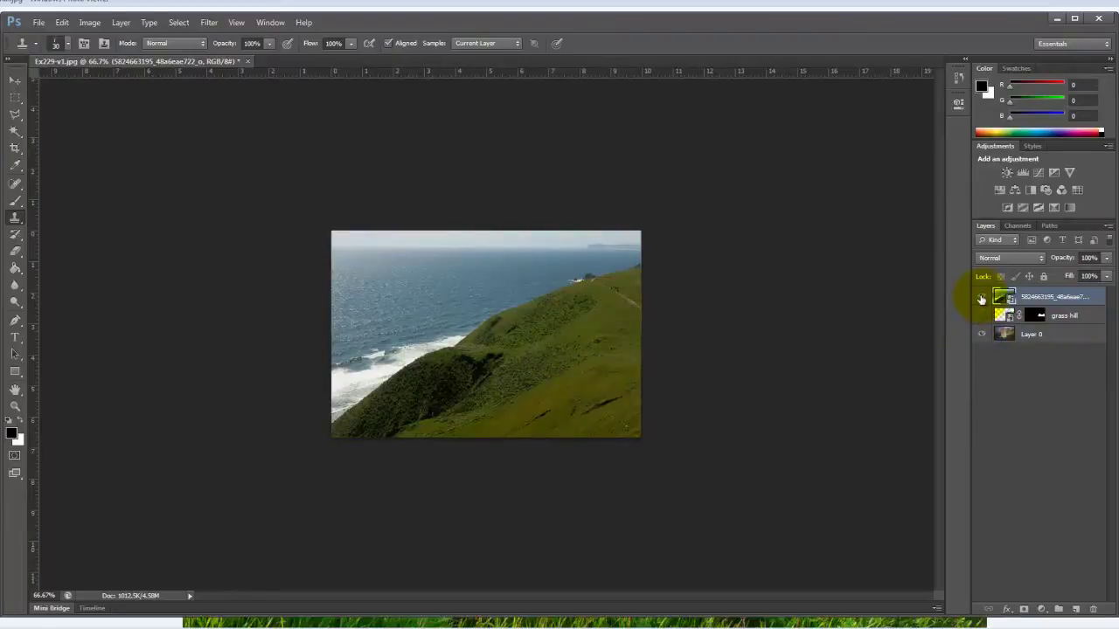
left_click(982, 297)
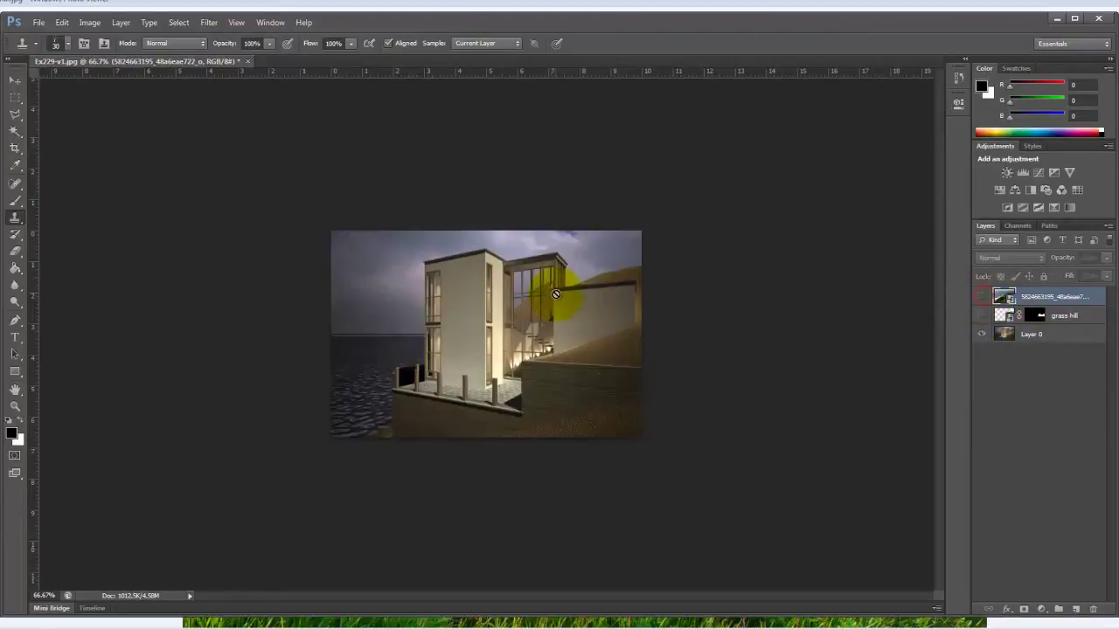
Step: Outline the brown hill above and beside the white wall with the Polygonal Lasso, following its ridge and the wall's roof edge
key("ctrl+equal")
key("ctrl+equal")
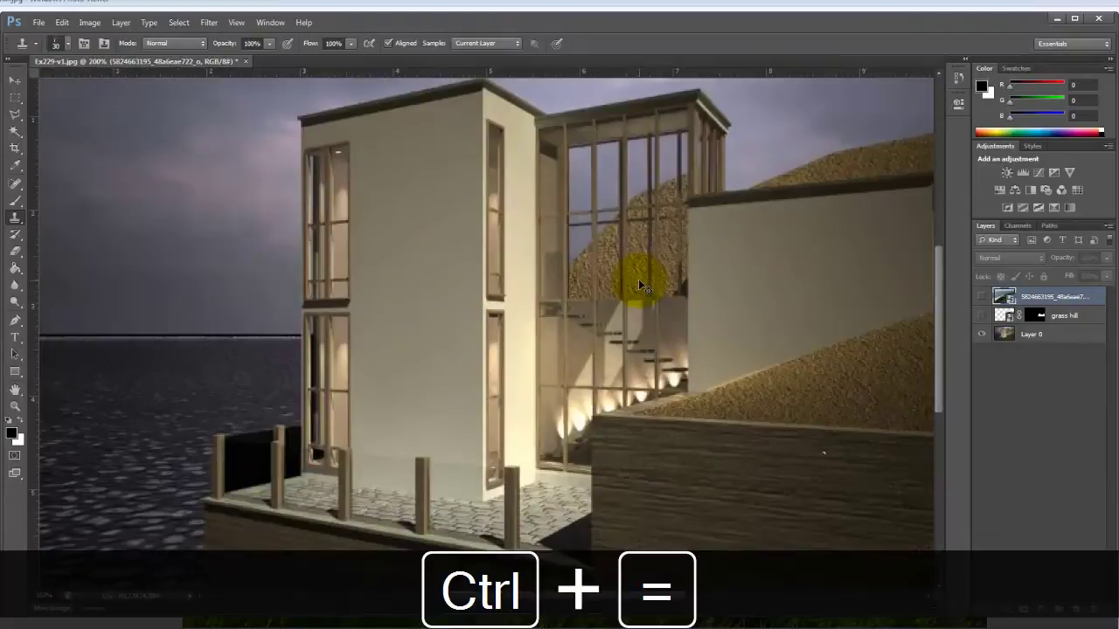
key("ctrl+0")
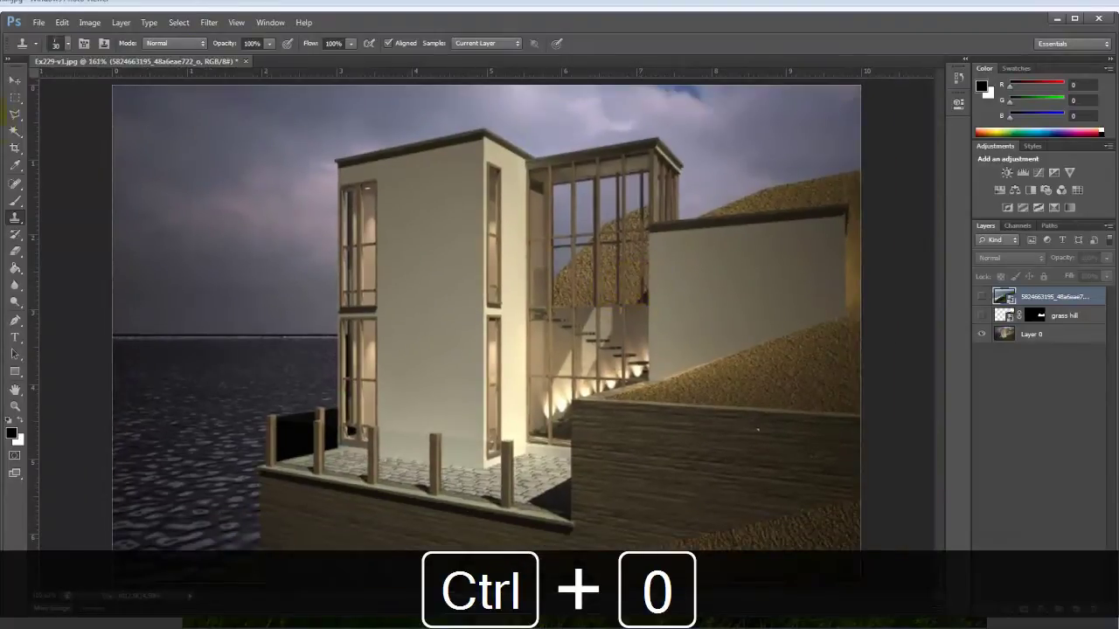
left_click(14, 115)
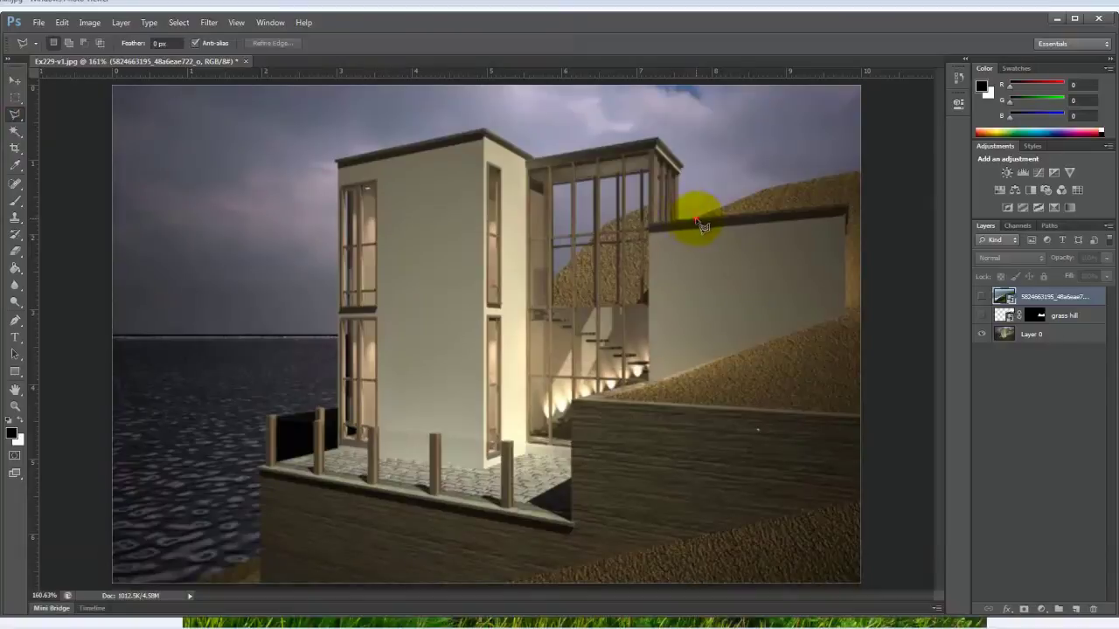
left_click(745, 195)
left_click(766, 187)
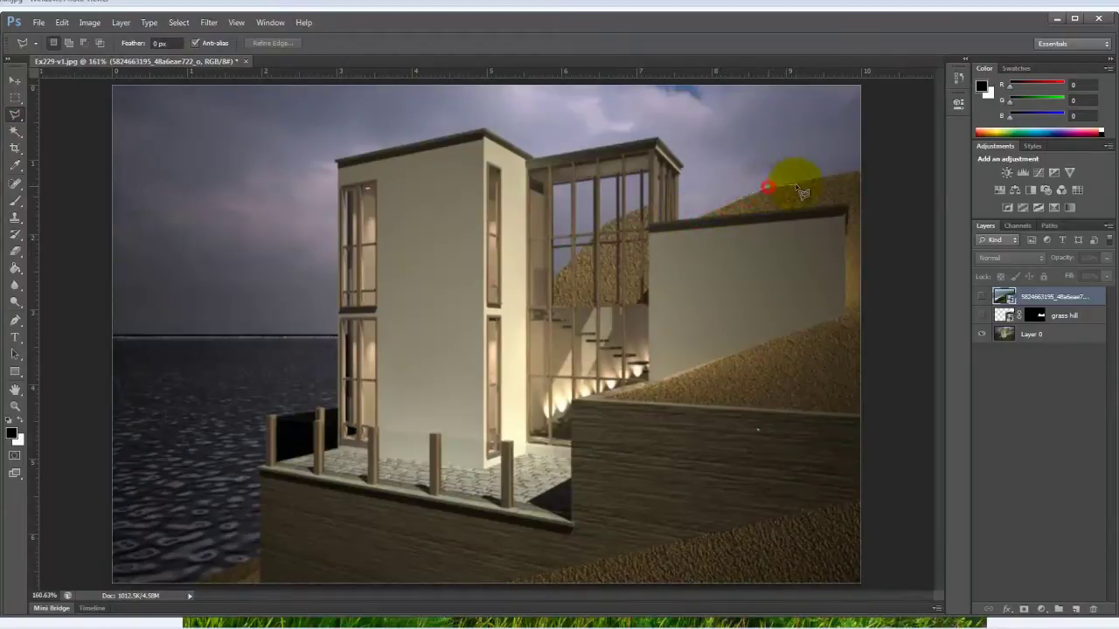
left_click(798, 181)
left_click(837, 174)
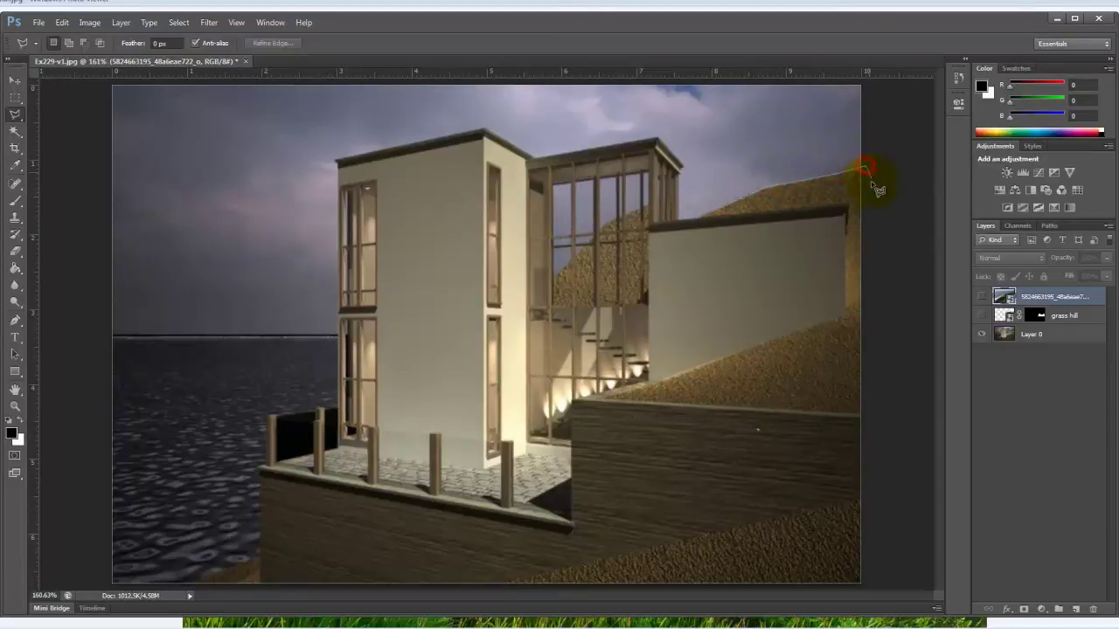
left_click(883, 327)
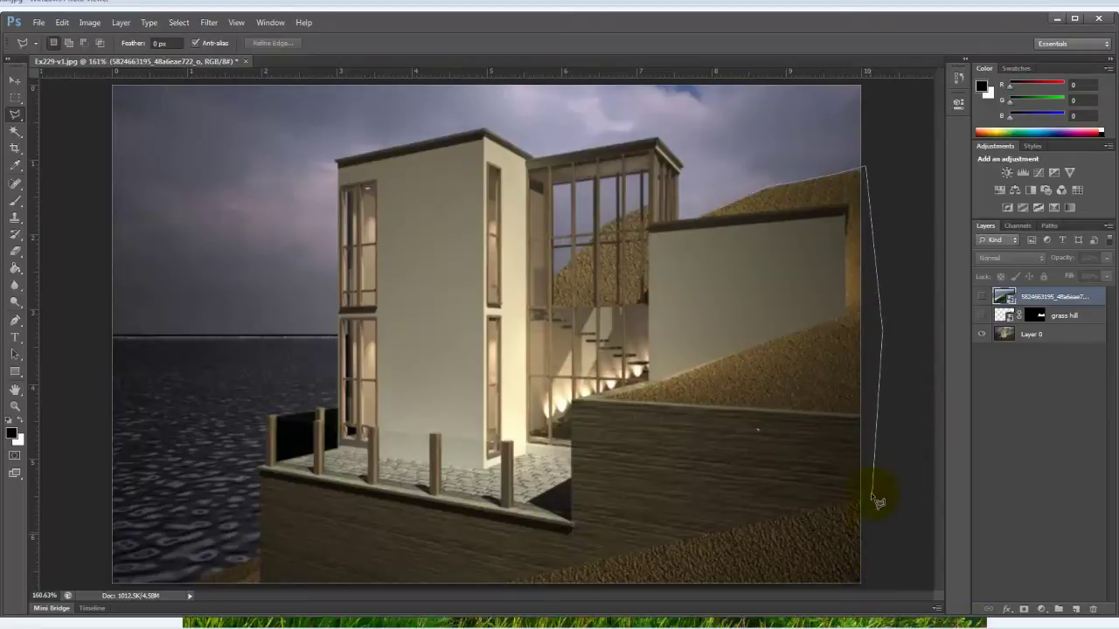
left_click(842, 325)
left_click(730, 216)
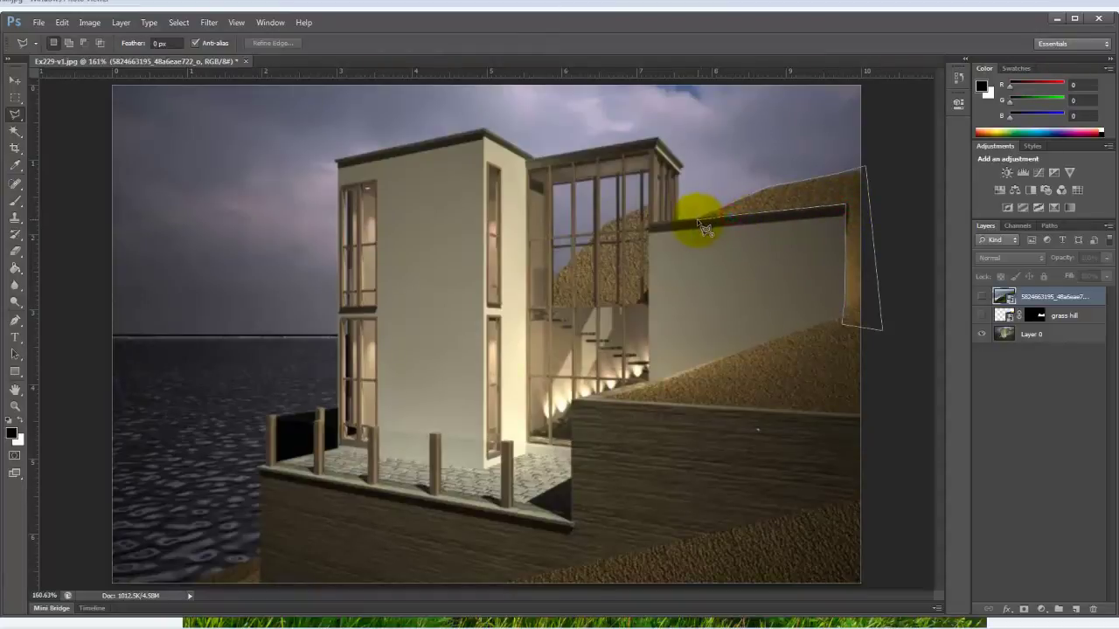
double_click(704, 226)
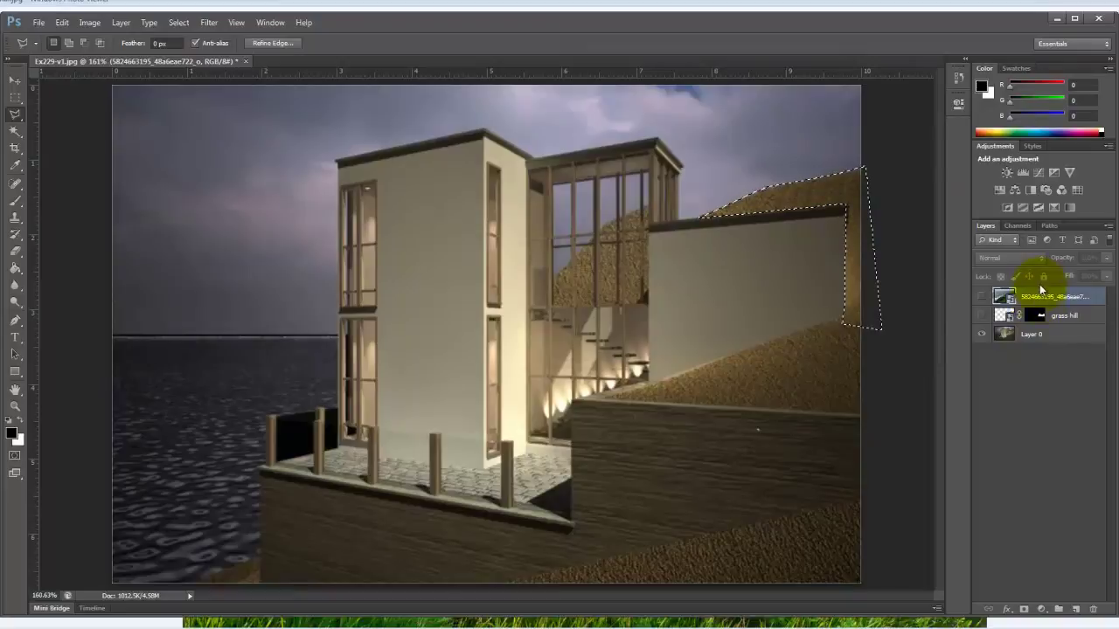
Step: Show the hillside photo layer and add a layer mask to it from the hill selection
left_click(980, 298)
left_click(789, 185)
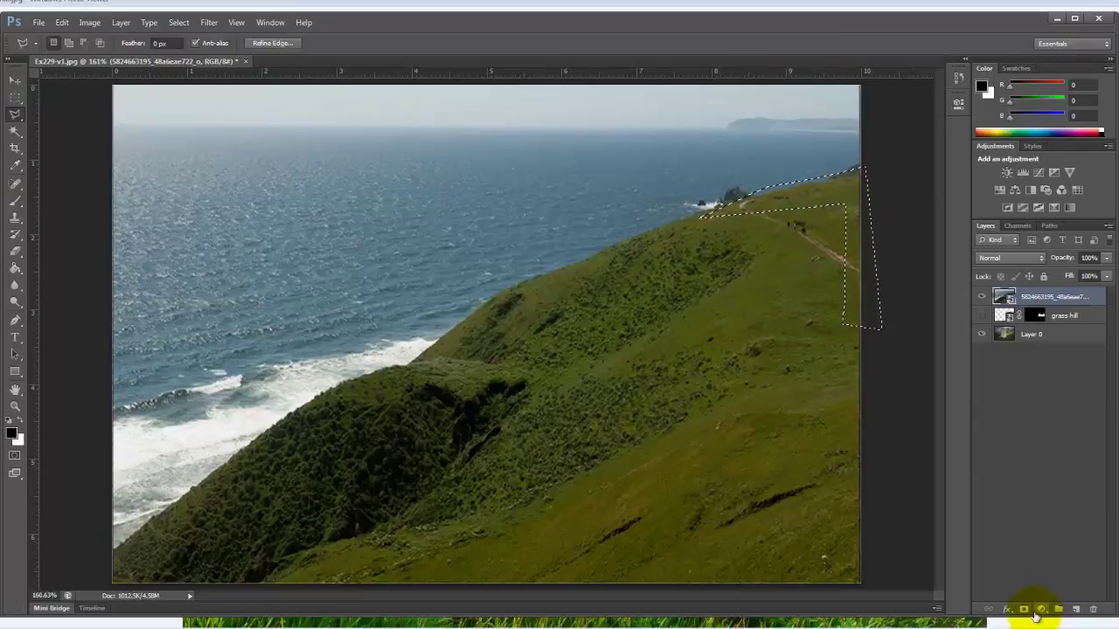
left_click(1024, 610)
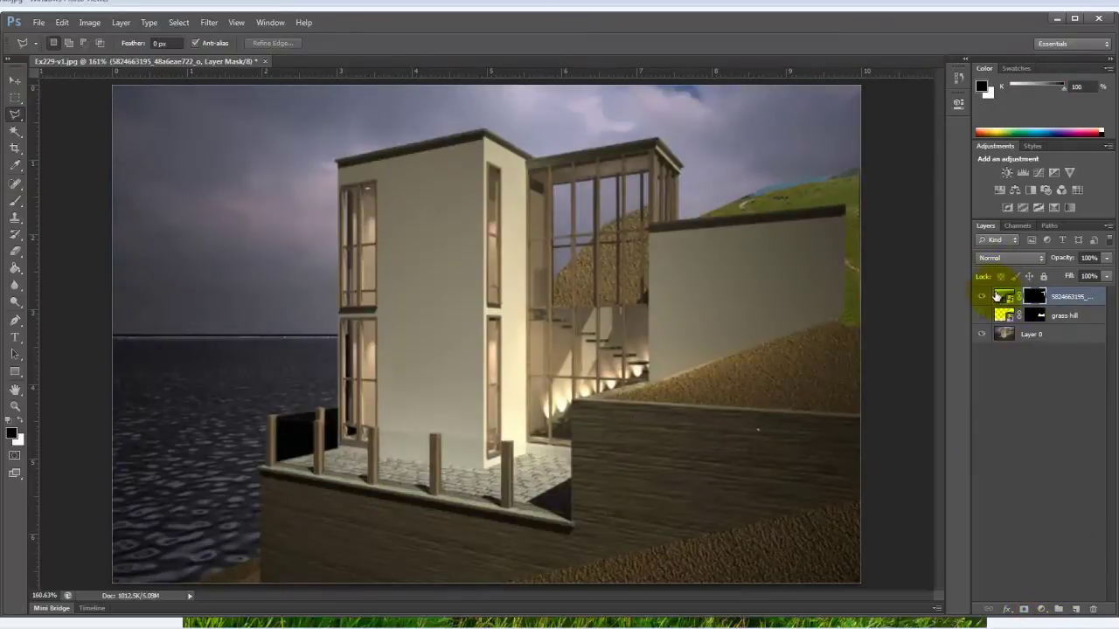
Step: Try to nudge the masked hillside photo upward with the Move tool, and undo the nudge
left_click(1005, 297)
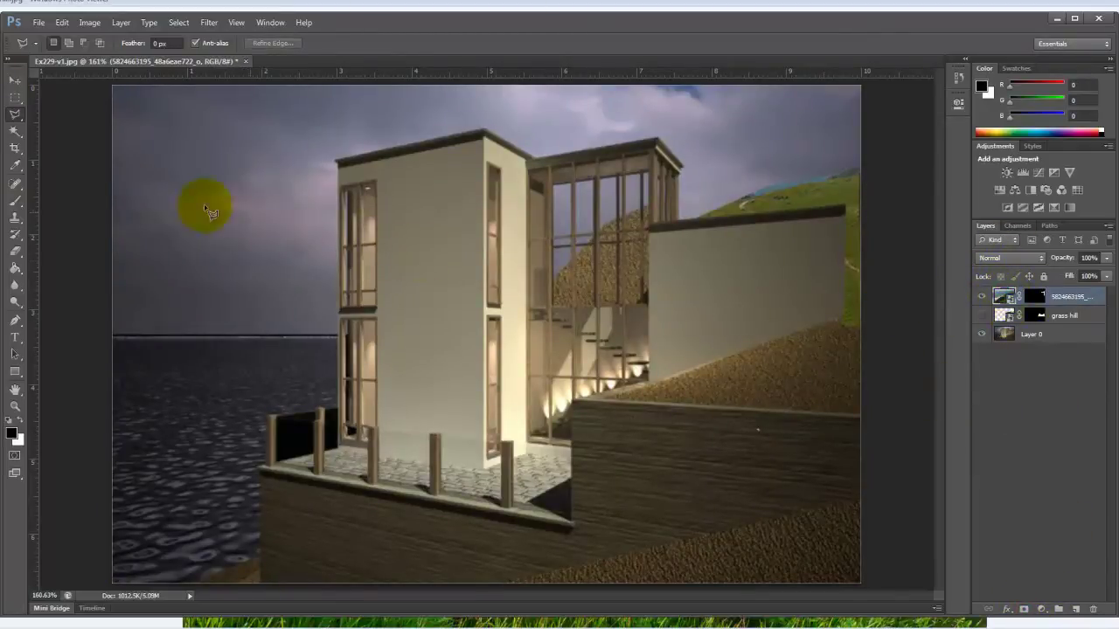
left_click(14, 80)
key("Up")
key("Up")
key("Up")
key("Up")
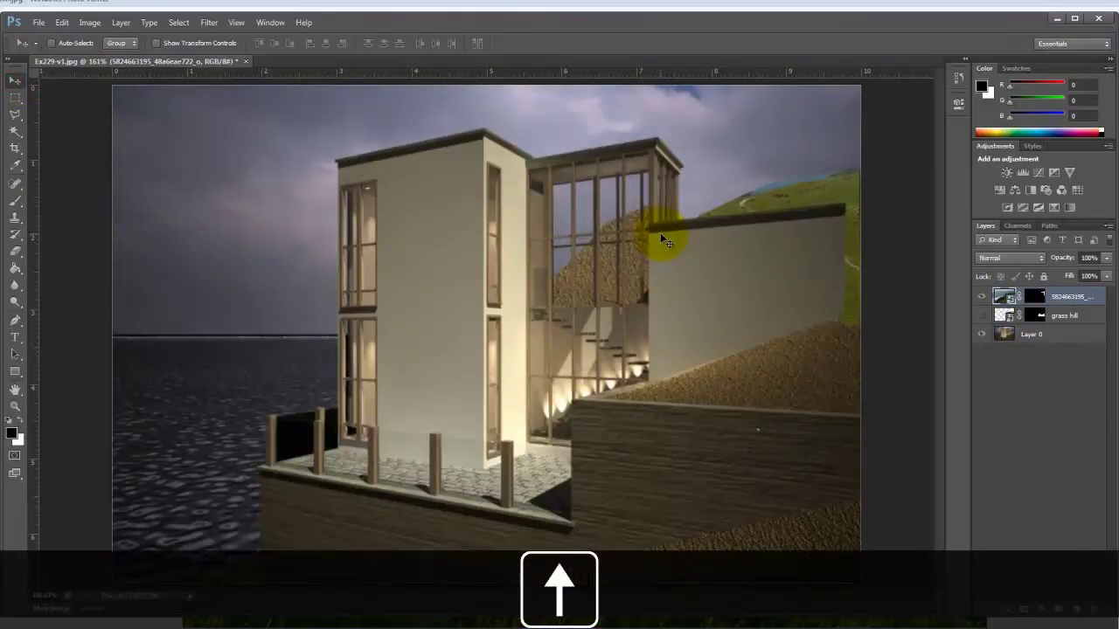
key("ctrl+z")
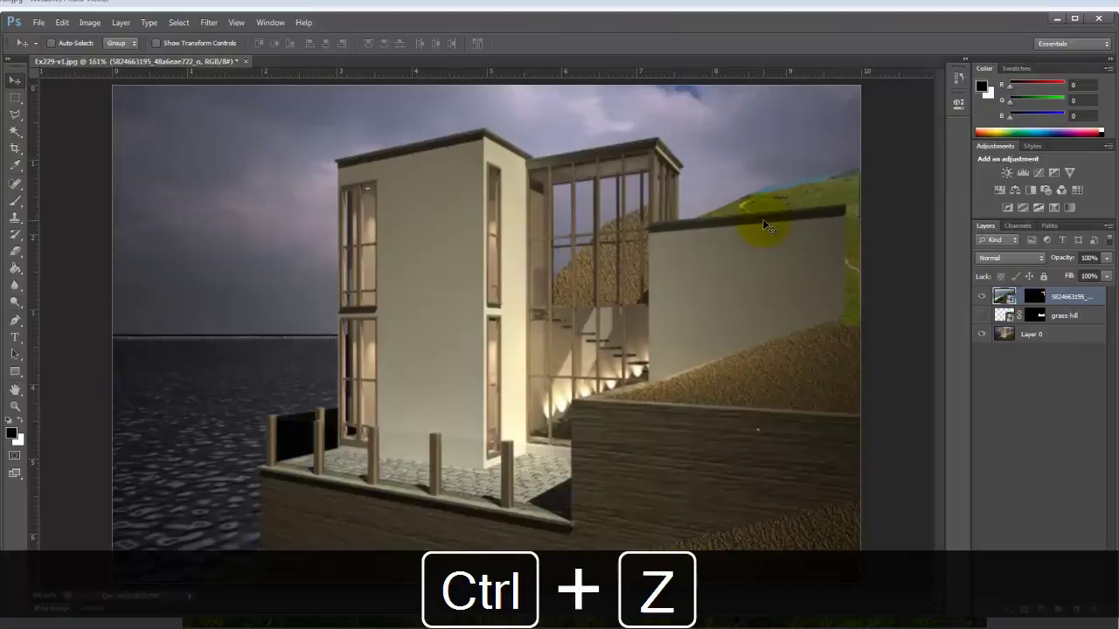
Step: With the mask unlinked, nudge the hillside photo up and slightly right so grass replaces the strip of sea along the ridge
key("Up")
key("Up")
key("Up")
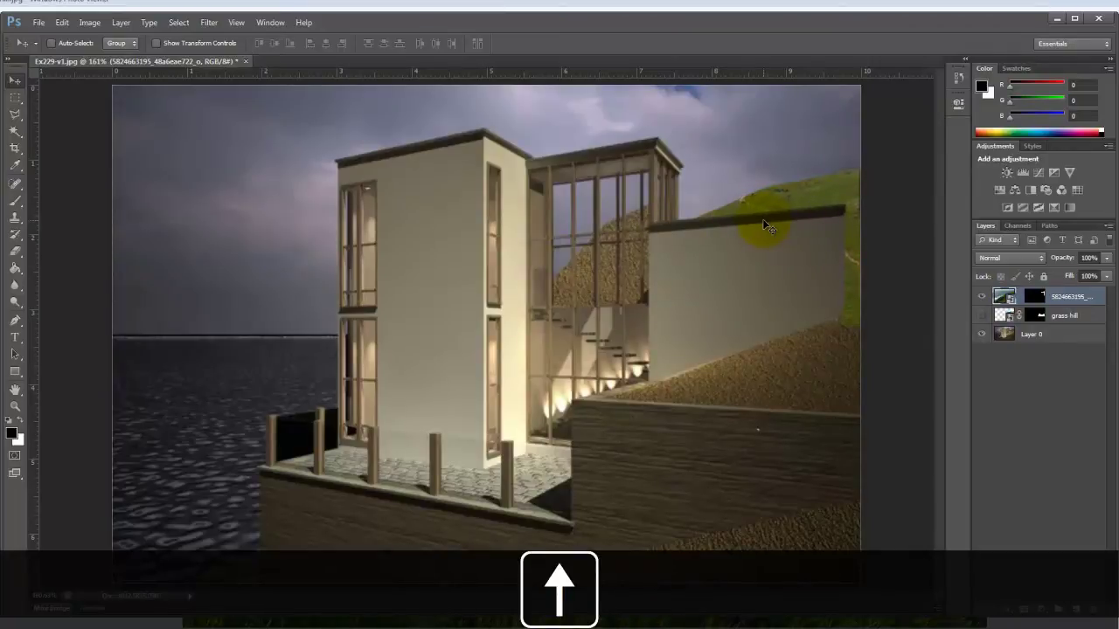
key("Right")
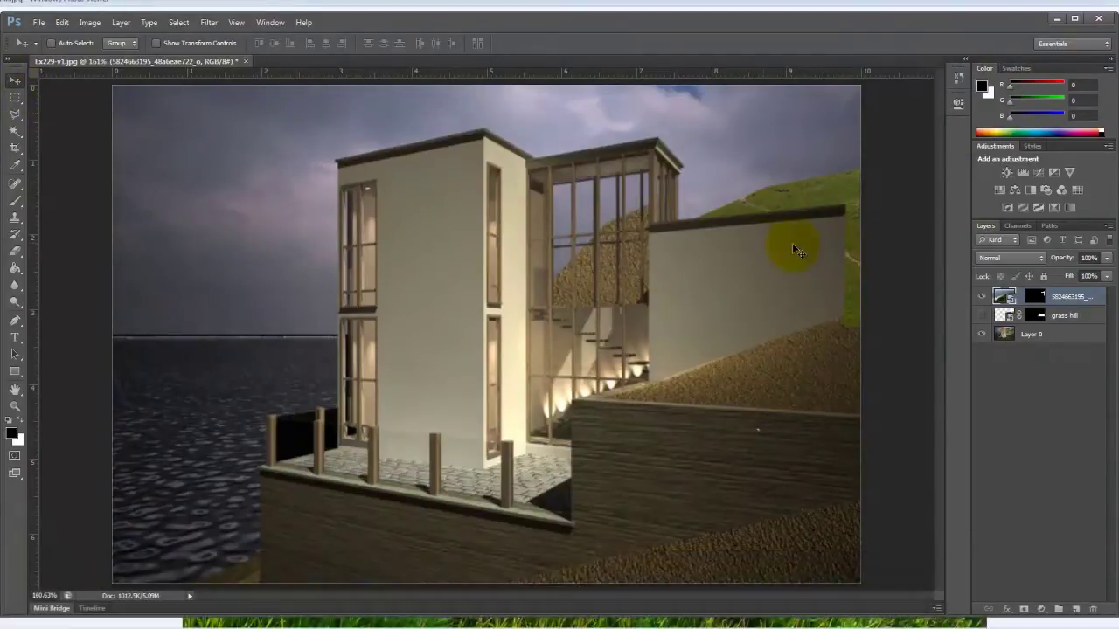
Step: Show the grass hill layer again and move the hillside photo layer beneath it
left_click(980, 315)
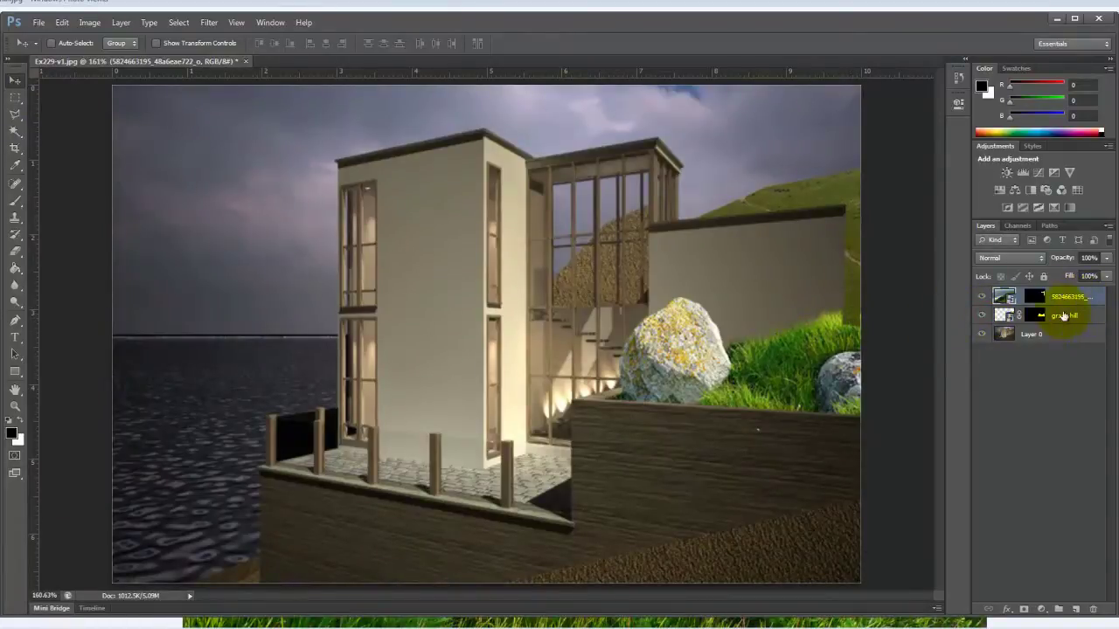
left_click_drag(1069, 296, 1071, 328)
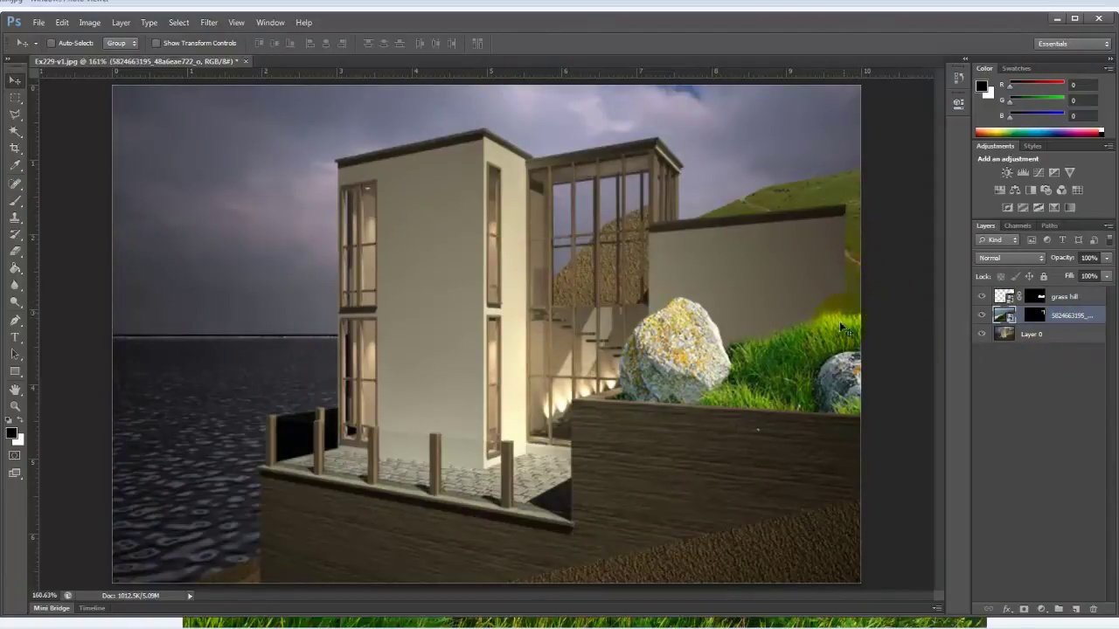
Step: Try the Clone Stamp tool on the masked grass hill layer, targeting its image and its layer mask
left_click(1010, 299, "ctrl")
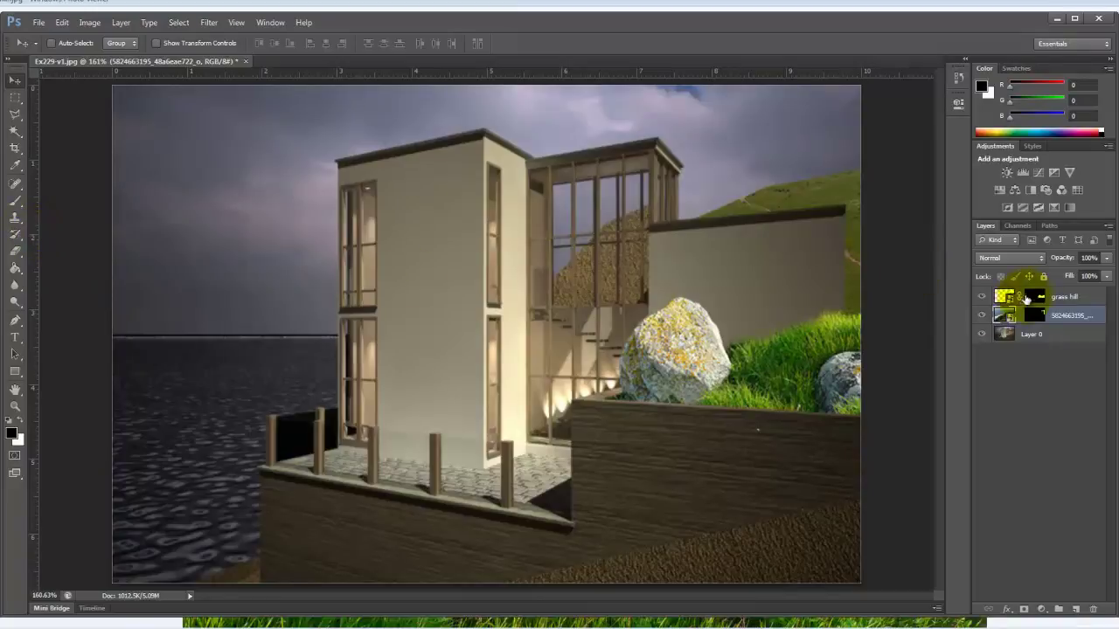
left_click(1004, 297)
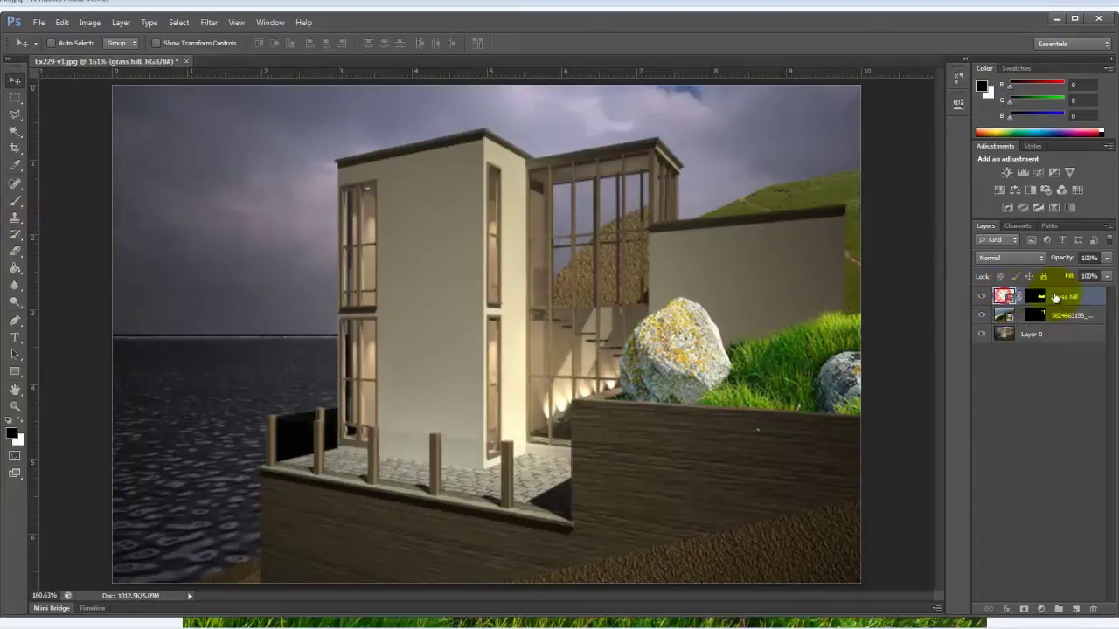
left_click(15, 217)
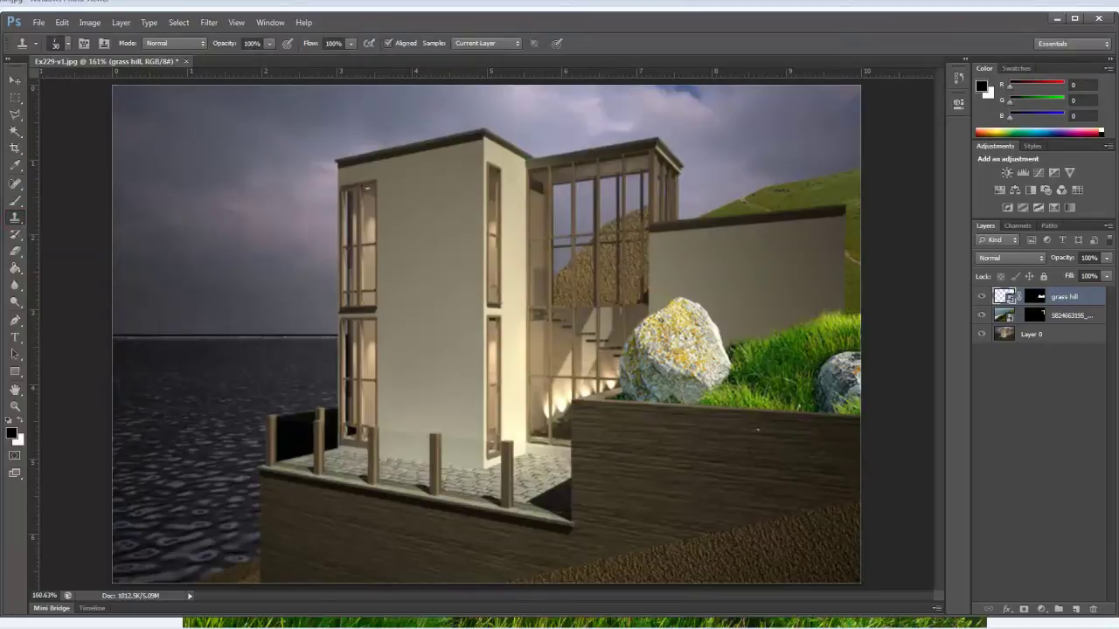
left_click(1005, 318)
left_click(1004, 298)
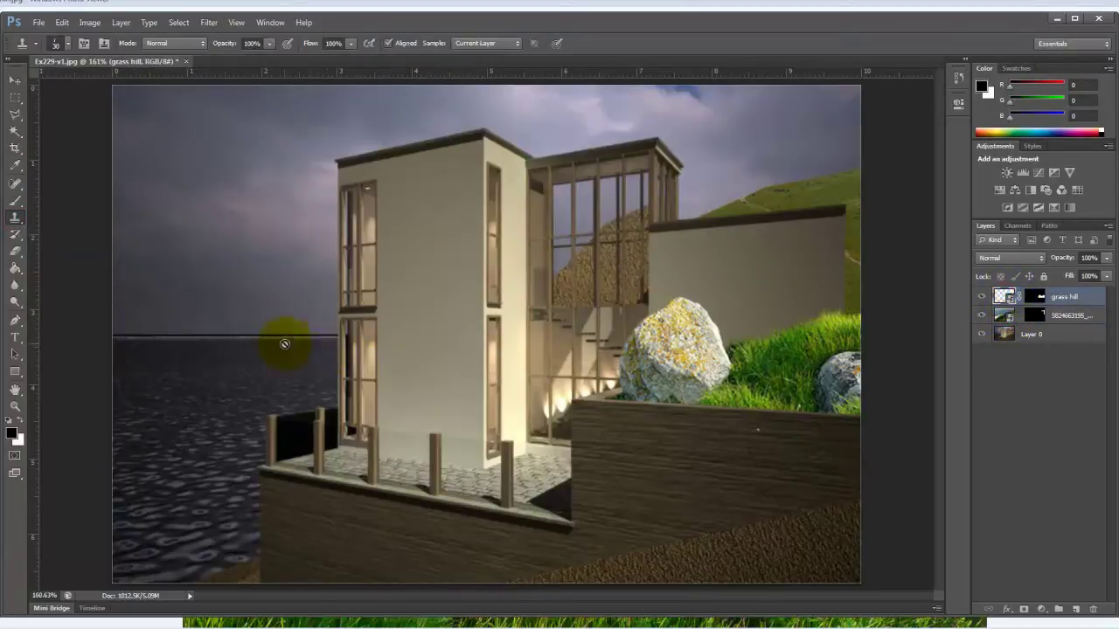
left_click(1034, 297)
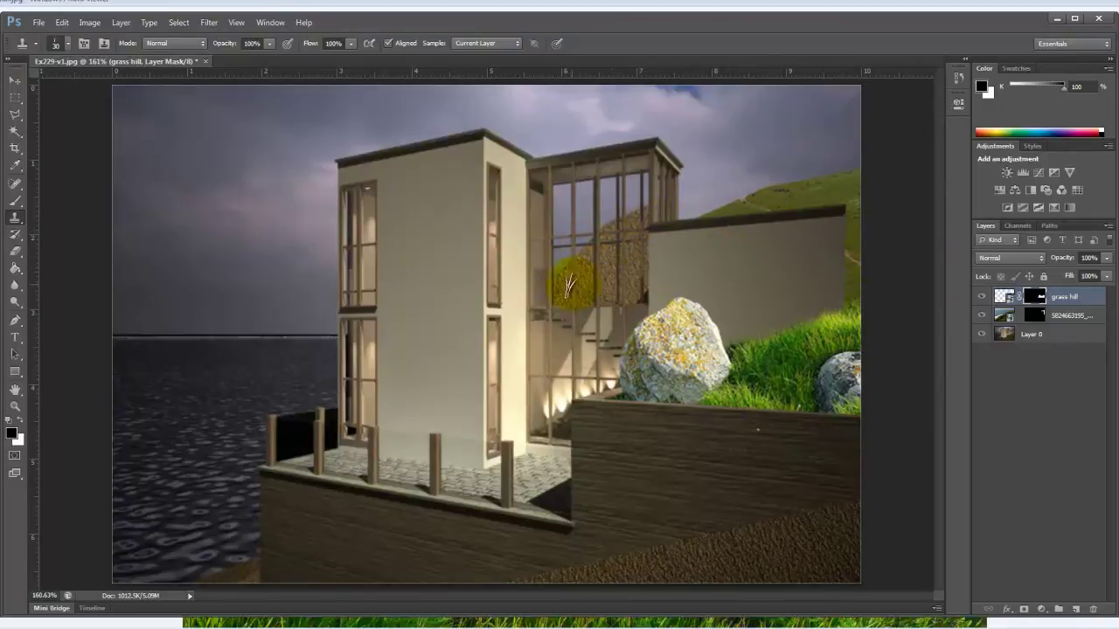
mouse_move(618, 236)
left_mouse_down()
mouse_move(553, 290)
mouse_move(616, 227)
mouse_move(672, 214)
mouse_move(634, 214)
mouse_move(530, 287)
mouse_move(614, 204)
mouse_move(657, 184)
mouse_move(566, 236)
mouse_move(676, 208)
mouse_move(624, 203)
mouse_move(634, 218)
mouse_move(584, 254)
left_mouse_up()
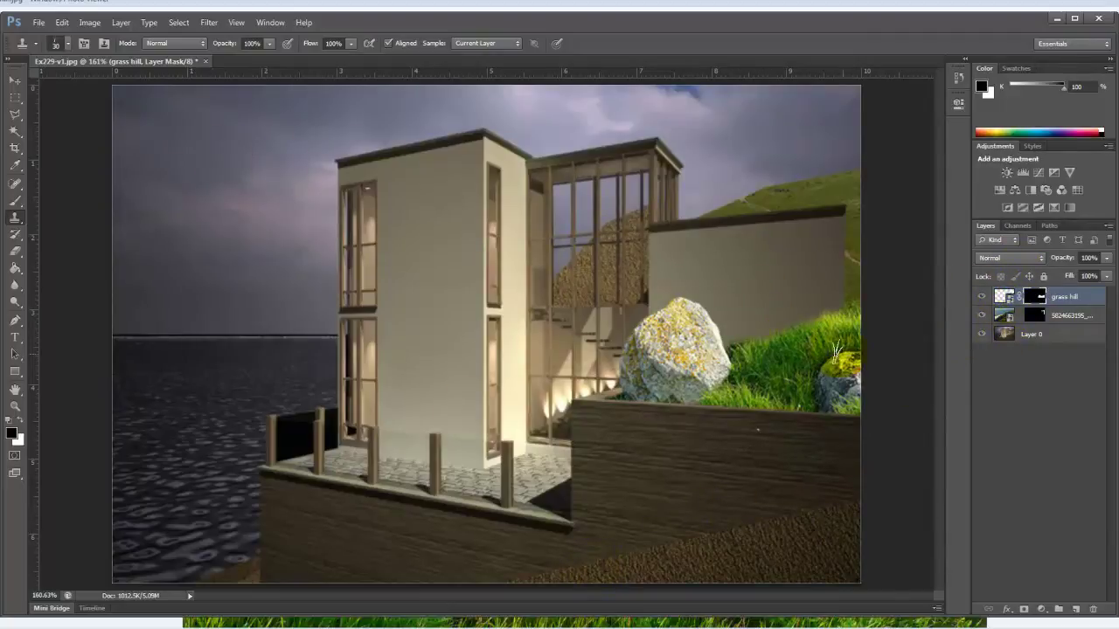
Step: Place grass hill.jpg from the Collage Images folder as a second copy and flip it horizontally
left_click(61, 22)
mouse_move(37, 20)
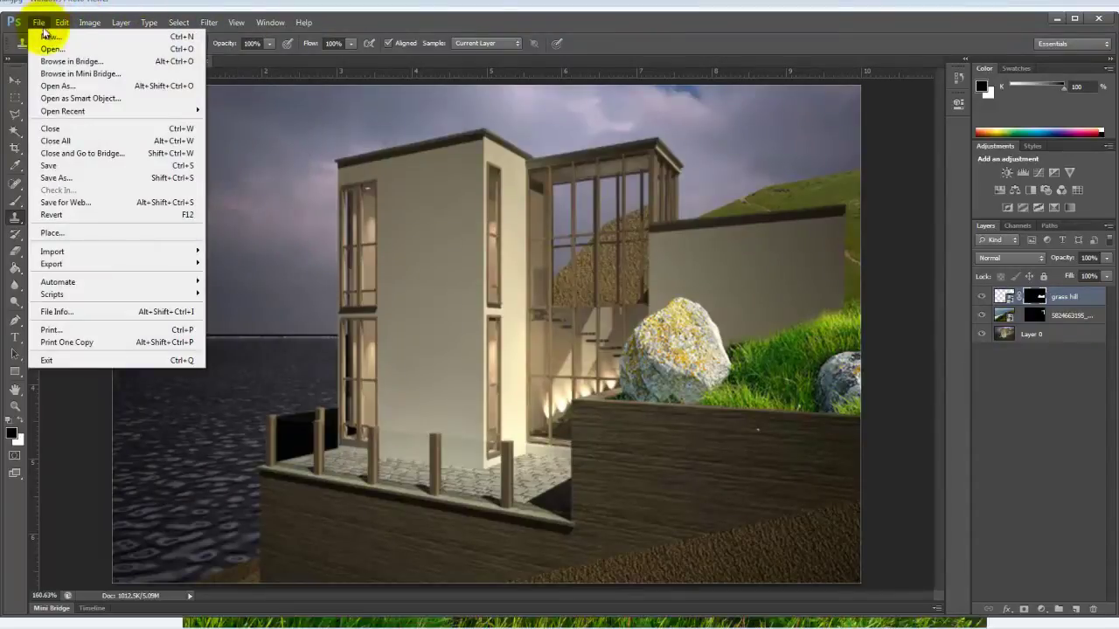
left_click(73, 231)
left_click(87, 156)
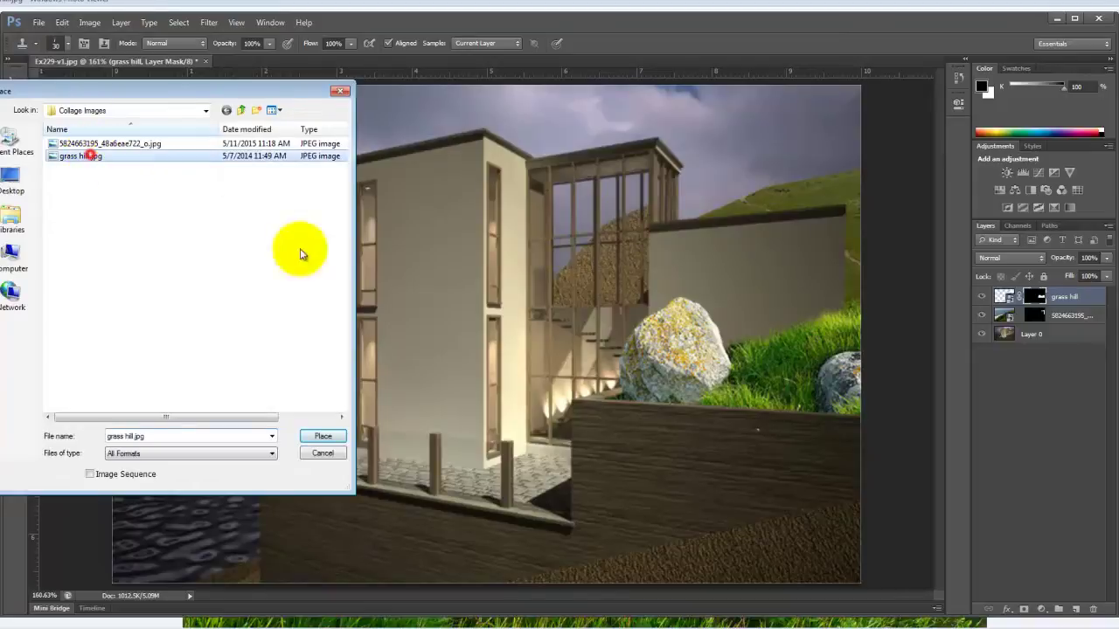
left_click(327, 438)
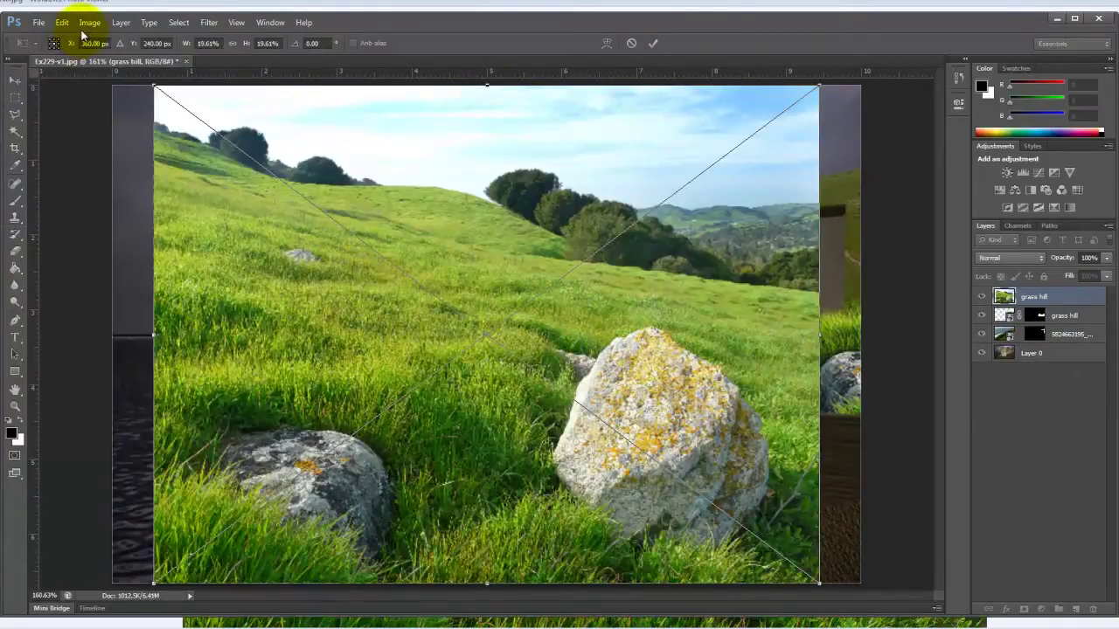
left_click(62, 22)
mouse_move(194, 272)
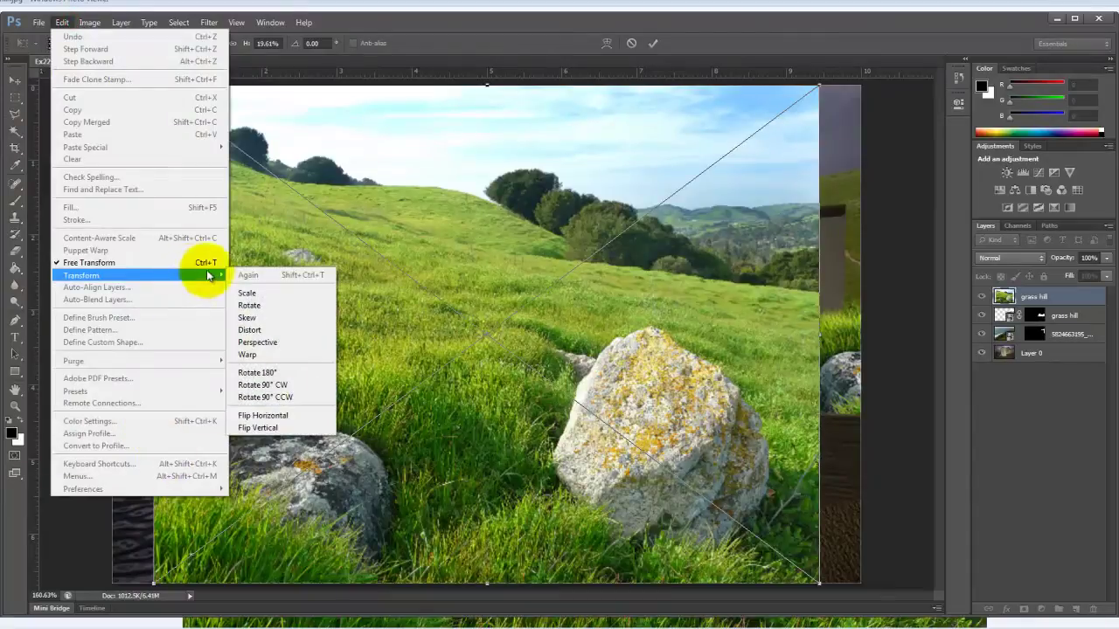
left_click(289, 415)
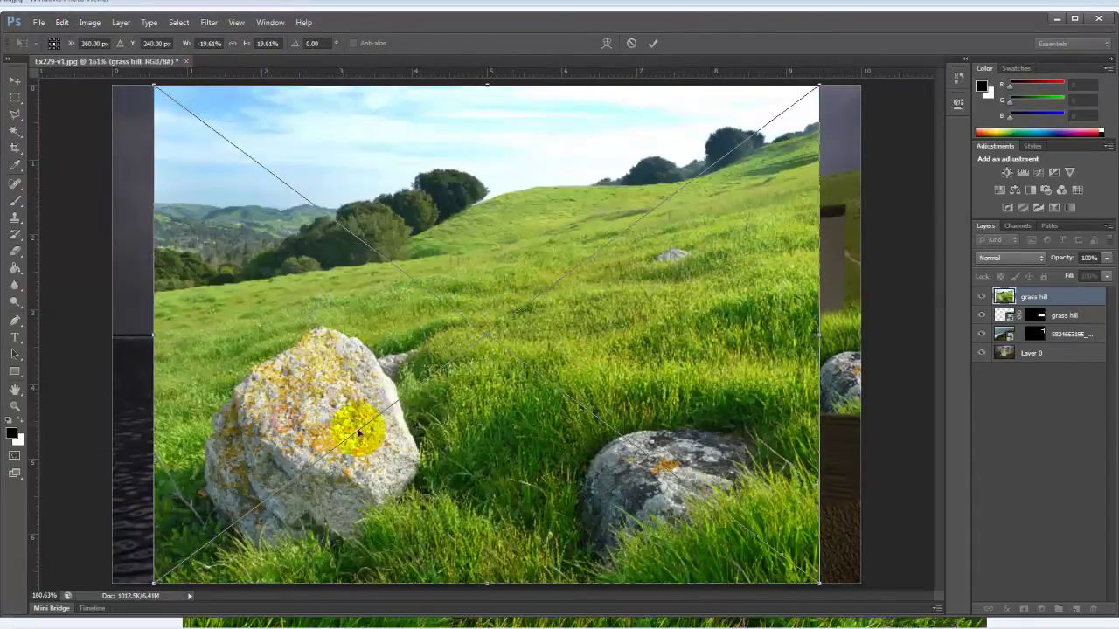
Step: Move the flipped grass photo down over the foreground, stretch it leftward to span the full image width, and commit the placement
left_click_drag(552, 307, 654, 468)
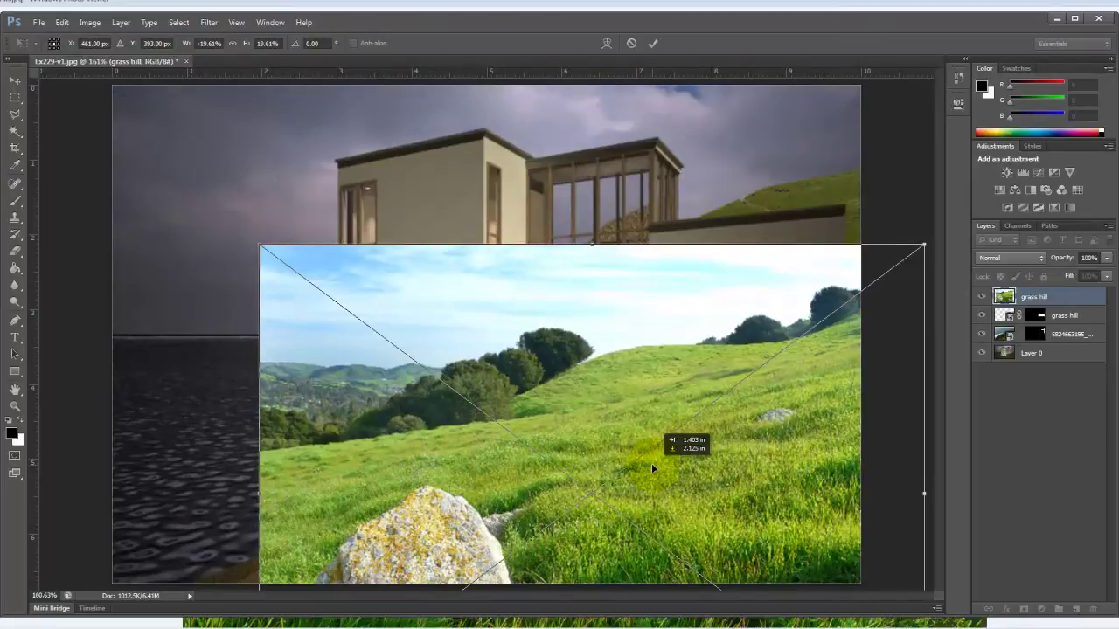
left_click_drag(651, 465, 651, 464)
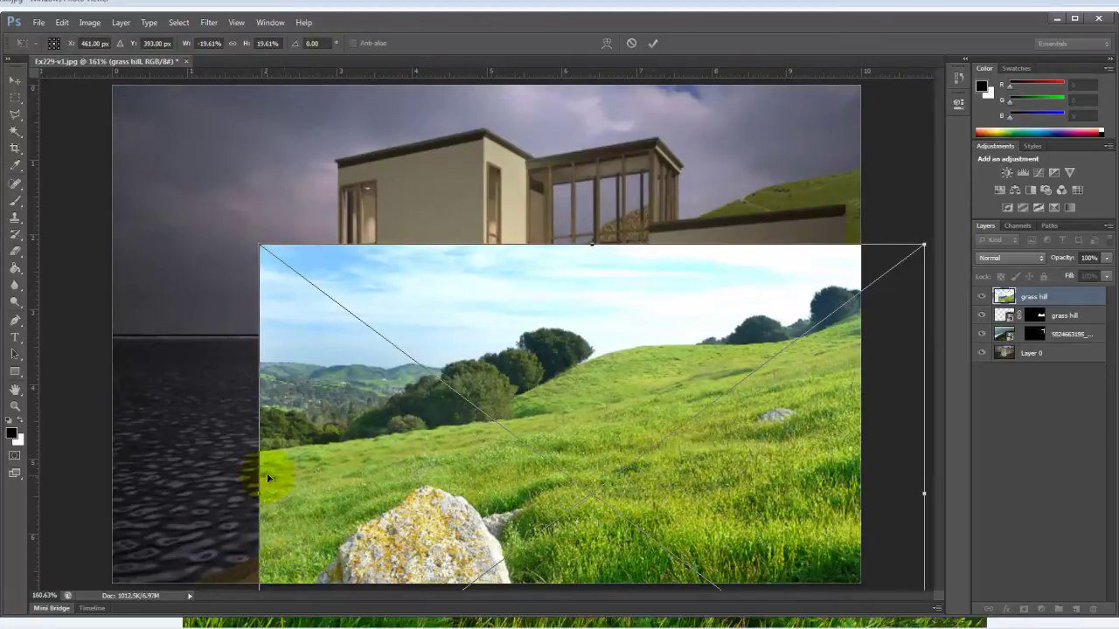
left_click_drag(260, 492, 10, 489)
left_click_drag(153, 343, 152, 344)
left_click(653, 44)
key("s")
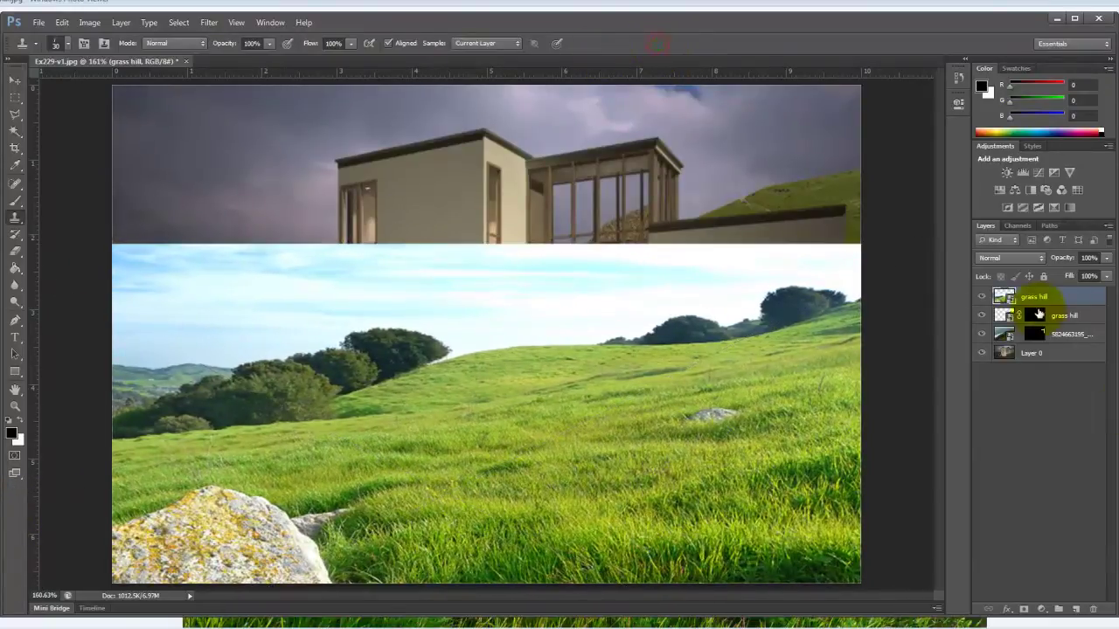
Step: With the new grass layer hidden, outline the brown foreground slope using the Polygonal Lasso, then show the layer and mask it to that selection
left_click(982, 294)
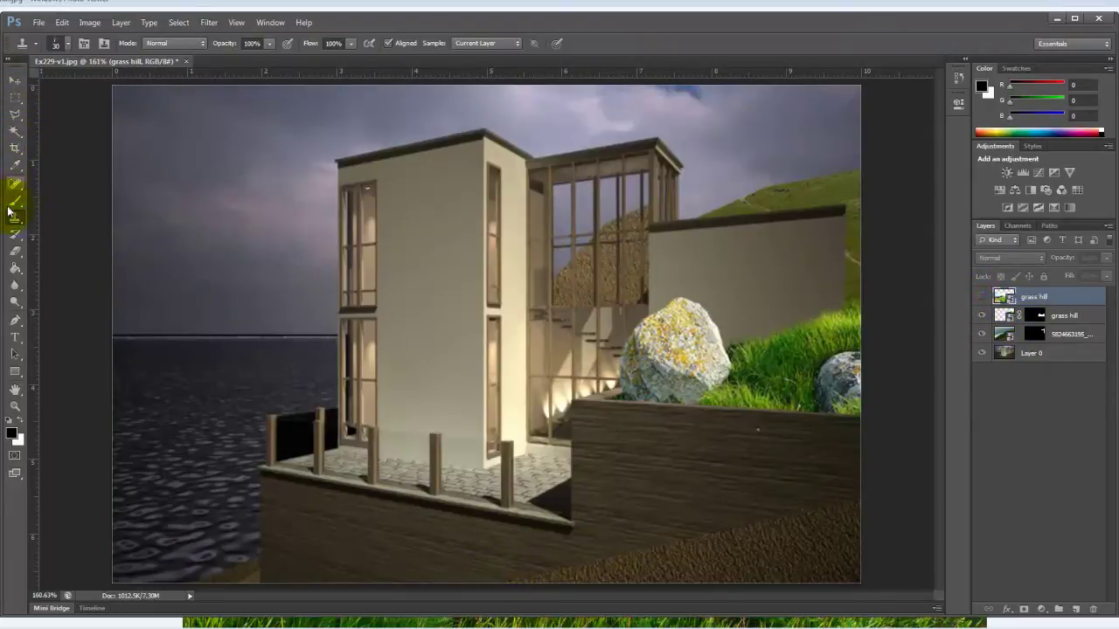
left_click(14, 114)
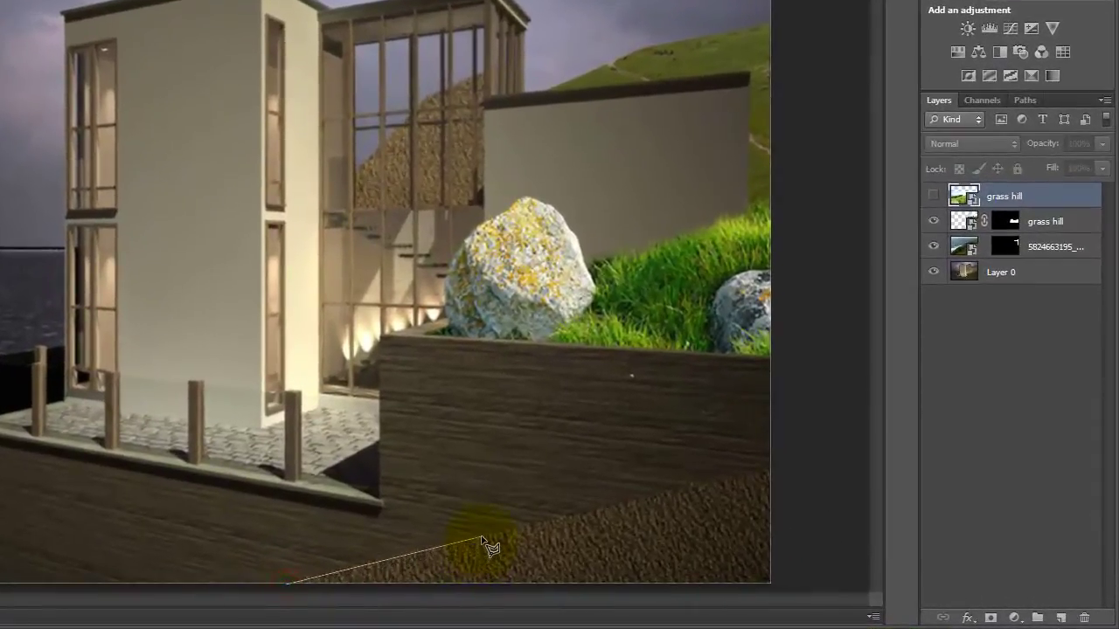
left_click(483, 536)
left_click(644, 499)
left_click(824, 454)
left_click(784, 587)
left_click(394, 588)
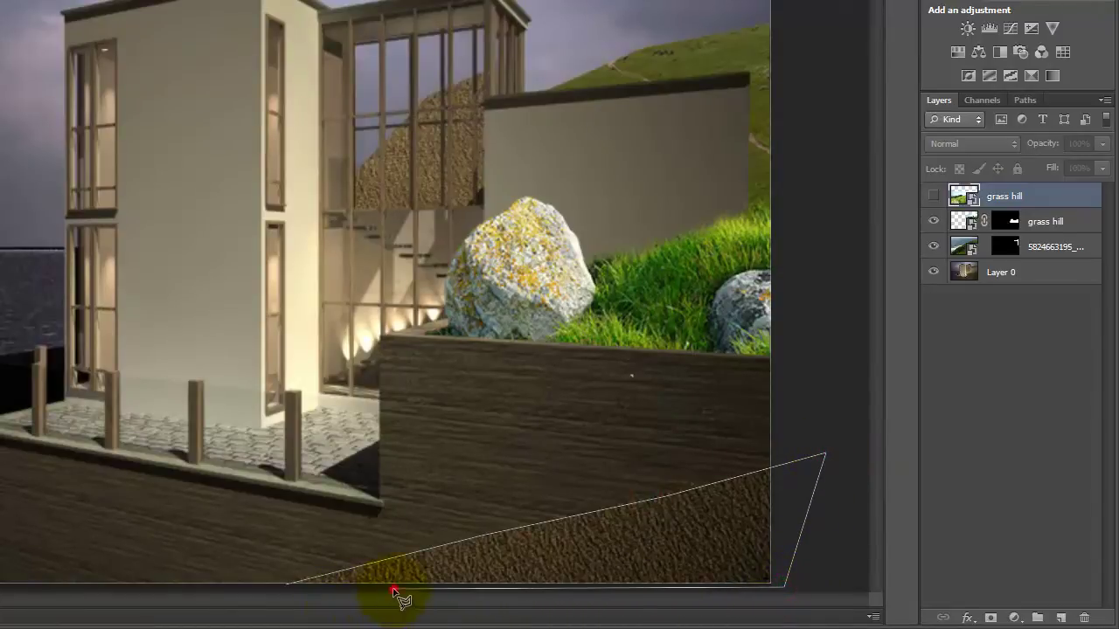
left_click(282, 588)
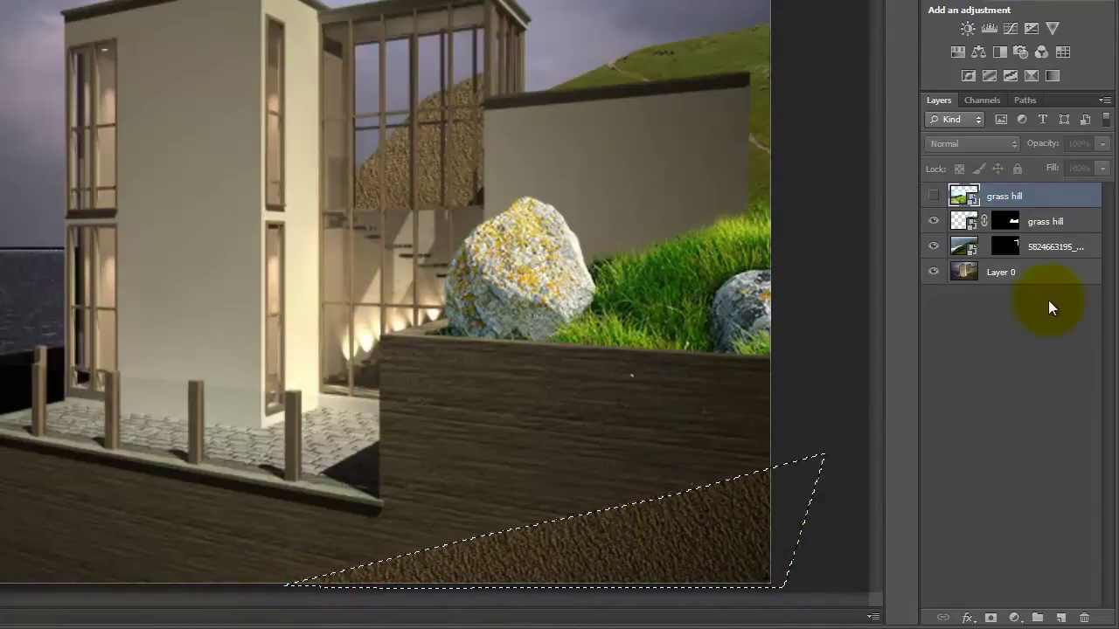
left_click(933, 196)
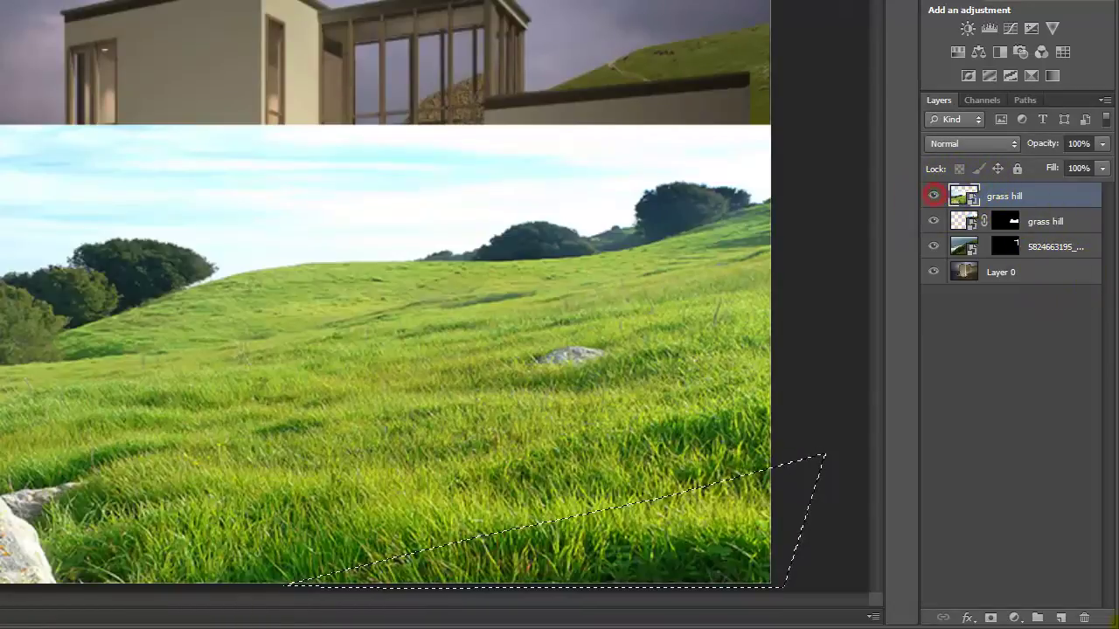
left_click(991, 618)
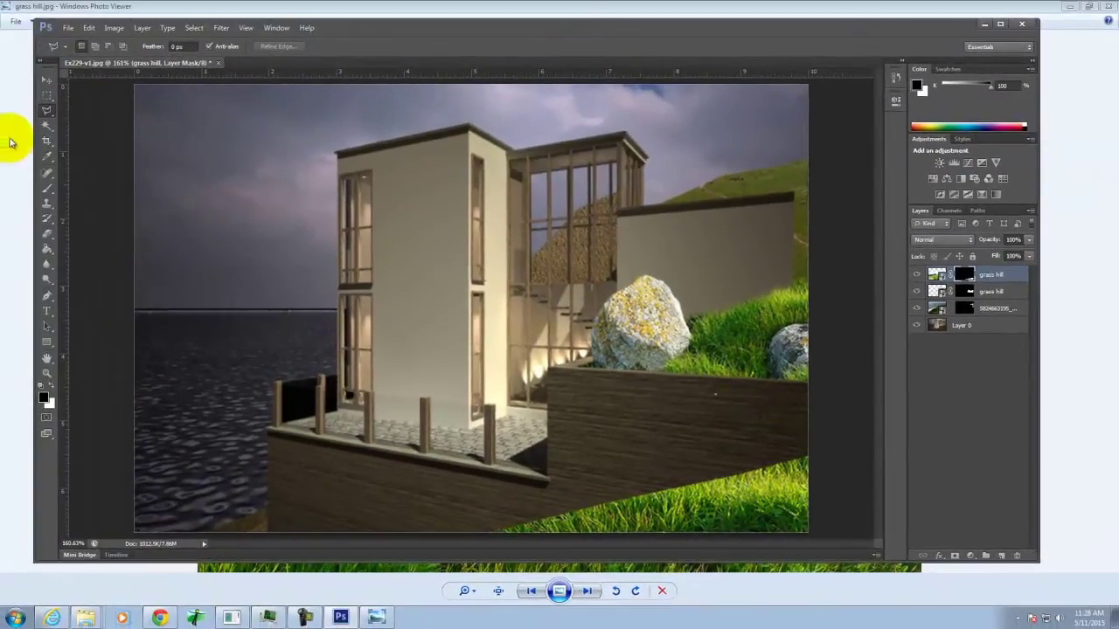
left_click(936, 277)
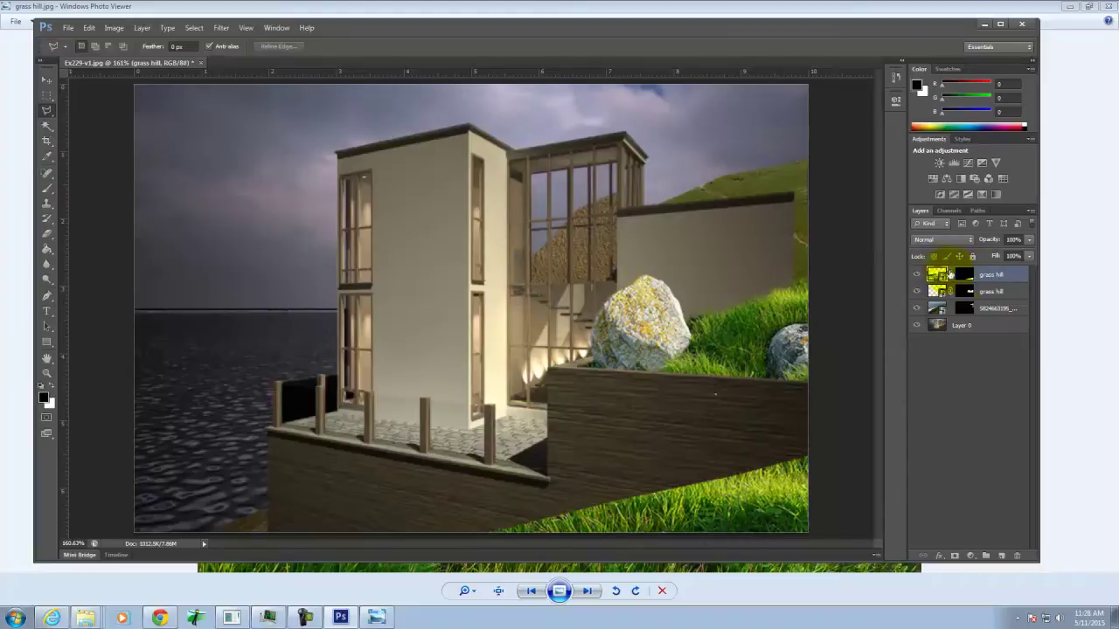
right_click(939, 276)
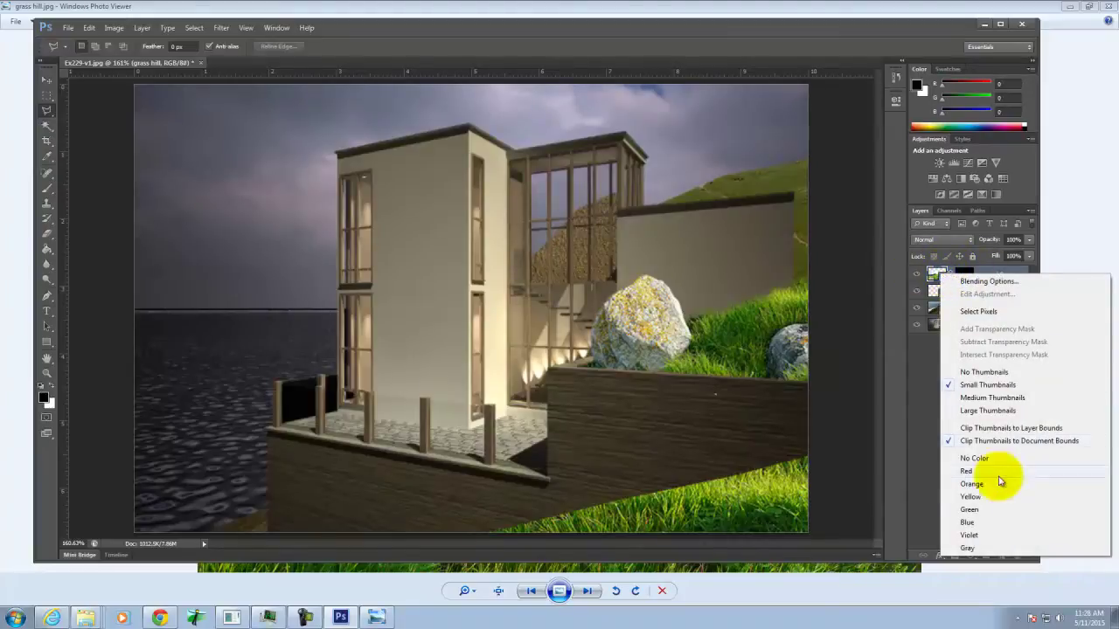
left_click(935, 271)
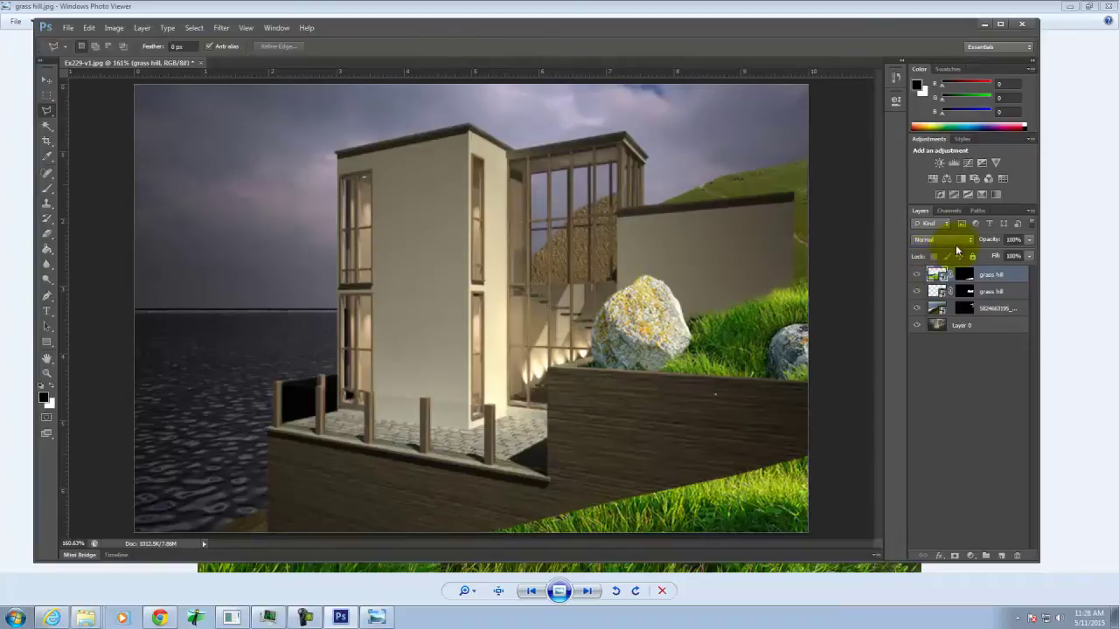
left_click(943, 275)
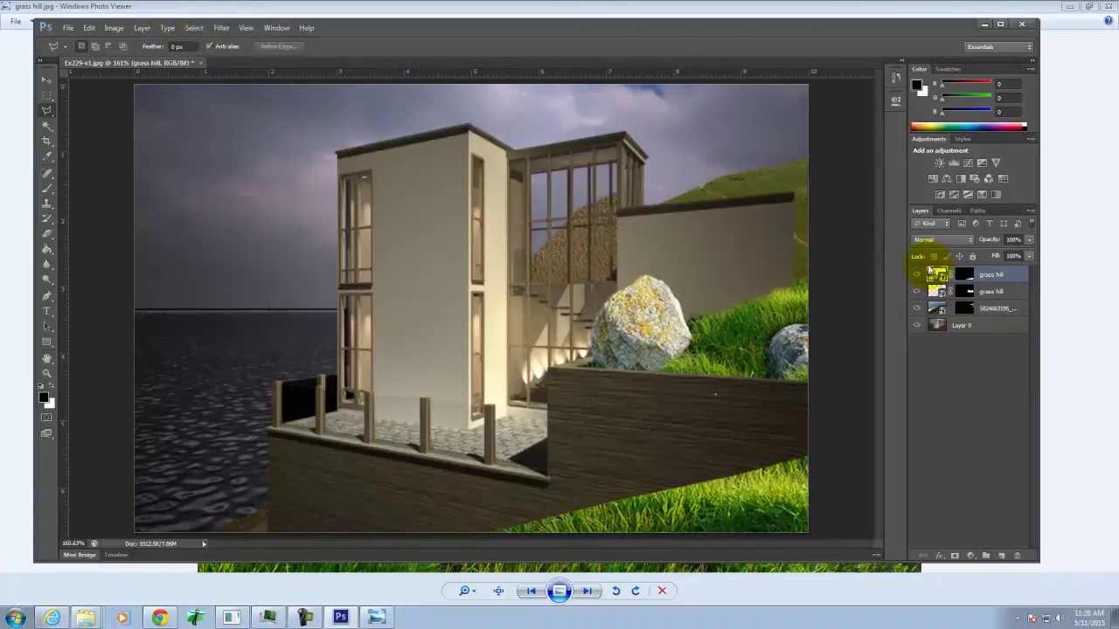
right_click(932, 275)
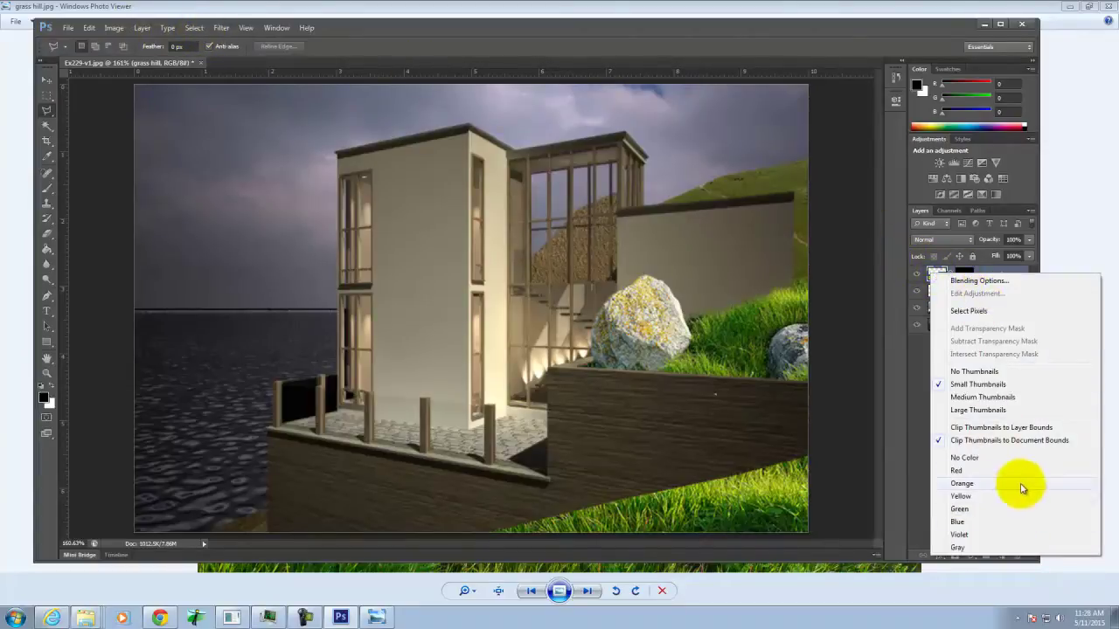
left_click(911, 476)
Step: Rasterize the new foreground grass hill layer and apply its layer mask
left_click(150, 27)
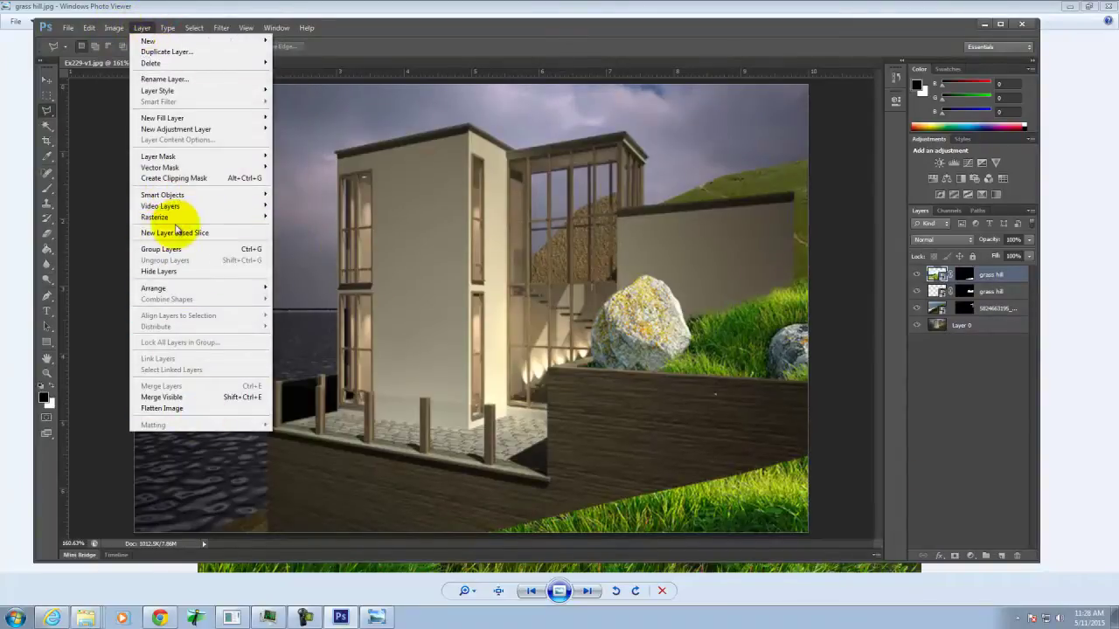
mouse_move(173, 218)
left_click(300, 255)
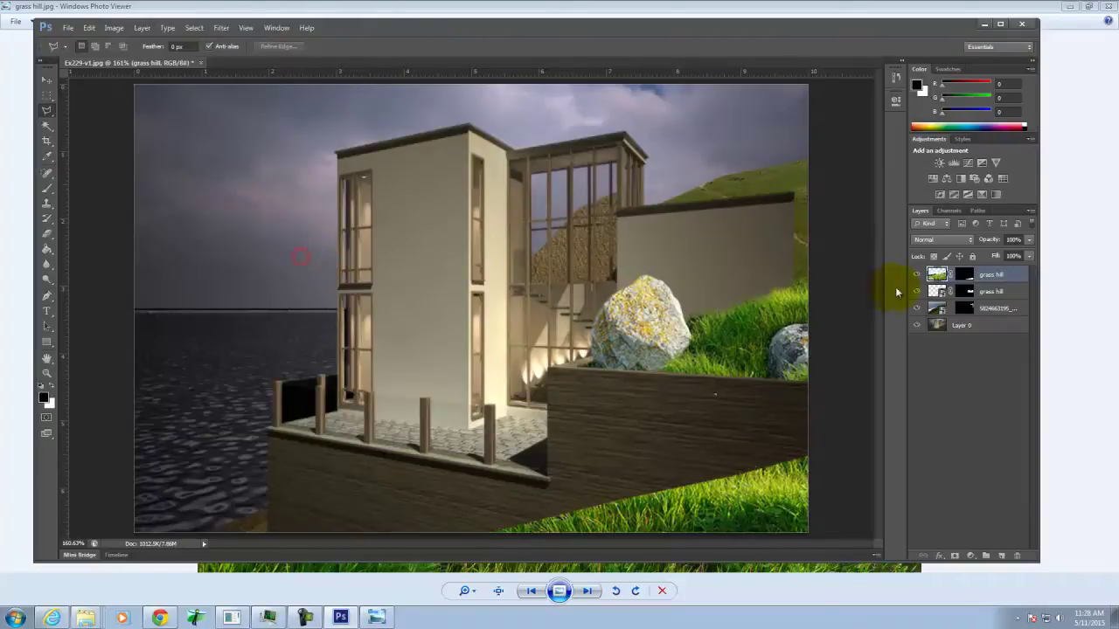
left_click(964, 276)
right_click(967, 278)
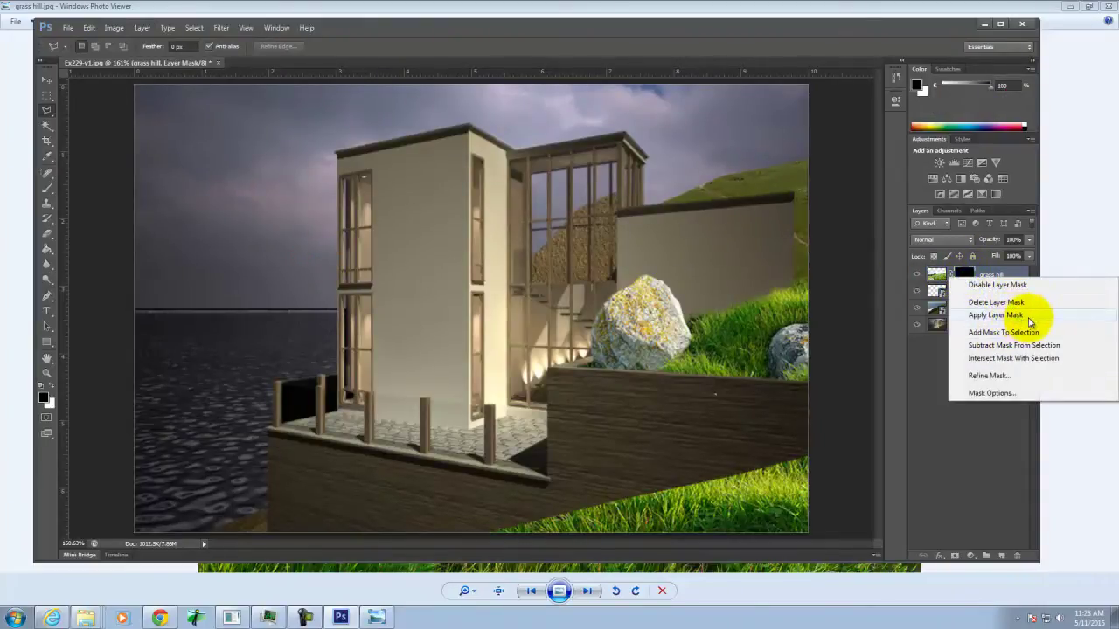
left_click(1028, 317)
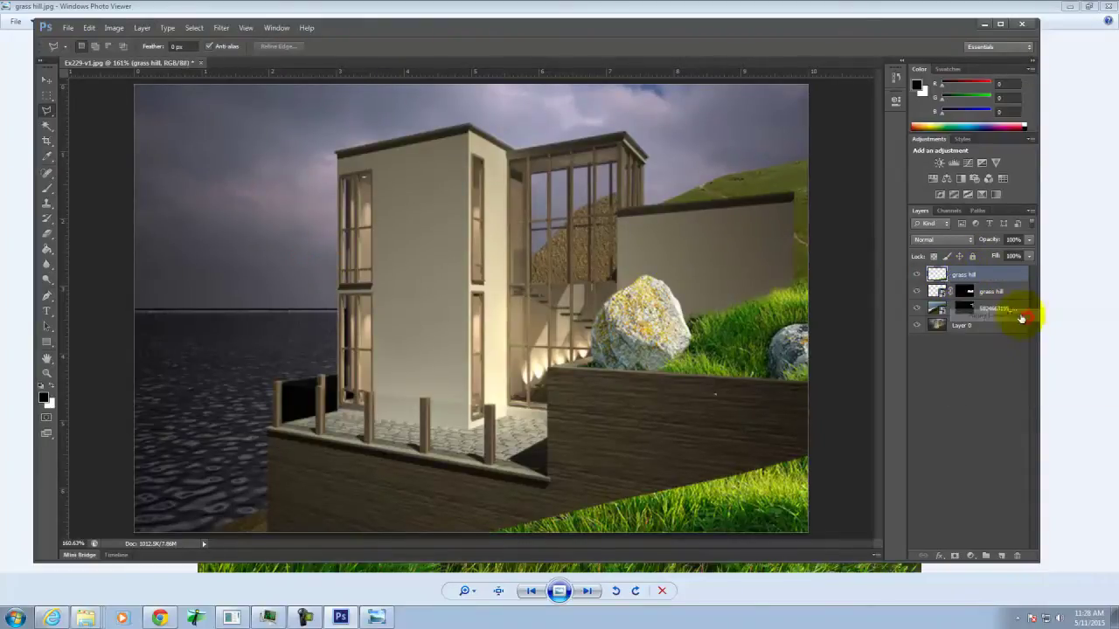
Step: Clone grass blades over the straight upper edge of the foreground slope with the Clone Stamp, enlarging the brush from 30 to 70
left_click(48, 206)
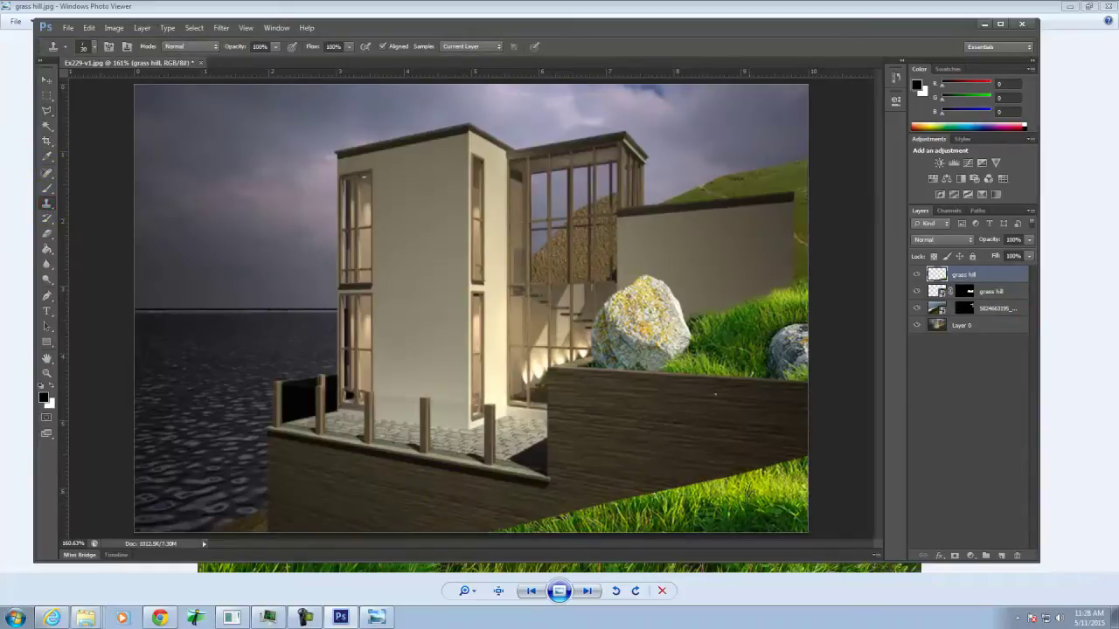
left_click_drag(779, 498, 782, 467)
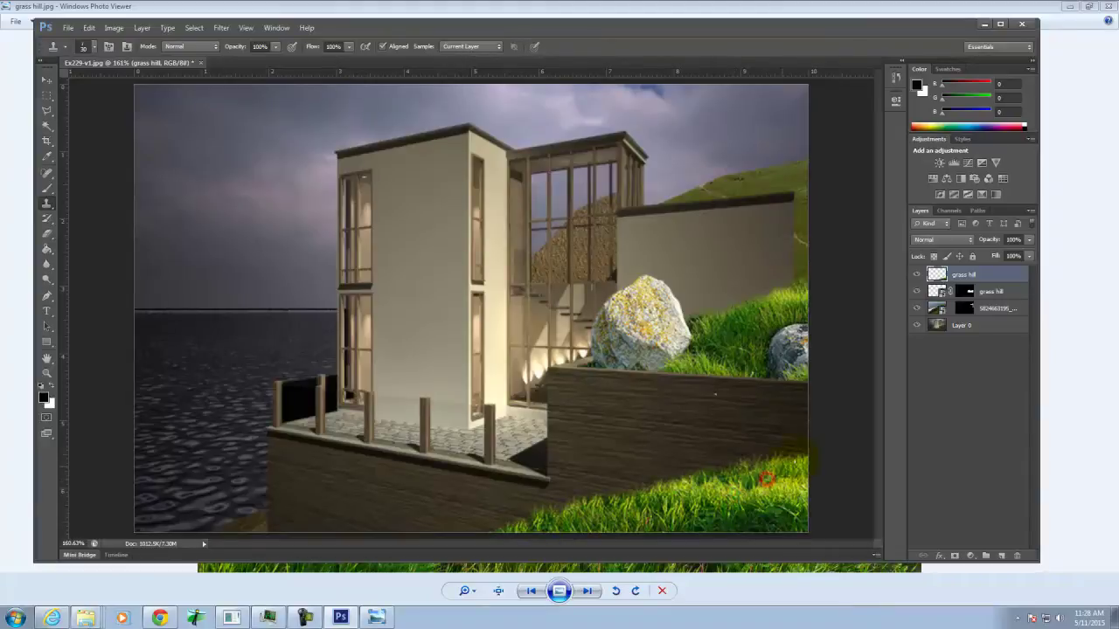
key("bracketright")
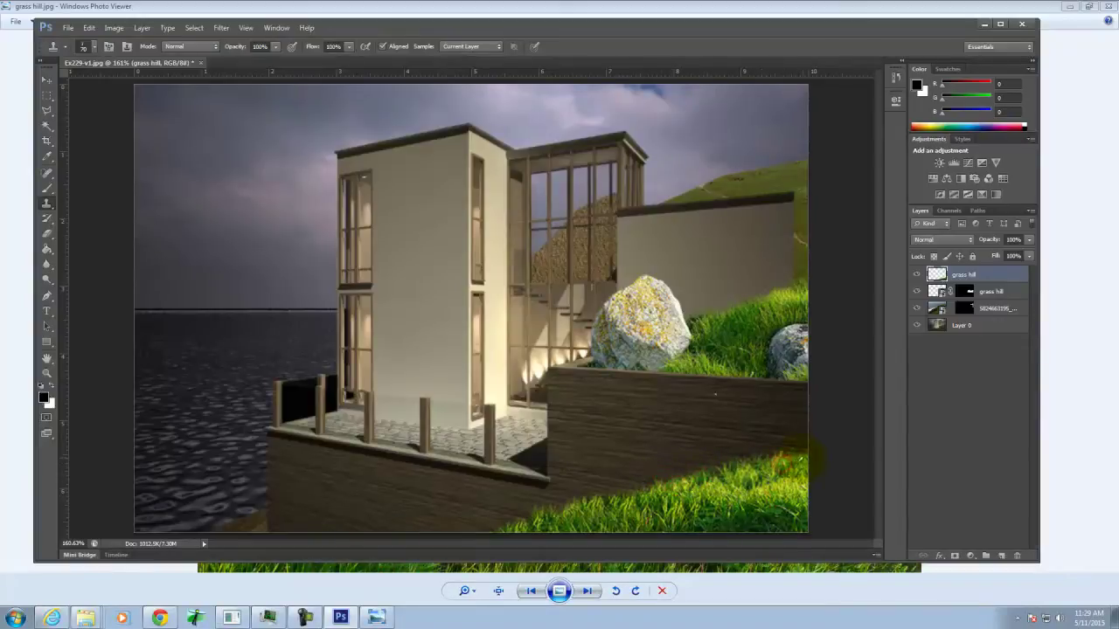
left_click(47, 96)
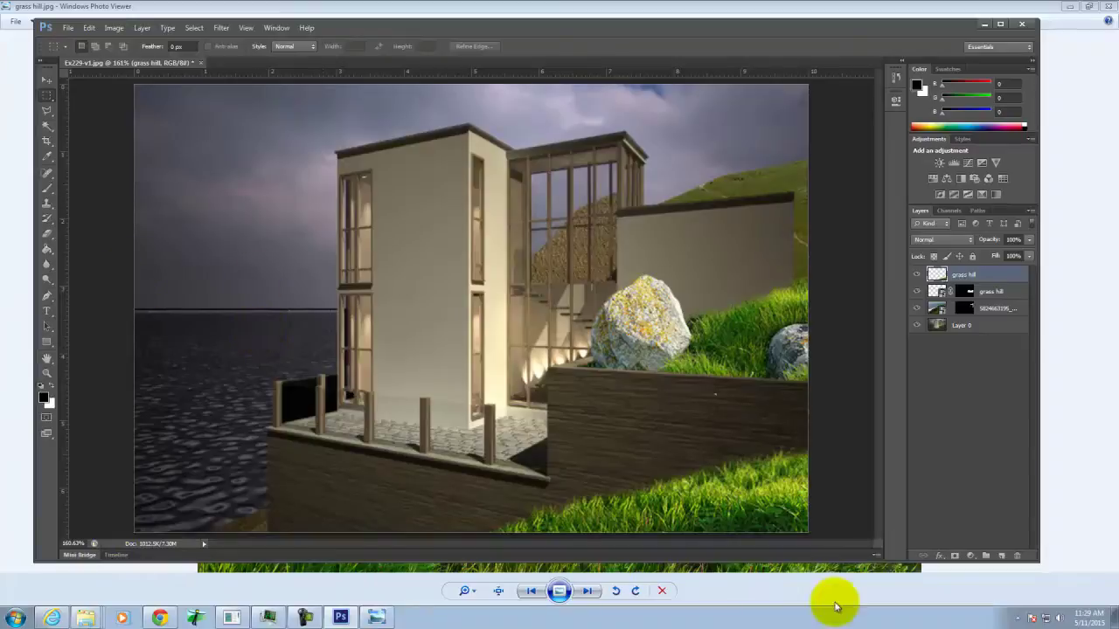
Step: Switch to Chrome and examine the flickr California Coast photo of the rocky shoreline and sea
left_click(157, 616)
left_click(220, 8)
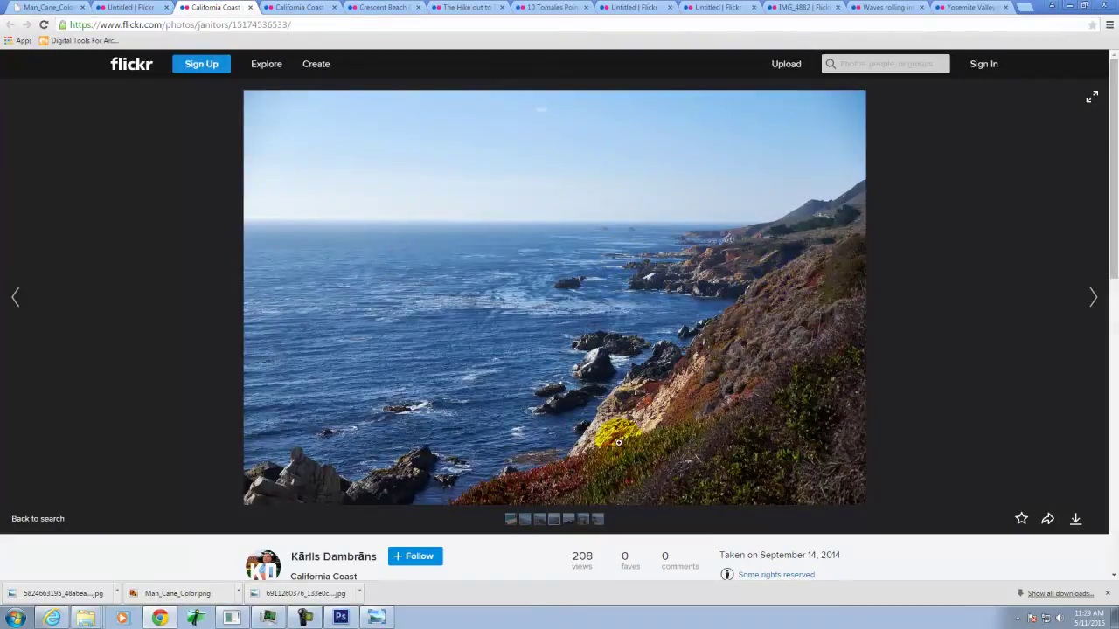
left_click(682, 324)
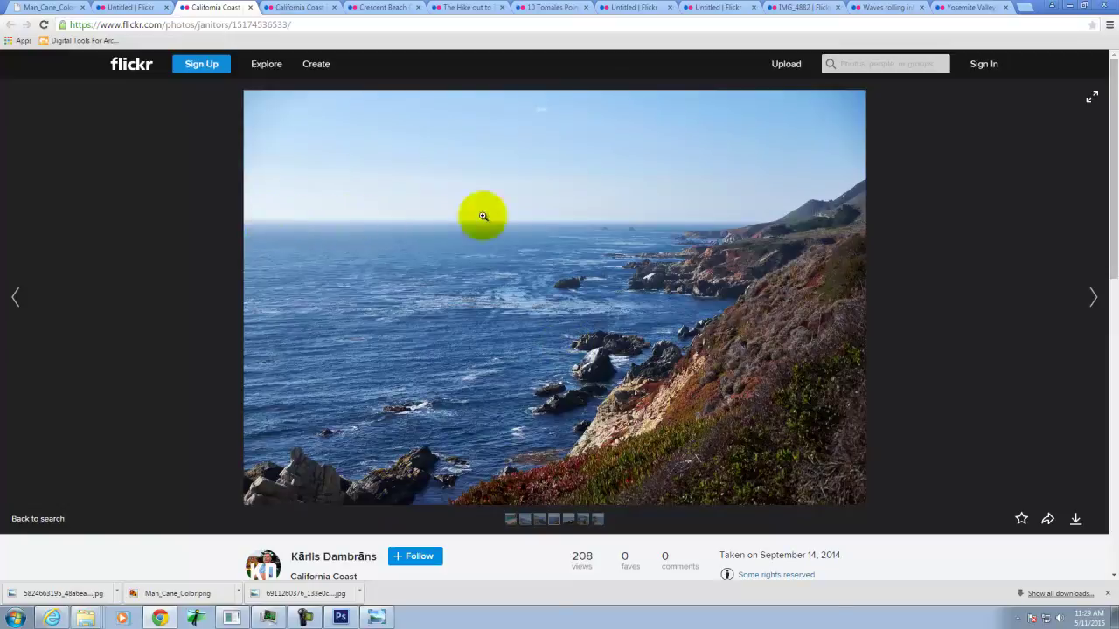
Step: Download the California Coast photo from flickr at full size (4746 x 3164) and show the downloaded file in its folder
left_click(407, 245)
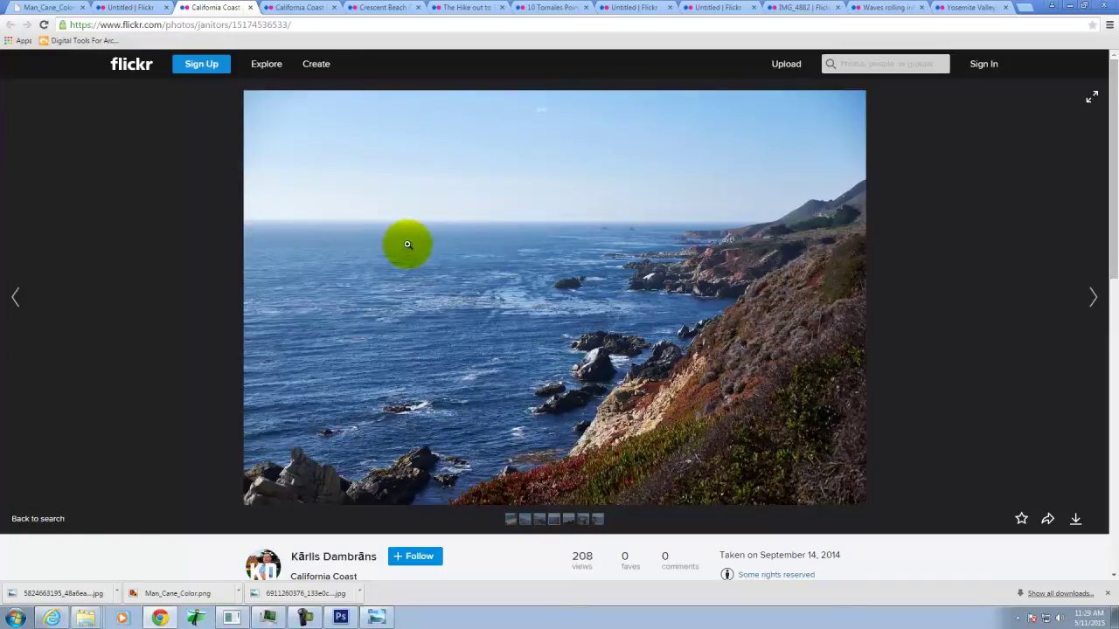
left_click(1082, 522)
left_click(1024, 475)
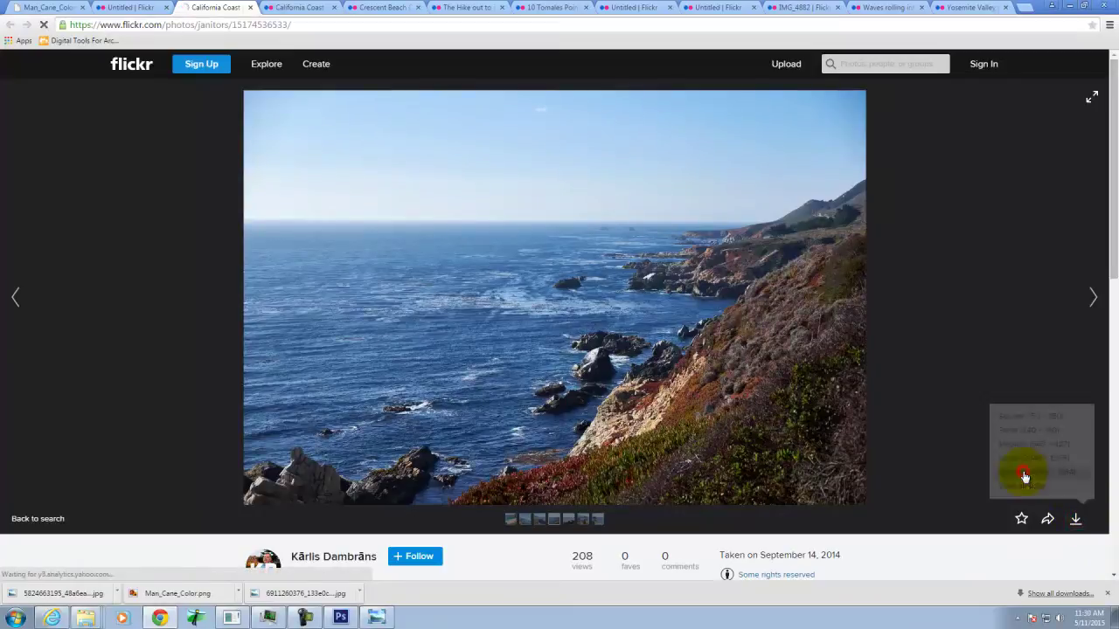
left_click(119, 593)
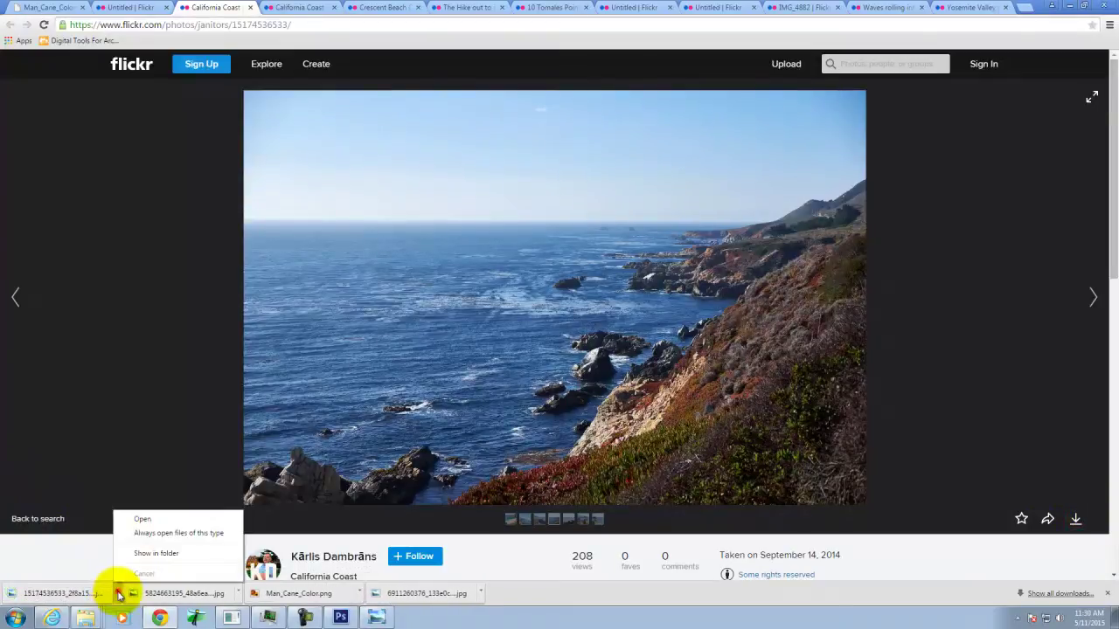
left_click(155, 553)
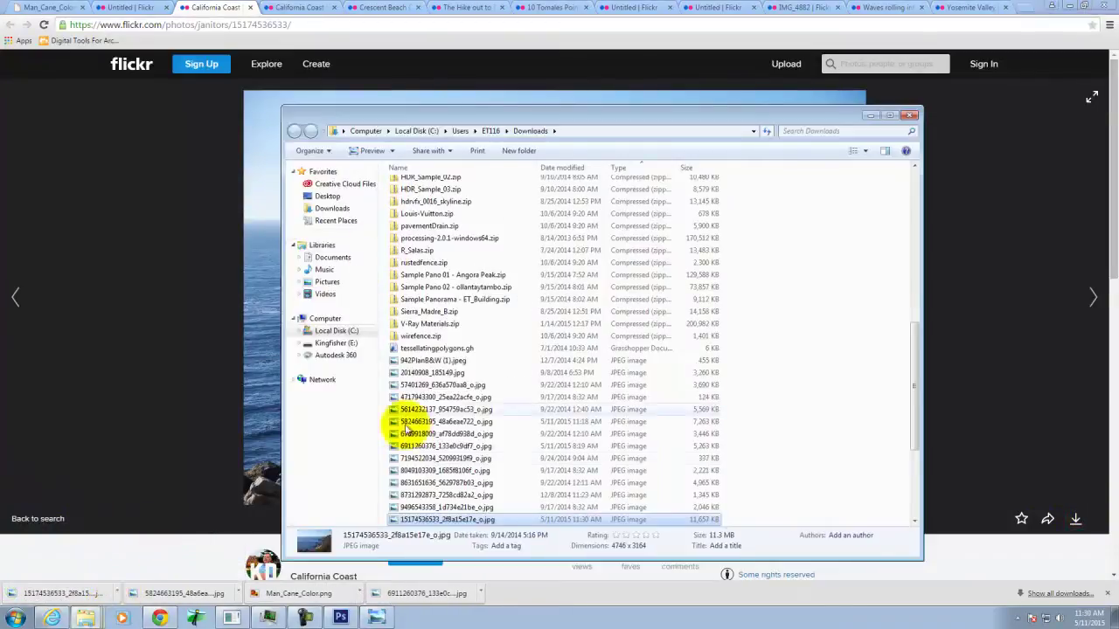
right_click(442, 523)
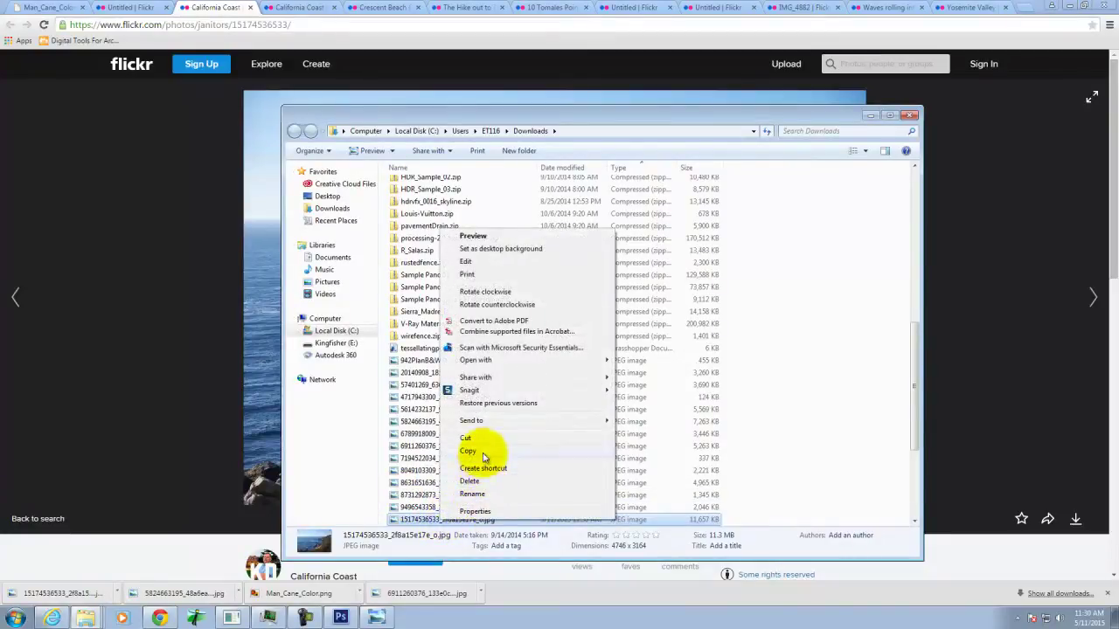
left_click(480, 449)
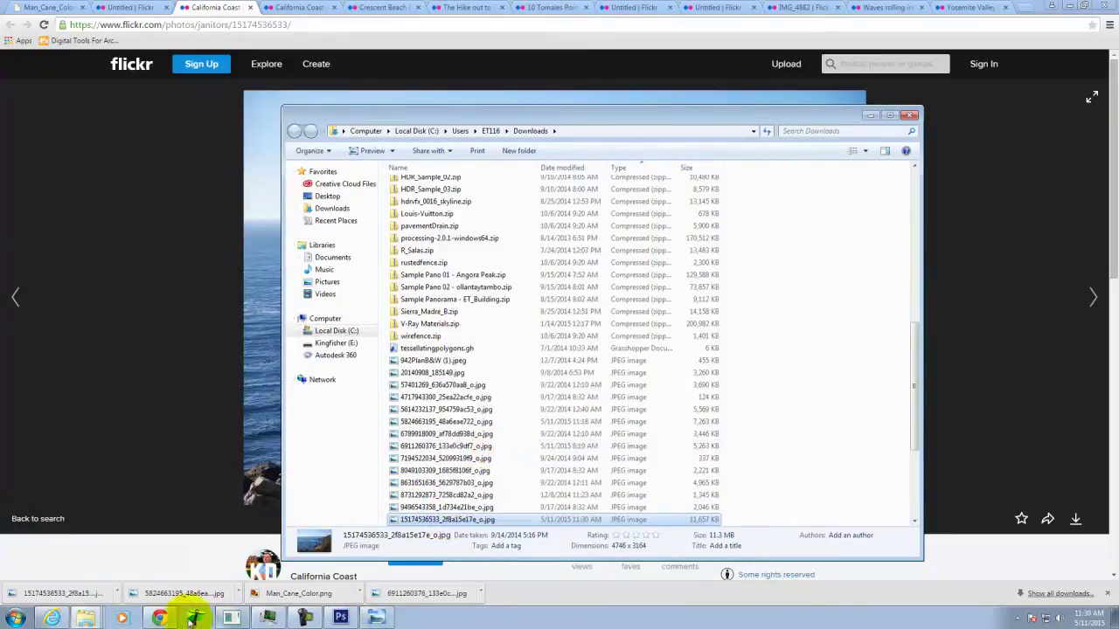
left_click(88, 619)
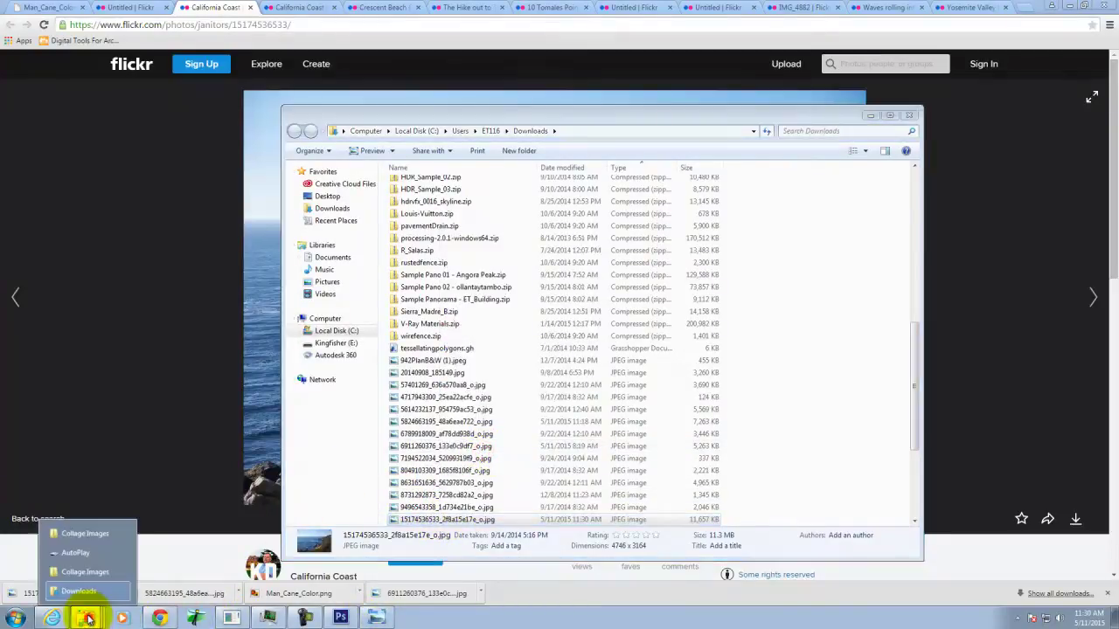
left_click(85, 533)
left_click(454, 273)
right_click(473, 243)
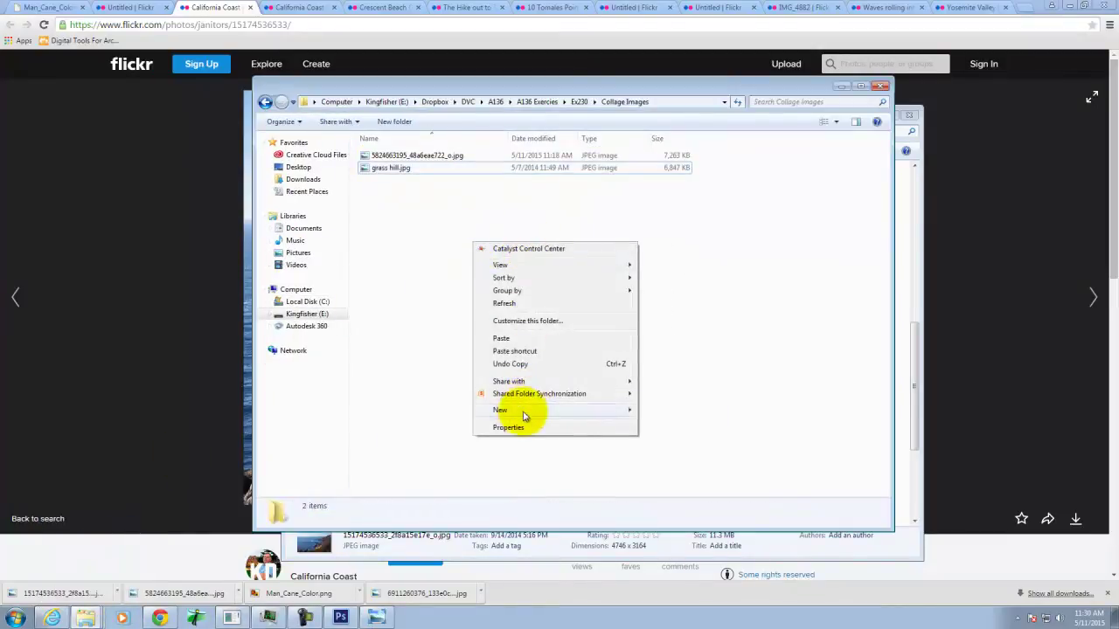
left_click(500, 339)
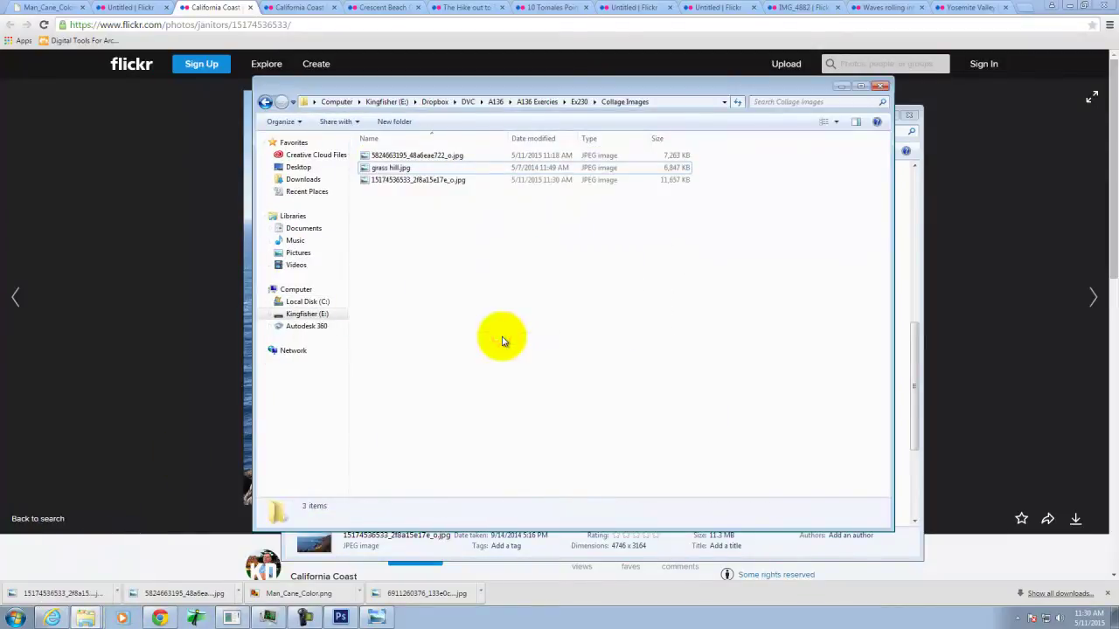
left_click(407, 180)
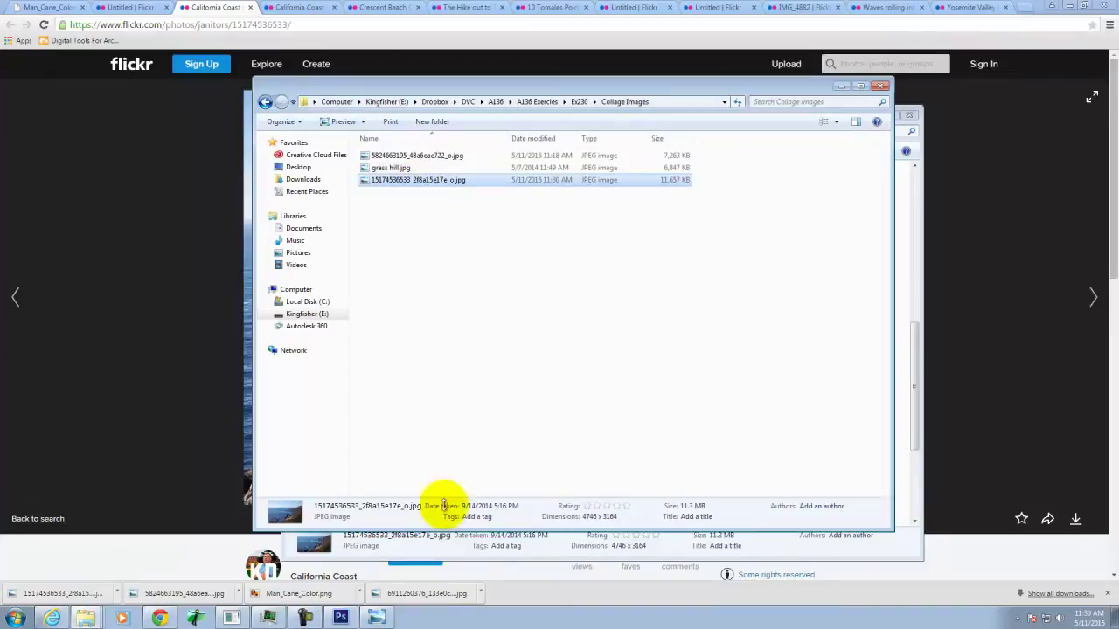
left_click(340, 617)
left_click(67, 27)
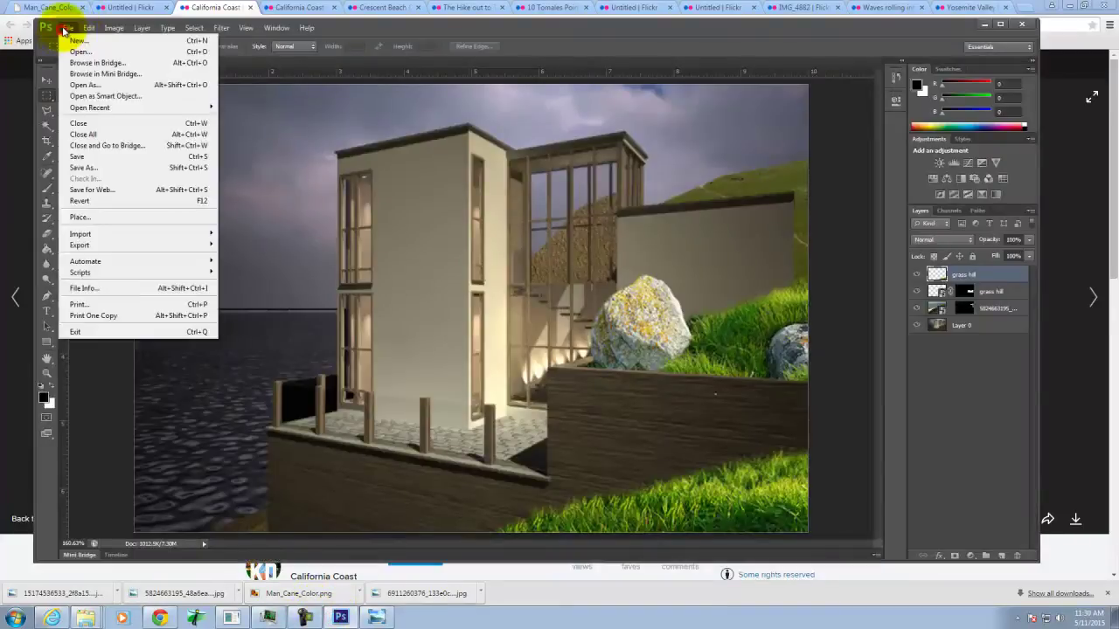
left_click(115, 218)
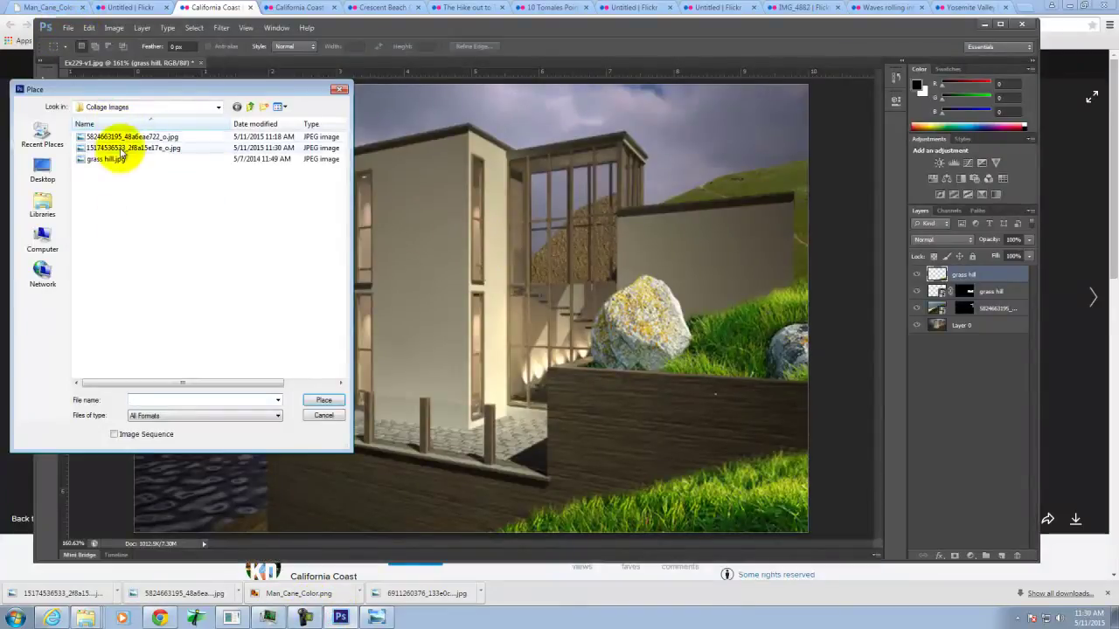
left_click(124, 147)
left_click(324, 399)
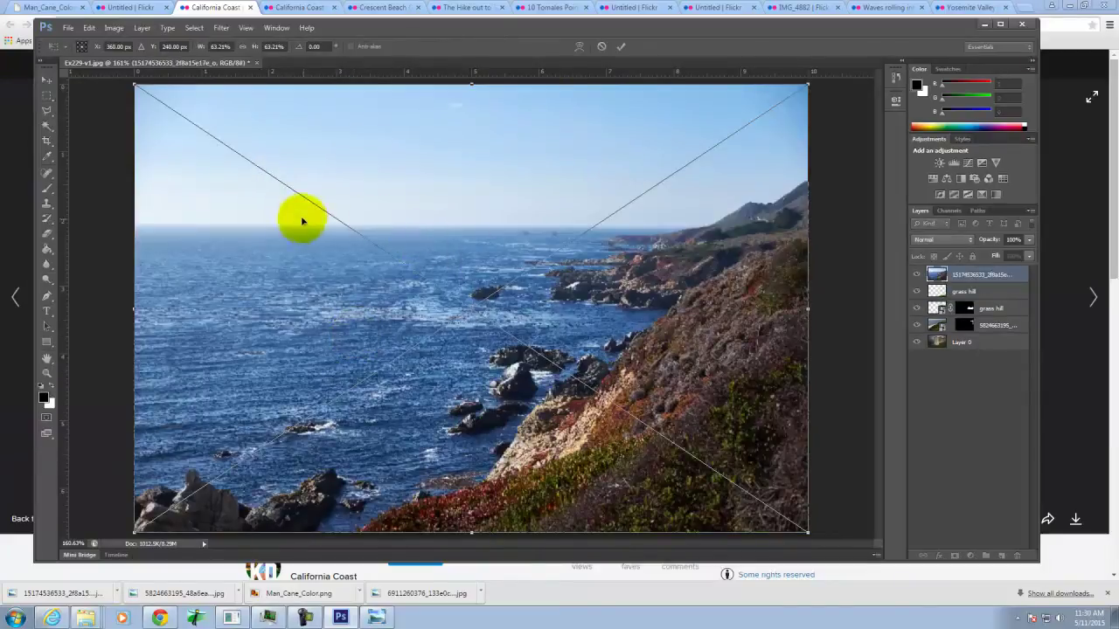
Step: Shift the coast photo down and, in Multiply blend mode, stretch it to about 65.5% width and 100.2% height to match the rendering's horizon
left_click_drag(332, 243, 274, 311)
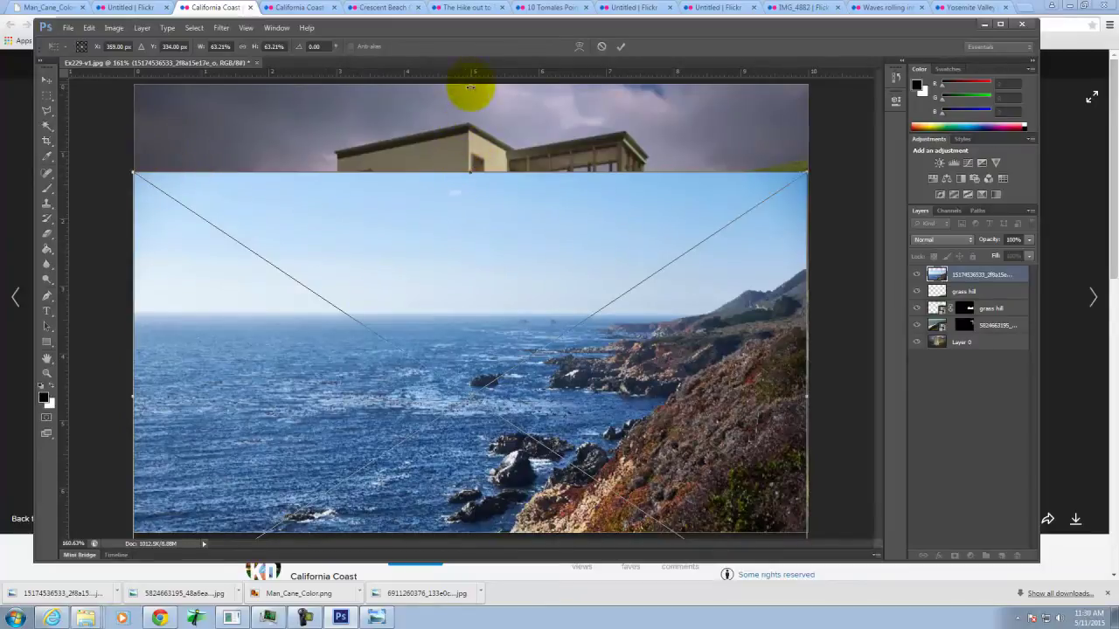
left_click_drag(470, 174, 469, 84)
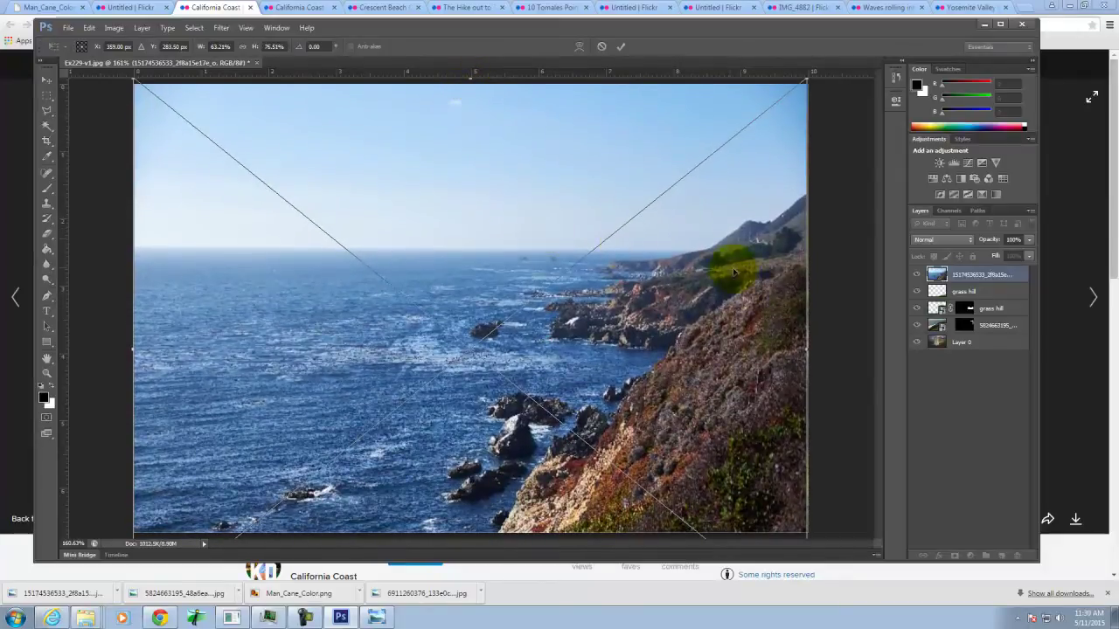
key("ctrl+minus")
key("ctrl+minus")
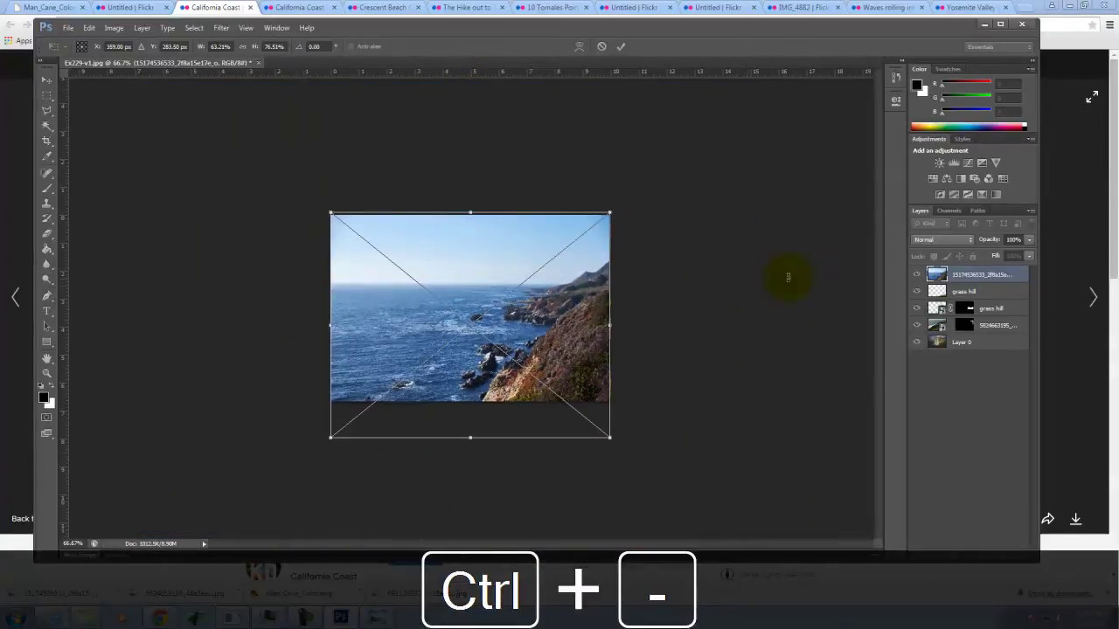
left_click(944, 239)
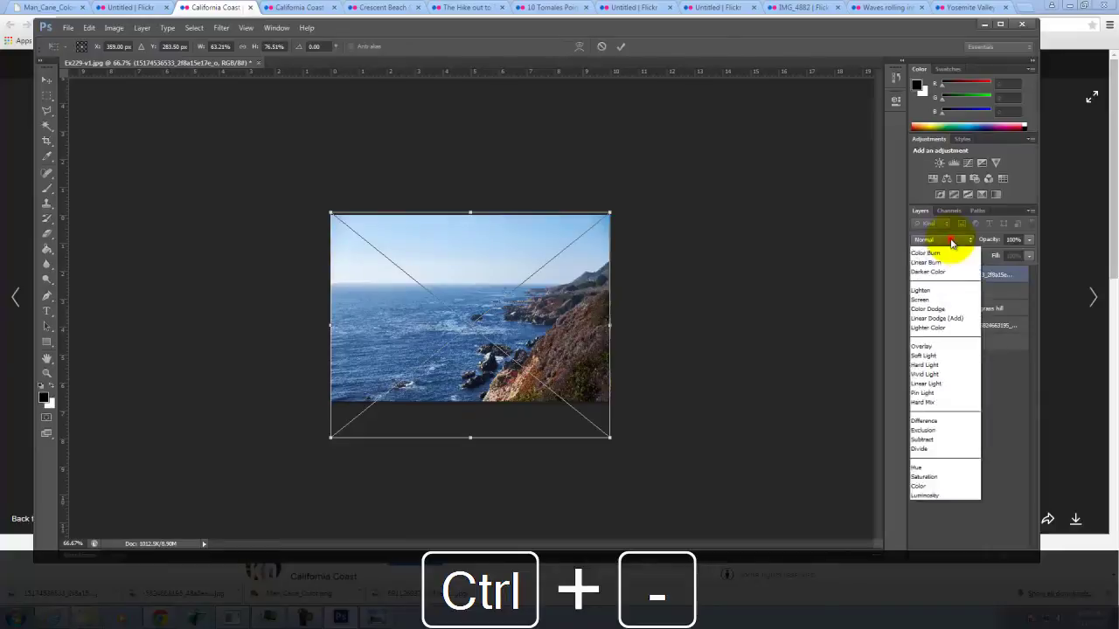
left_click(943, 289)
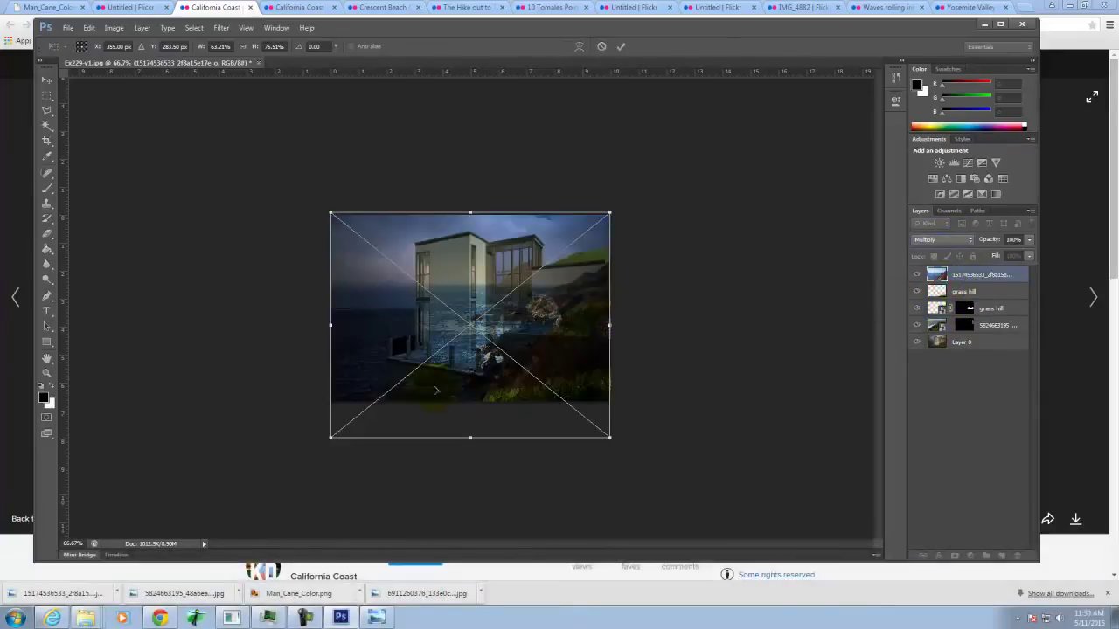
left_click_drag(472, 438, 470, 507)
left_click_drag(329, 360, 318, 360)
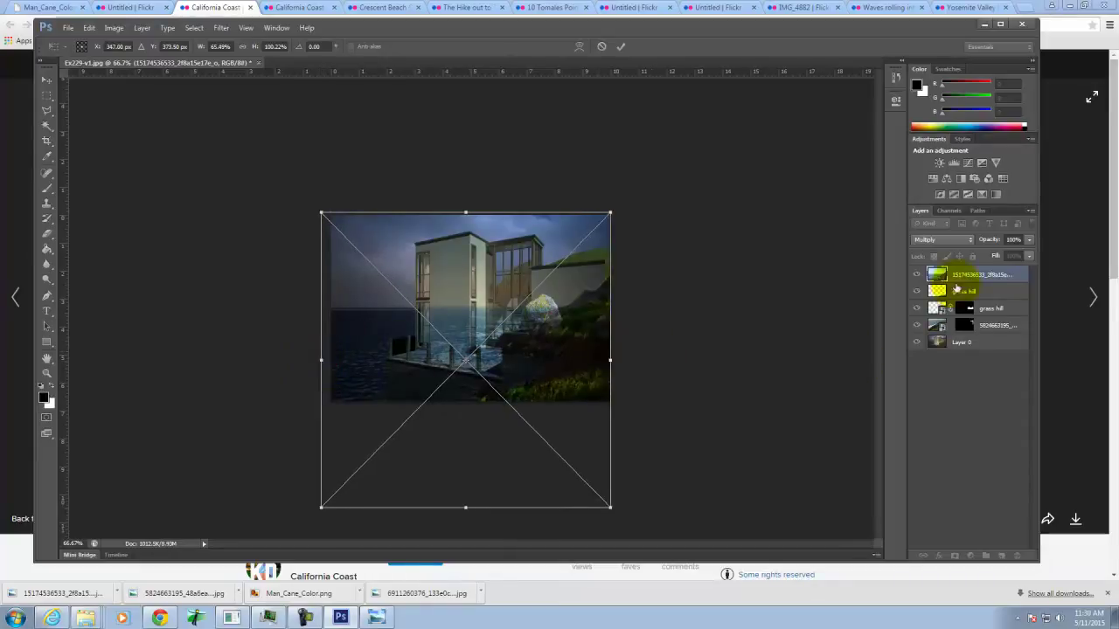
Step: Return the coast photo's blend mode to Normal and commit its placement
left_click(944, 239)
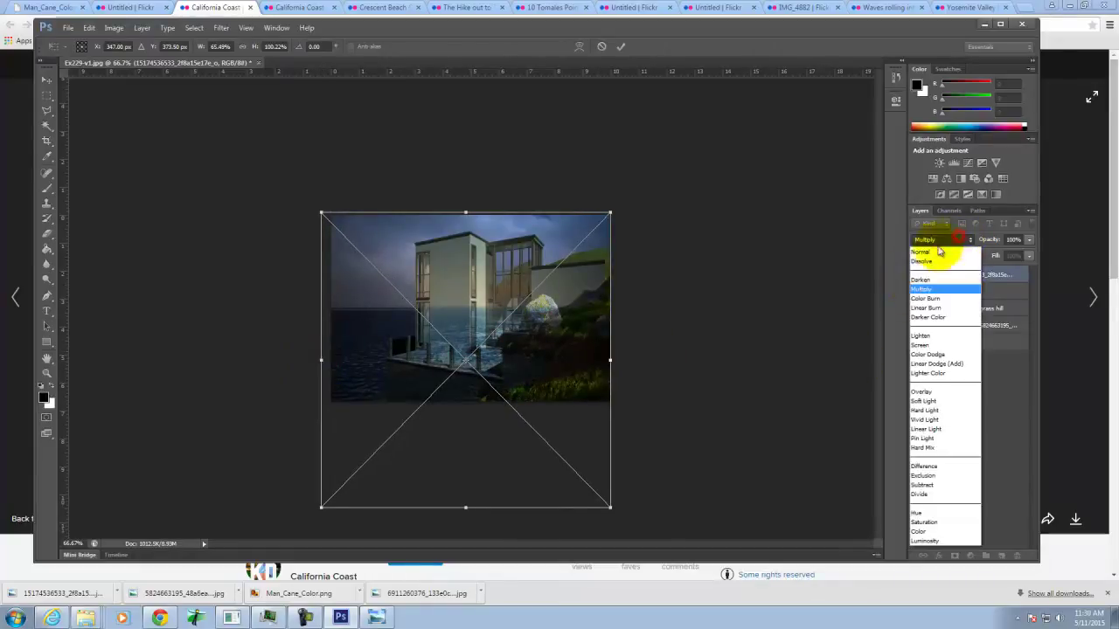
left_click(926, 245)
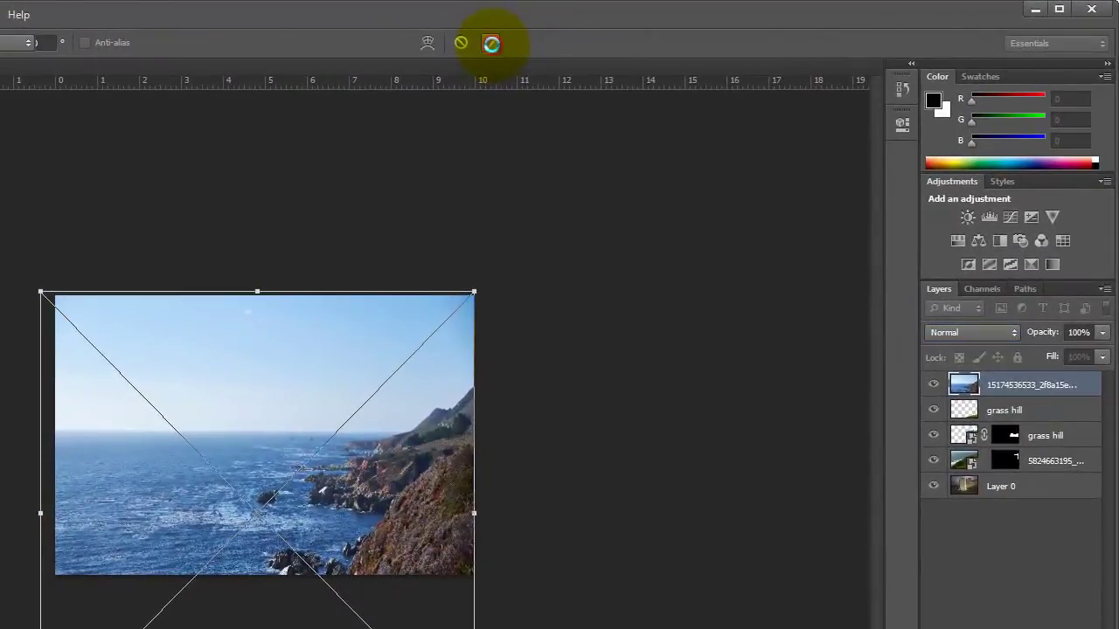
left_click(492, 43)
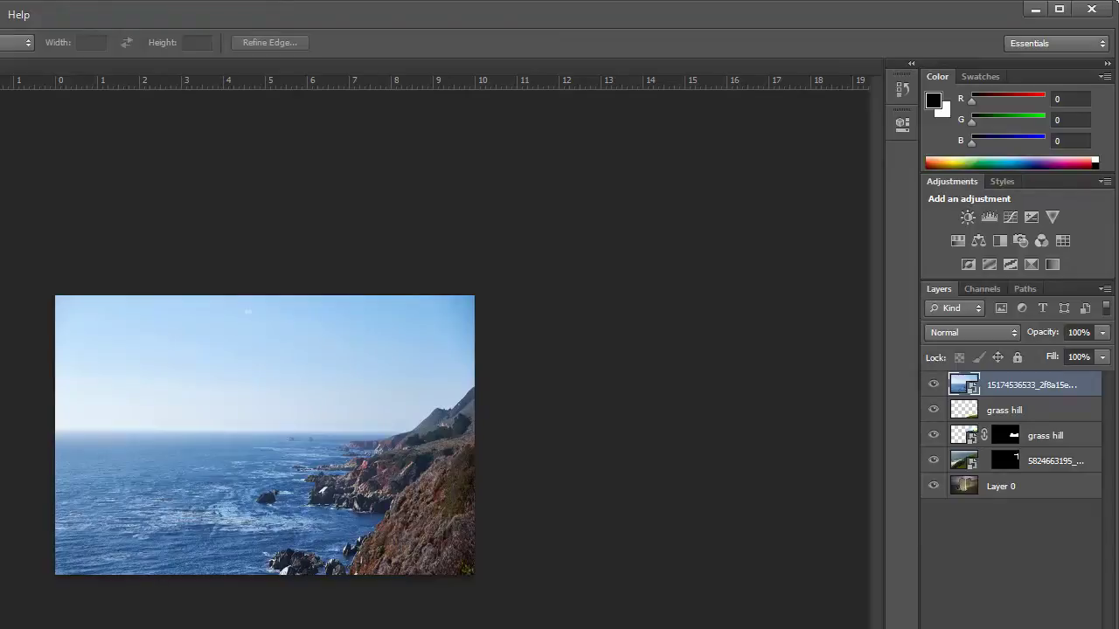
Step: Switch to File Explorer and examine the Ex229-v1-Alpha.jpg render pass in the Ex230 folder
right_click(85, 618)
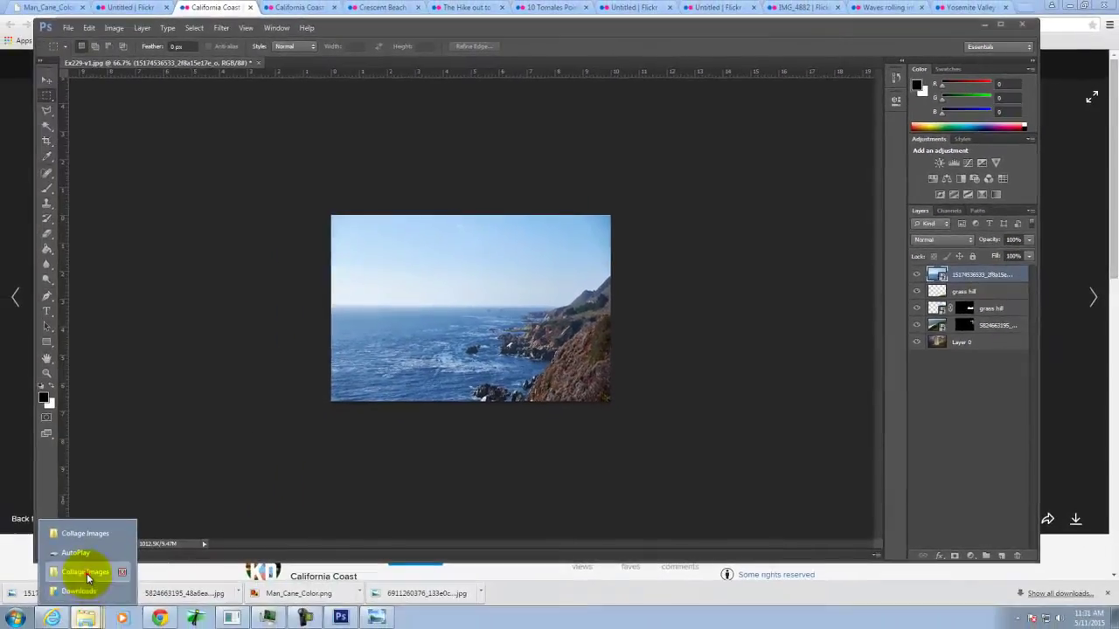
left_click(87, 577)
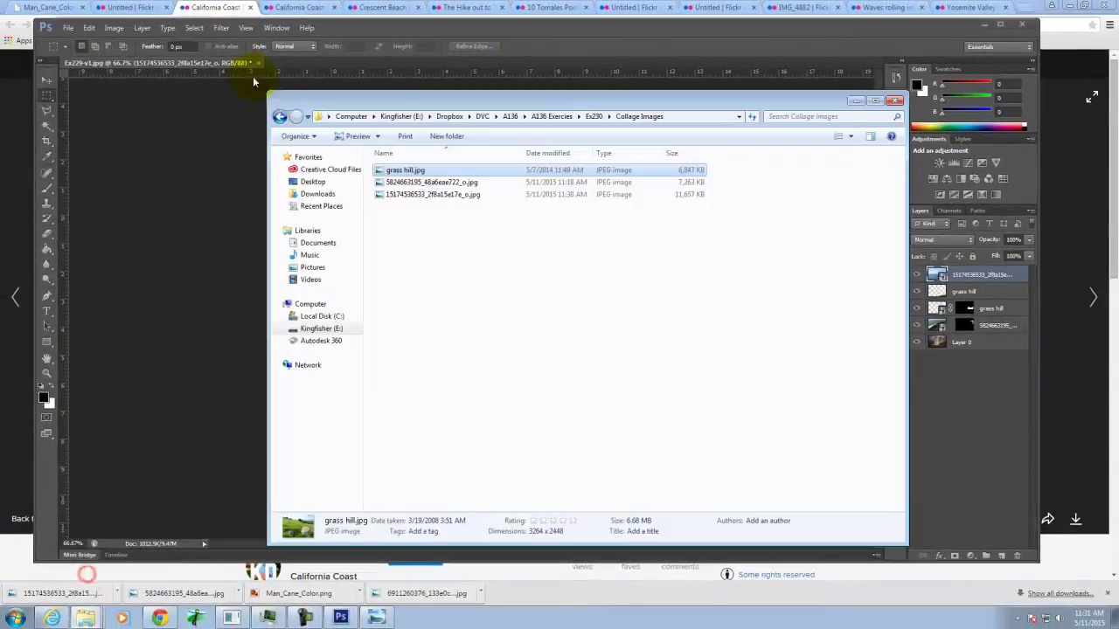
left_click(280, 117)
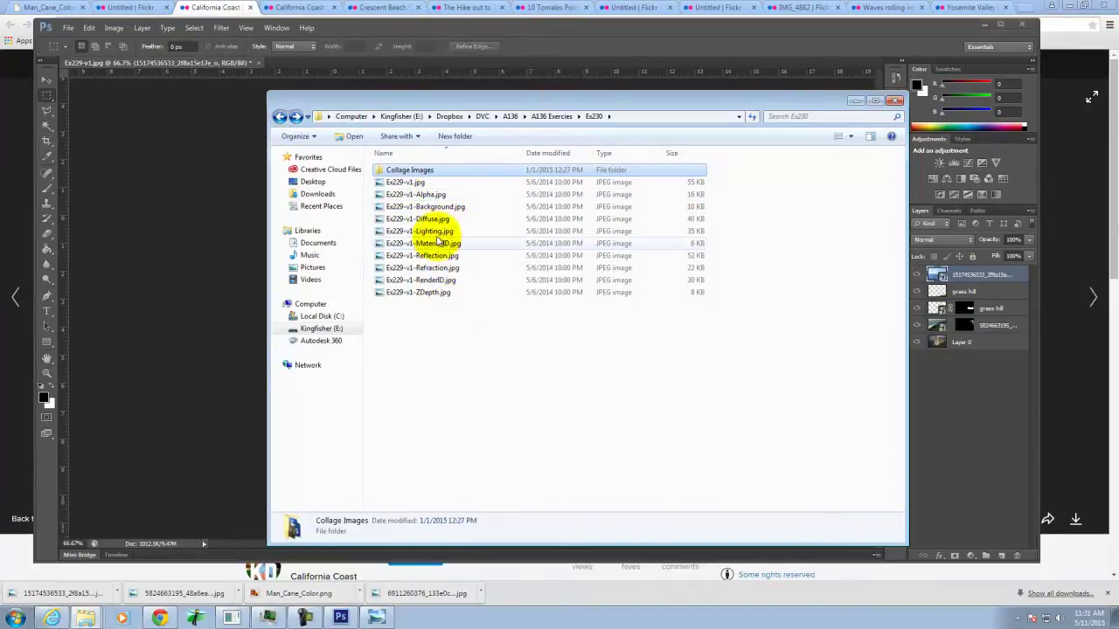
left_click(429, 196)
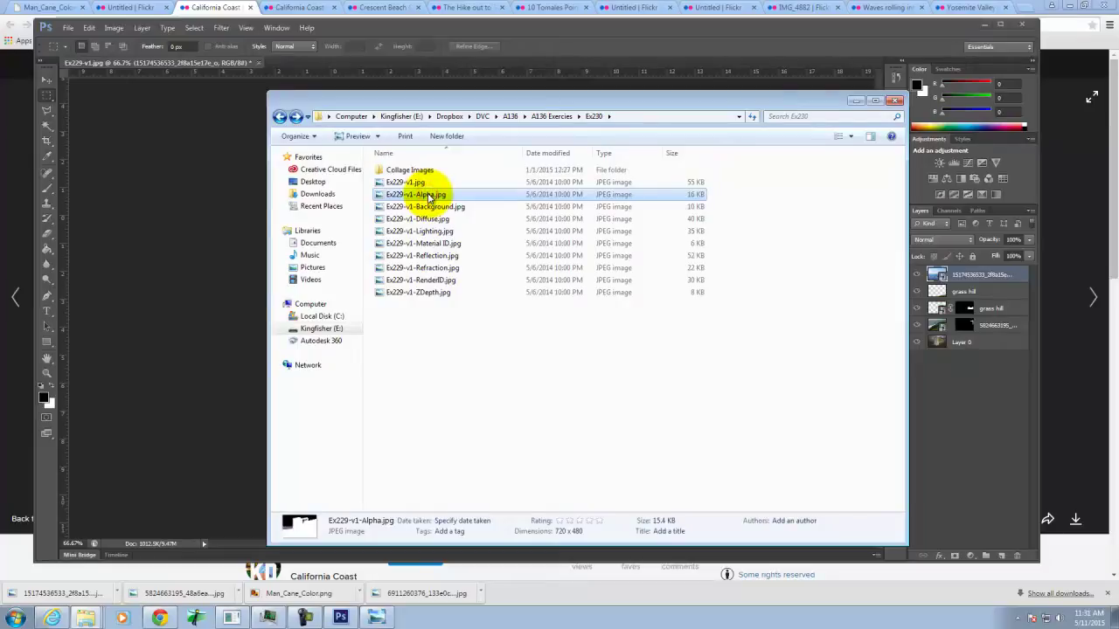
double_click(428, 195)
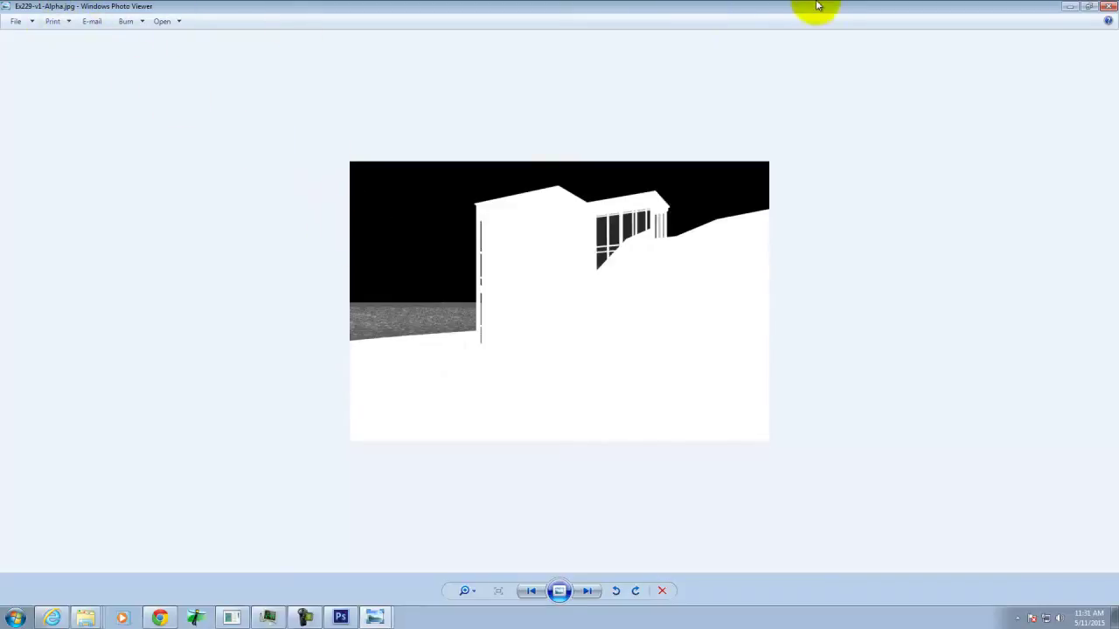
left_click(1109, 6)
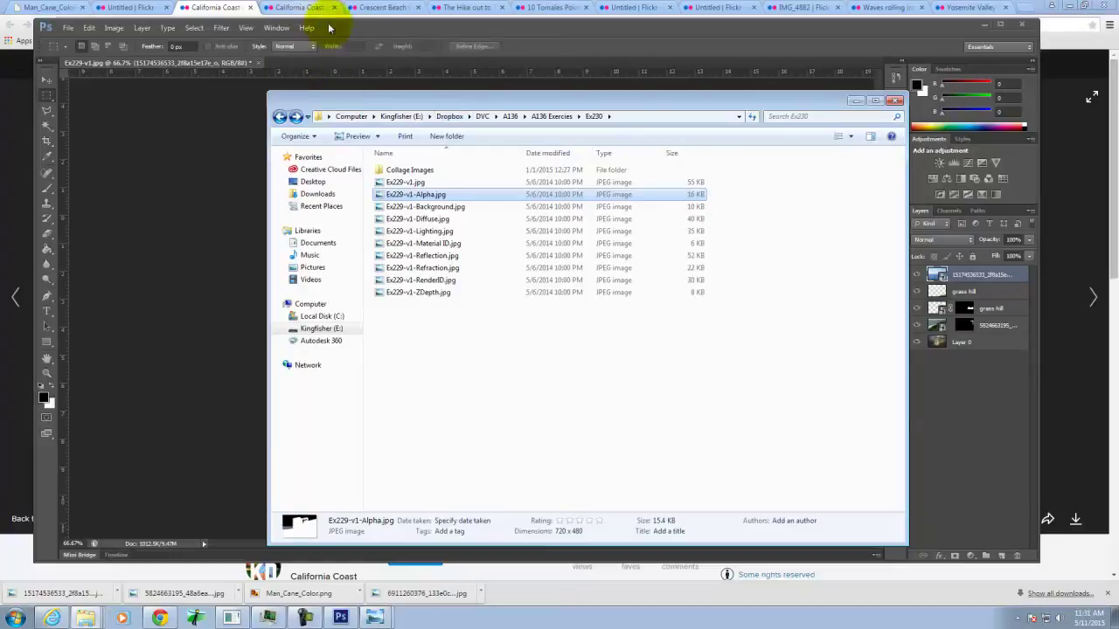
left_click(895, 100)
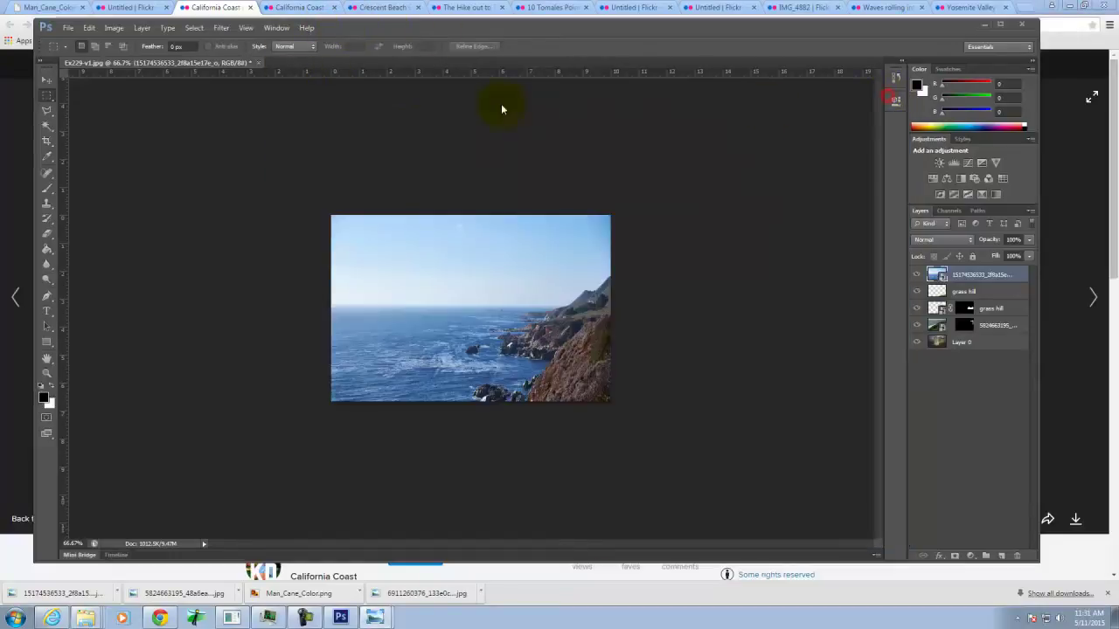
Step: Place Ex229-v1-Alpha.jpg from the Ex230 folder over the coast photo, commit it, and select the coast photo layer beneath it
left_click(69, 27)
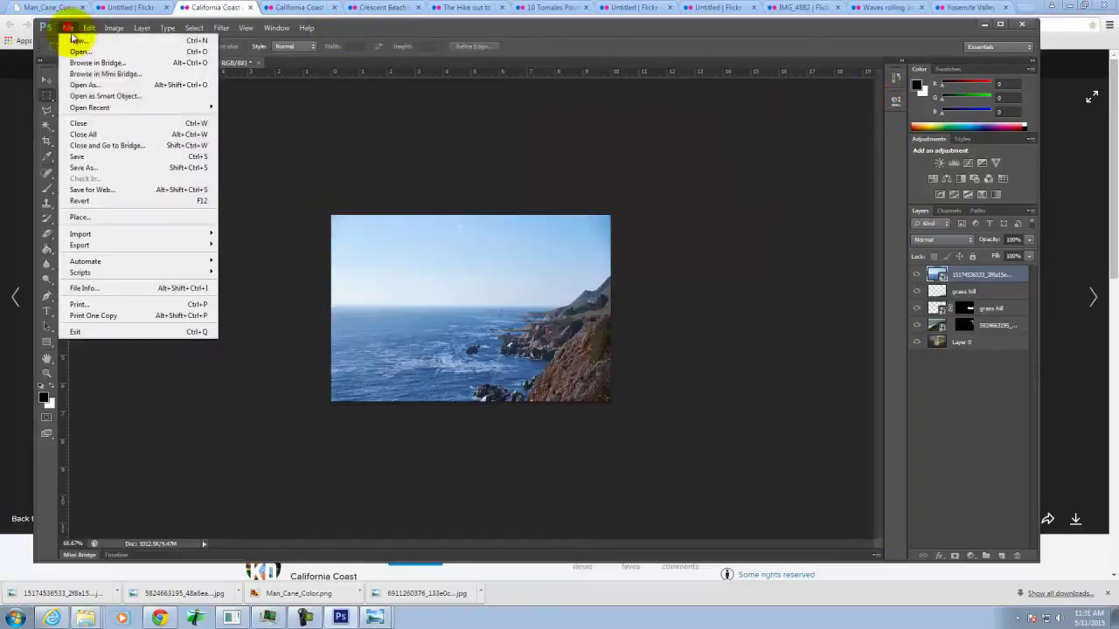
left_click(84, 215)
left_click(137, 107)
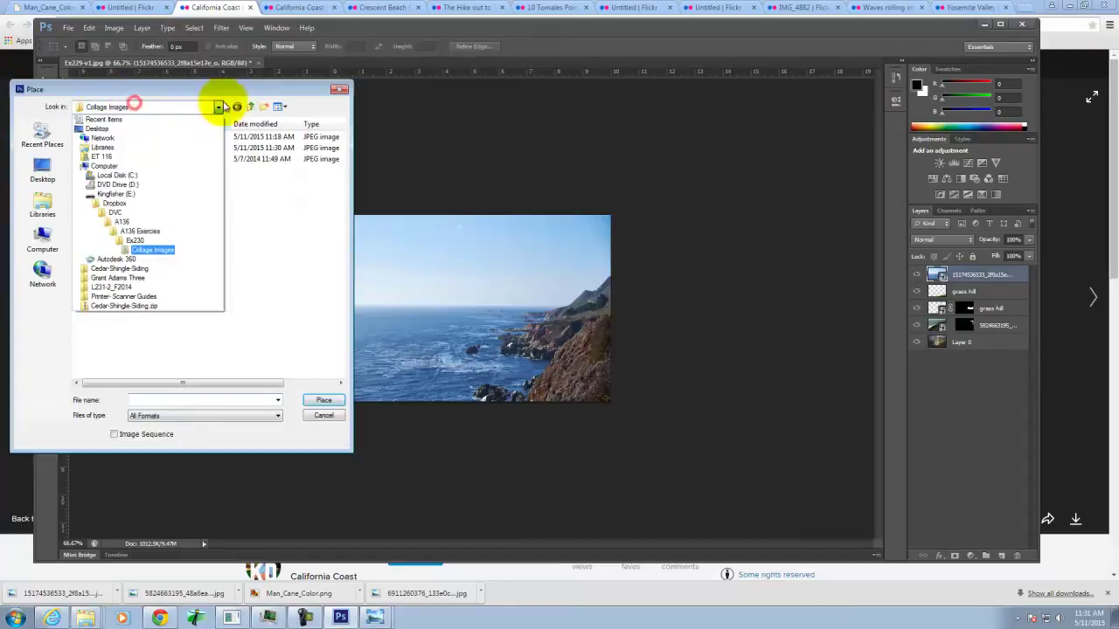
left_click(256, 105)
left_click(250, 107)
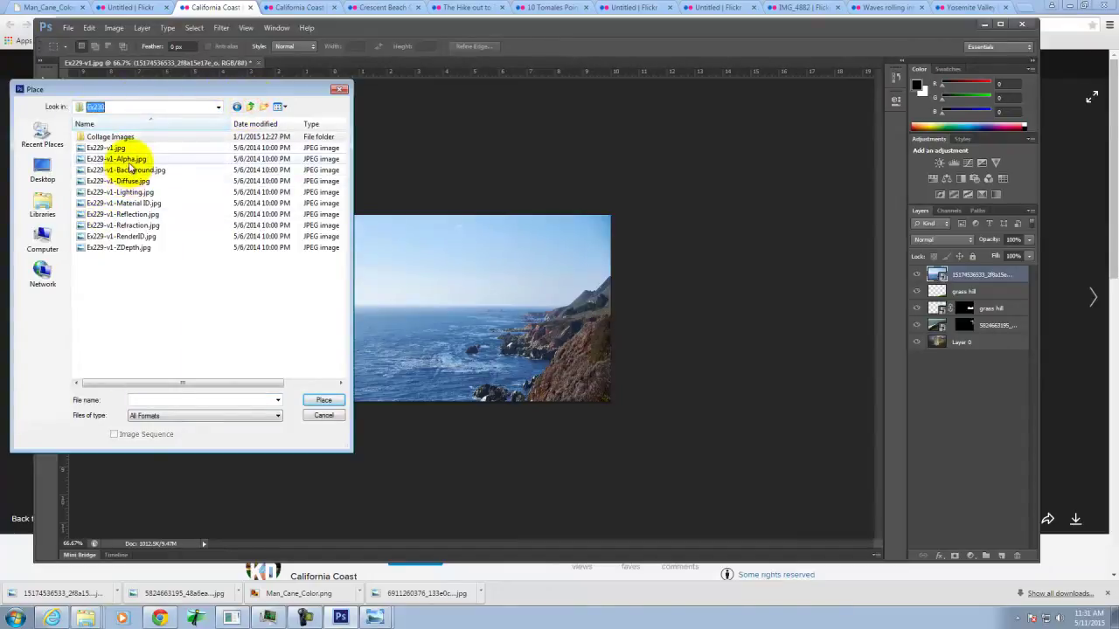
left_click(122, 159)
left_click(323, 399)
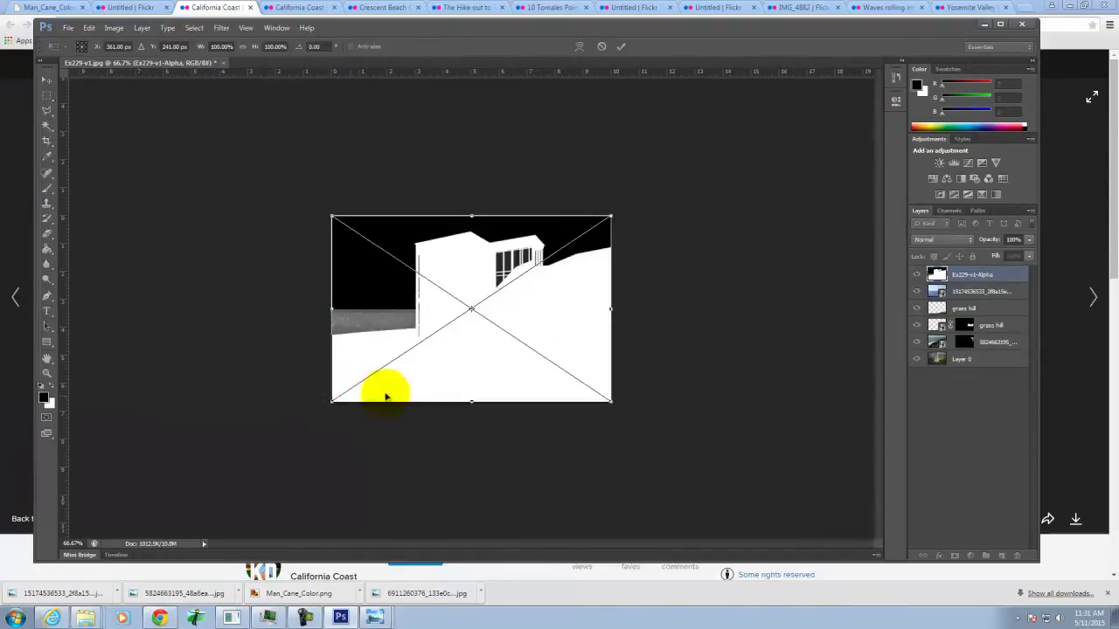
left_click(619, 48)
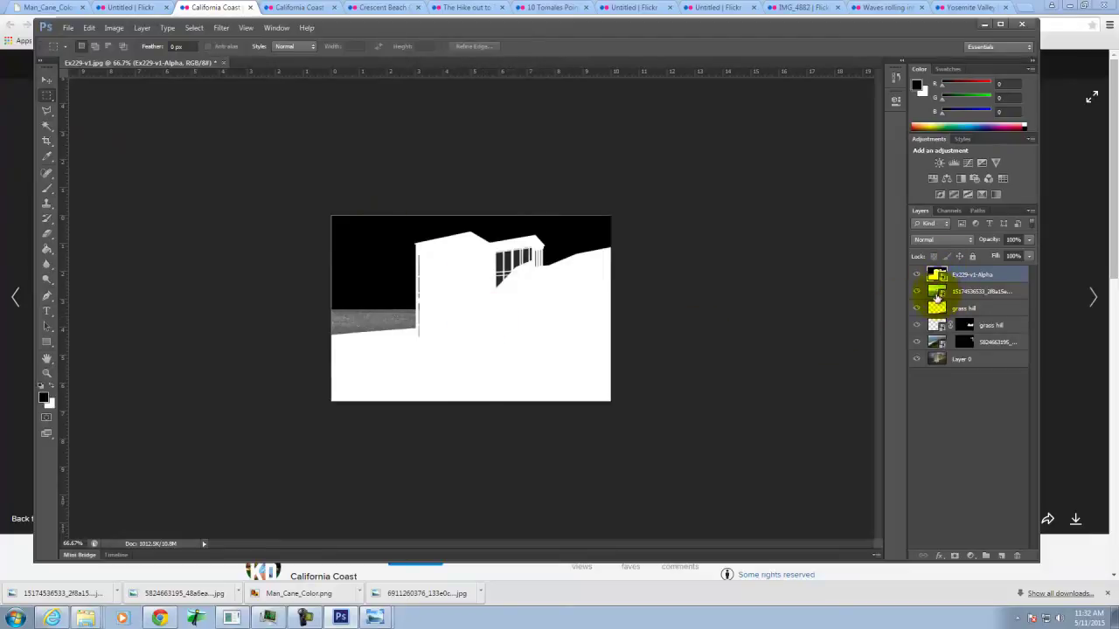
left_click(936, 293)
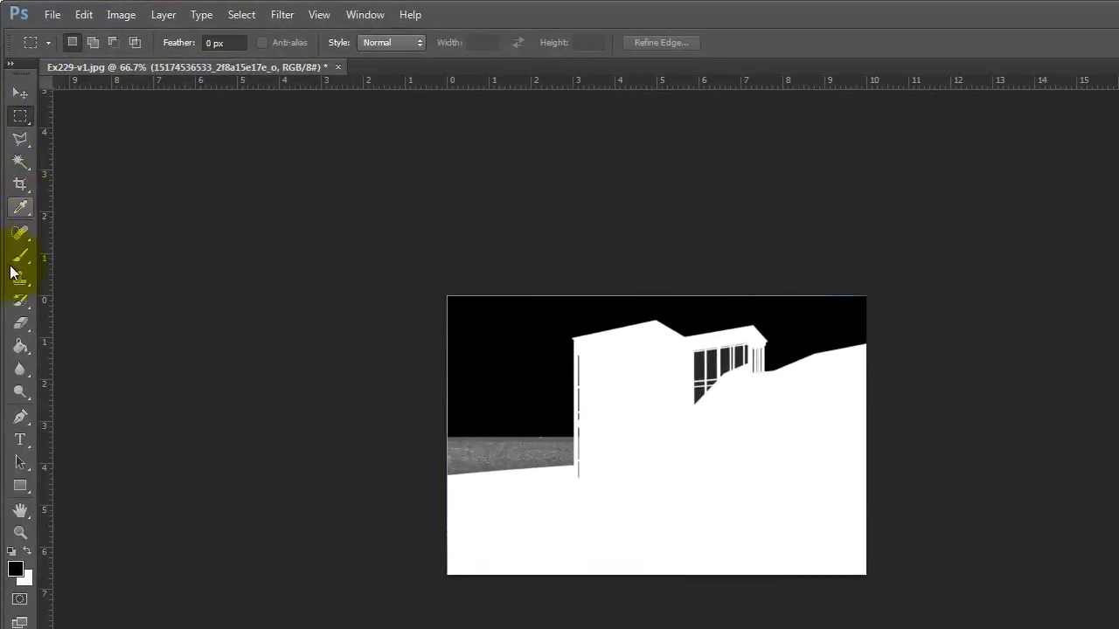
Step: Select the white area of the Ex229-v1-Alpha layer with the Magic Wand and invert the selection
left_click(21, 162)
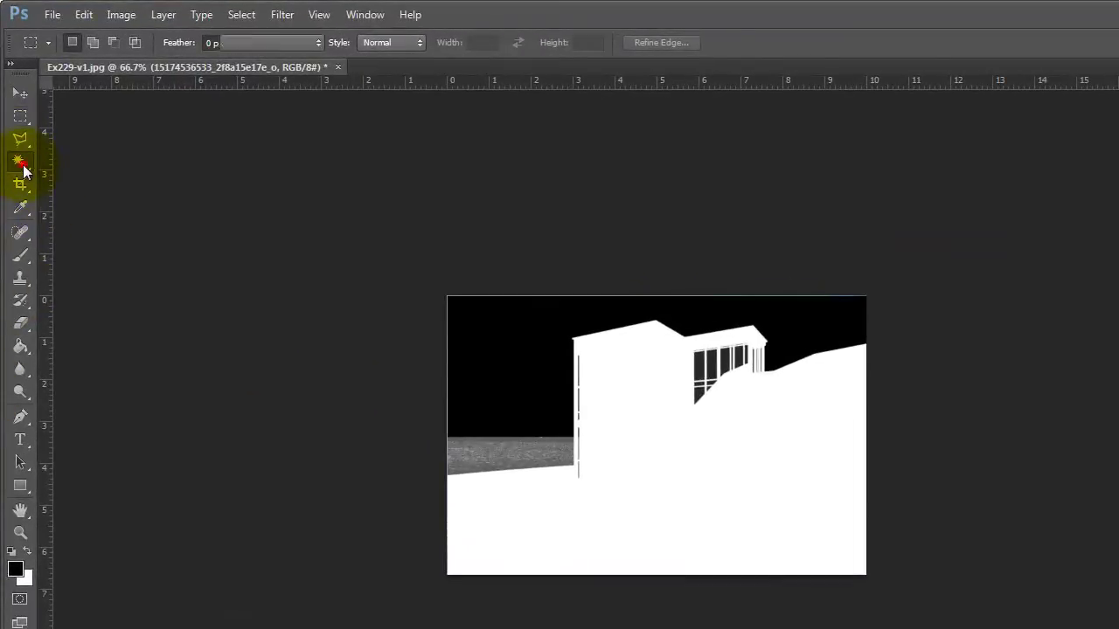
left_click(629, 428)
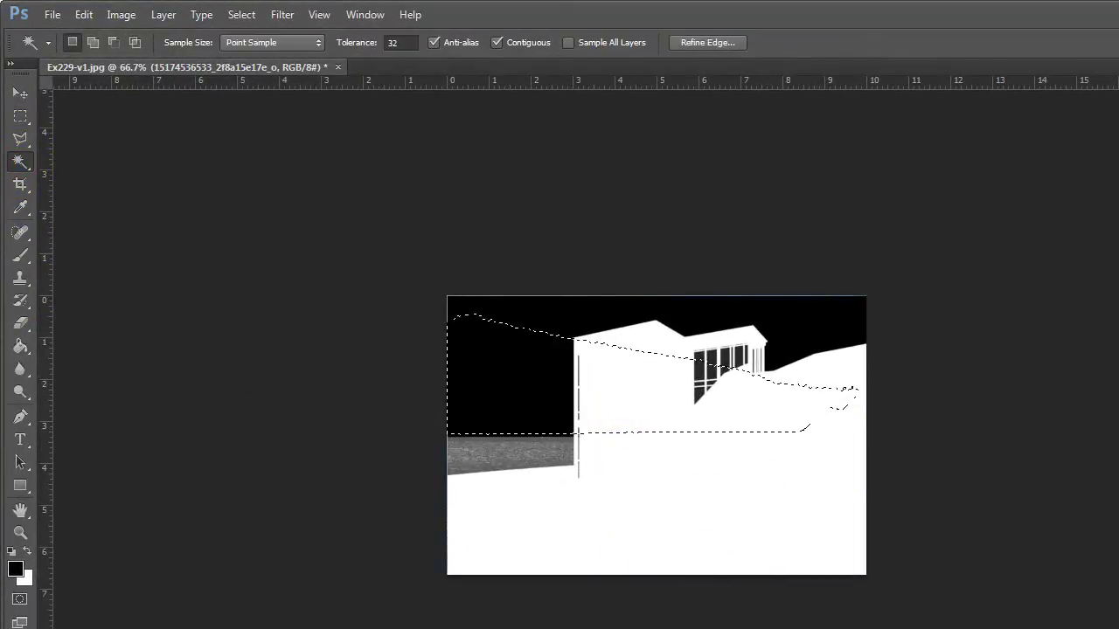
key("alt+]")
left_click(645, 499)
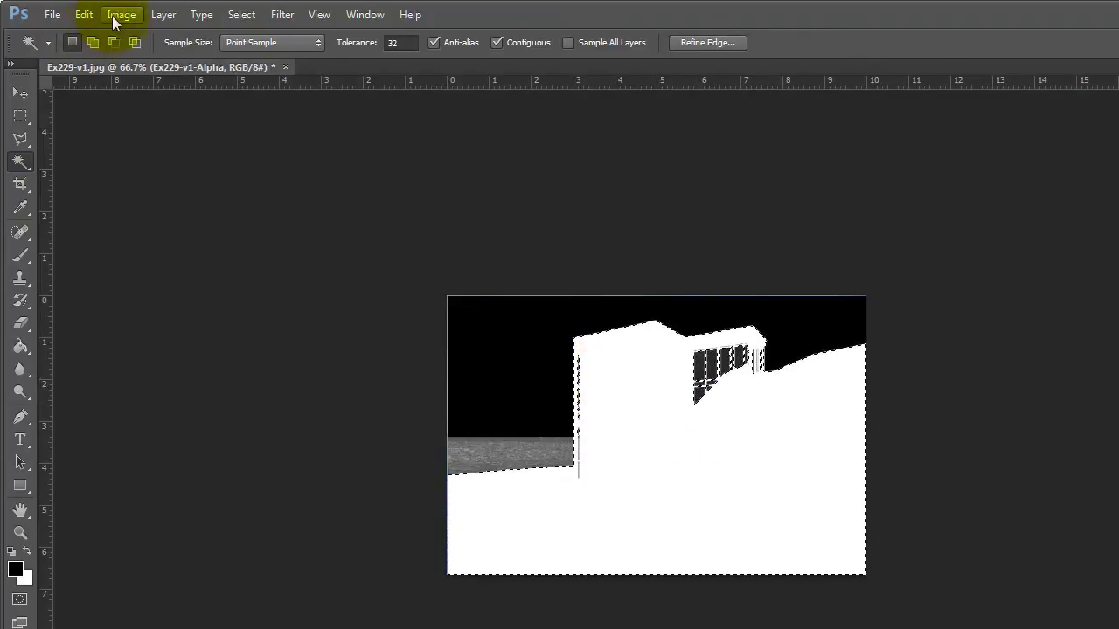
left_click(241, 15)
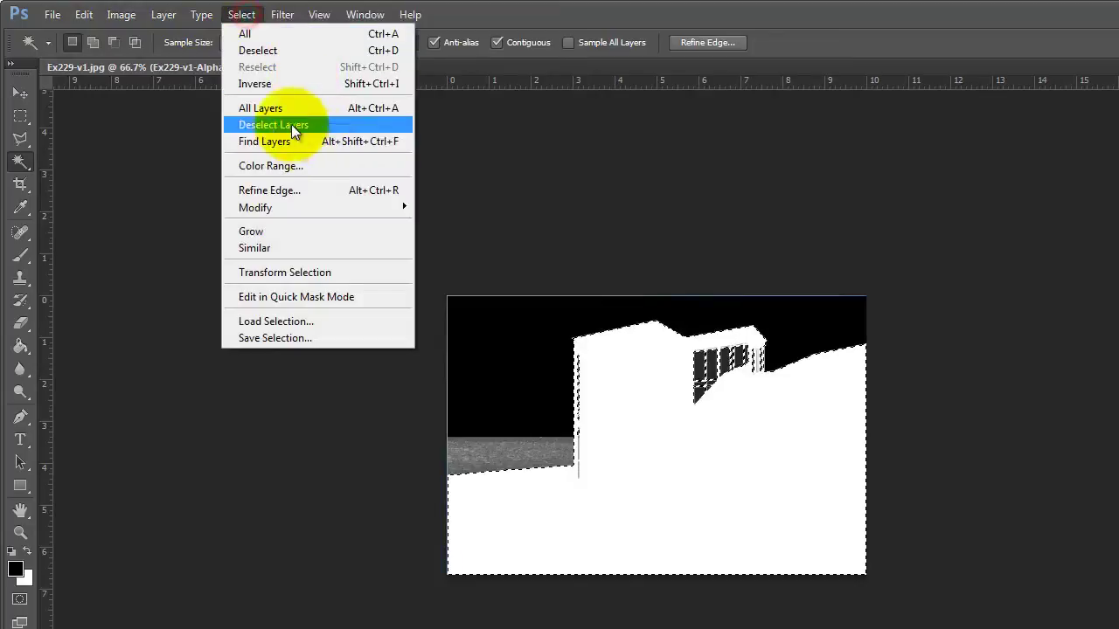
left_click(276, 84)
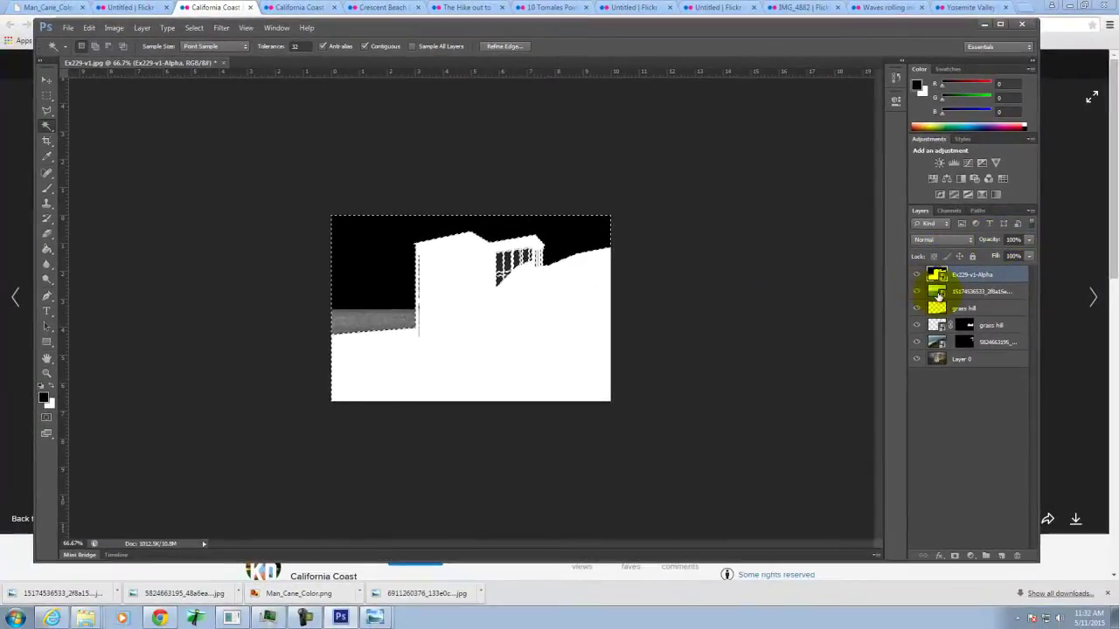
Step: Hide the Ex229-v1-Alpha layer and add a layer mask to the coast photo layer from the selection
left_click(1060, 322)
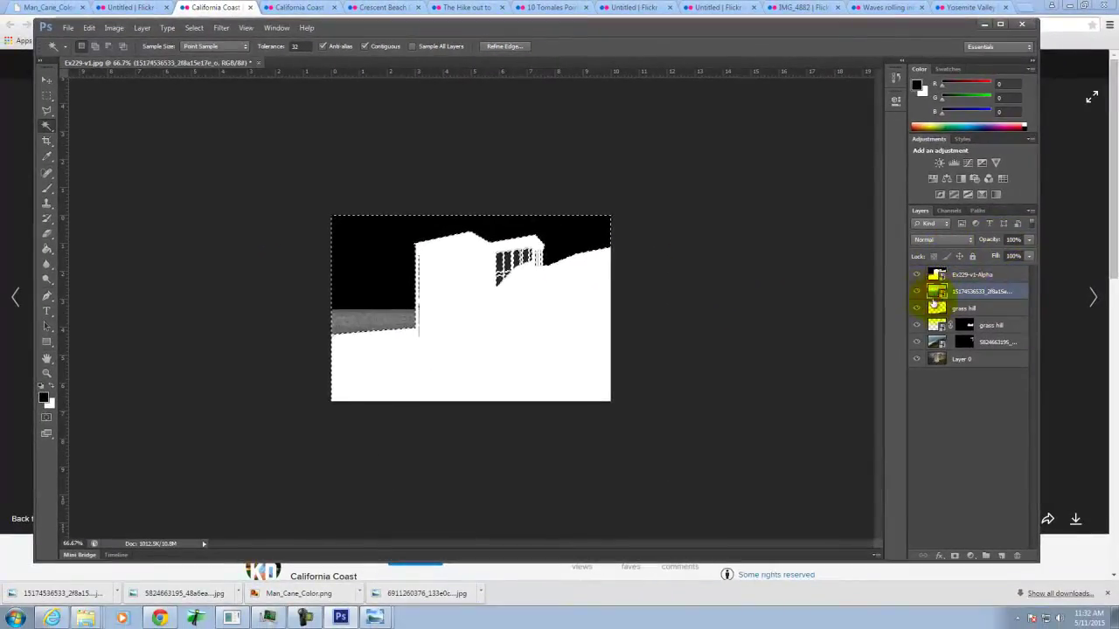
left_click(916, 274)
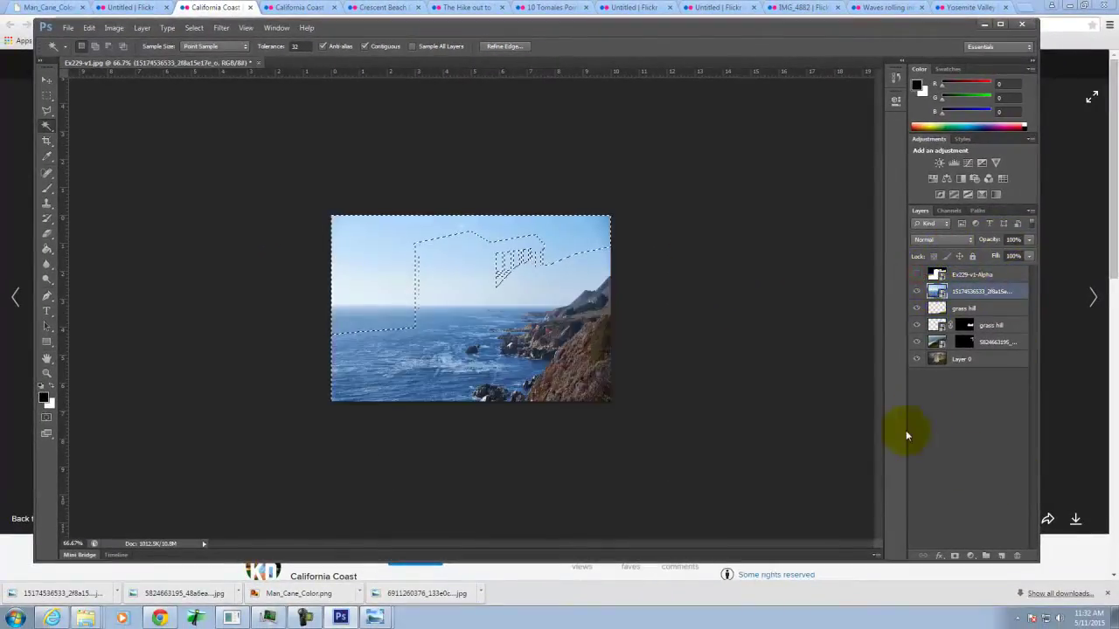
left_click(956, 556)
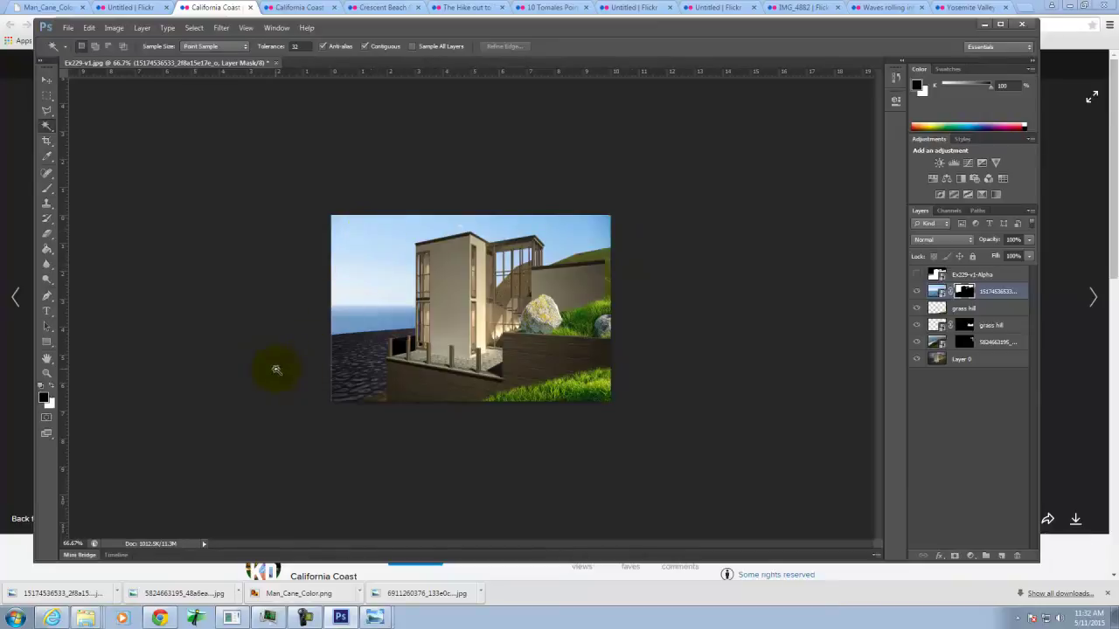
Step: Inspect the dark water beside the terrace up close, and examine the Ex229-v1-RenderID.jpg pass from the Ex230 folder in Windows Photo Viewer
key("ctrl+equal")
key("ctrl+equal")
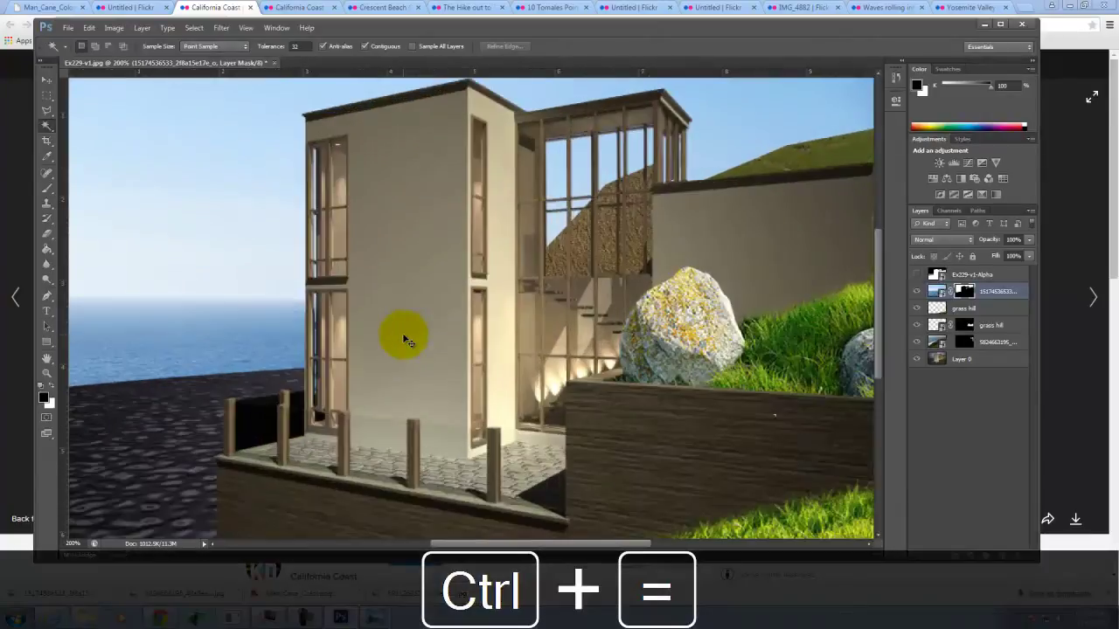
key("space")
left_click_drag(218, 320, 382, 237)
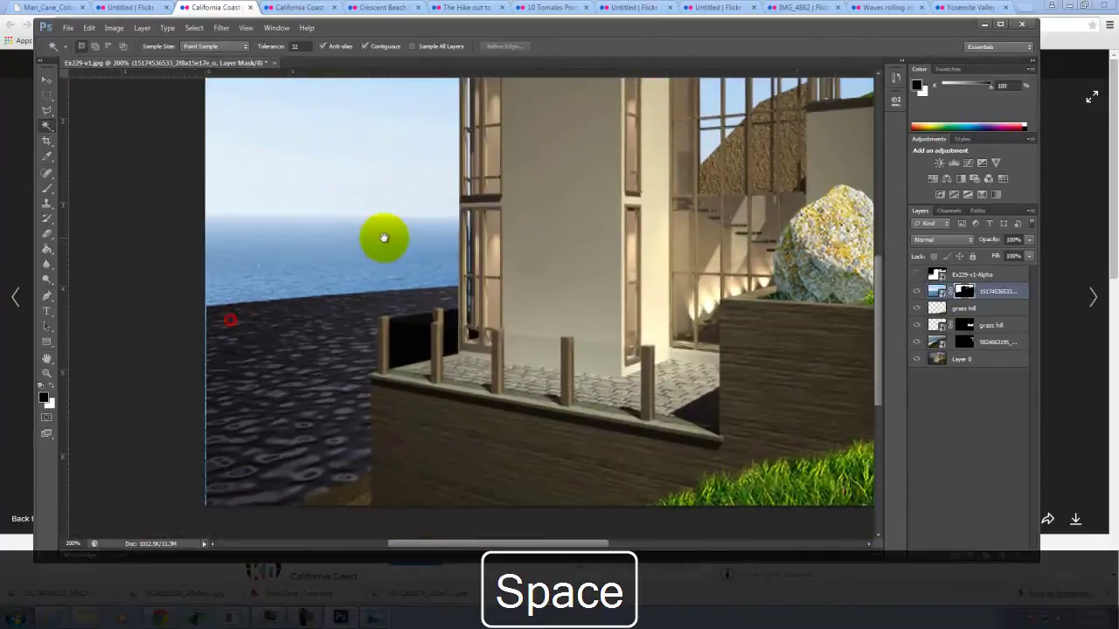
left_click_drag(283, 324, 305, 285)
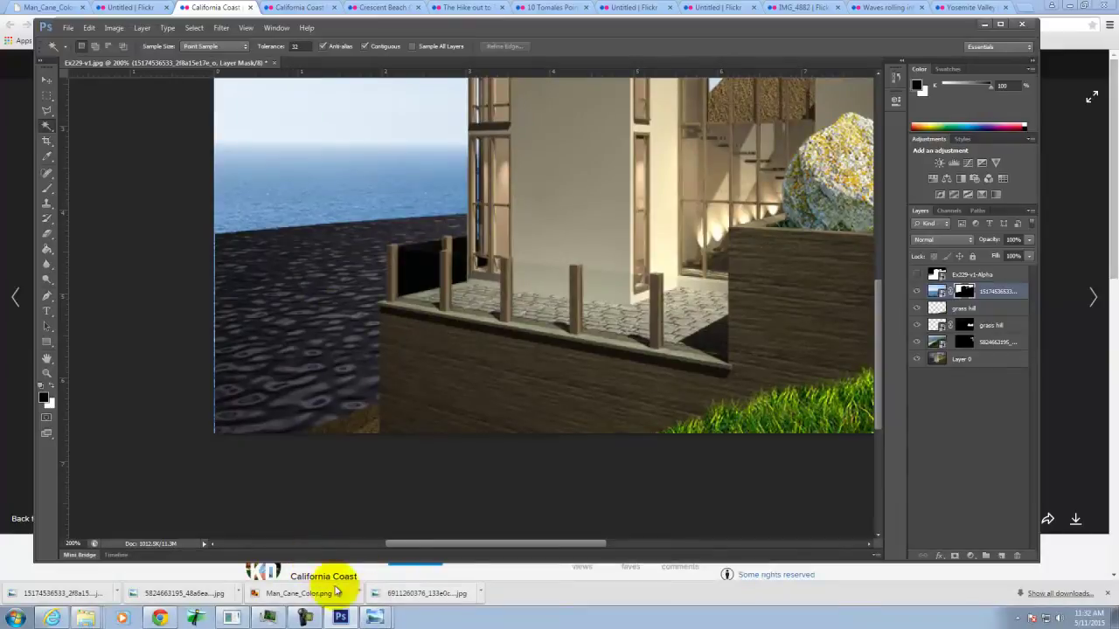
left_click(88, 621)
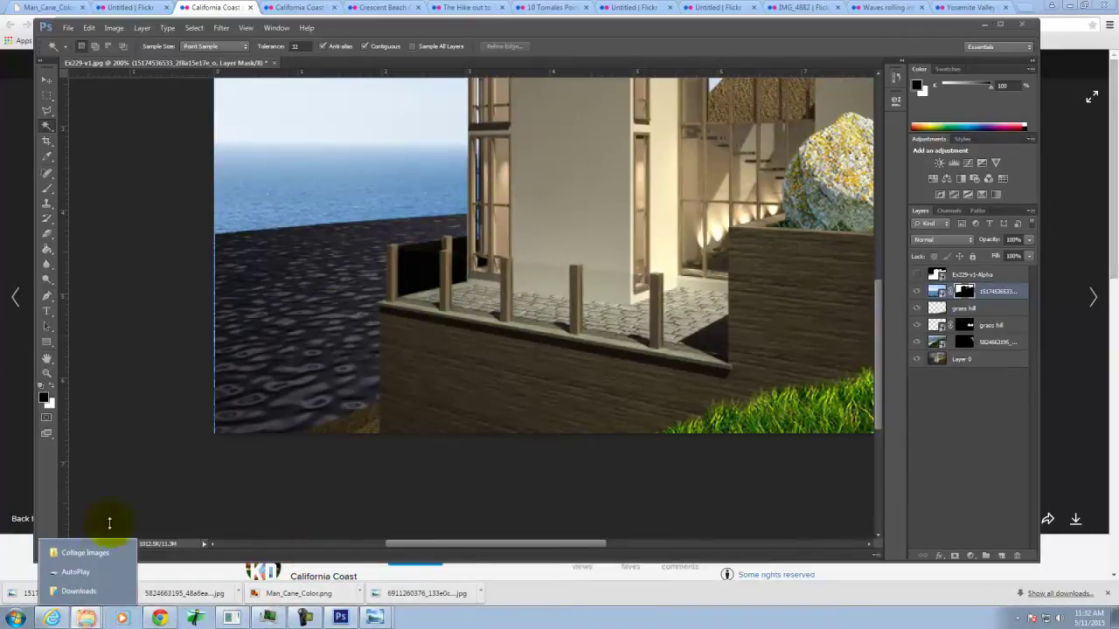
left_click(90, 553)
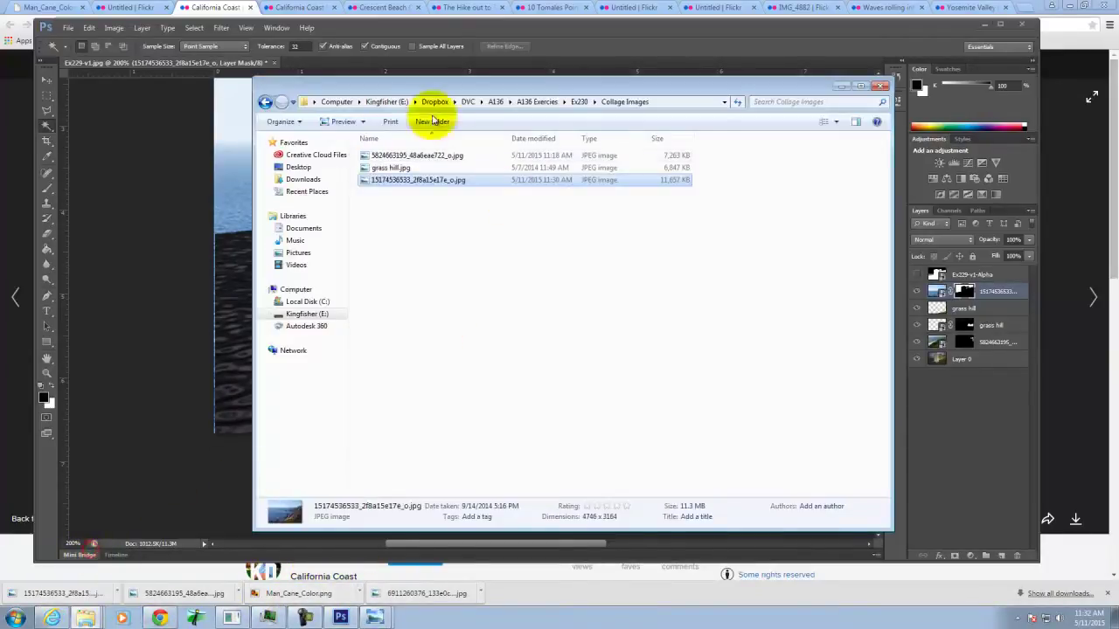
left_click(264, 103)
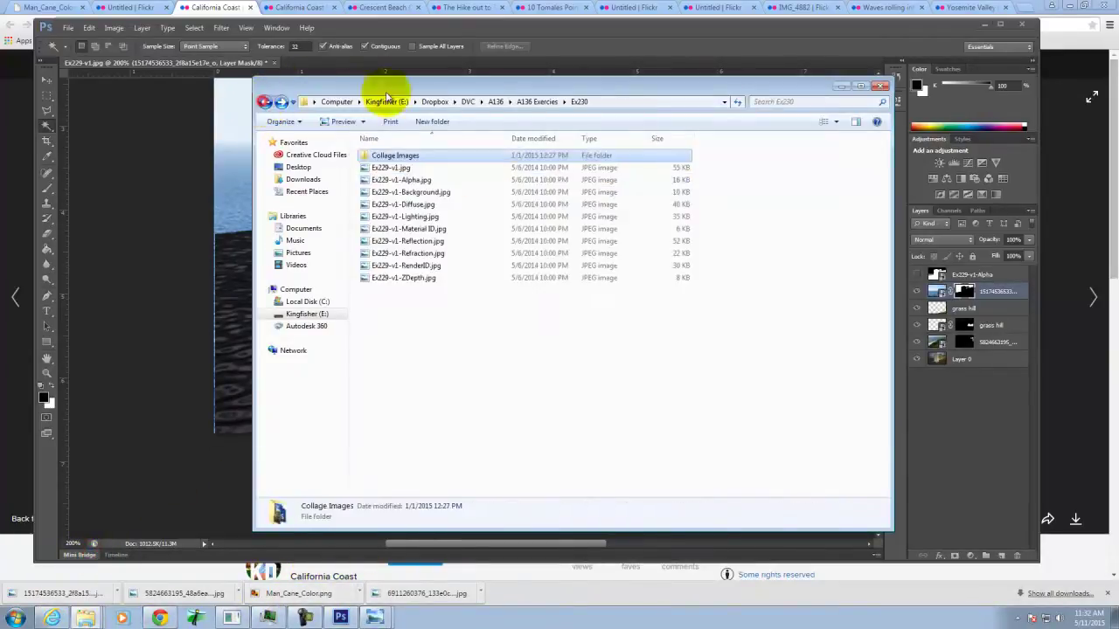
left_click(416, 242)
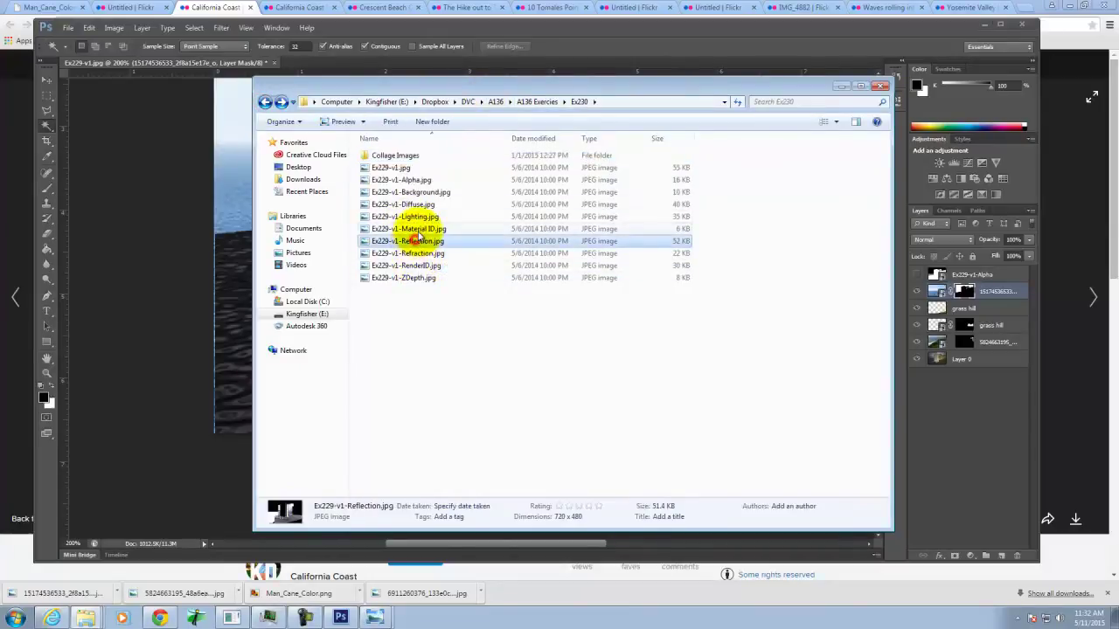
left_click(420, 229)
left_click(417, 267)
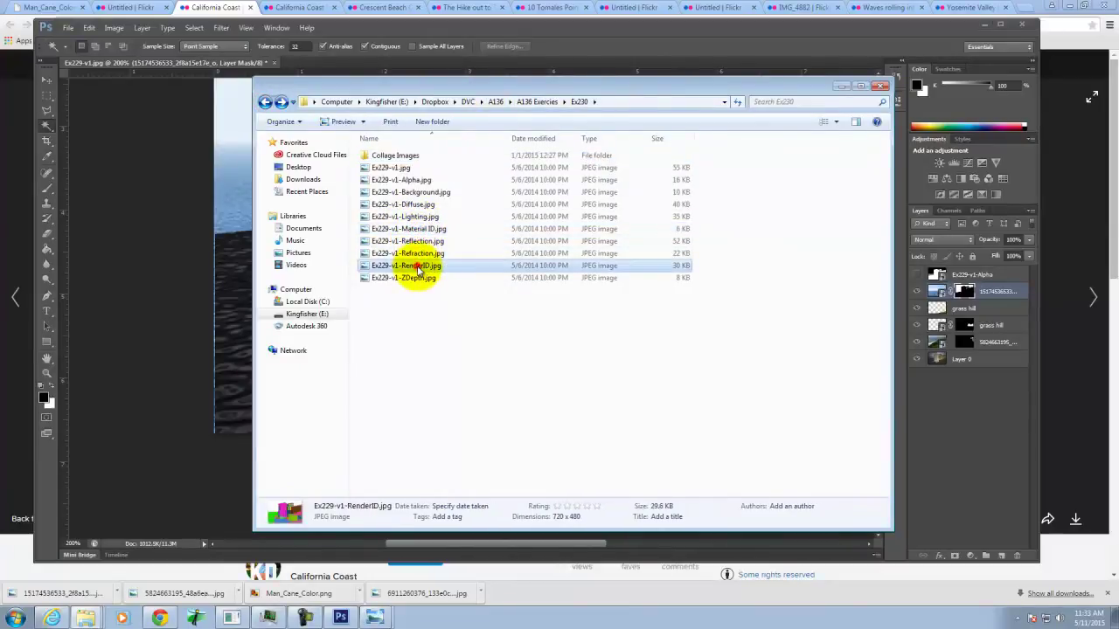
double_click(418, 269)
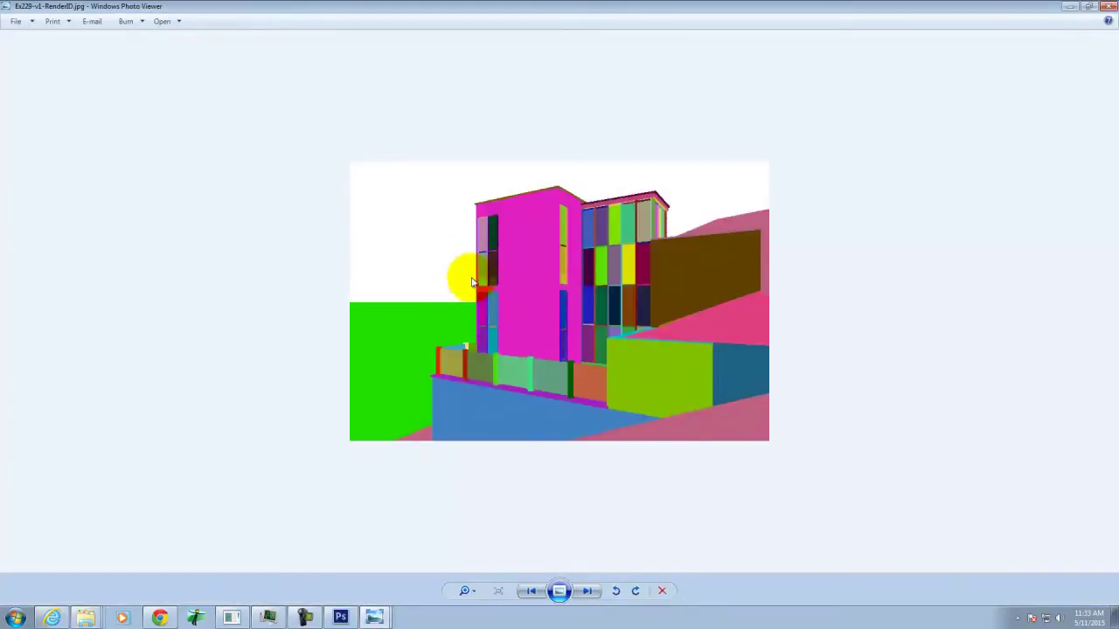
left_click(495, 261)
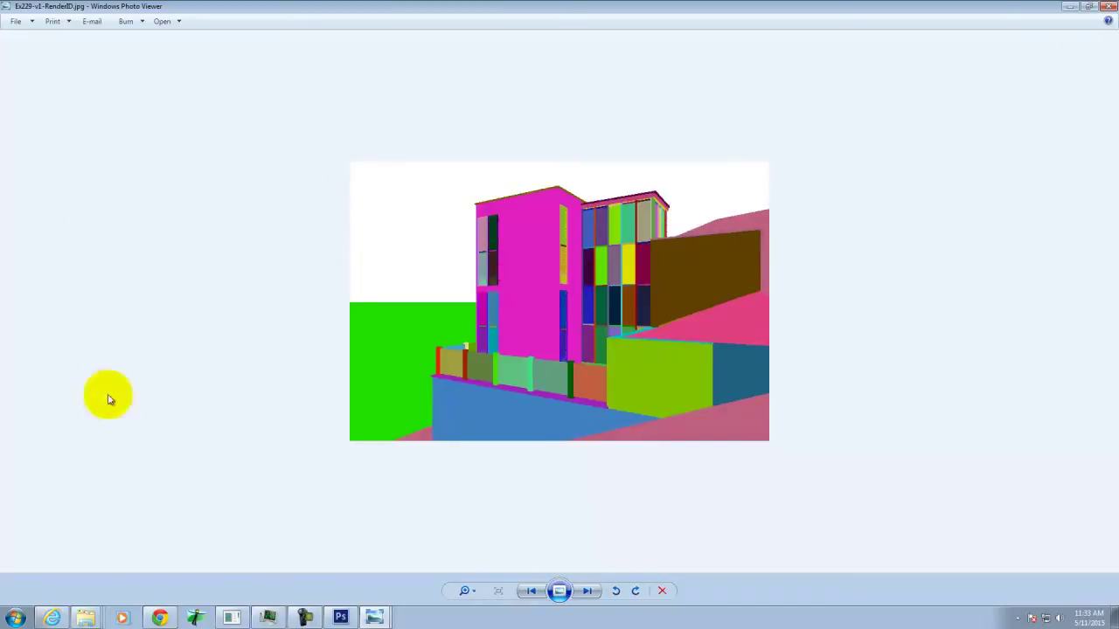
Step: Switch back to Photoshop, place Ex229-v1-RenderID.jpg from the Ex230 folder above the coast photo, and commit it
left_click(334, 620)
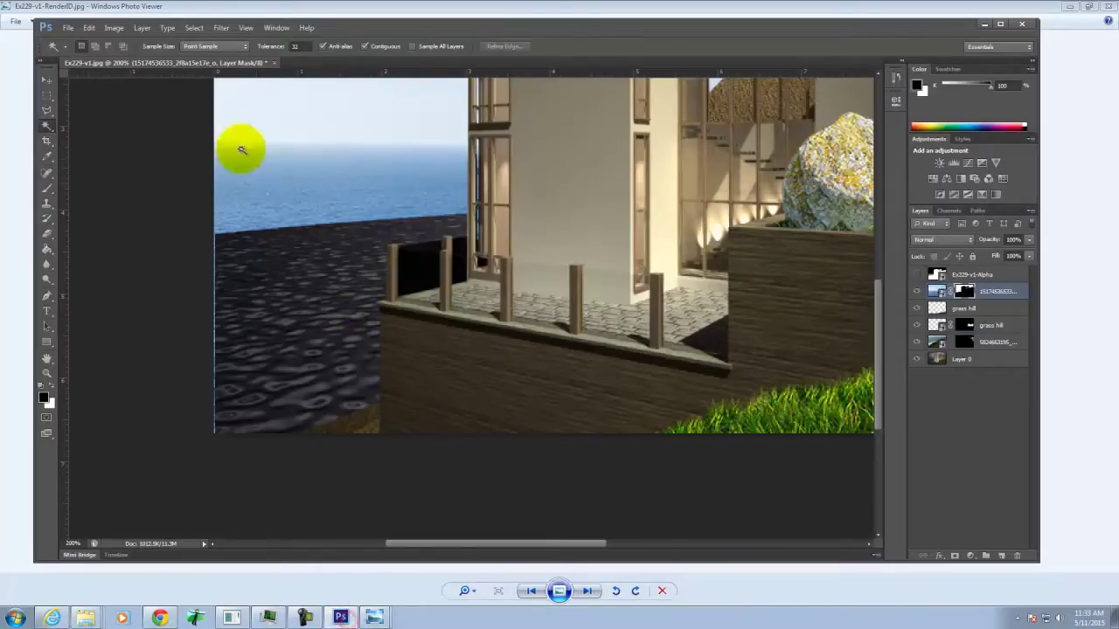
left_click(88, 27)
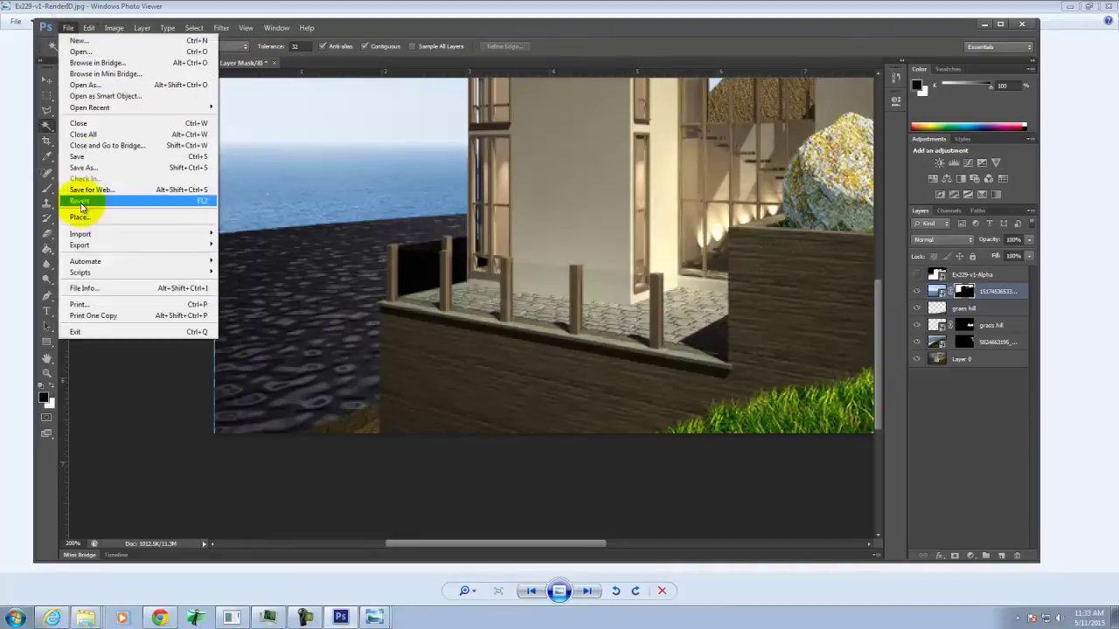
left_click(95, 214)
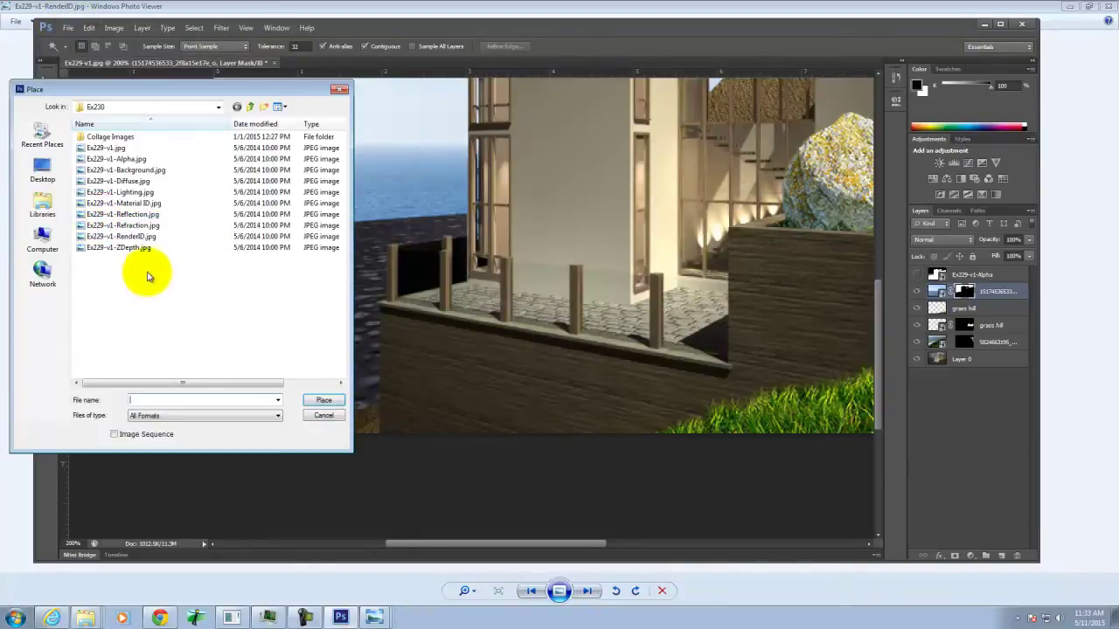
left_click(123, 237)
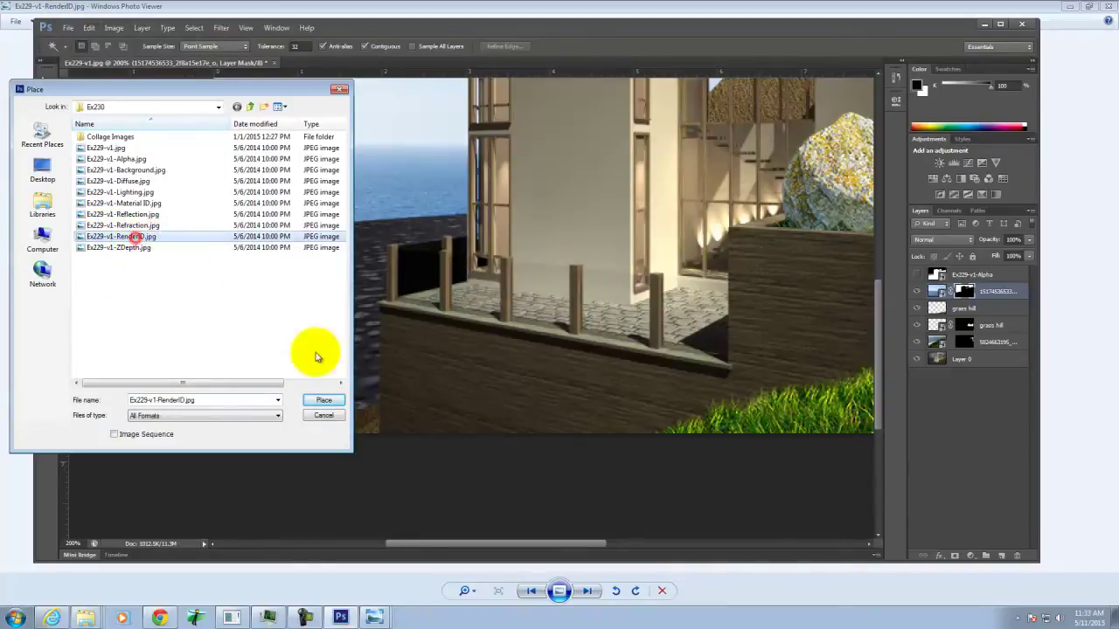
left_click(323, 399)
left_click(620, 47)
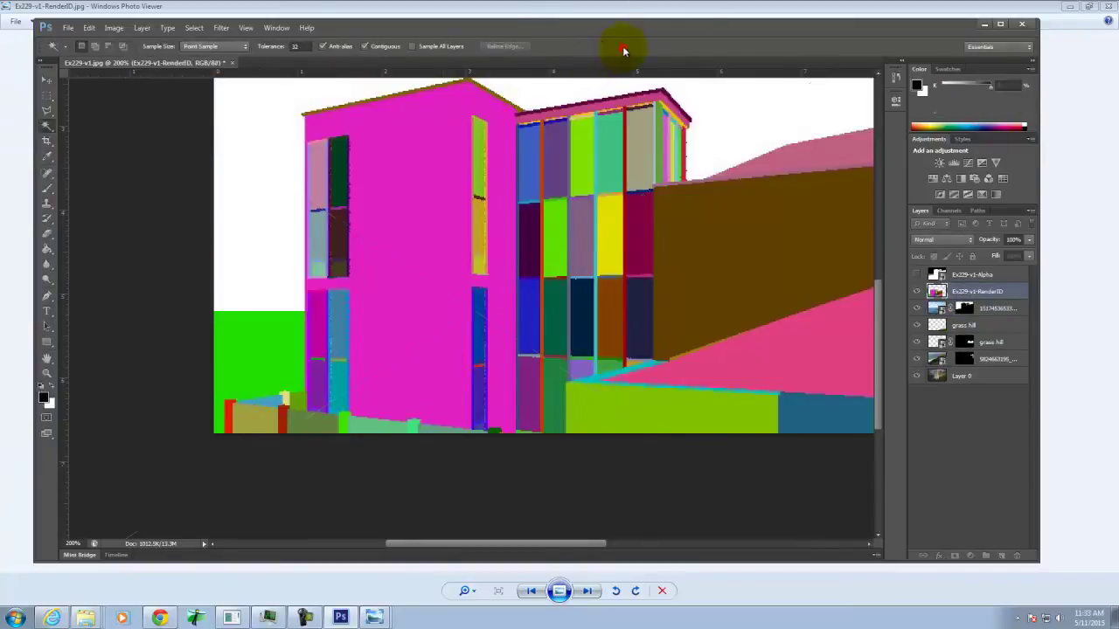
Step: Move the Ex229-v1-RenderID layer over the rendering so the building outlines roughly line up
key("ctrl+0")
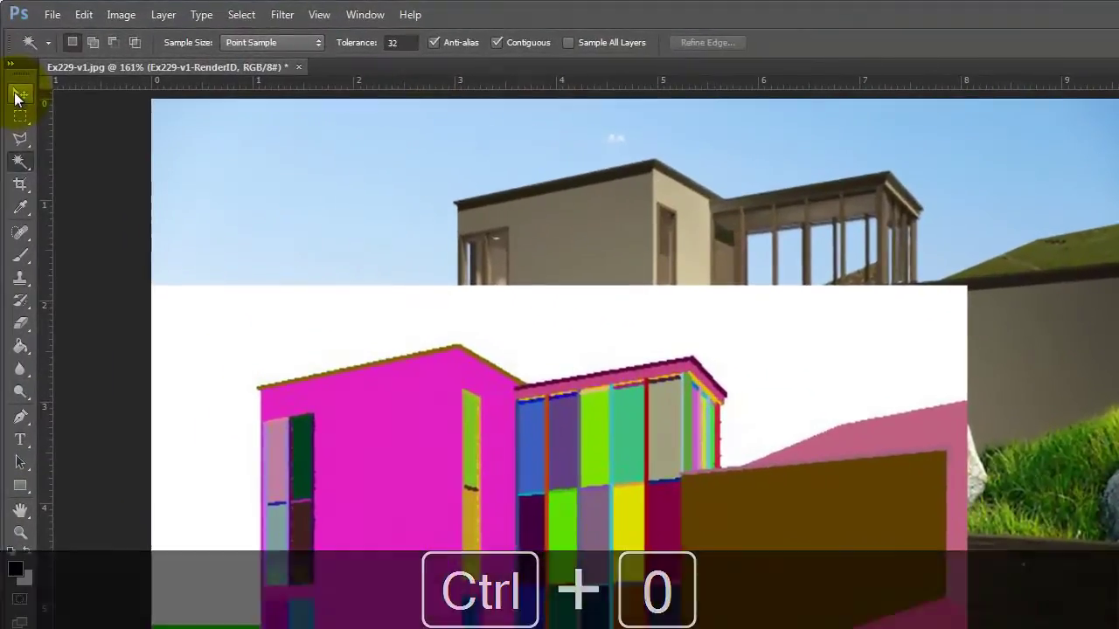
left_click(19, 95)
mouse_move(457, 529)
left_mouse_down()
mouse_move(706, 340)
mouse_move(656, 342)
mouse_move(670, 365)
left_mouse_up()
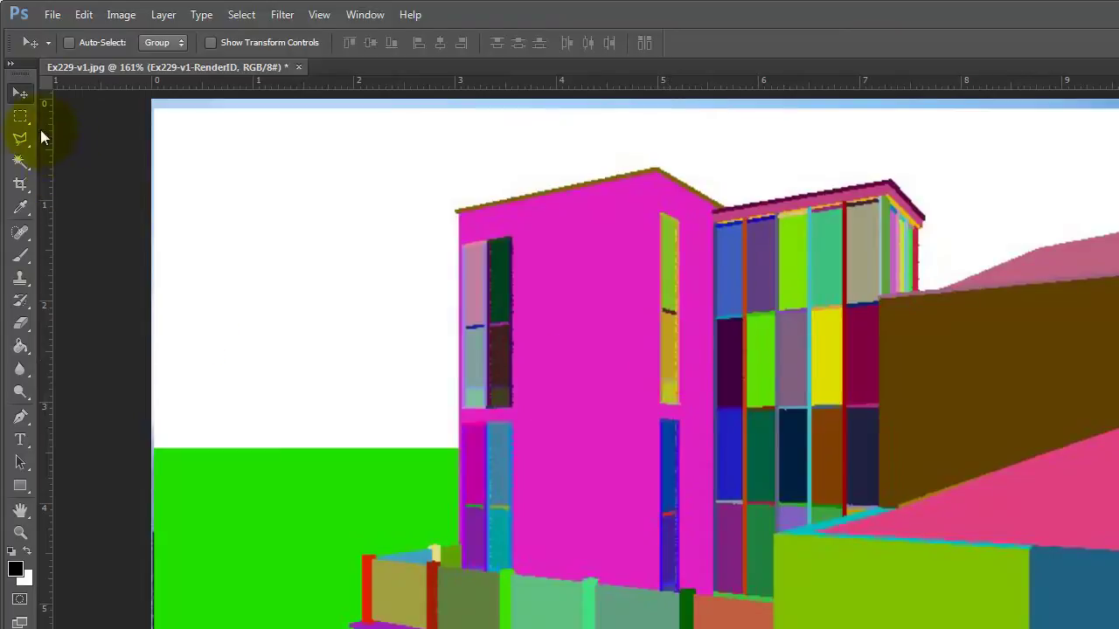
Step: Try selecting the RenderID layer's green water region with the Magic Wand and check the selection's alignment against the rendering
left_click(21, 162)
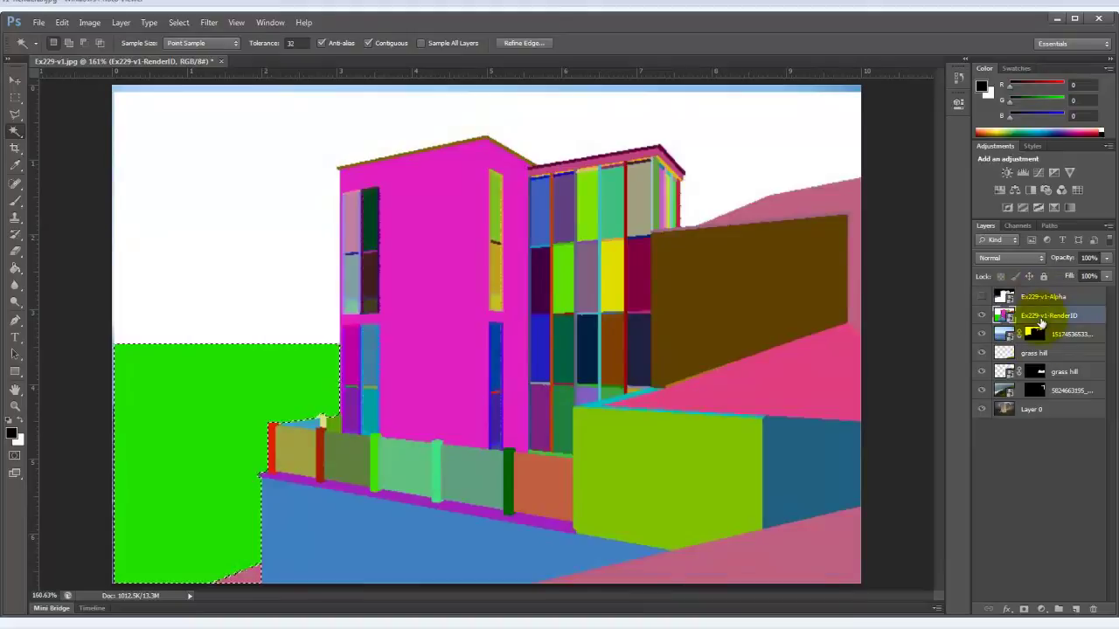
left_click(1034, 335)
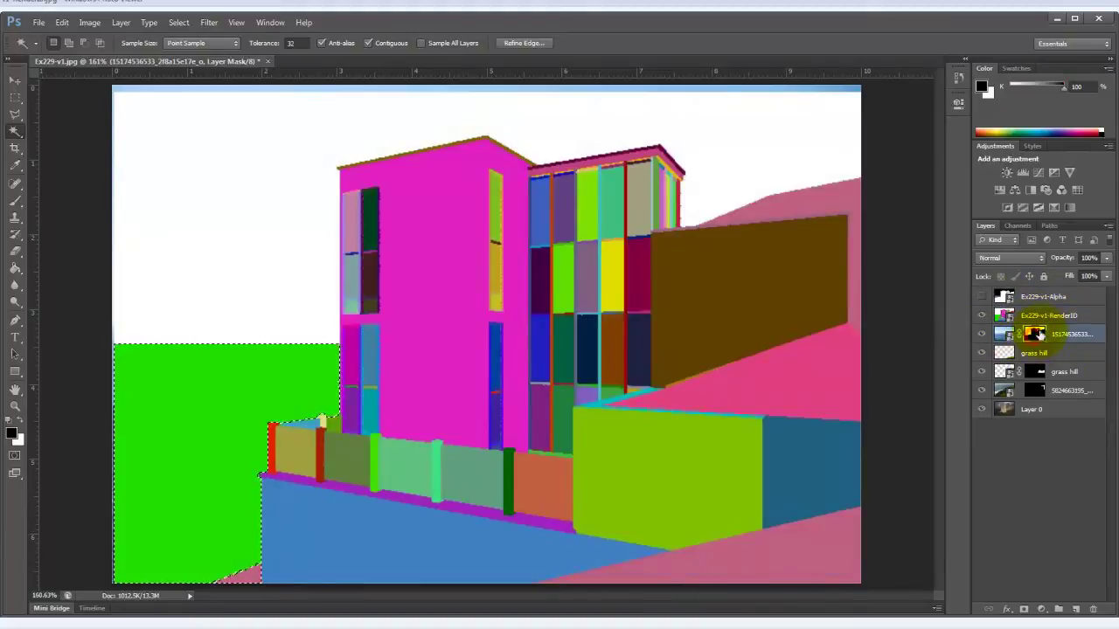
left_click(982, 315)
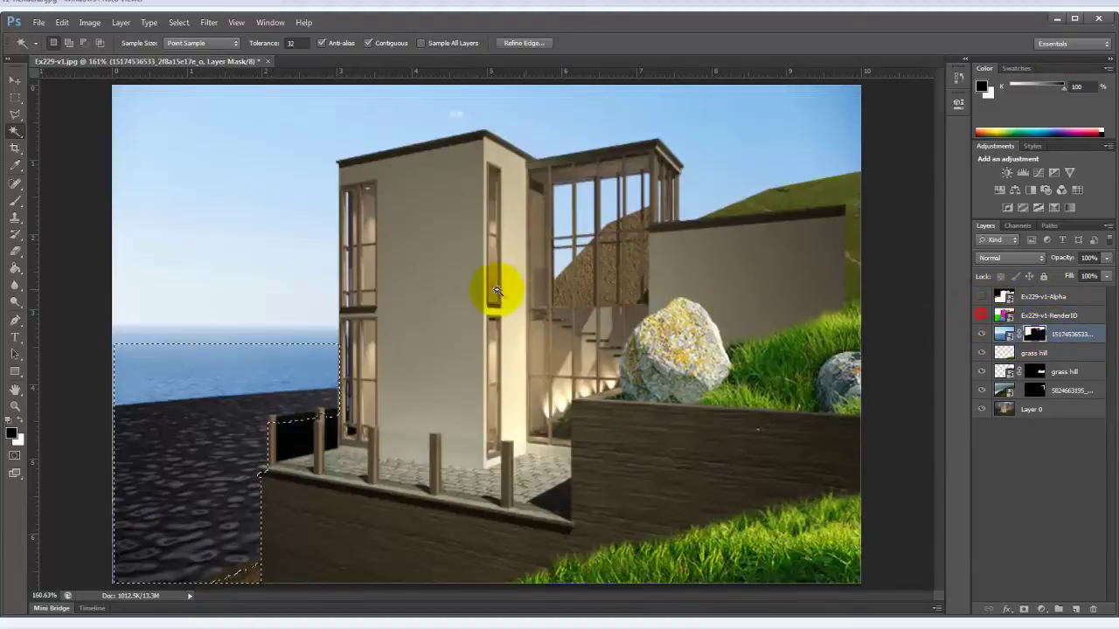
left_click(982, 317)
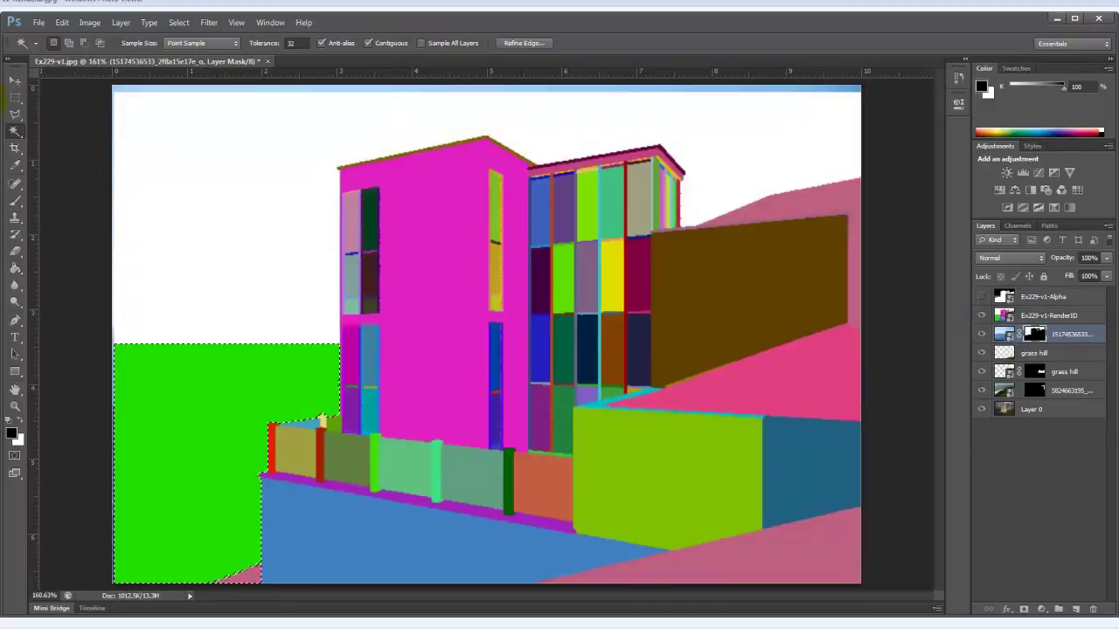
Step: Drop the selection, nudge the Ex229-v1-RenderID layer slightly upward to match the rendering, and reselect its green water region
left_click_drag(113, 96, 155, 165)
left_click(160, 194)
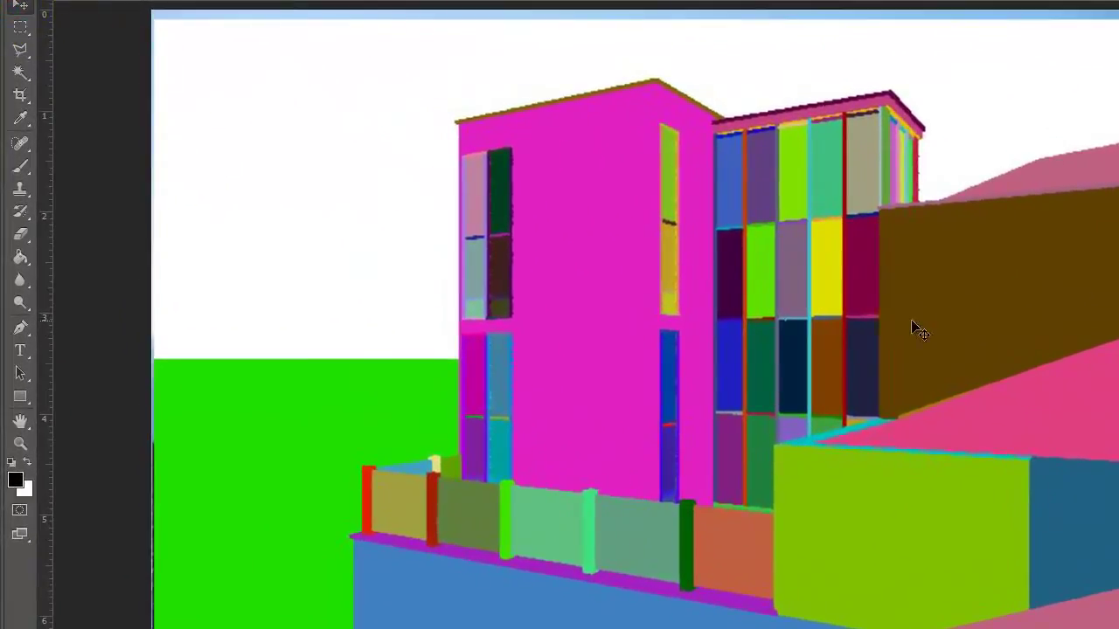
left_click_drag(797, 324, 797, 313)
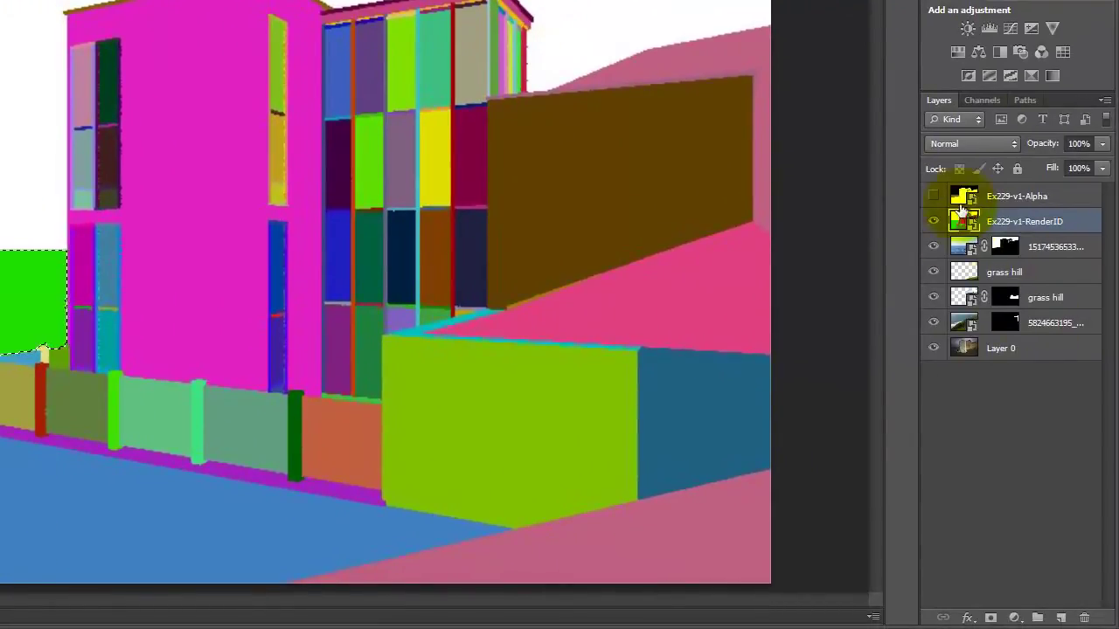
Step: With the RenderID layer hidden, paint the coast photo's layer mask white inside the selection using a larger brush to reveal the ocean, and deselect
left_click(933, 225)
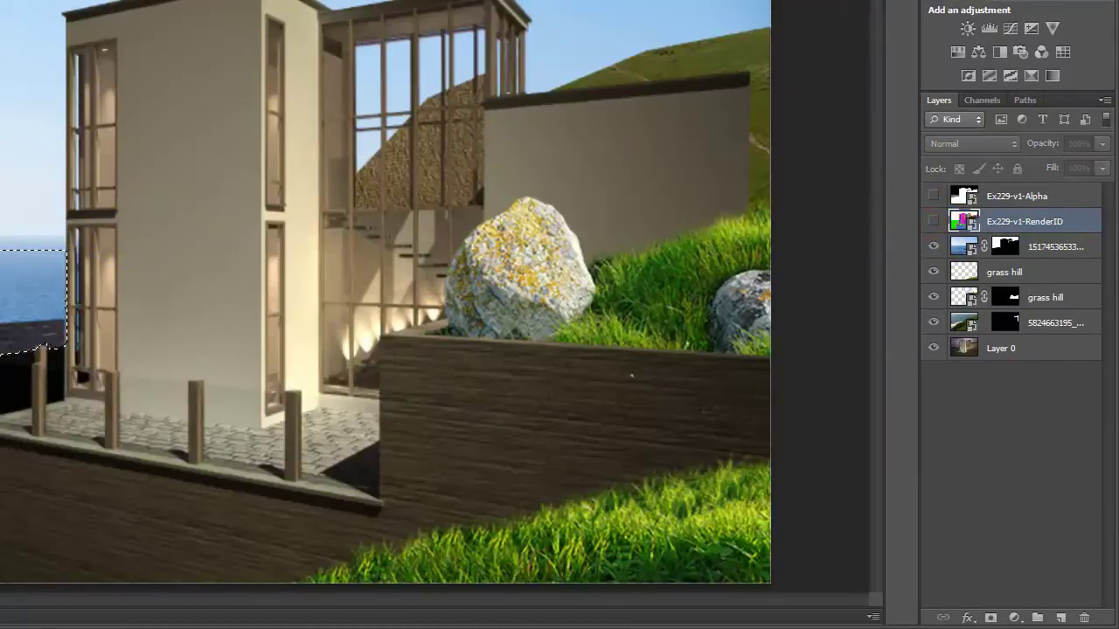
left_click(1005, 247)
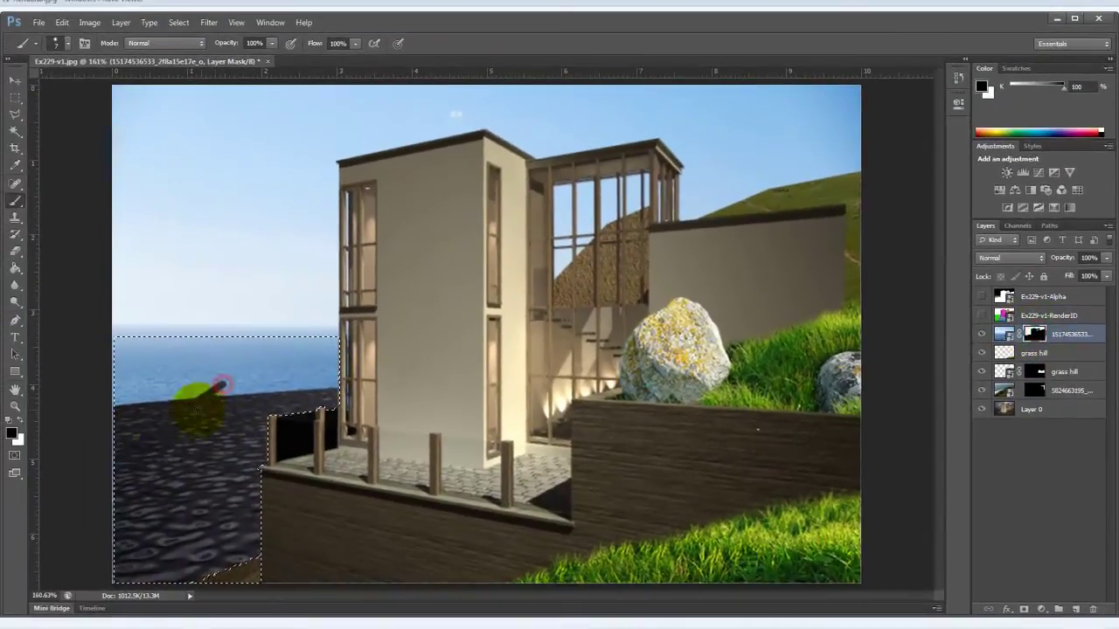
left_click_drag(203, 395, 144, 398)
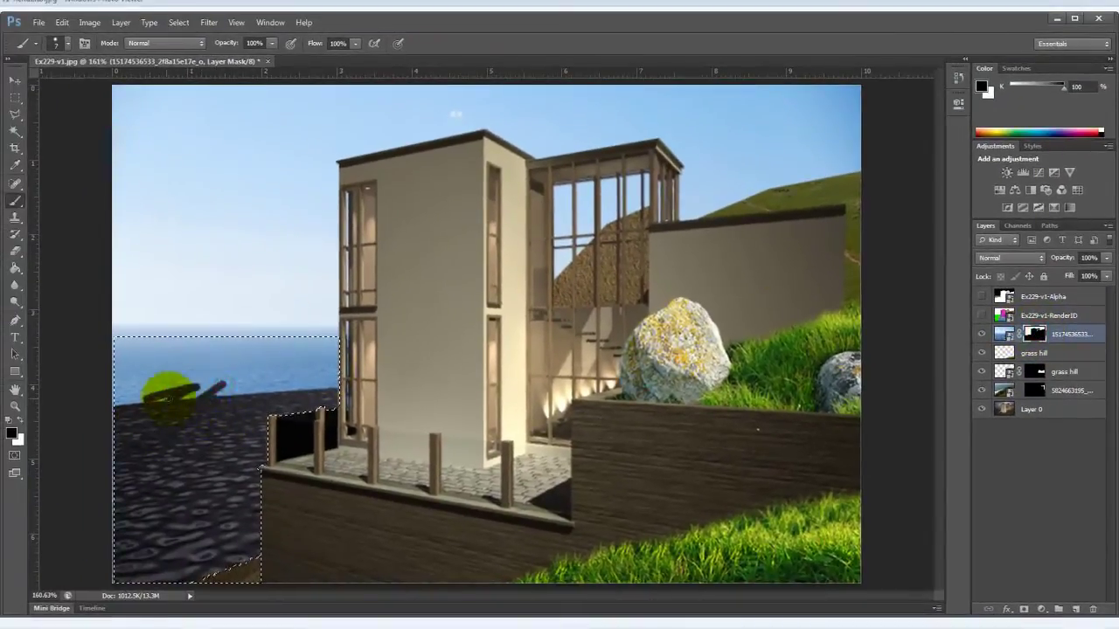
left_click(21, 426)
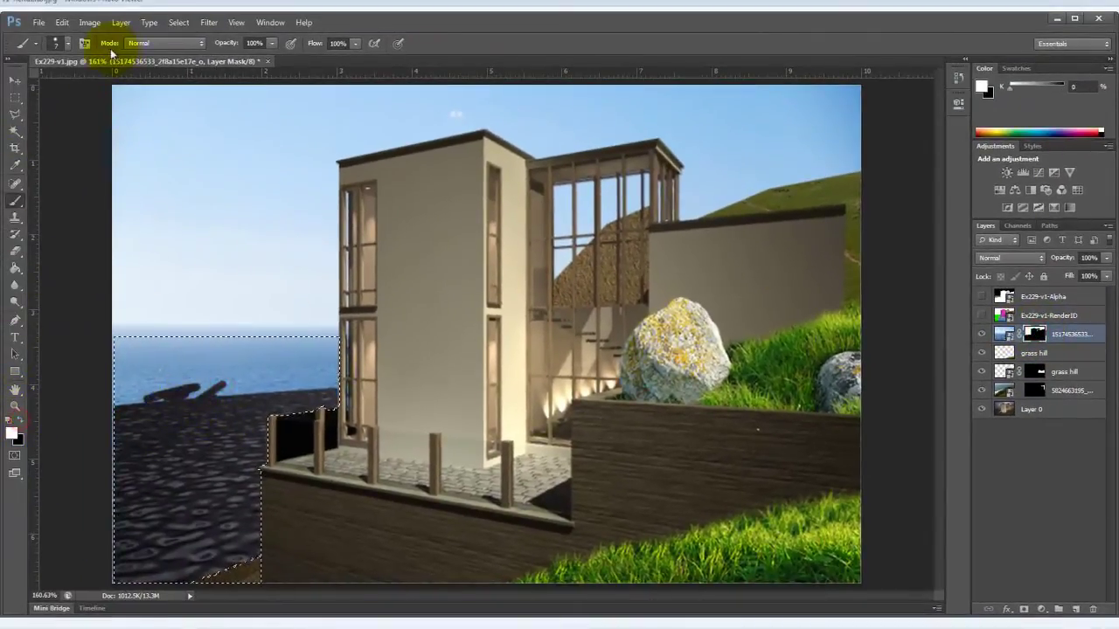
left_click(265, 347)
key("bracketright")
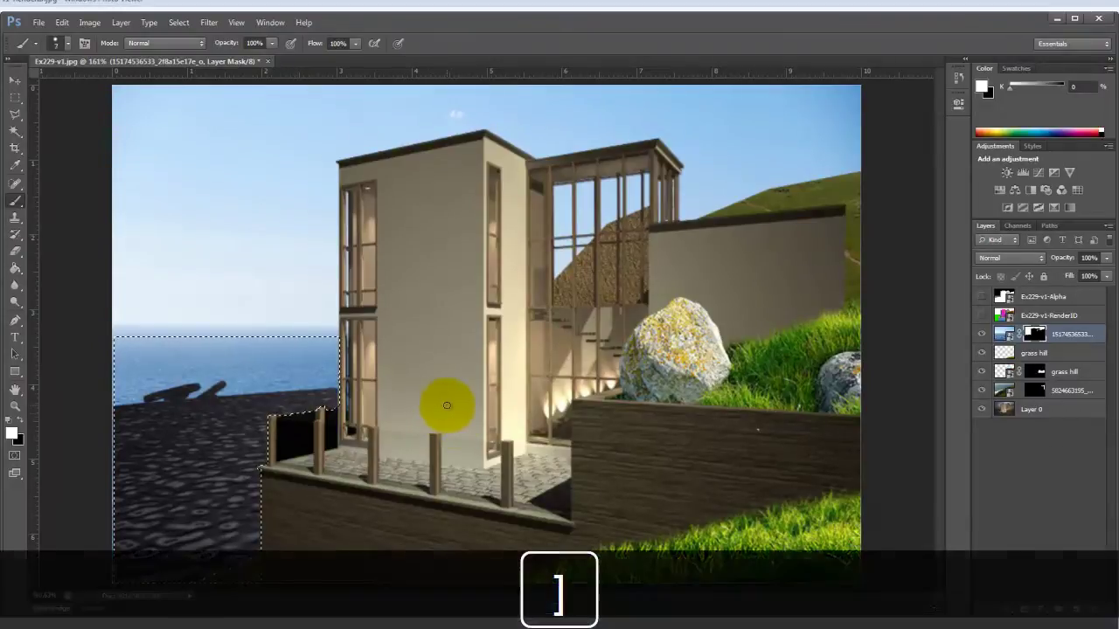
key("bracketright")
key("bracketright")
key("bracketright")
mouse_move(175, 357)
left_mouse_down()
mouse_move(137, 382)
mouse_move(175, 559)
mouse_move(300, 362)
mouse_move(142, 524)
mouse_move(167, 375)
mouse_move(301, 393)
left_mouse_up()
left_click(15, 96)
left_click(227, 180)
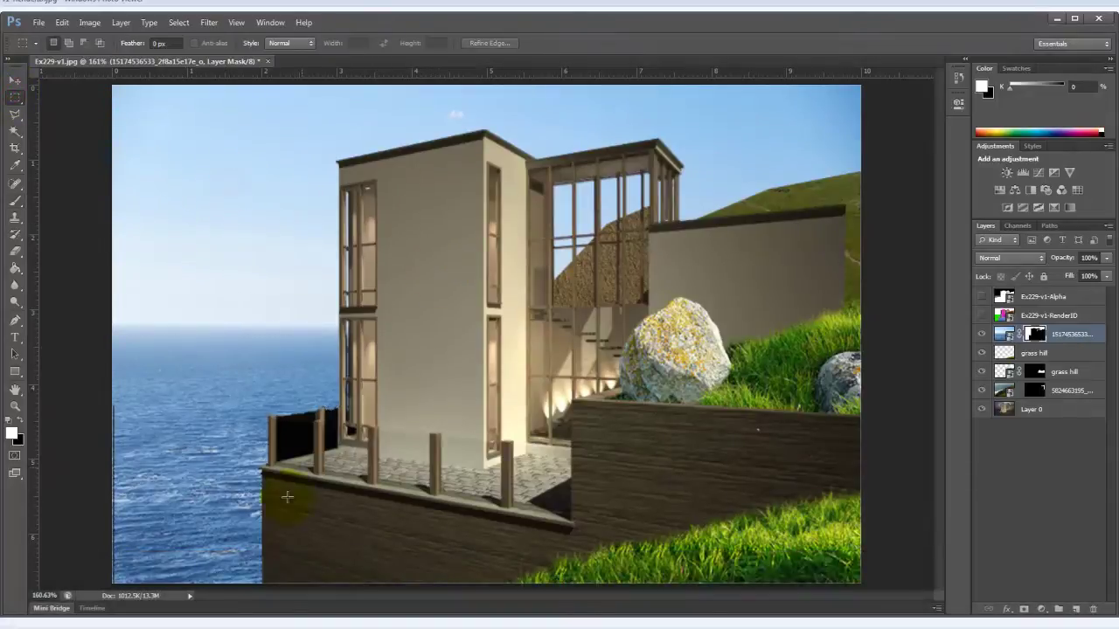
left_click_drag(172, 451, 194, 462)
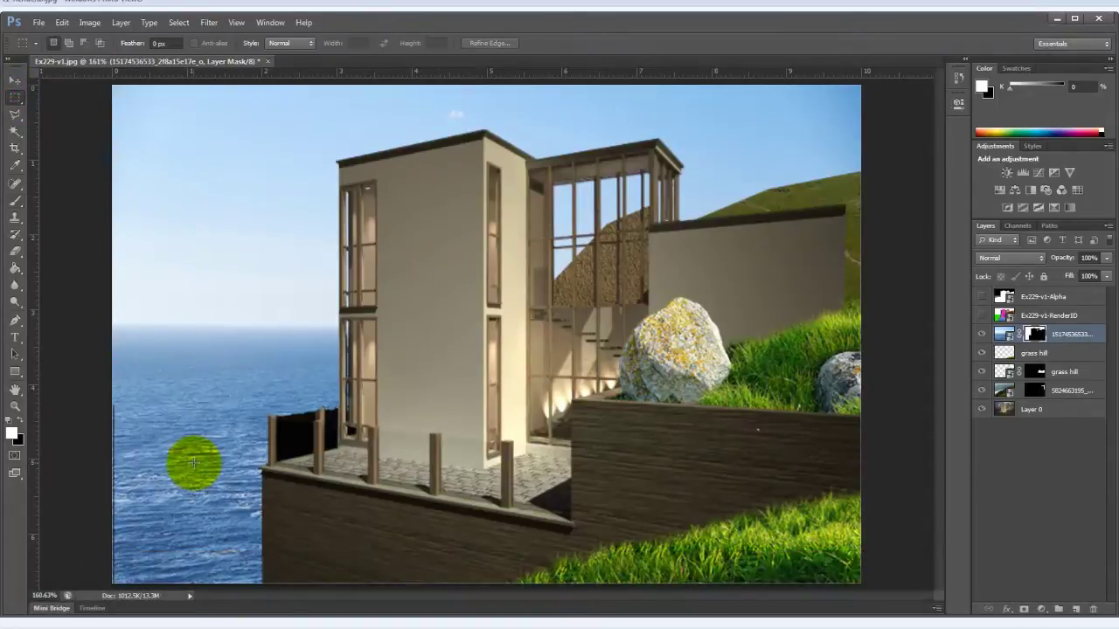
left_click_drag(193, 461, 225, 397)
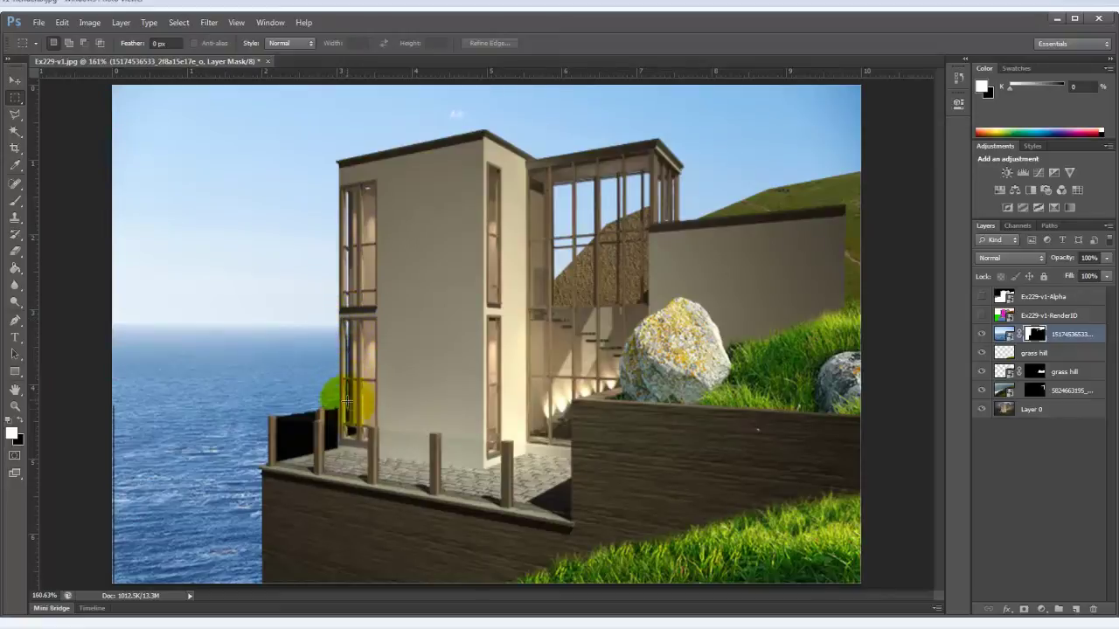
left_click(284, 452)
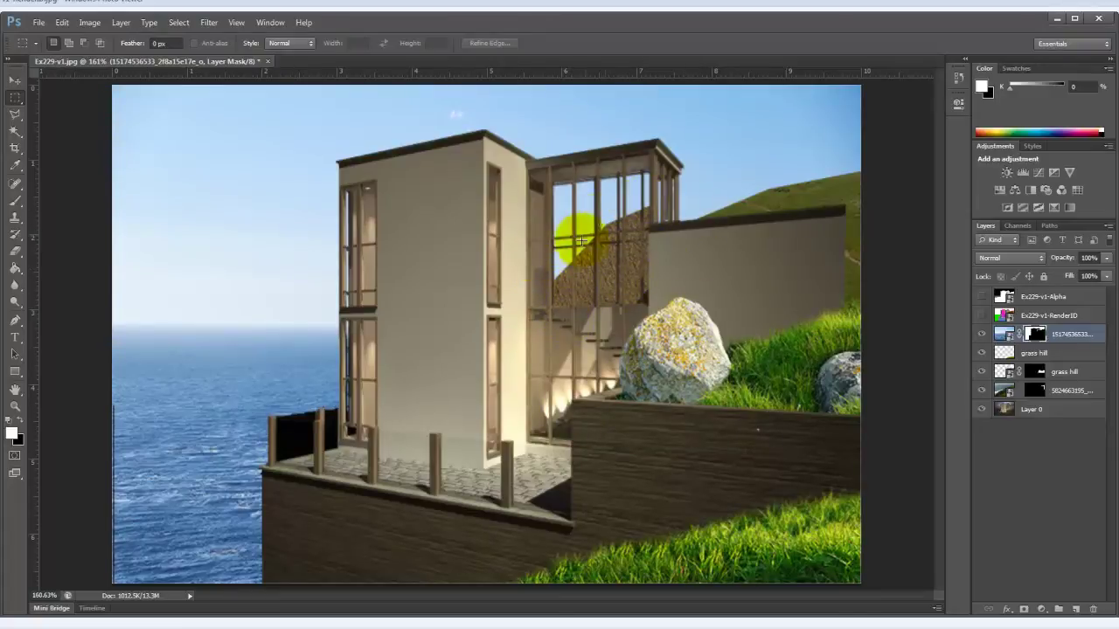
left_click(697, 196)
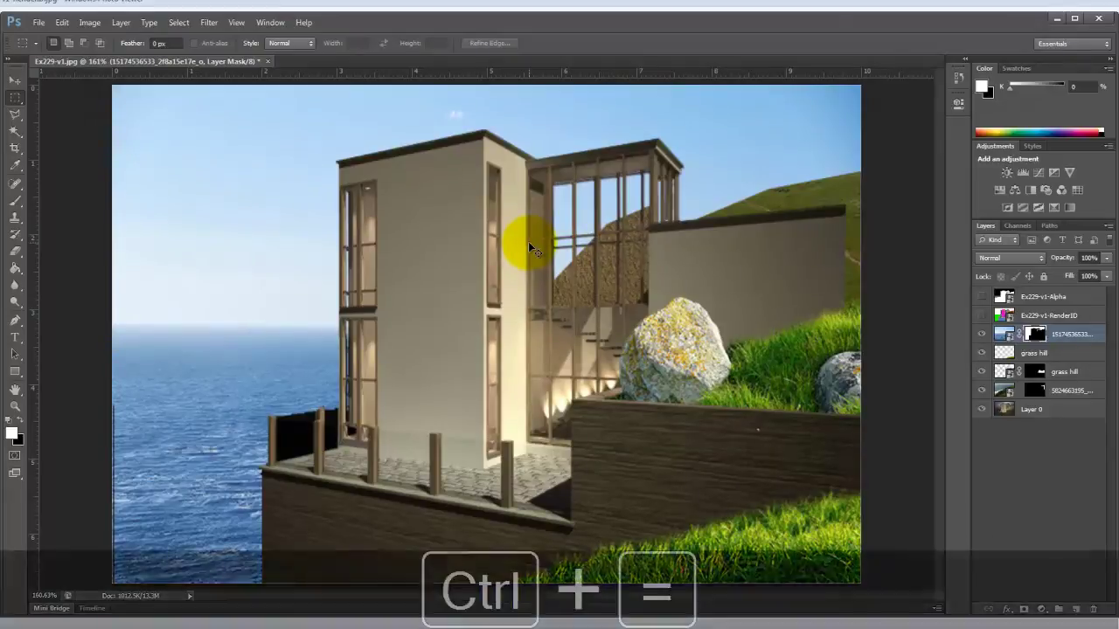
Step: Compare the RenderID layer with the glazing, hide it again, and outline the gravel slope in the leftmost see-through pane with the Polygonal Lasso
key("ctrl+equal")
key("ctrl+equal")
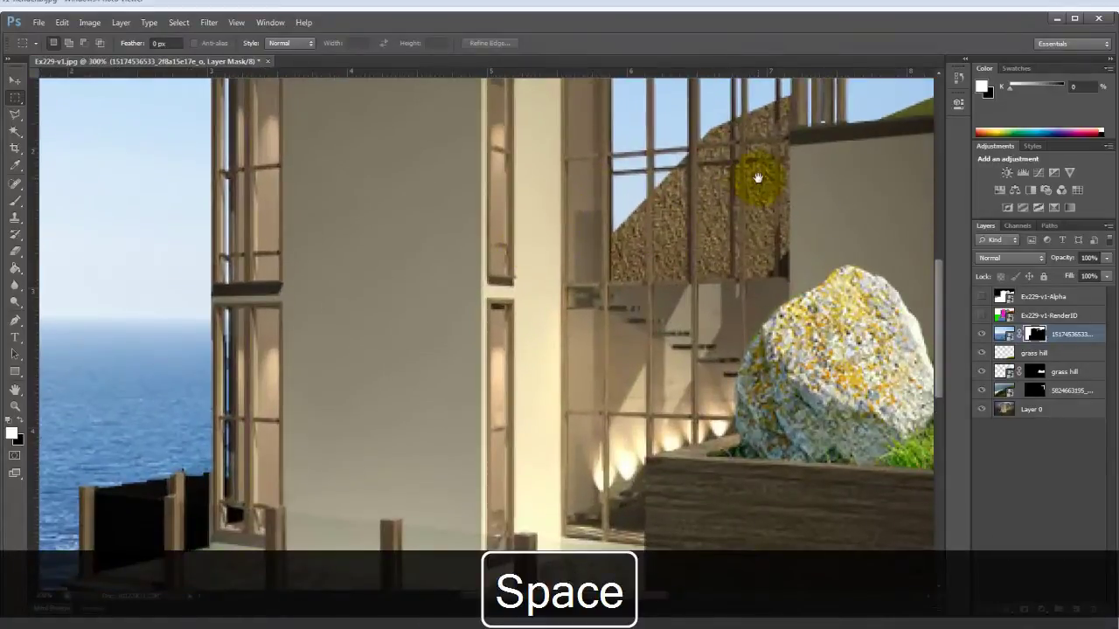
left_click_drag(622, 254, 404, 382)
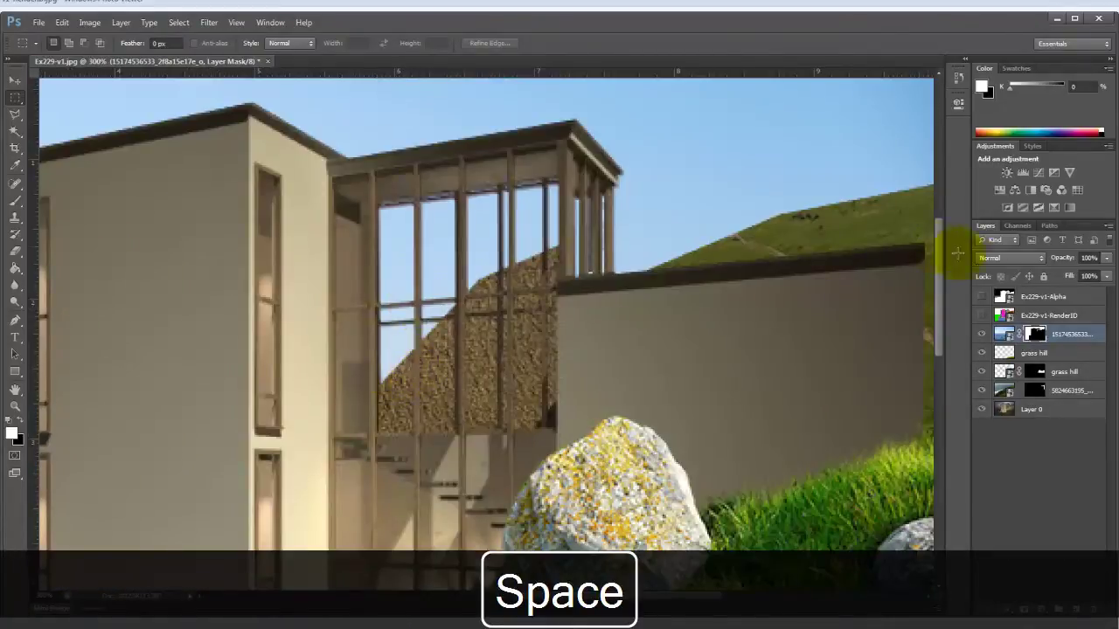
left_click(978, 316)
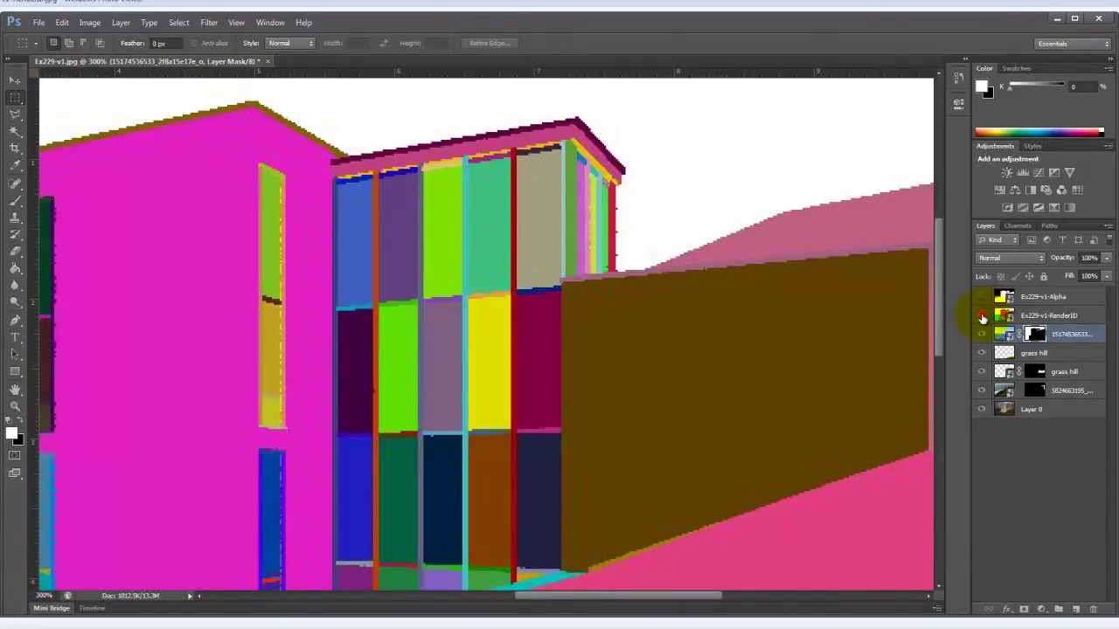
left_click(981, 316)
left_click(14, 114)
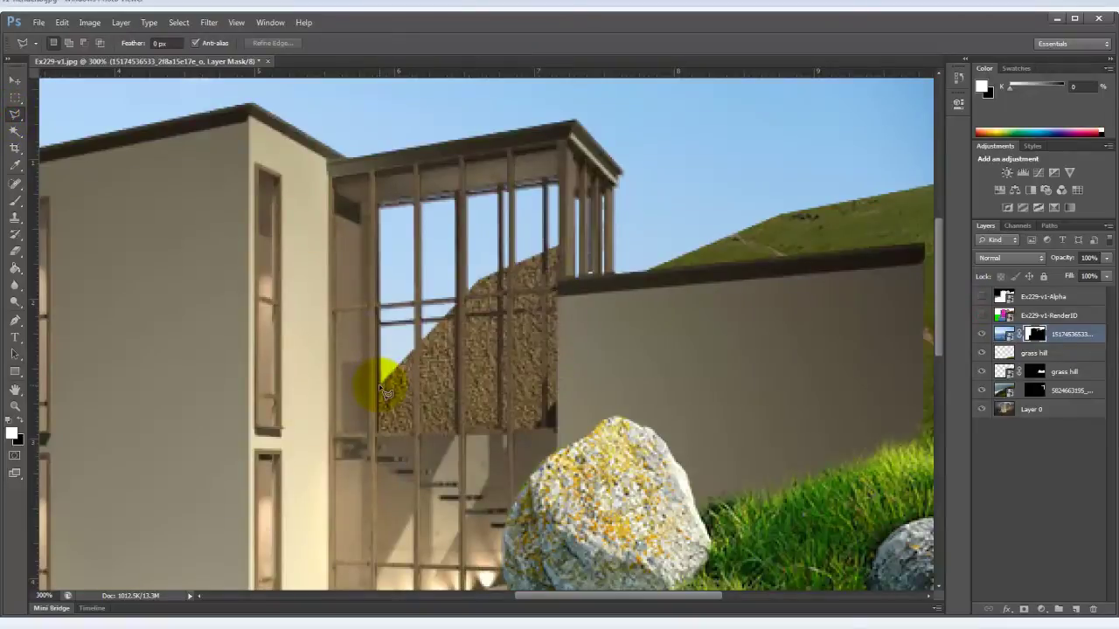
left_click(417, 437)
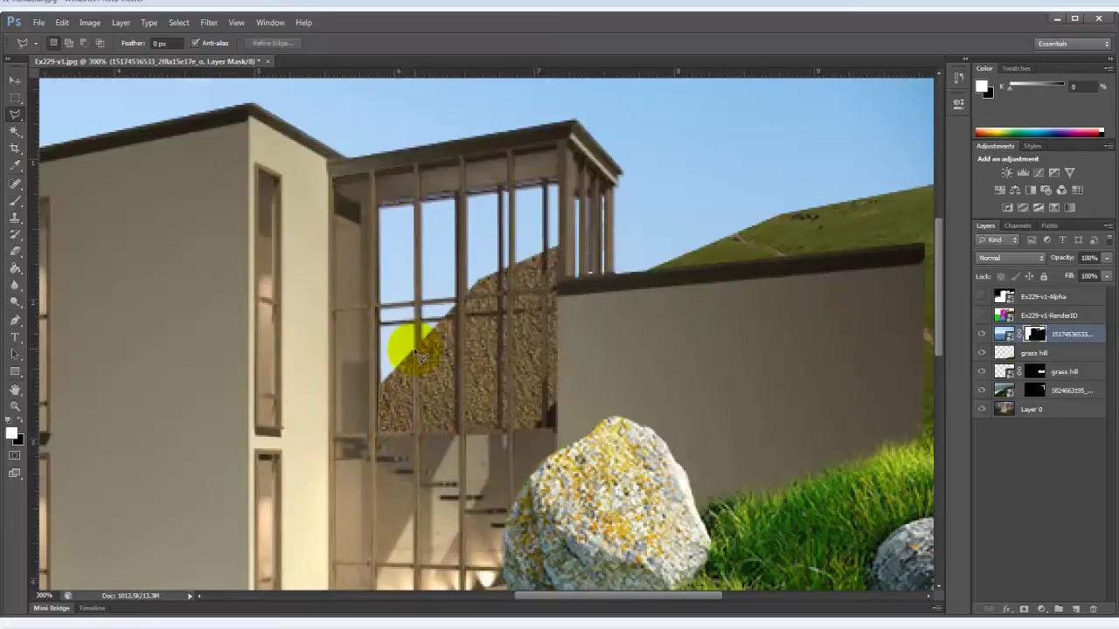
double_click(381, 385)
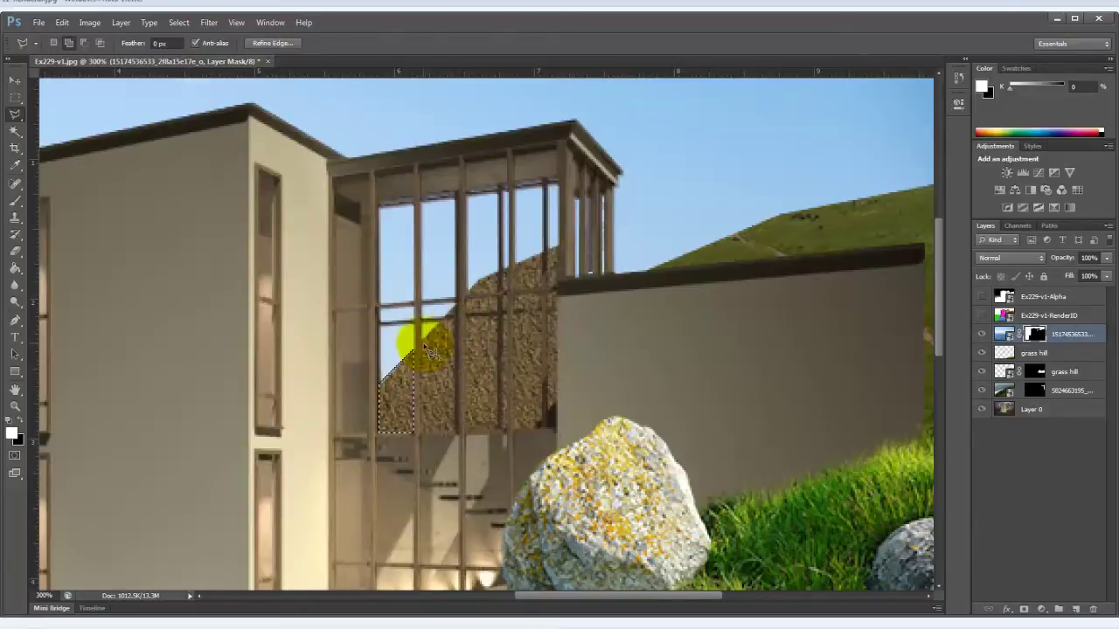
Step: Add the gravel slope in the second glass pane, between the mullions, to the lasso selection
left_click(422, 341)
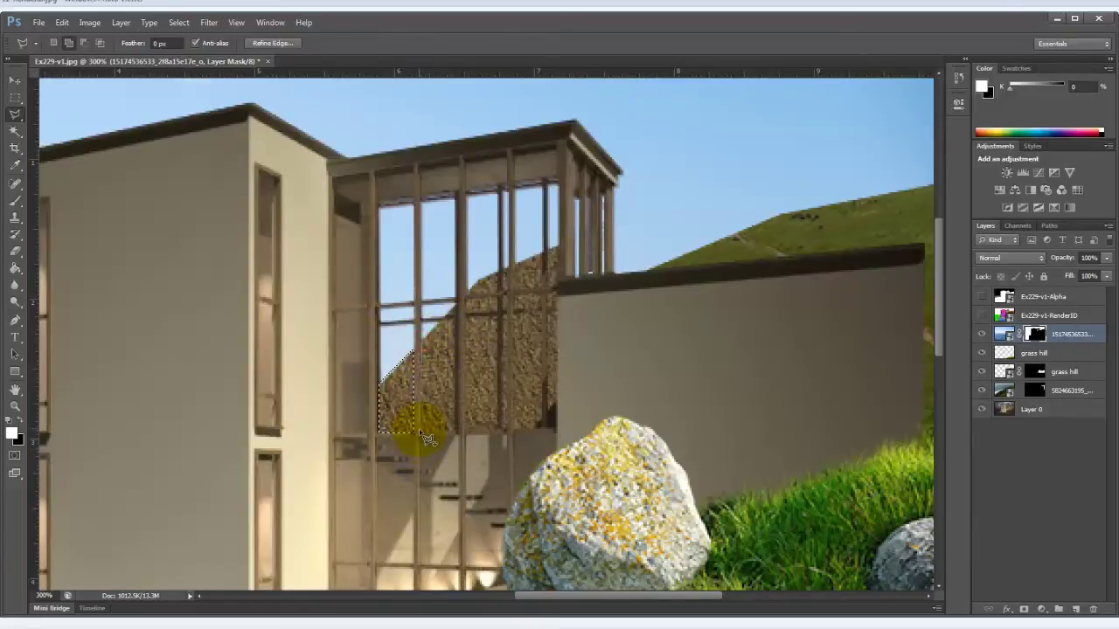
left_click(420, 431)
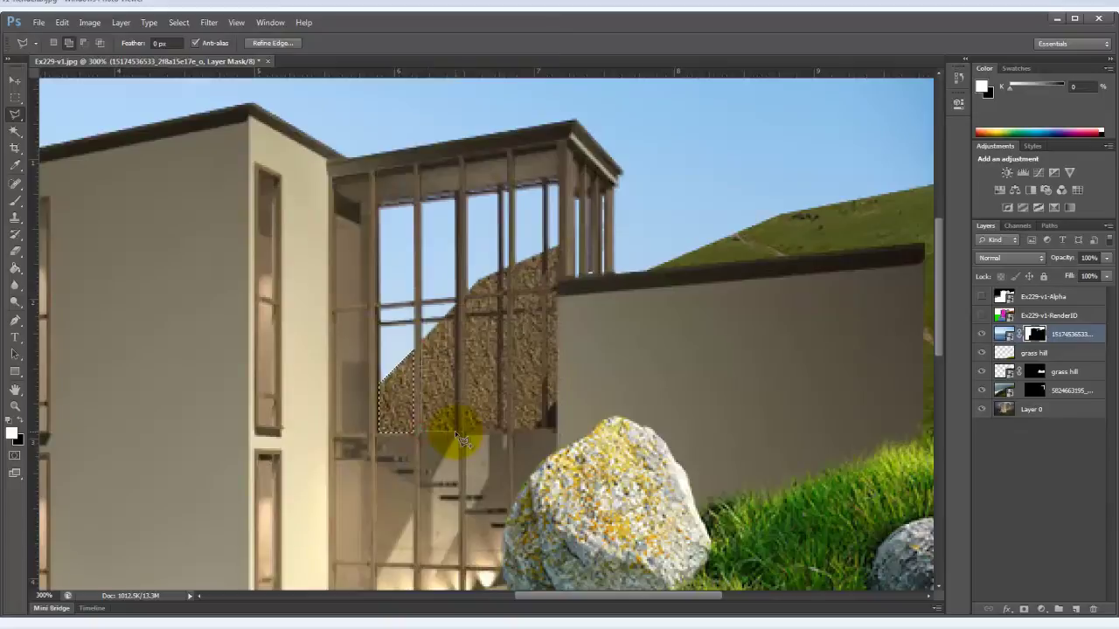
left_click(456, 430)
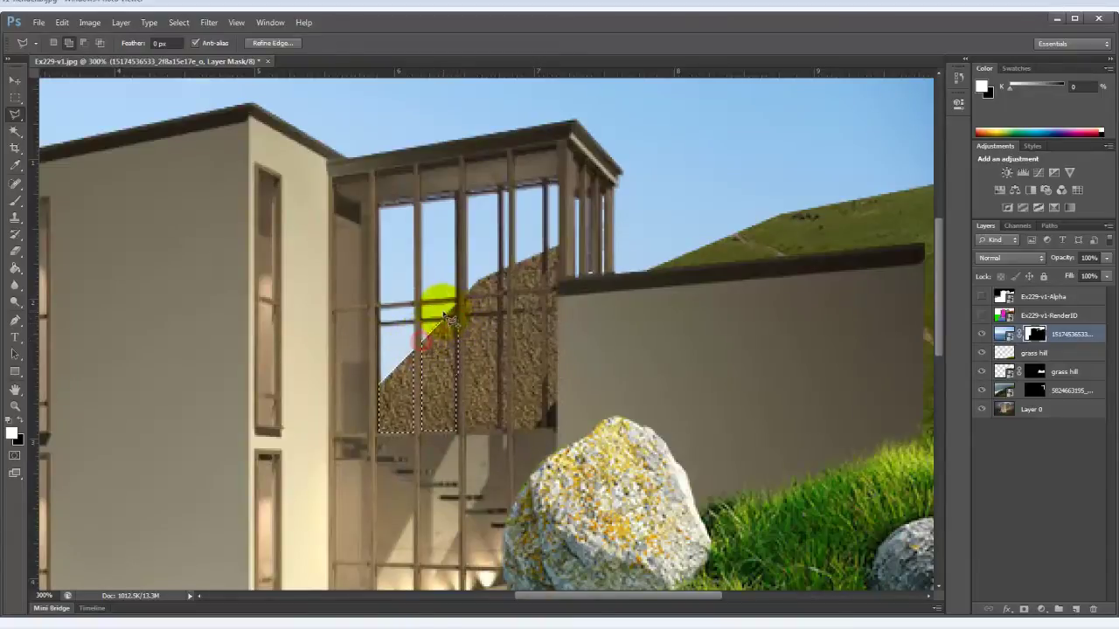
left_click(446, 317)
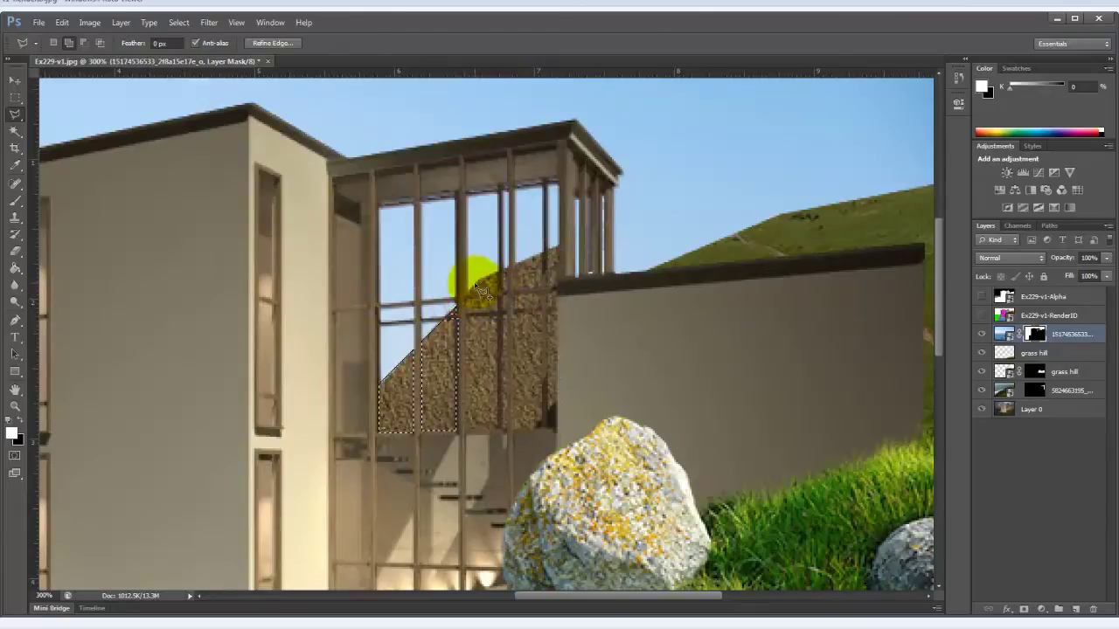
Step: Add the gravel area above the horizontal bar in the third glass pane to the selection
left_click(472, 287)
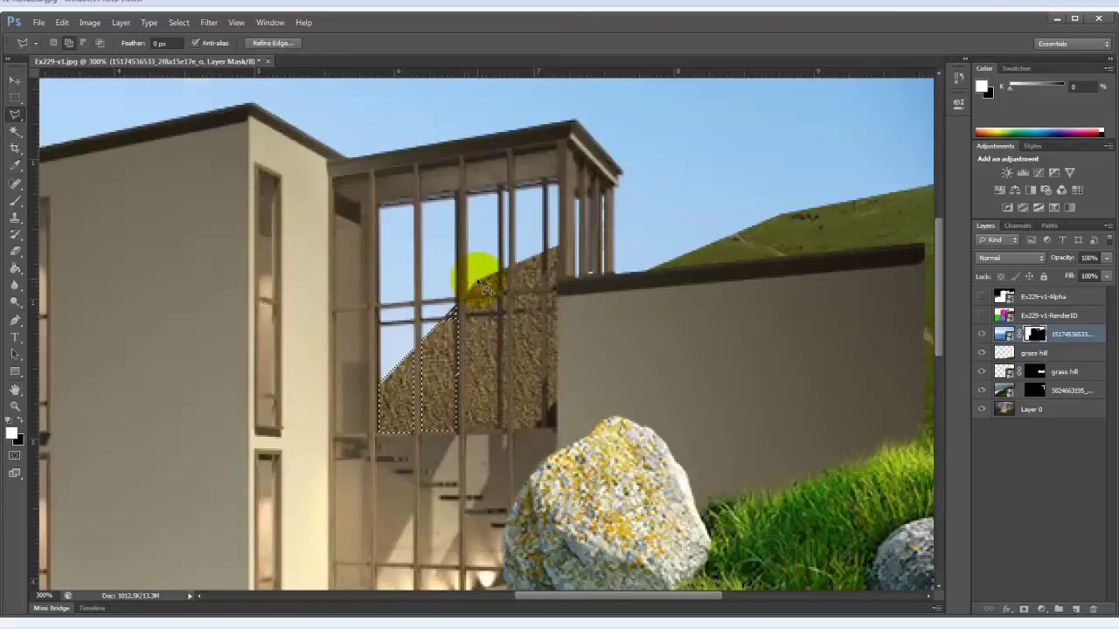
left_click(480, 280)
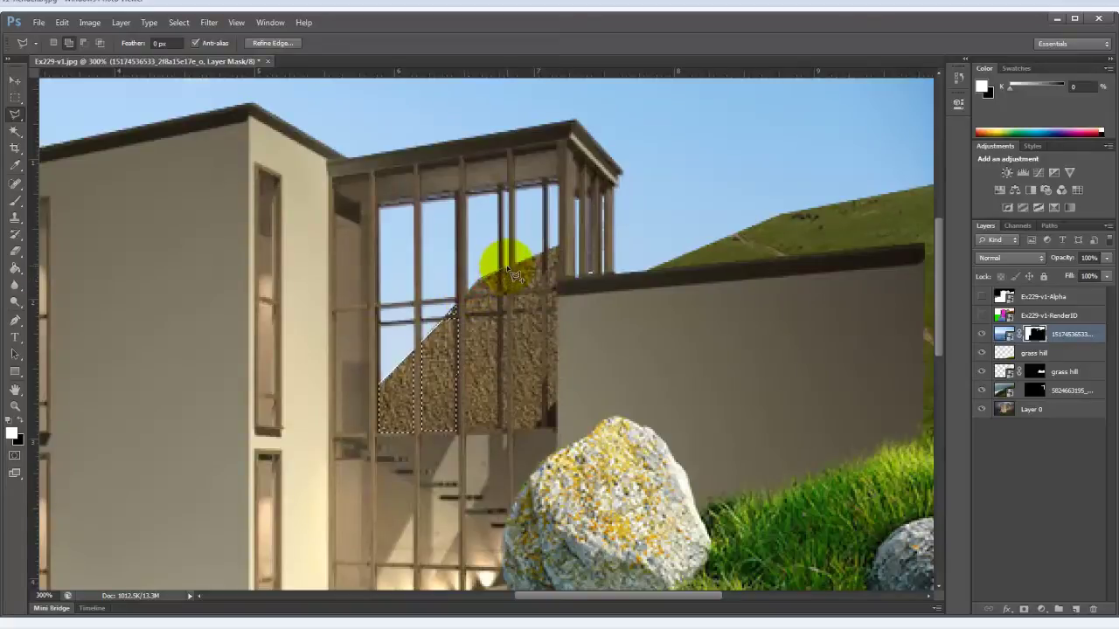
left_click(509, 291)
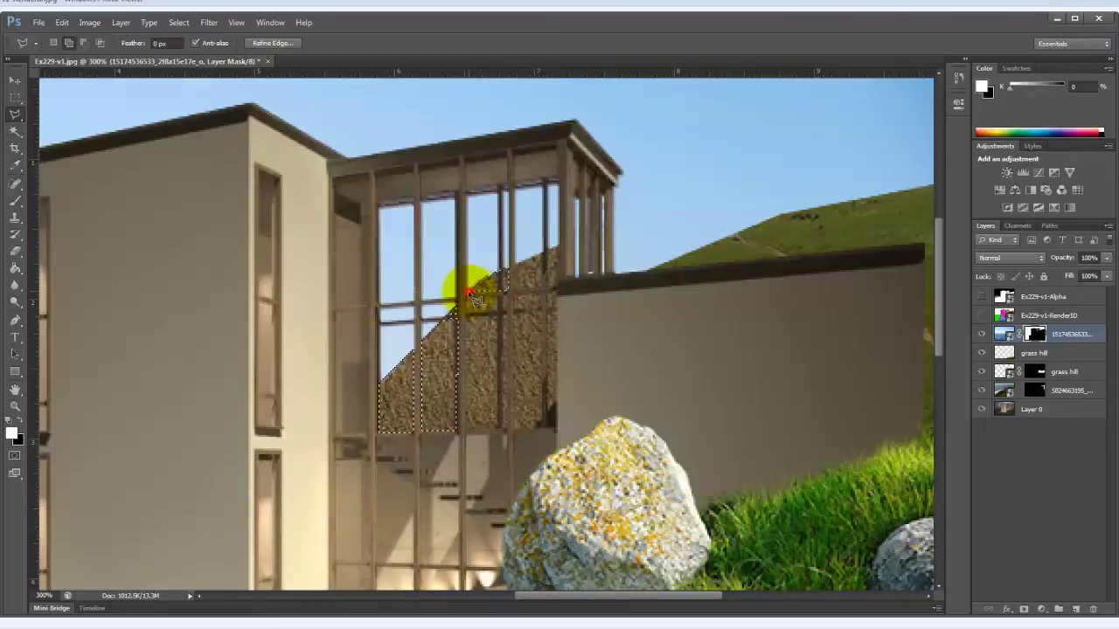
Step: Add the upper gravel areas in the fourth pane, on both sides of its thin rear mullion, to the selection
left_click(516, 265)
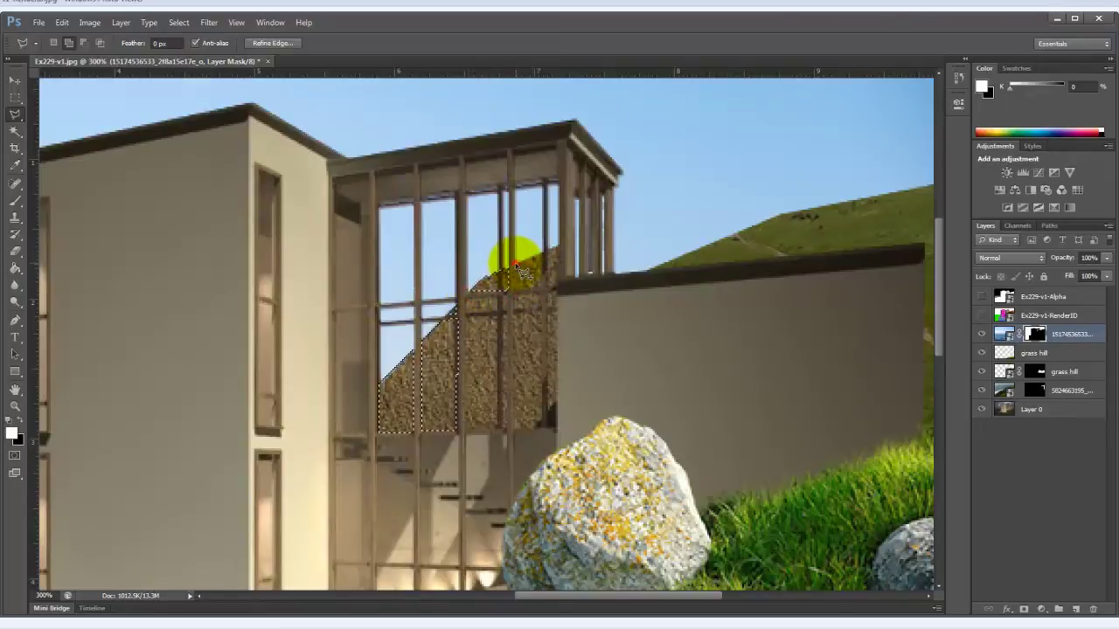
left_click(514, 290)
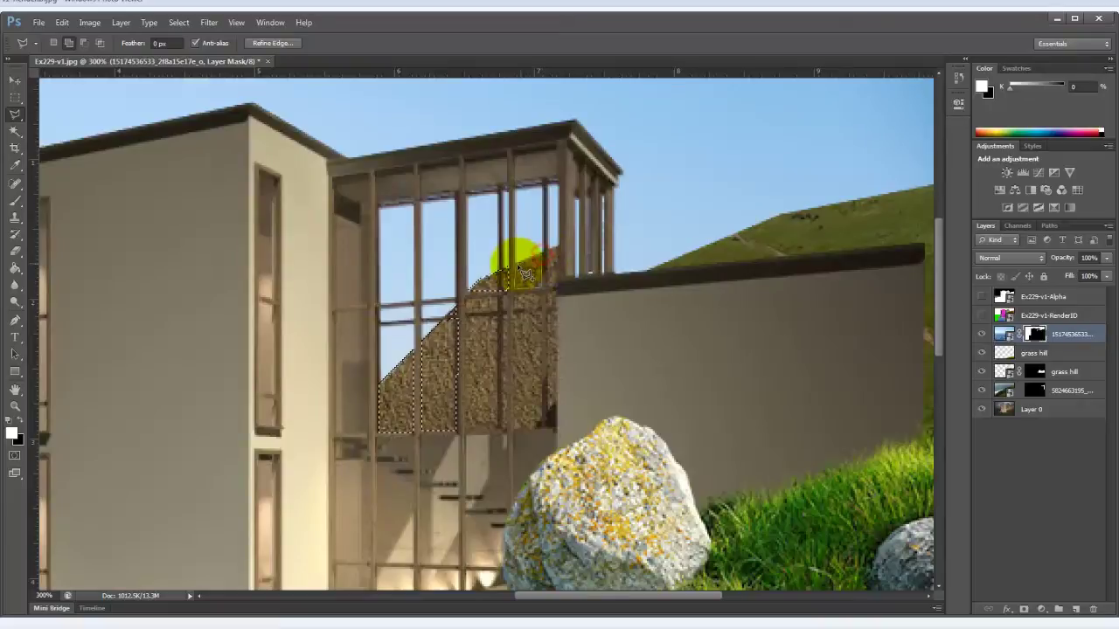
left_click(540, 256)
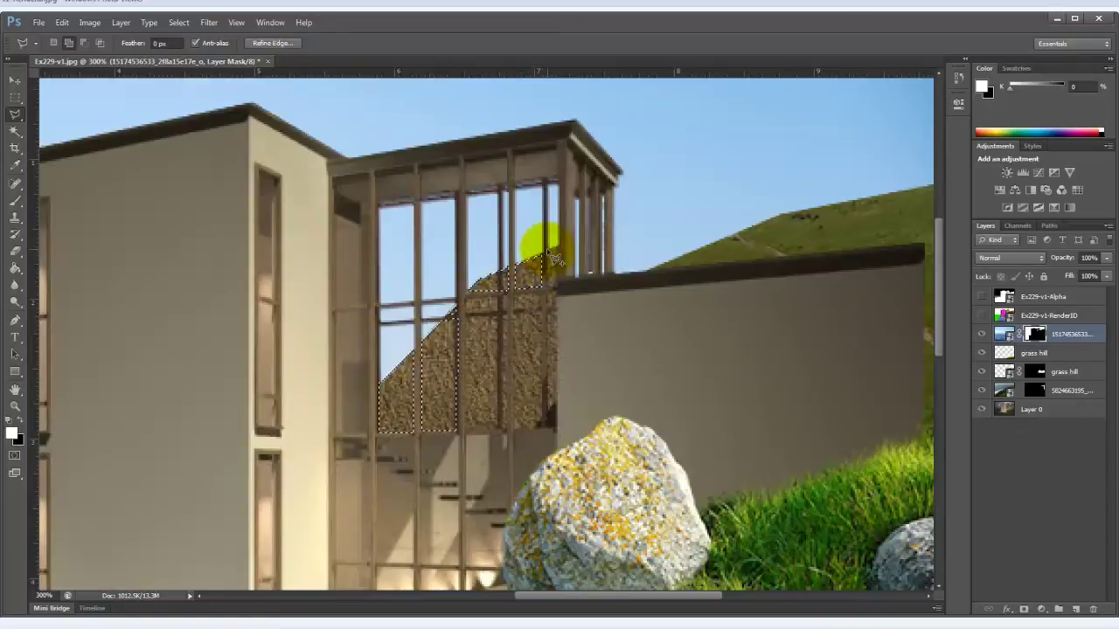
left_click(547, 249)
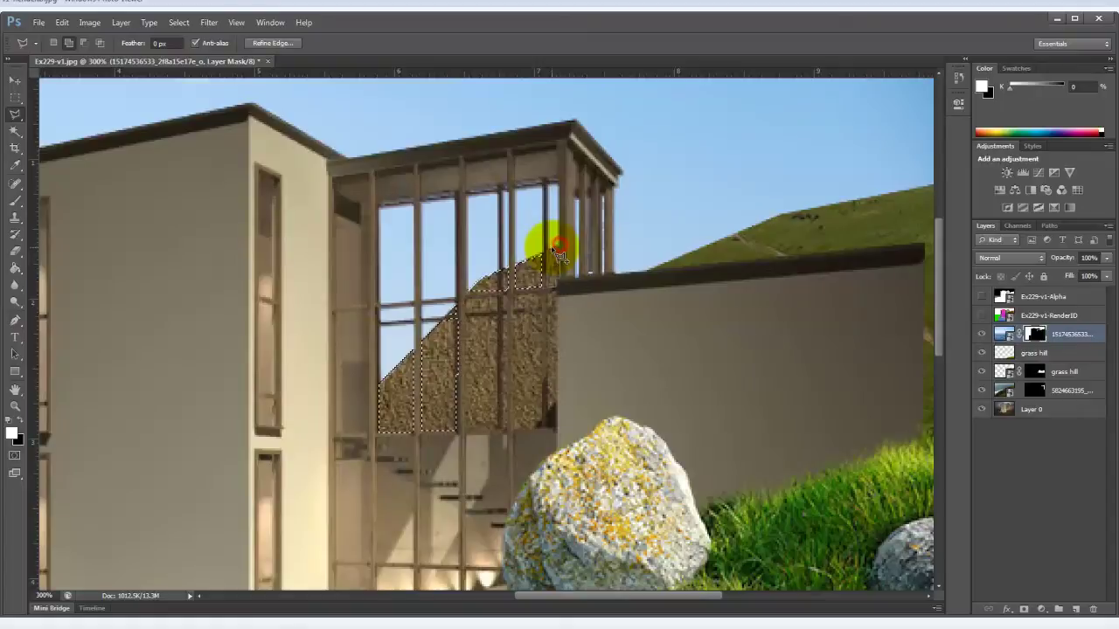
left_click(546, 251)
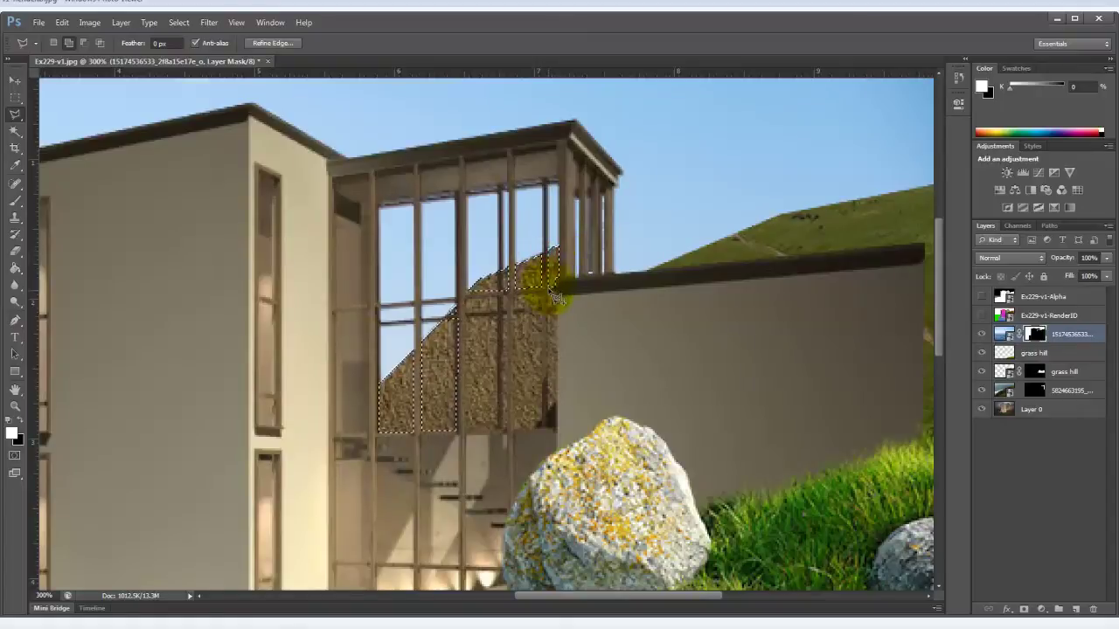
Step: Subtract the thin vertical mullion in the third glass pane from the selection
left_click(496, 267)
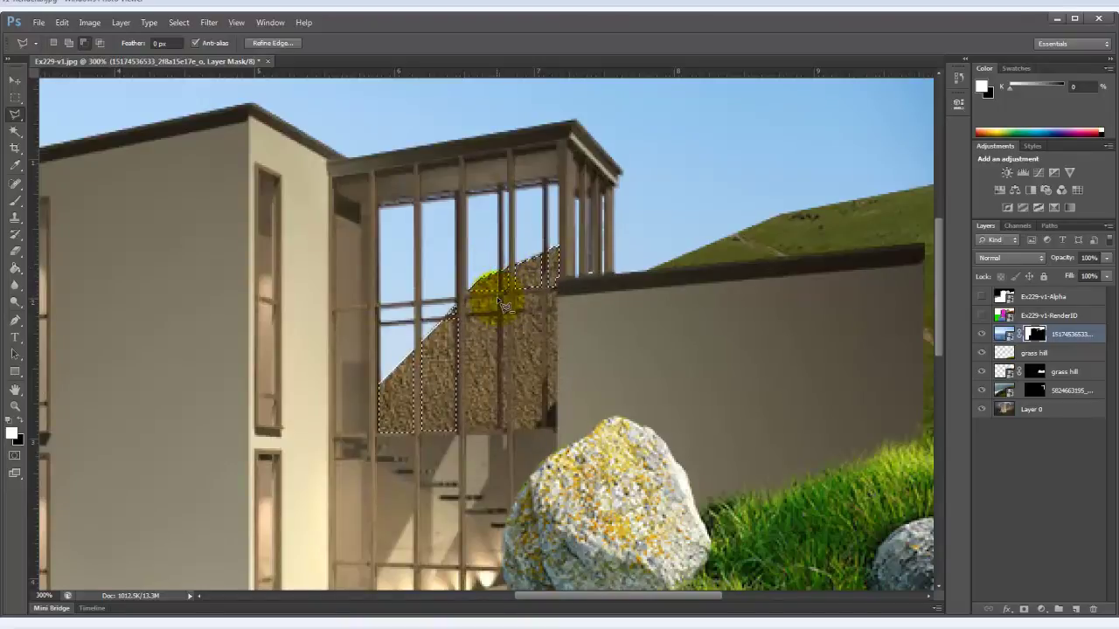
left_click(499, 294)
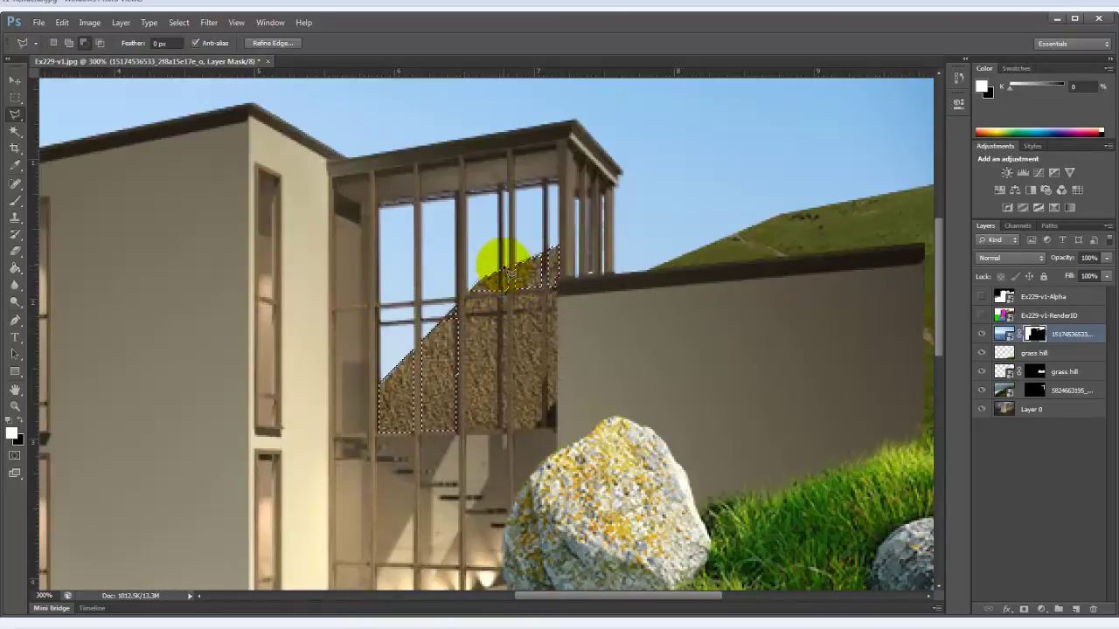
left_click(504, 263)
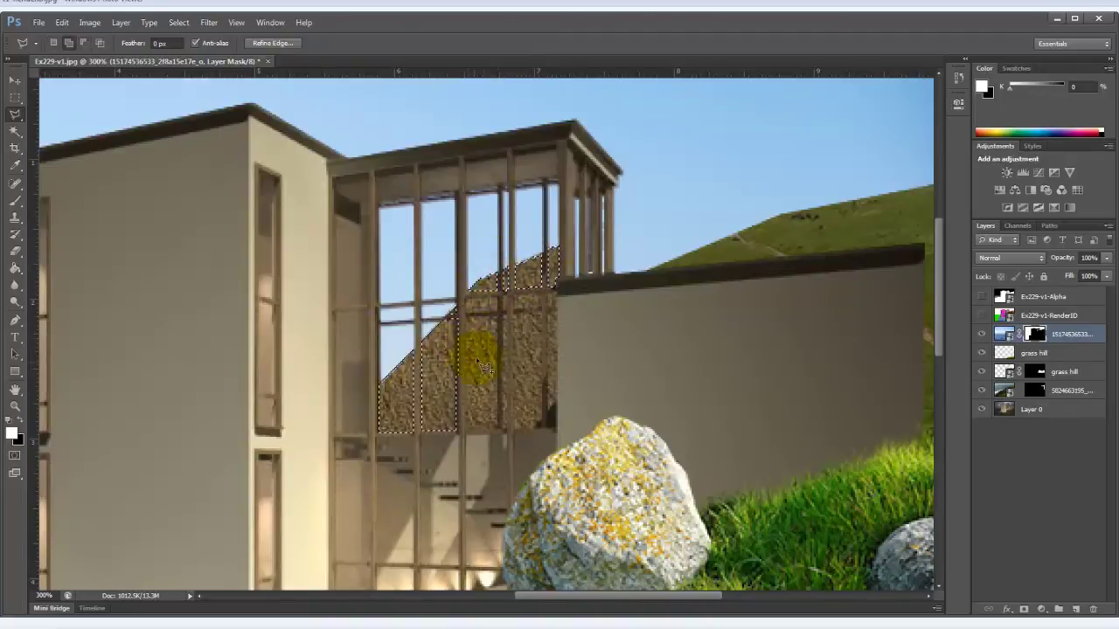
Step: Add the small gravel strip between the two horizontal bars in the third glass pane to the lasso selection
left_click(467, 301)
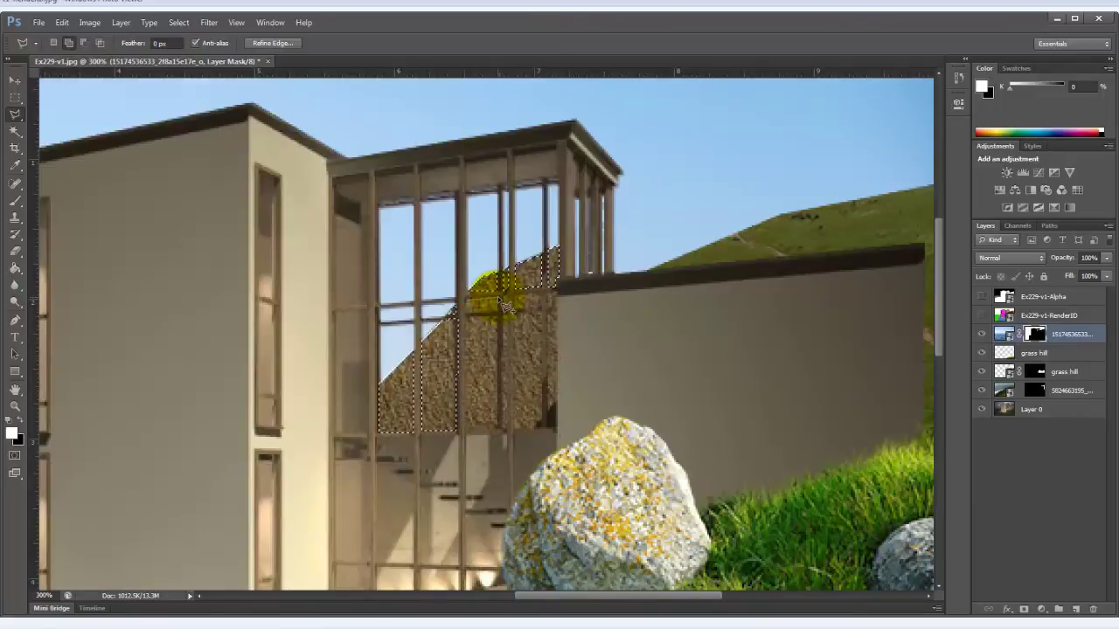
left_click(496, 300)
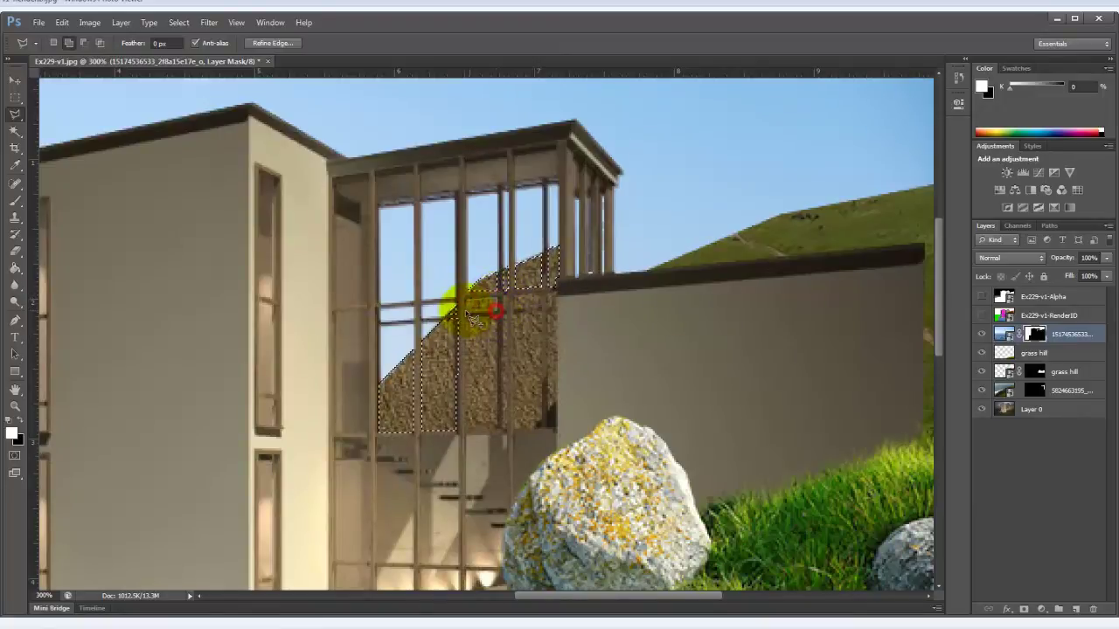
left_click(466, 312)
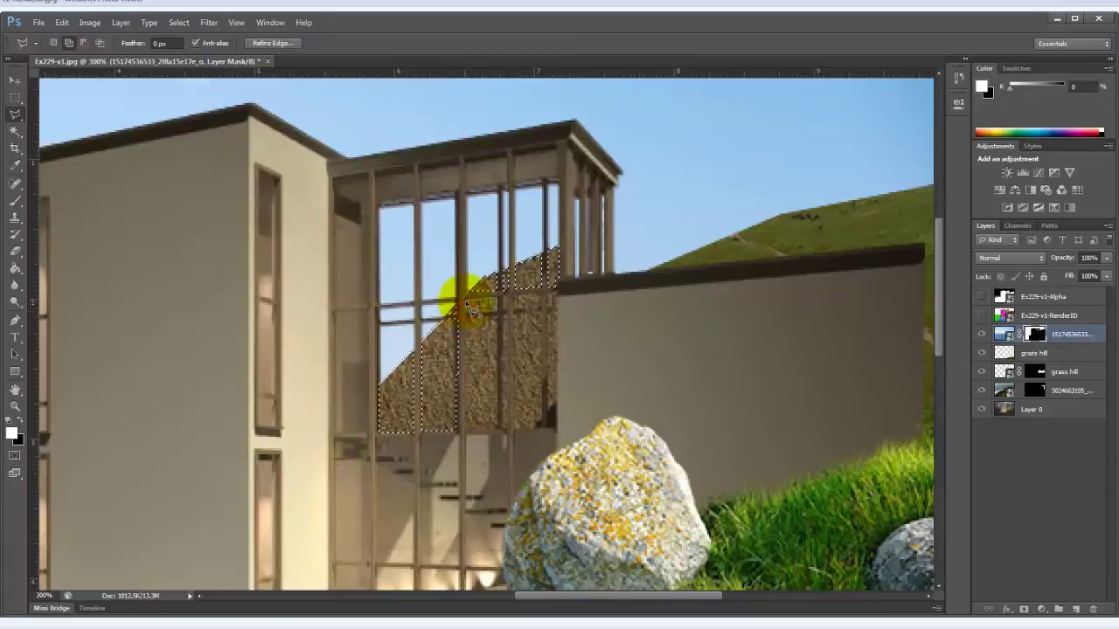
Step: Add the gravel area below the lower horizontal bar in the third glass pane to the selection, down to the gravel's bottom edge
left_click(467, 319)
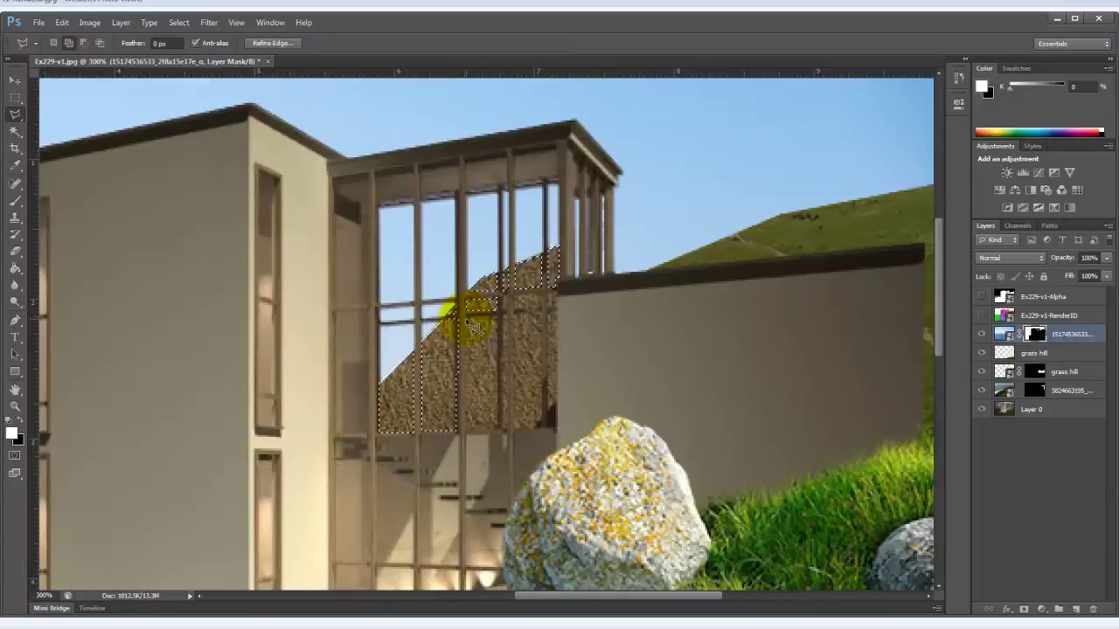
left_click(498, 312)
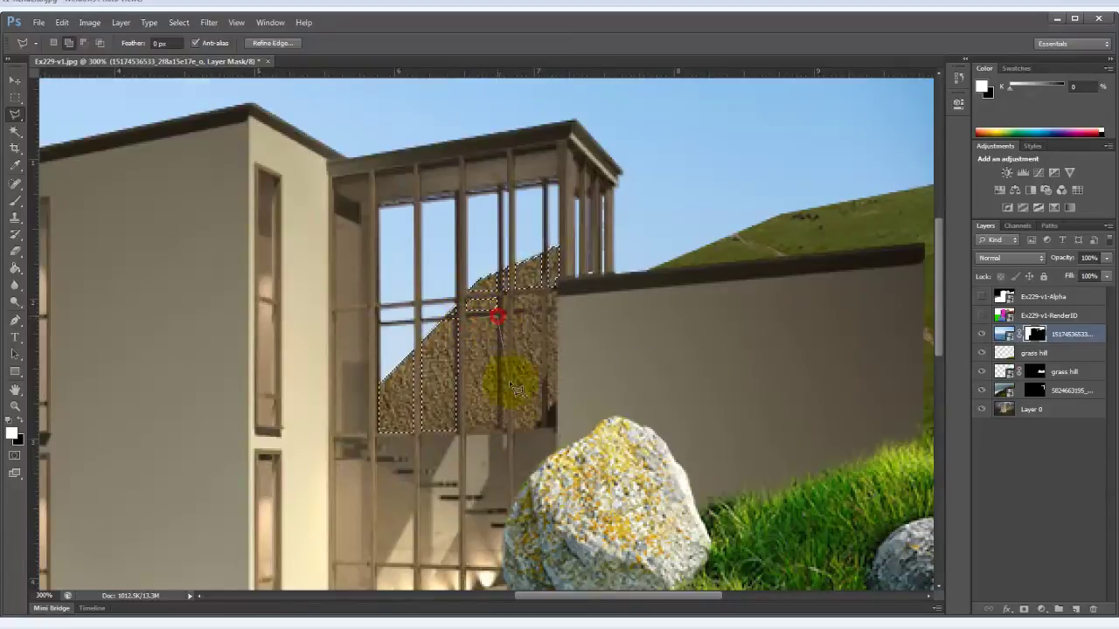
left_click(502, 426)
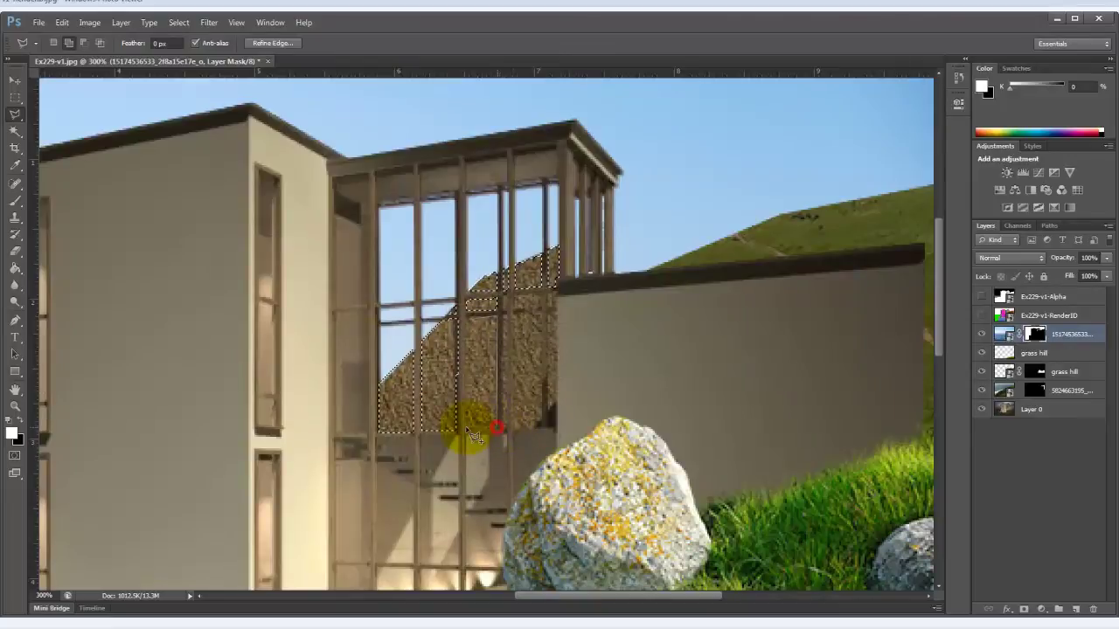
left_click(467, 429)
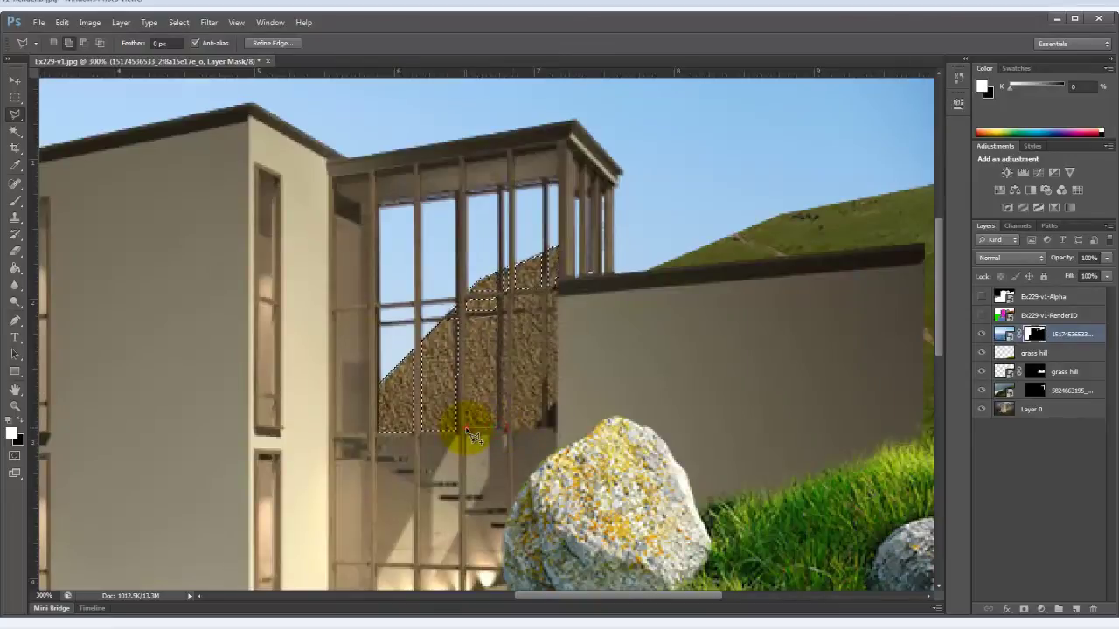
left_click(467, 317)
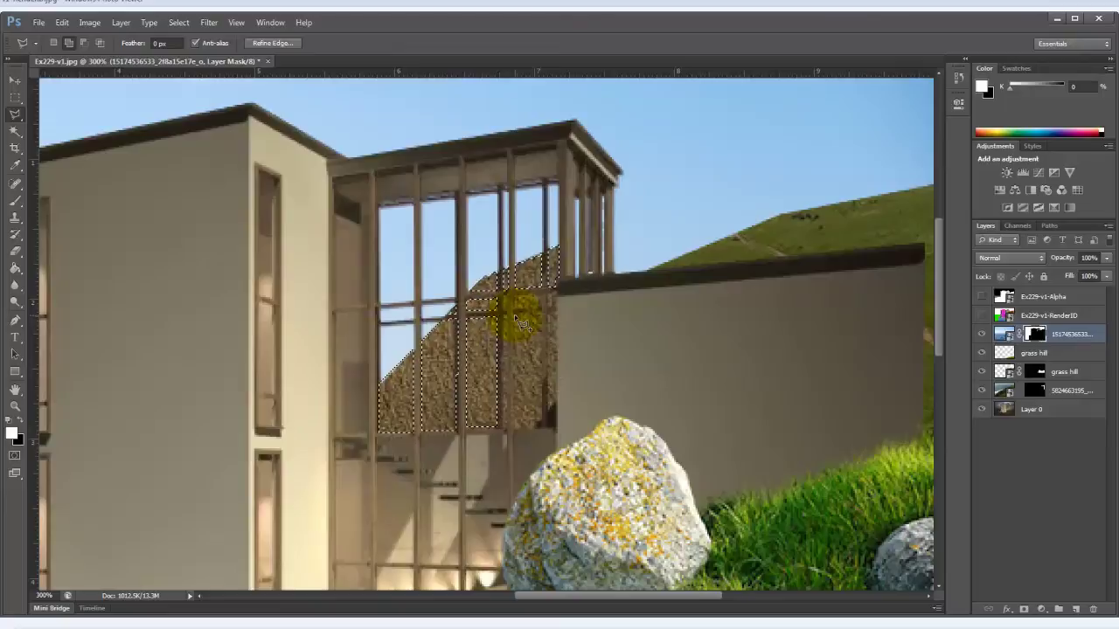
Step: Add the gravel area below the upper horizontal bar in the fourth glass pane to the selection, including its lower edge beside the wall
left_click(513, 314)
left_click(514, 427)
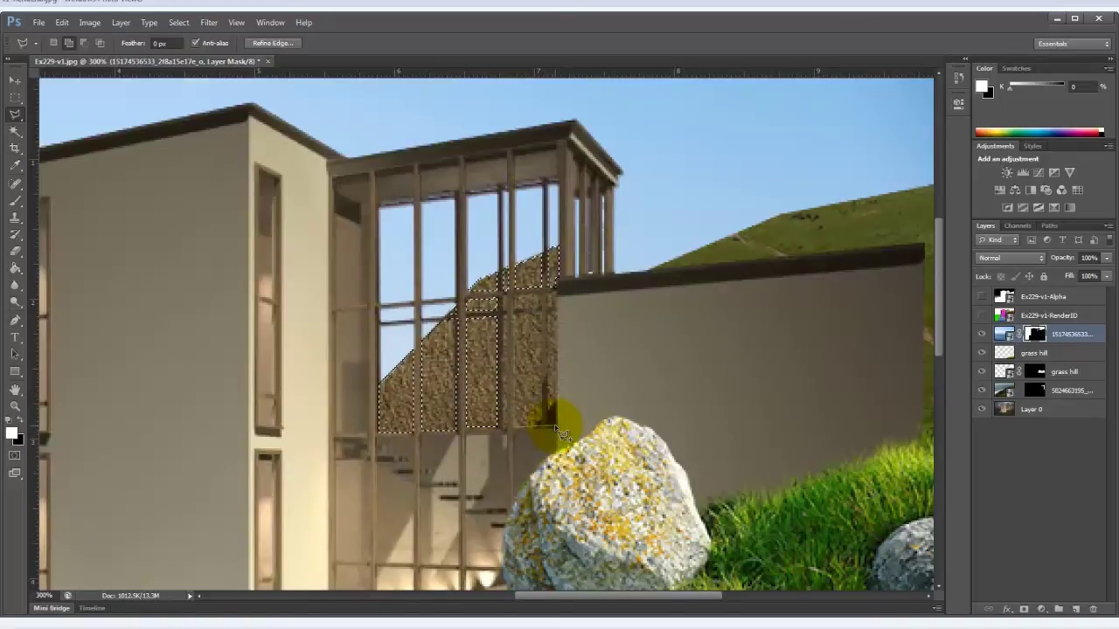
left_click(557, 428)
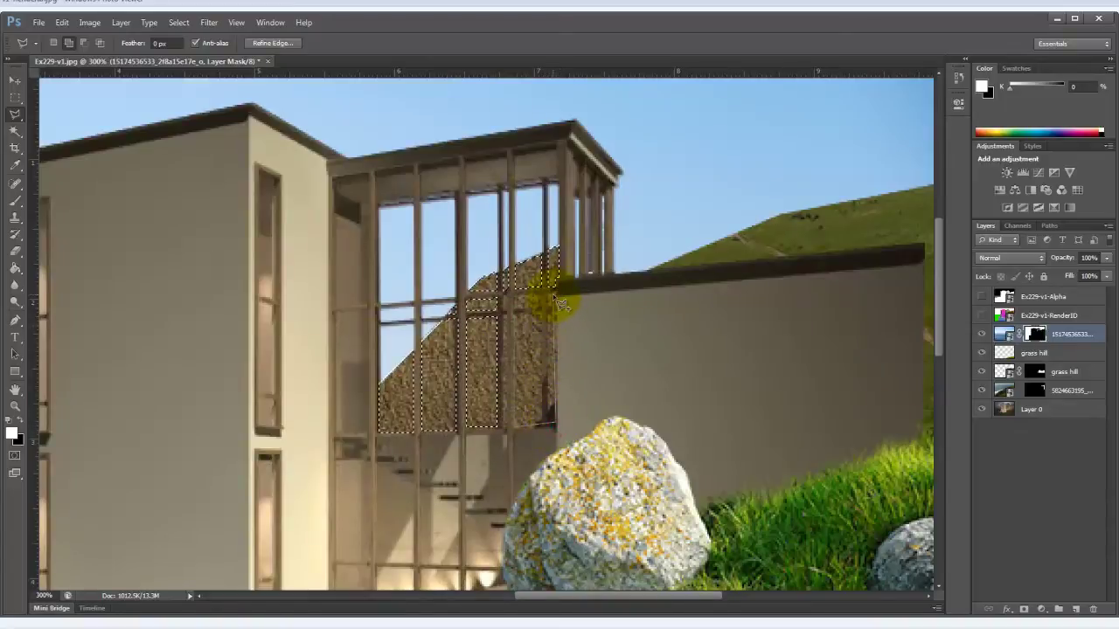
left_click(548, 292)
left_click(514, 298)
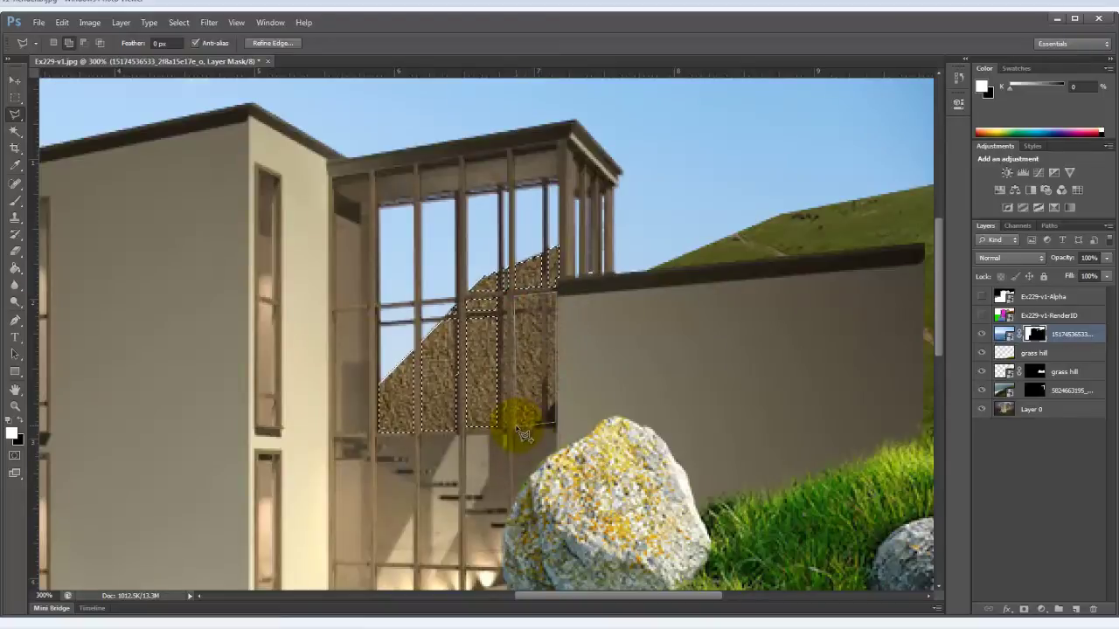
left_click(516, 427)
left_click(513, 425)
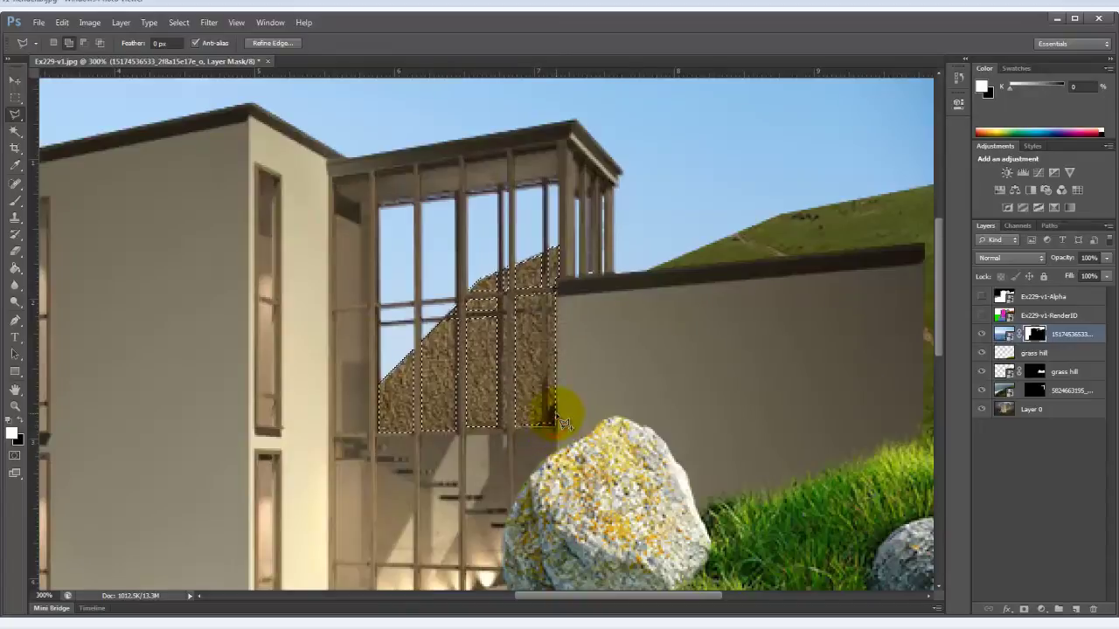
left_click(516, 426)
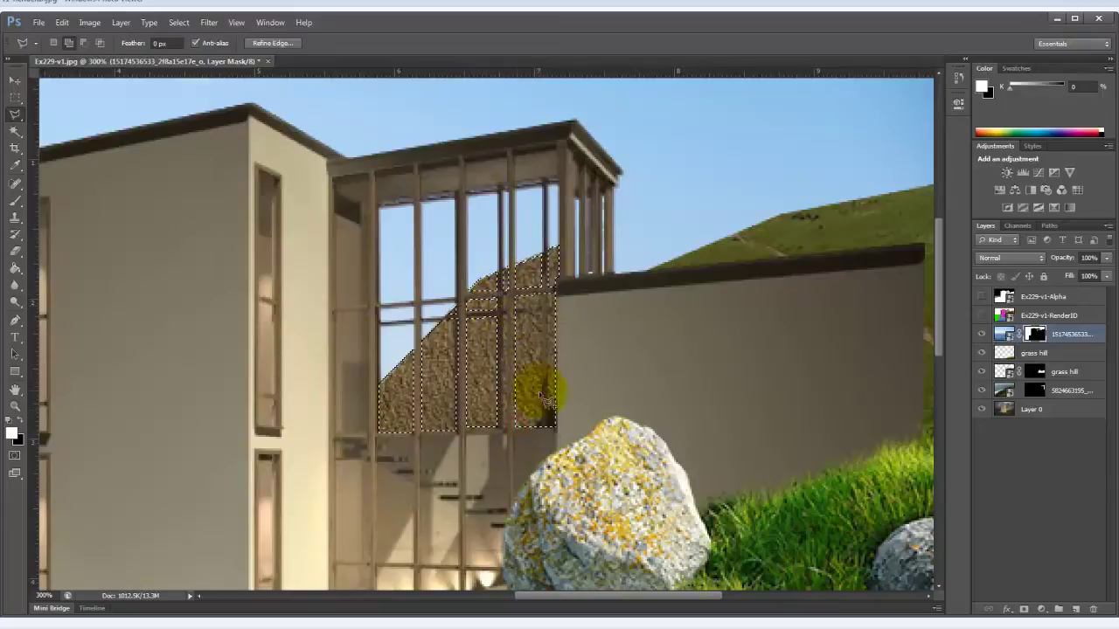
left_click(519, 415)
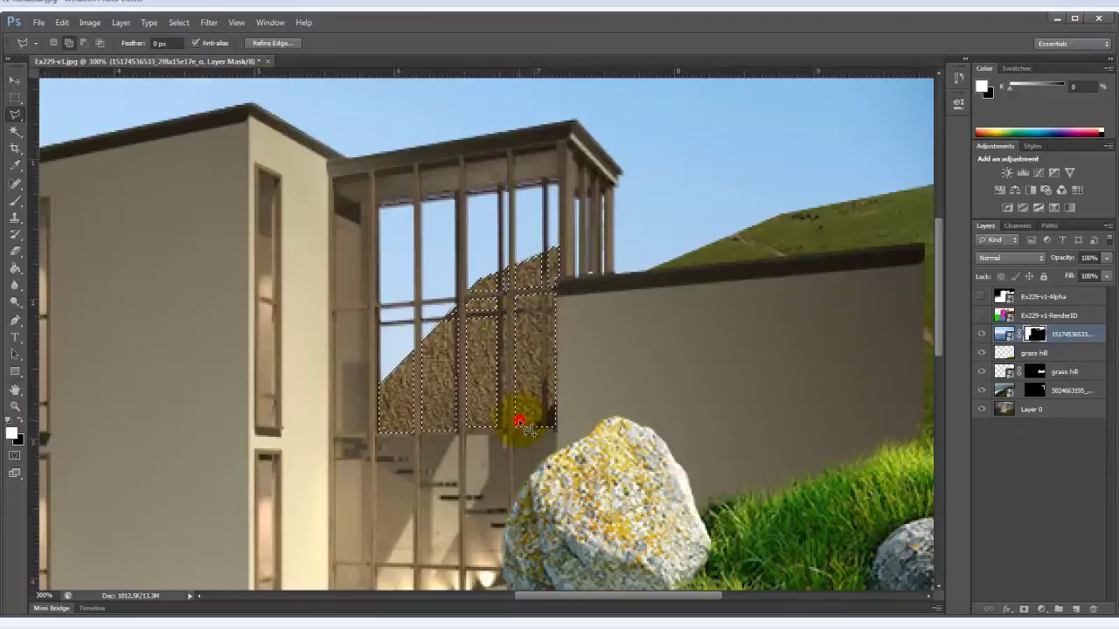
Step: Add the narrow vertical gravel sliver between the third pane's thin rear mullion and the adjacent front mullion to the selection
left_click(499, 293)
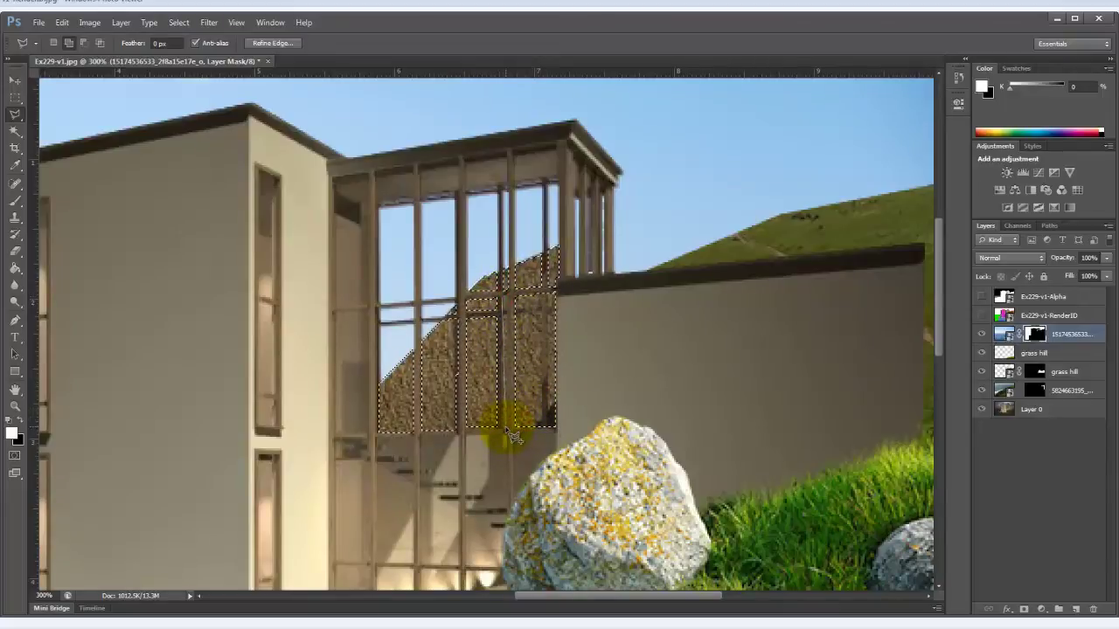
left_click(508, 429)
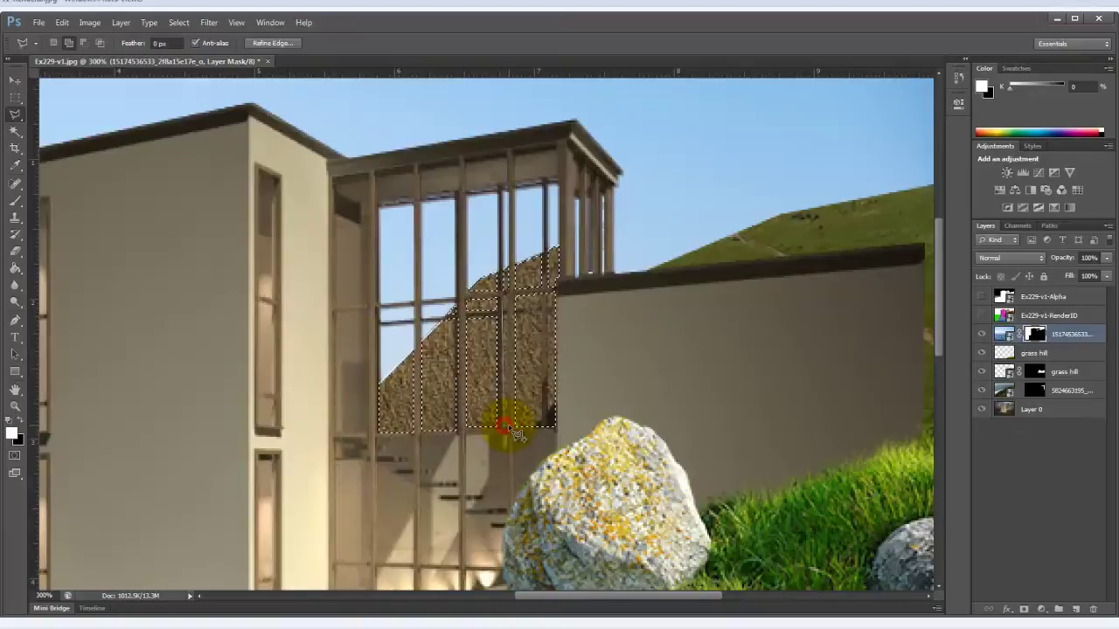
left_click(512, 427)
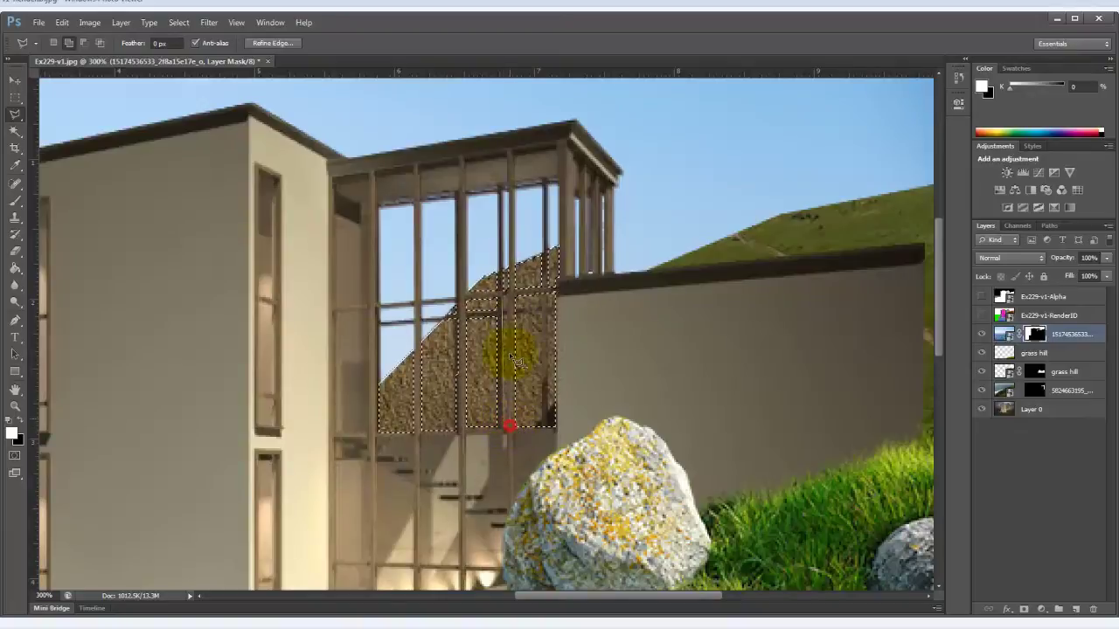
left_click(500, 293)
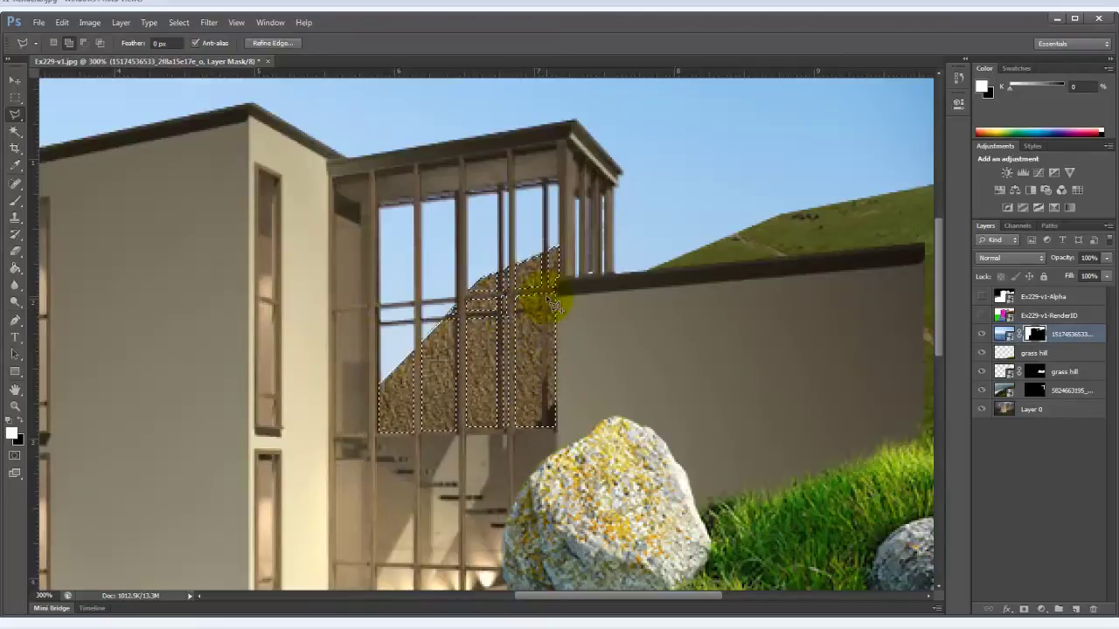
Step: Subtract the lower horizontal bar crossing the fourth glass pane from the selection
left_click(497, 311)
double_click(568, 314)
left_click(562, 310)
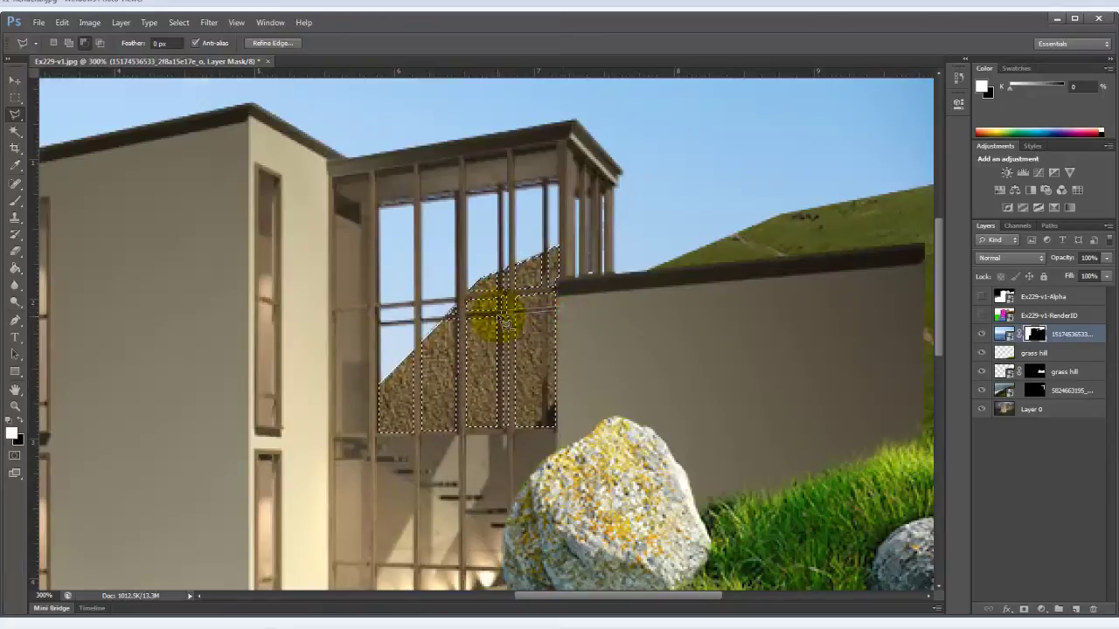
left_click(497, 310)
Step: Subtract the thin vertical rear mullion in the lower part of the fourth glass pane from the selection
double_click(544, 296)
left_click(538, 294)
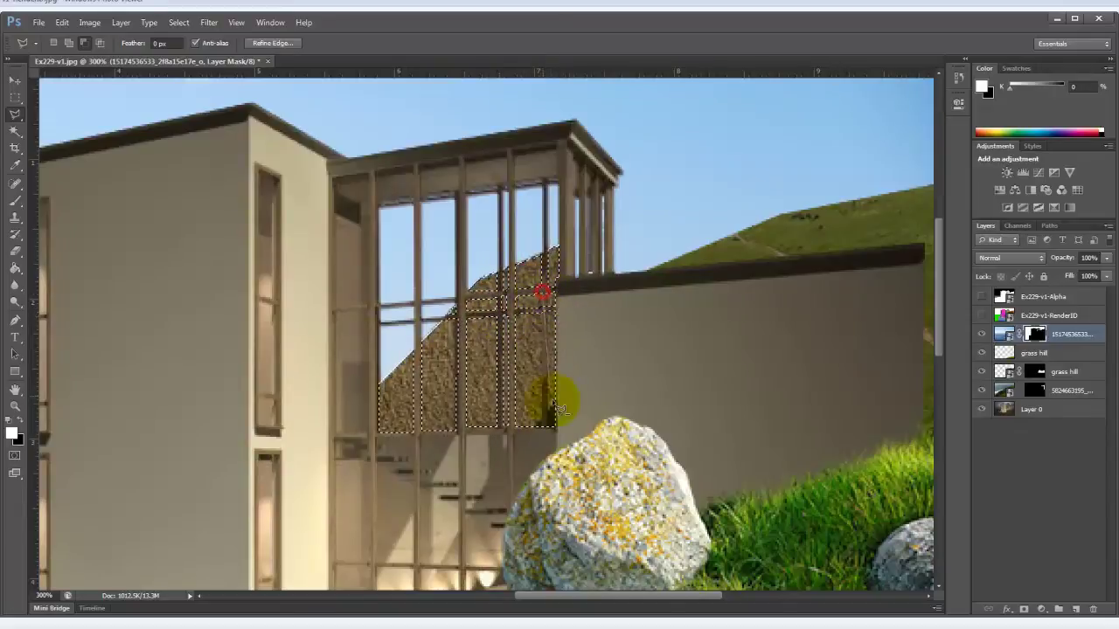
left_click(544, 434)
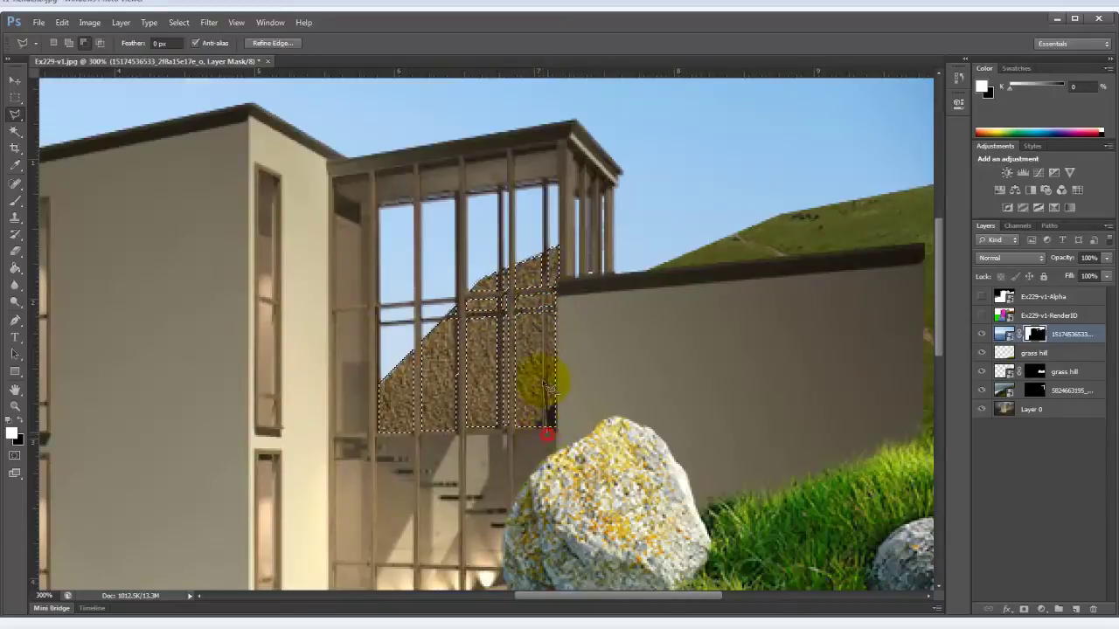
Step: Subtract the narrow window mullion beside the right-hand wall from the stone hillside selection
left_click(539, 292)
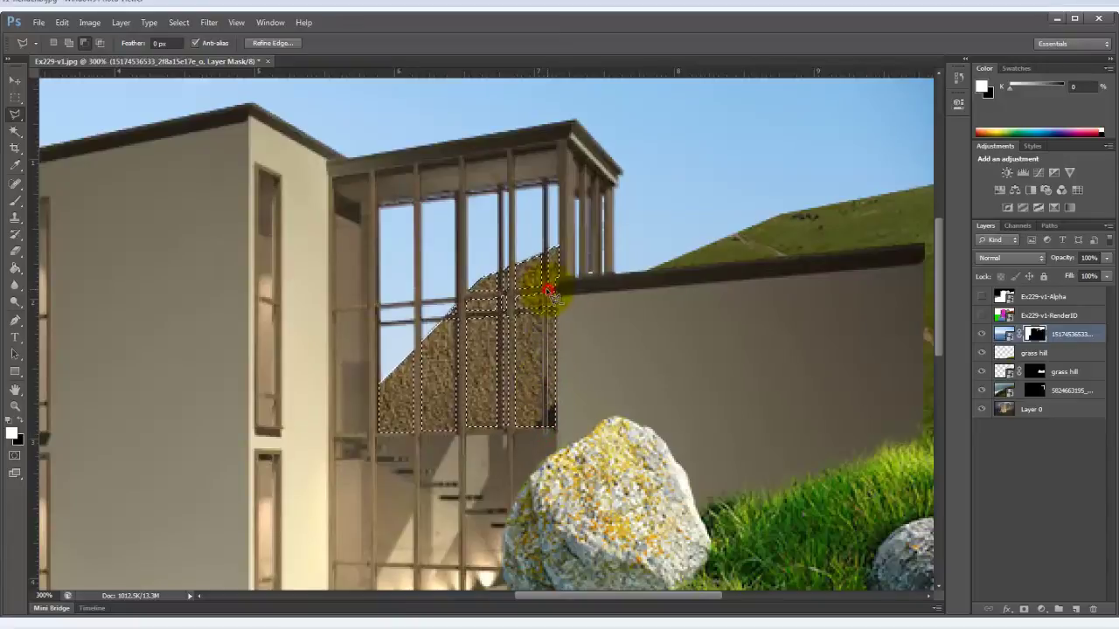
left_click(545, 292)
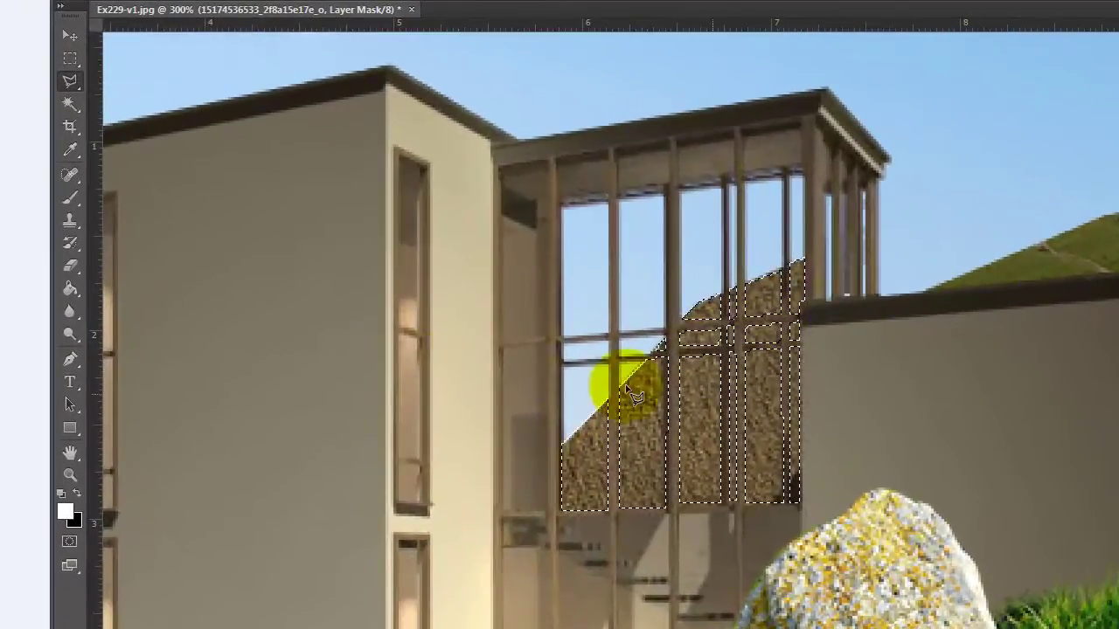
key("alt+f")
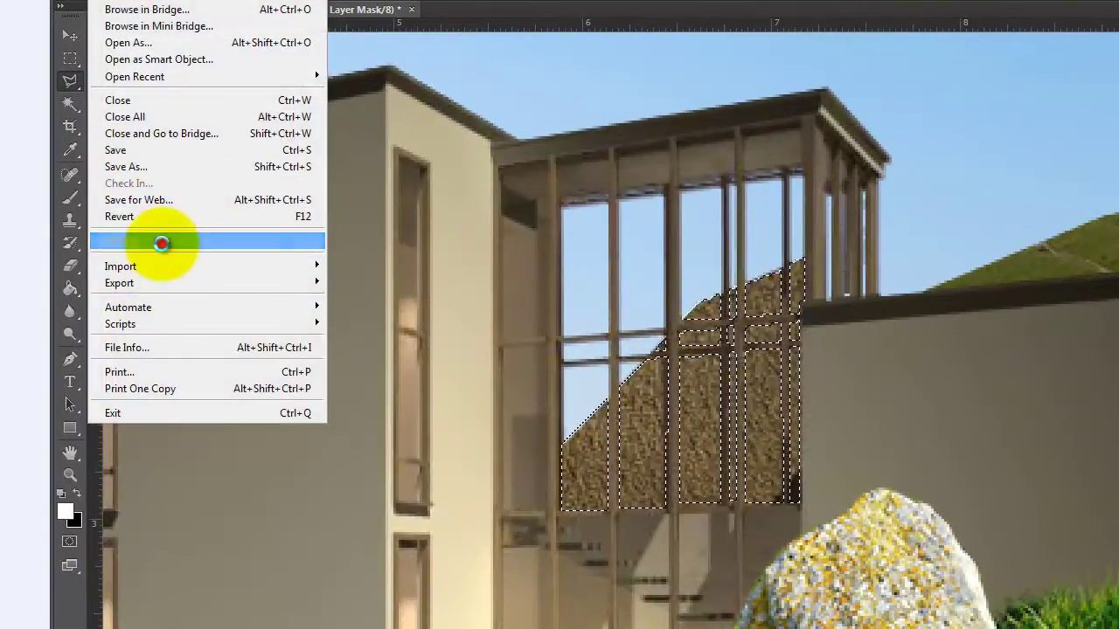
left_click(157, 241)
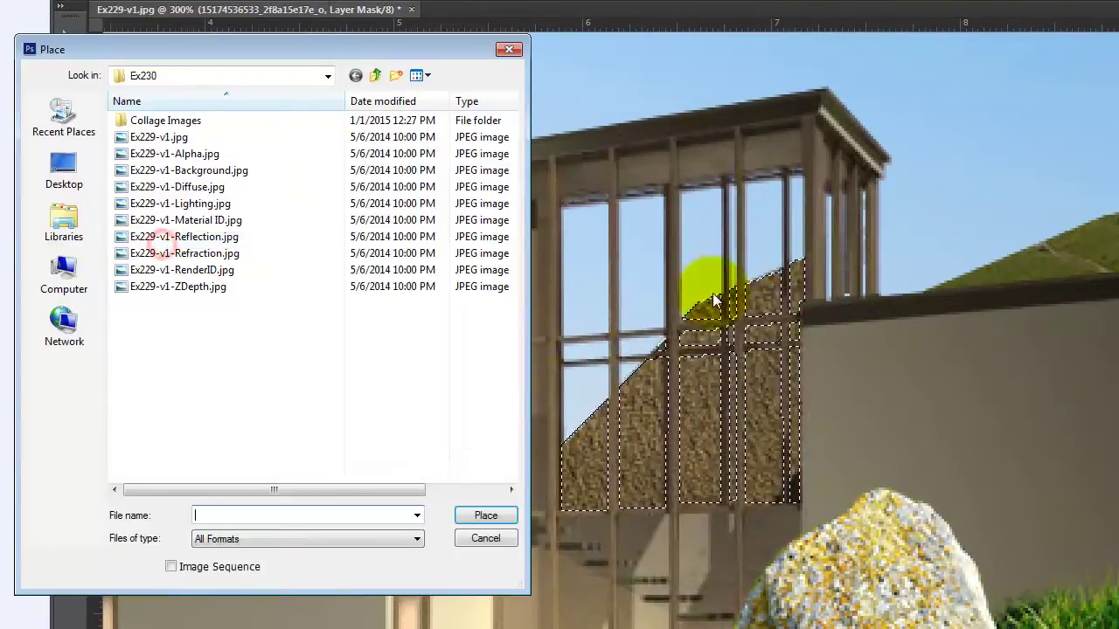
double_click(174, 122)
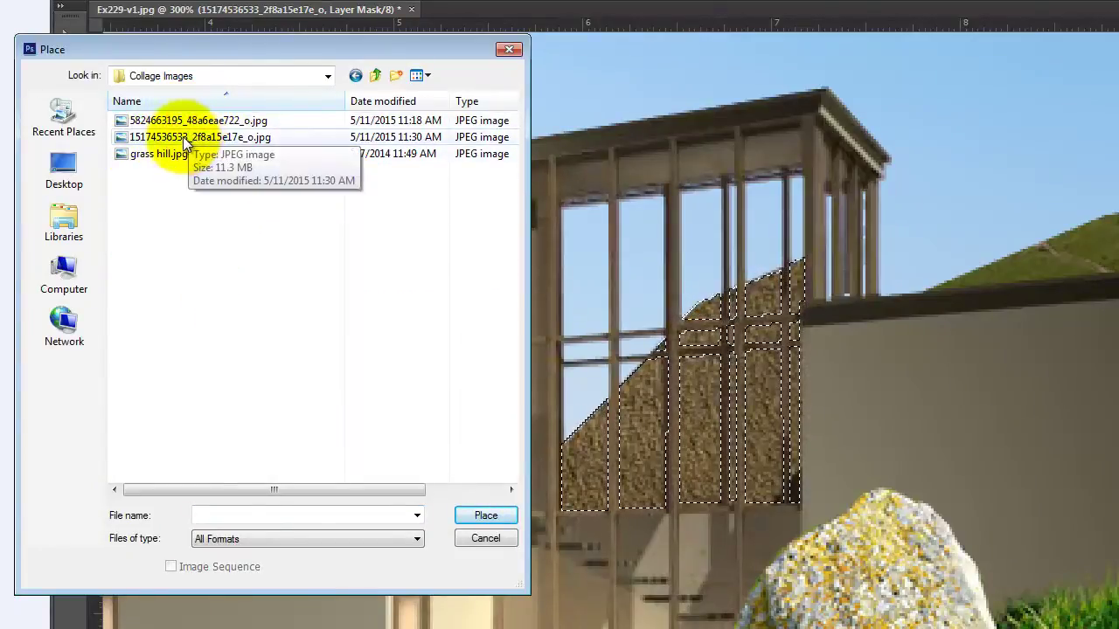
left_click(183, 138)
left_click(194, 123)
left_click(503, 517)
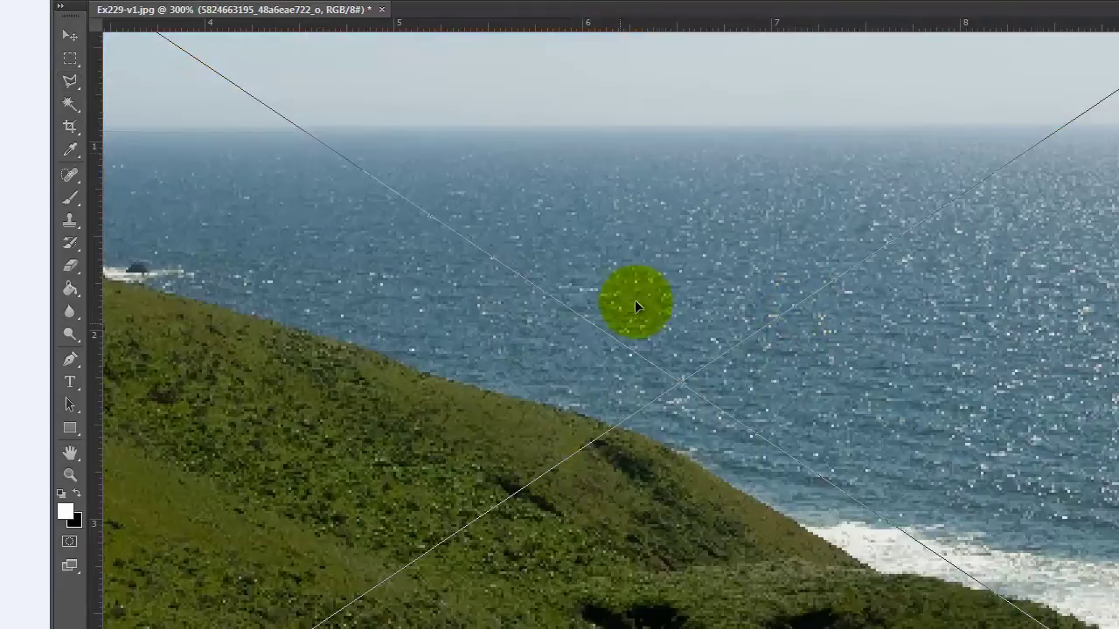
Step: Flip the placed coastal image horizontally and move it so its grassy slope covers the glazed tower
left_click(138, 1)
mouse_move(194, 301)
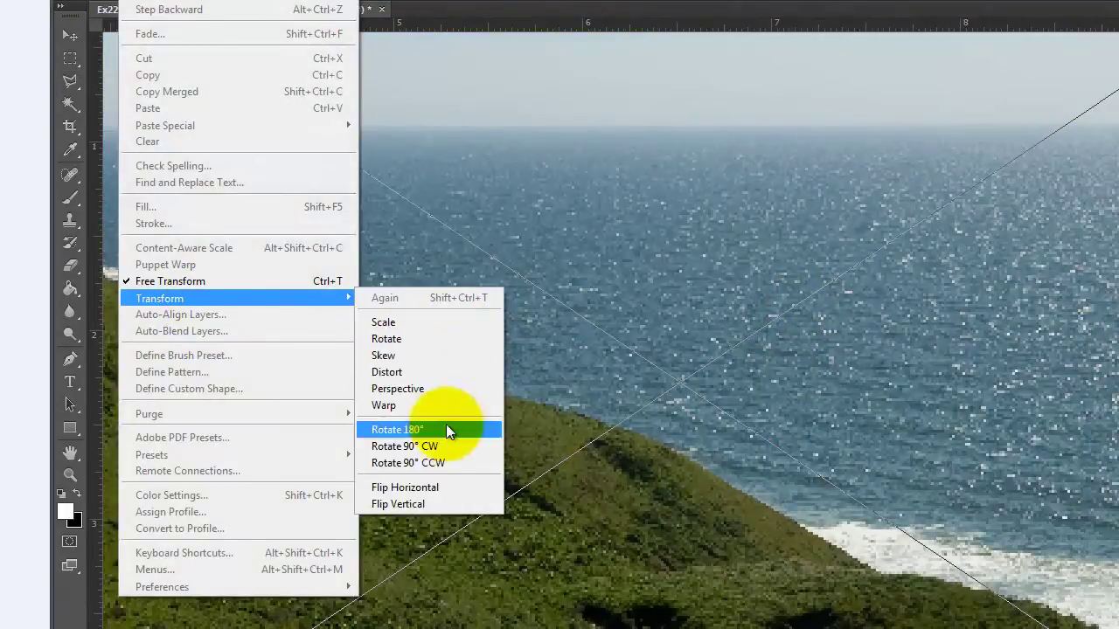
left_click(444, 488)
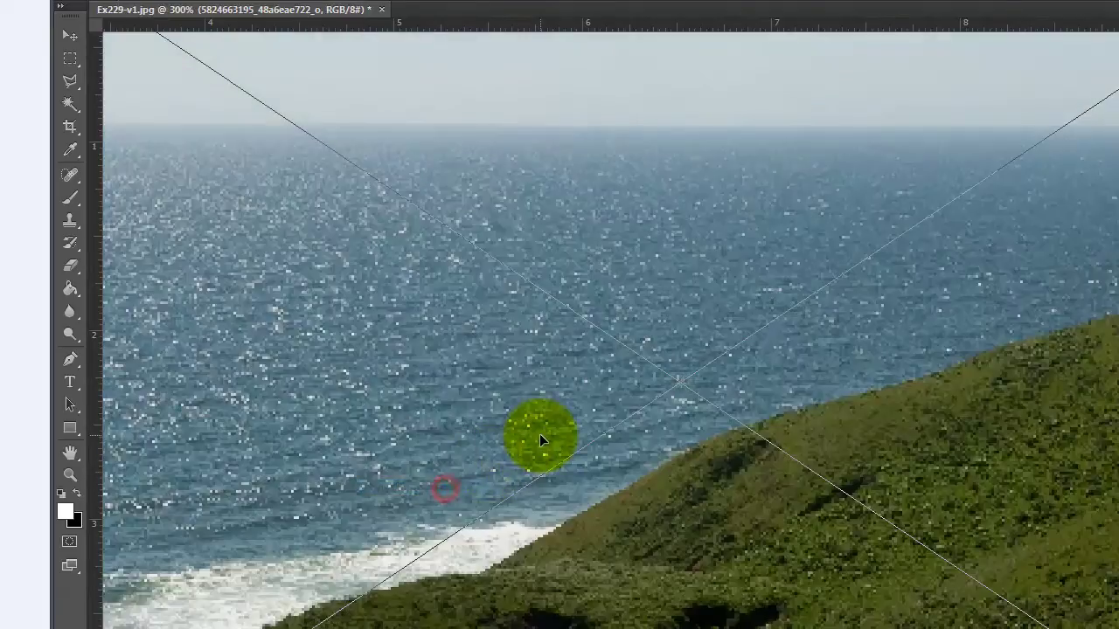
left_click_drag(1045, 467, 311, 149)
Step: Hide the placed image's layer to expose the stone hillside behind the glazing
key("l")
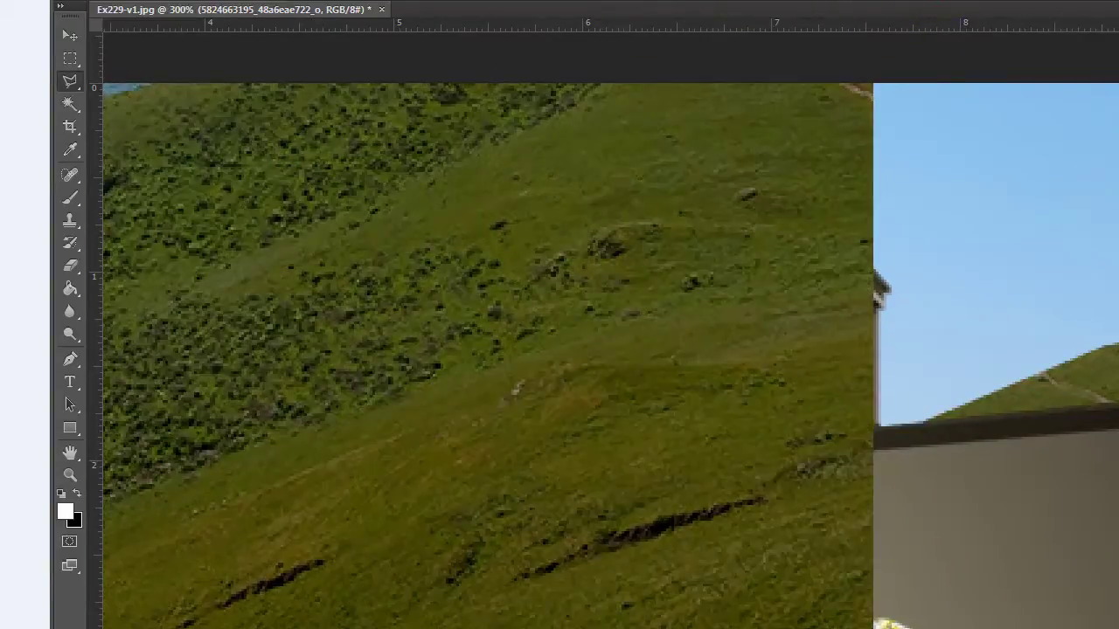
key("alt+backslash")
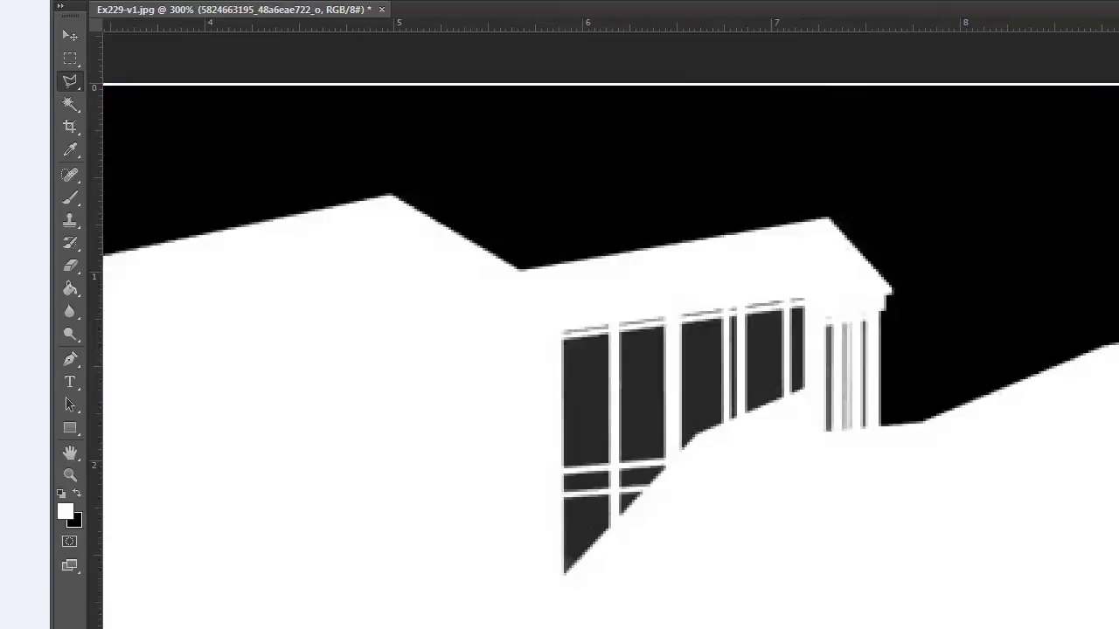
key("alt+backslash")
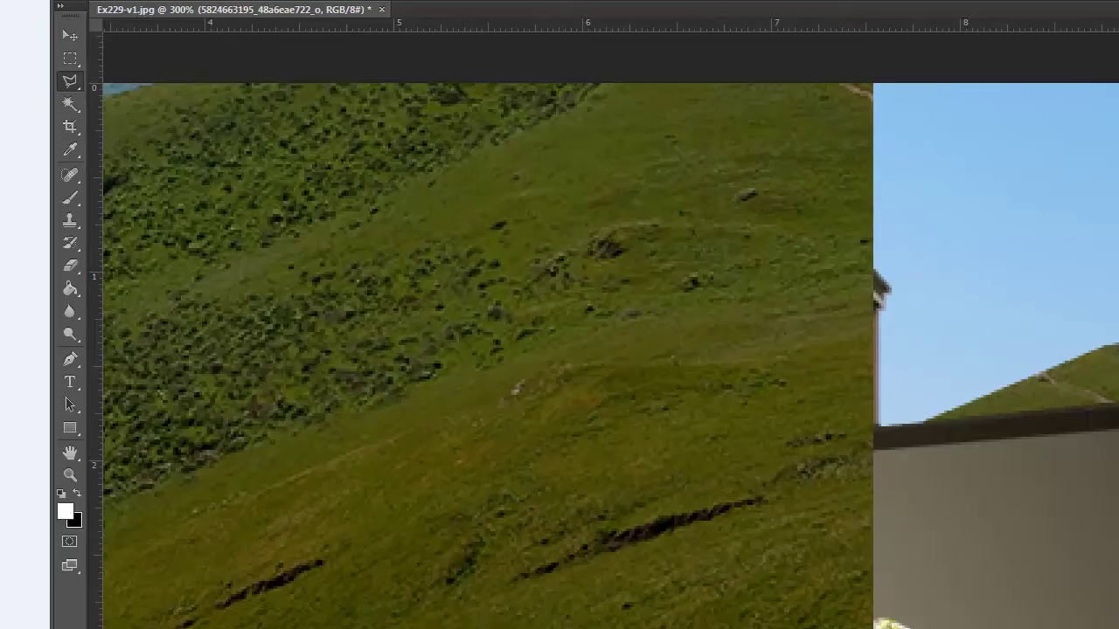
key("ctrl+comma")
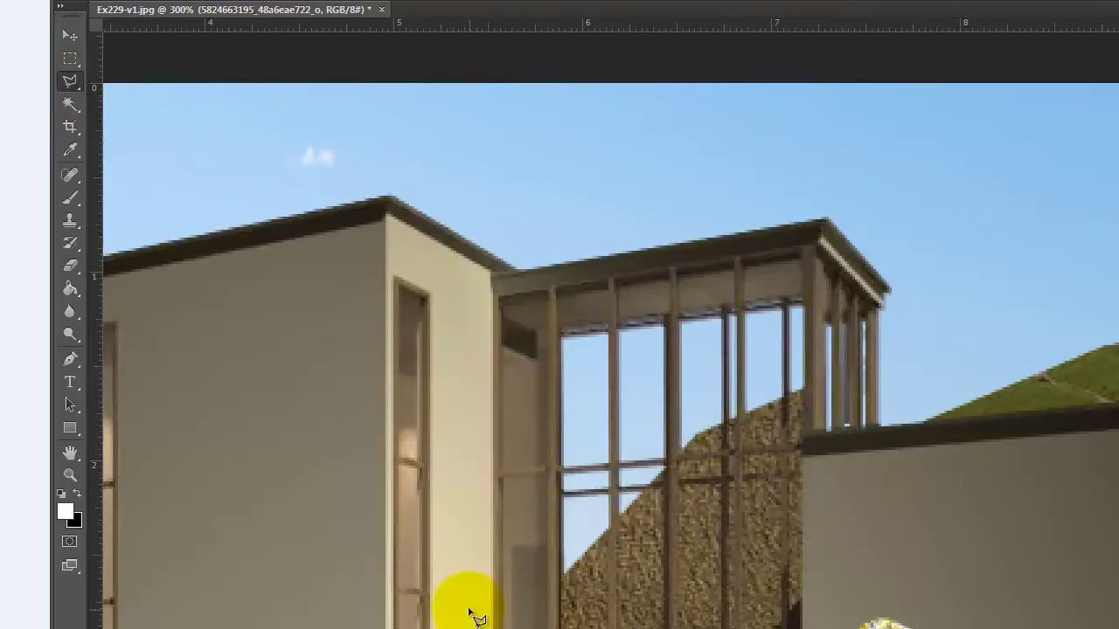
Step: Select the stone hillside behind the tower glazing with the Polygonal Lasso, following its sloping upper edge and the wall's edge
left_click(558, 580)
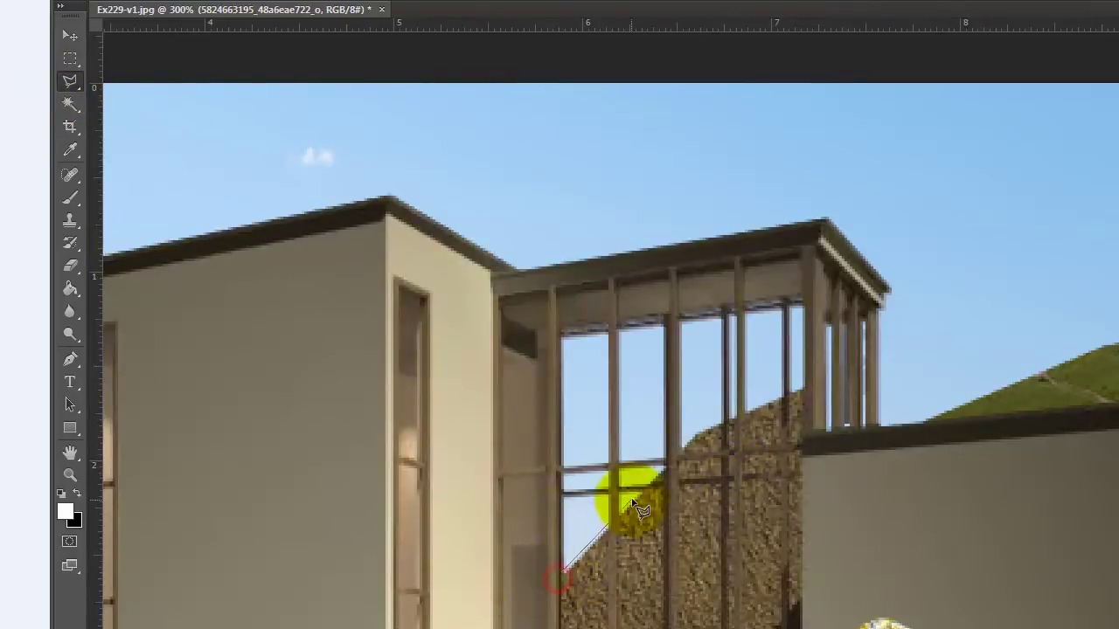
key("Escape")
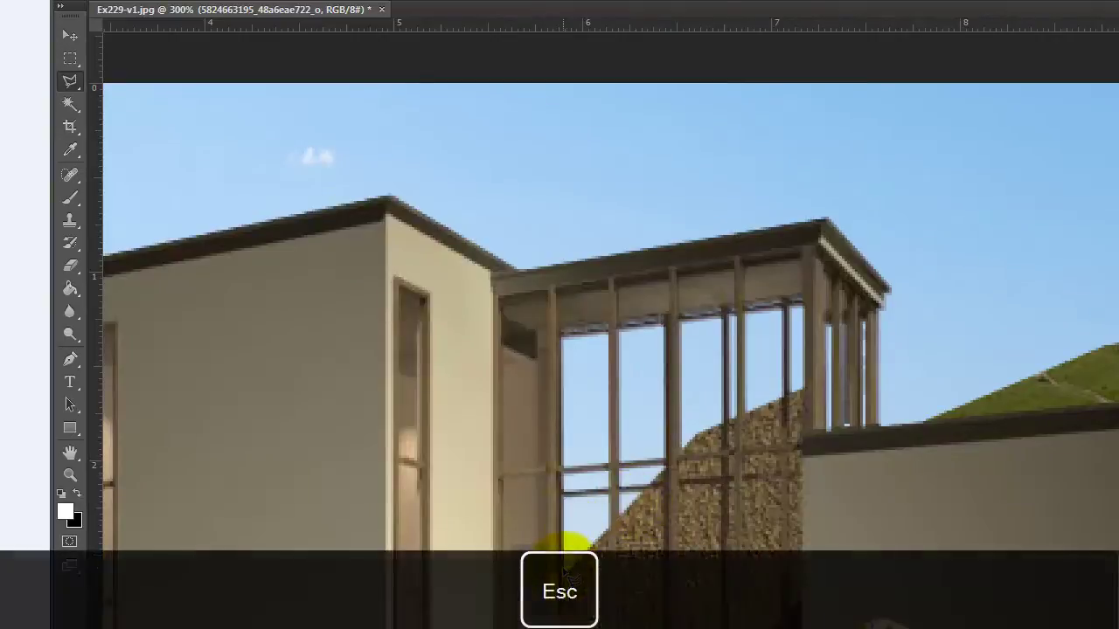
left_click(627, 507)
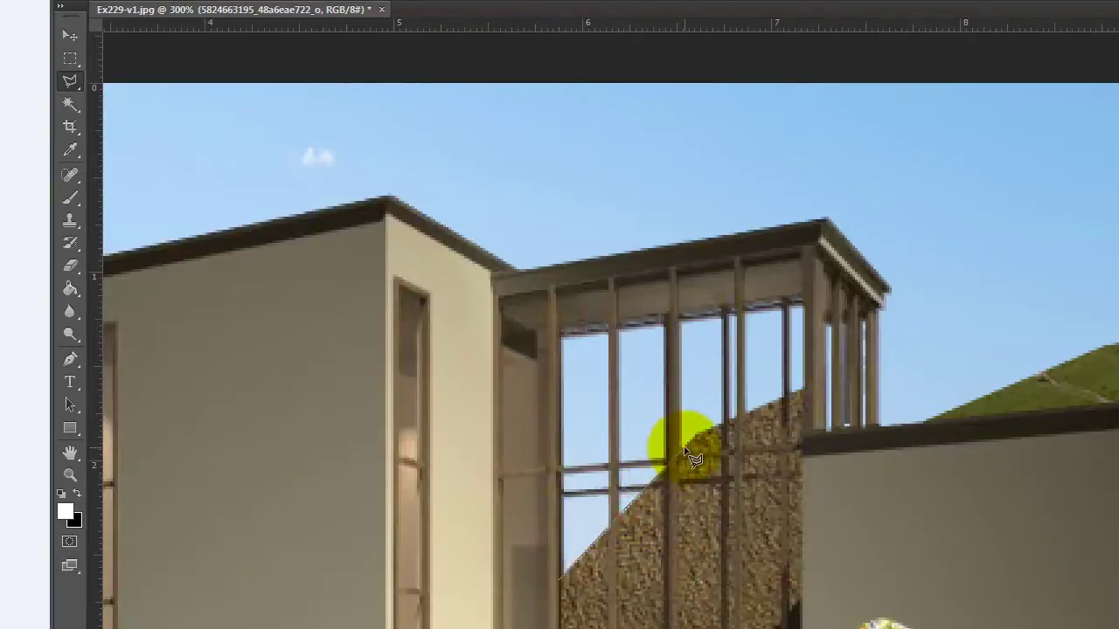
left_click(691, 442)
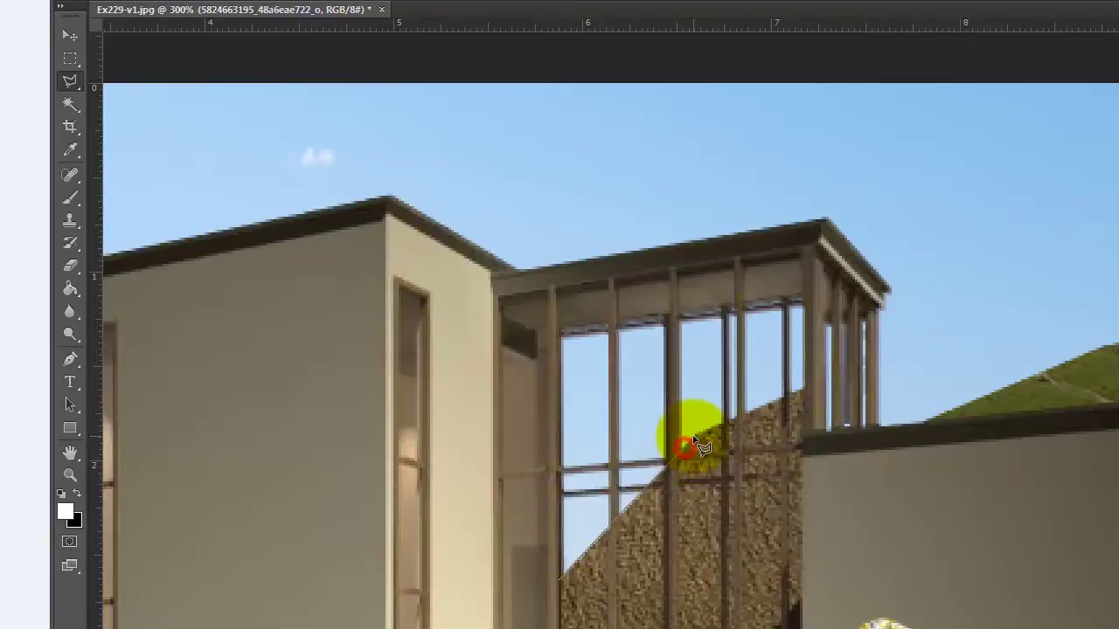
left_click(802, 390)
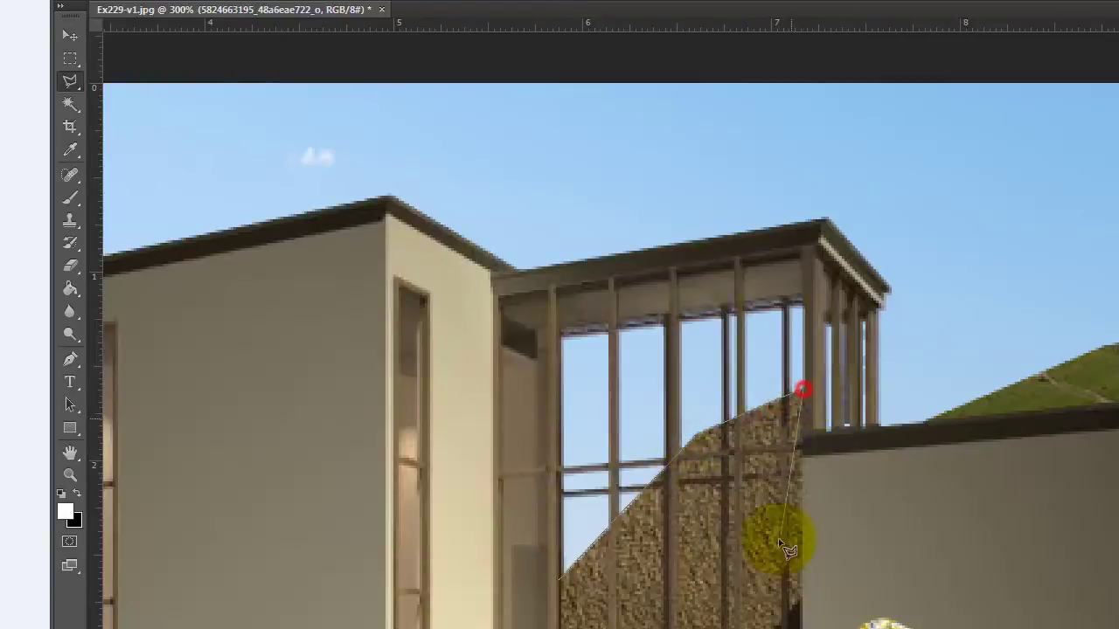
left_click(801, 624)
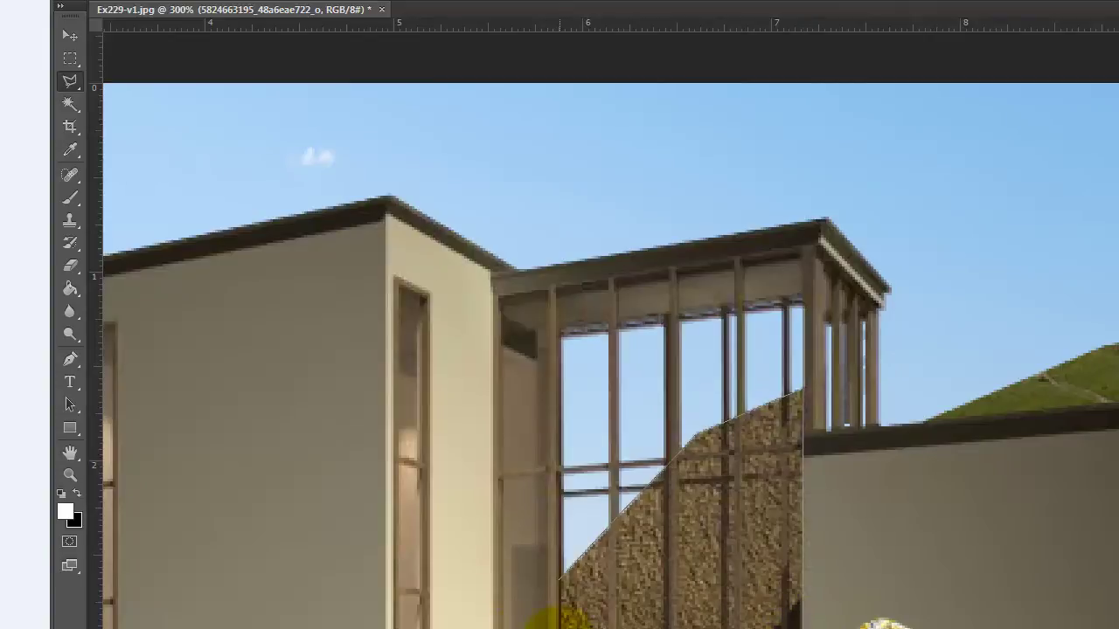
left_click(559, 579)
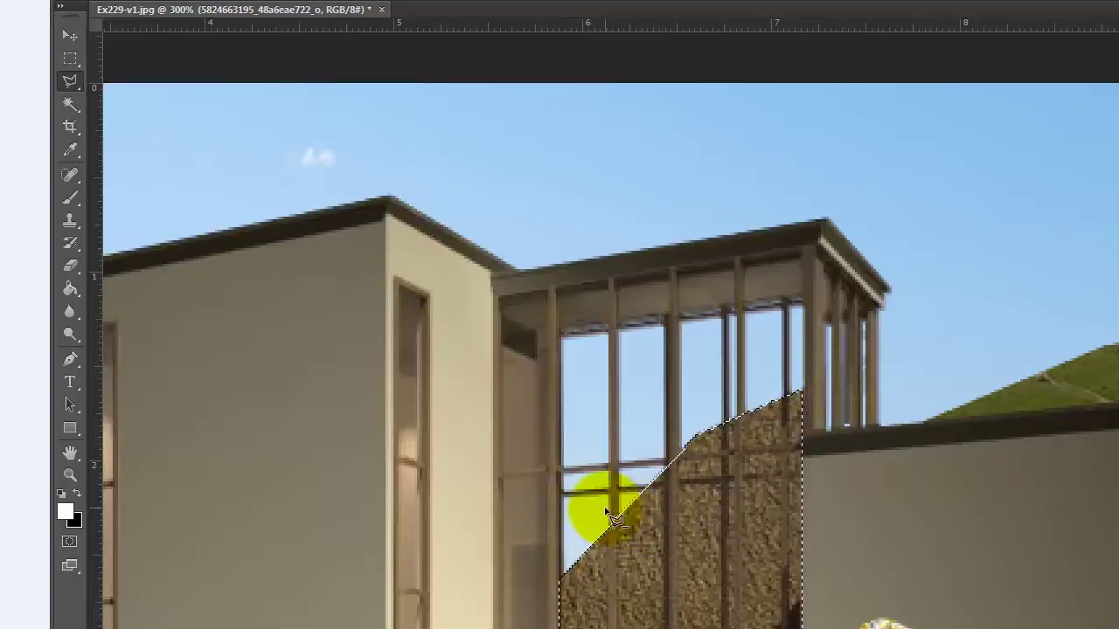
Step: Subtract the vertical mullions and horizontal glazing bars from the hillside selection
left_click(602, 502)
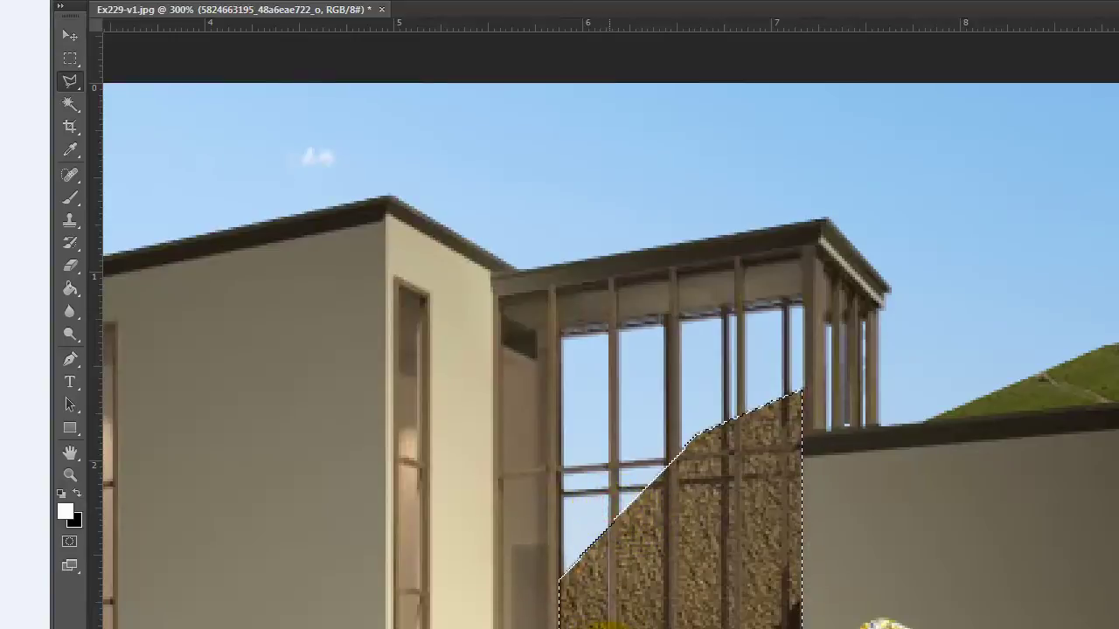
left_click(612, 503)
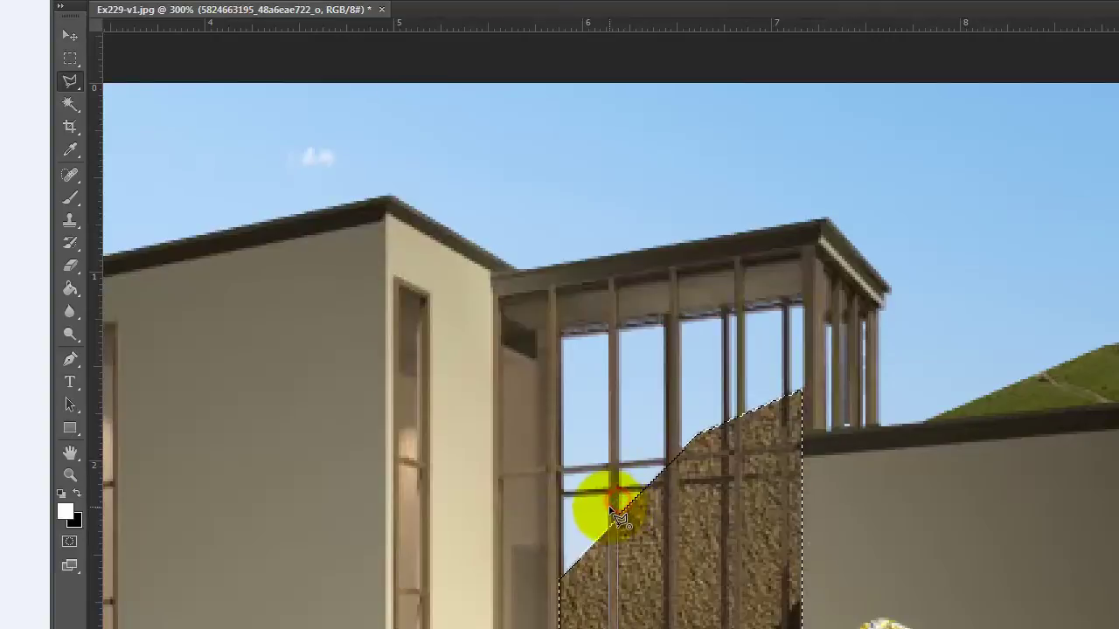
left_click(667, 459)
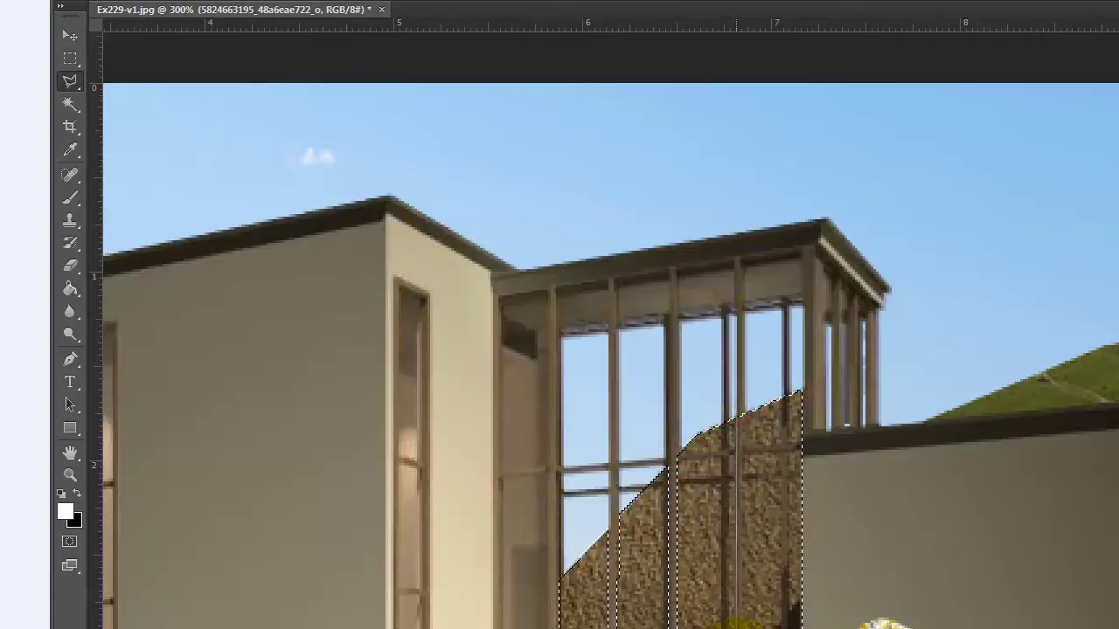
left_click(789, 388)
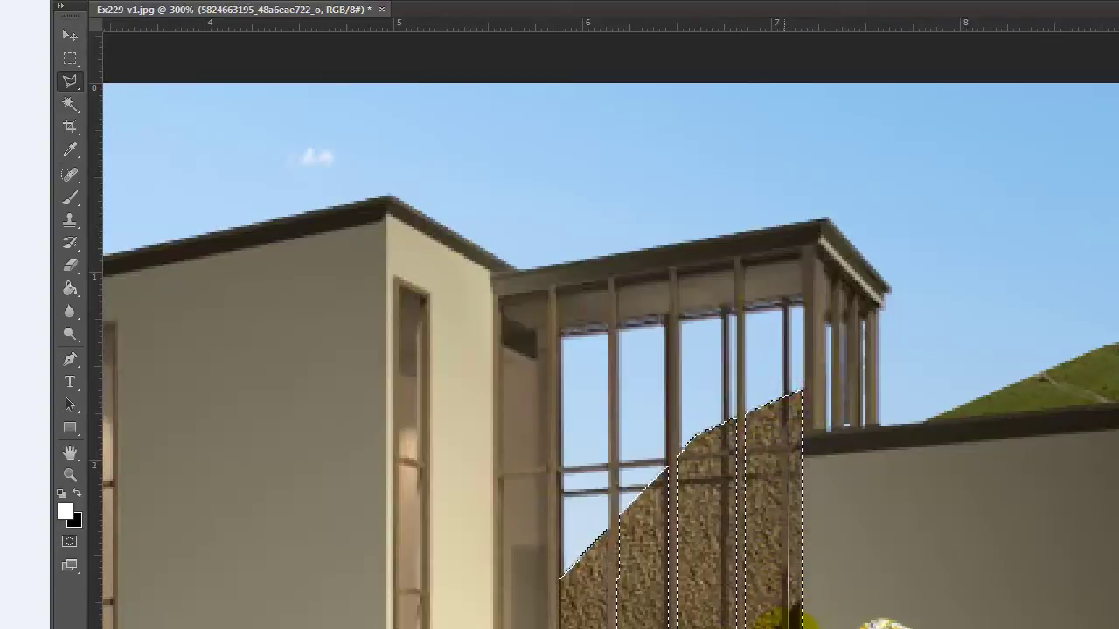
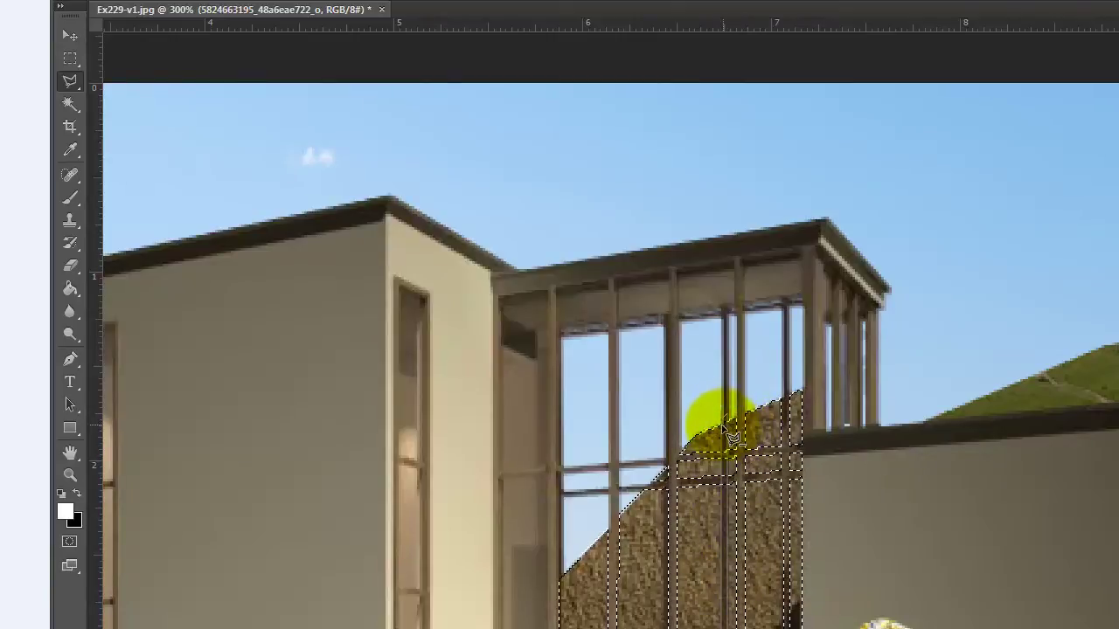
left_click(722, 428)
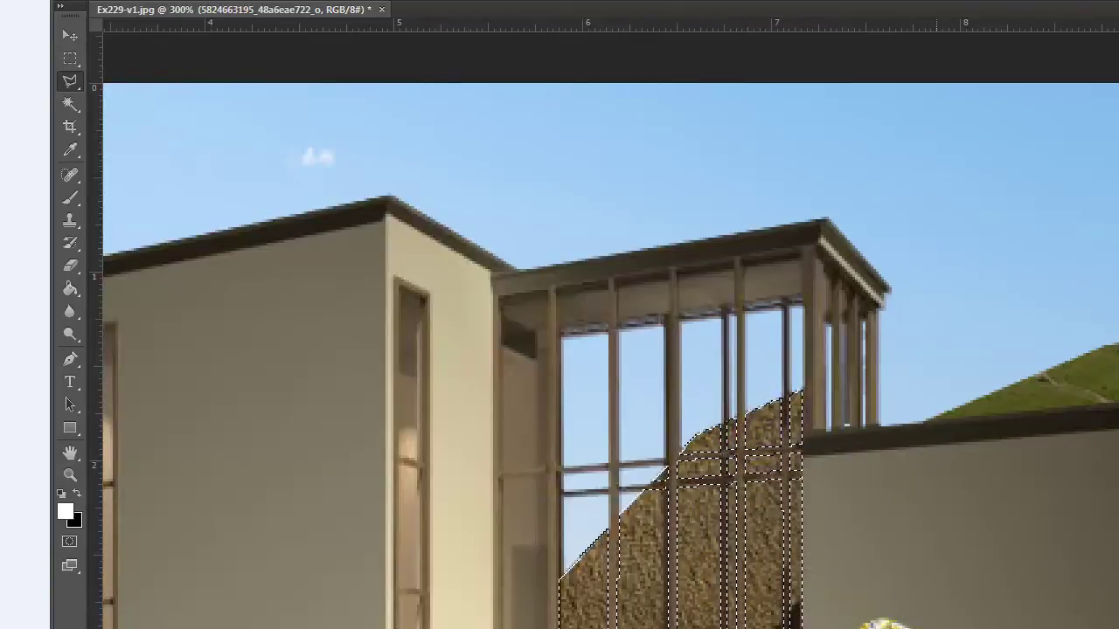
left_click(657, 482)
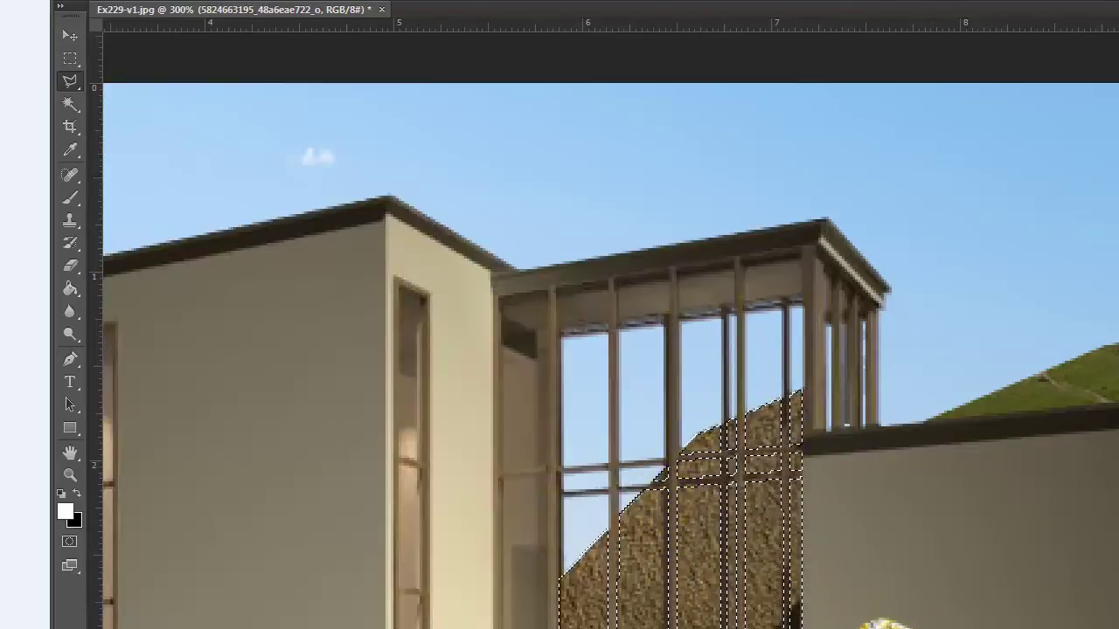
Step: Show the placed grass image again and add a layer mask that reveals only the selected hillside panes
key("ctrl+v")
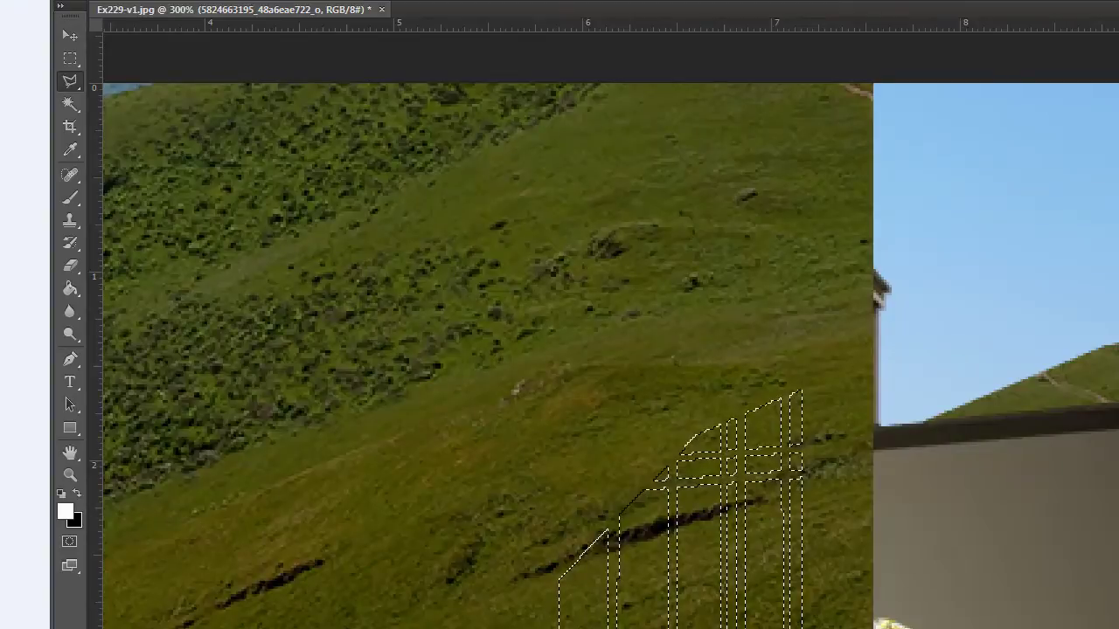
key("ctrl+shift+alt+v")
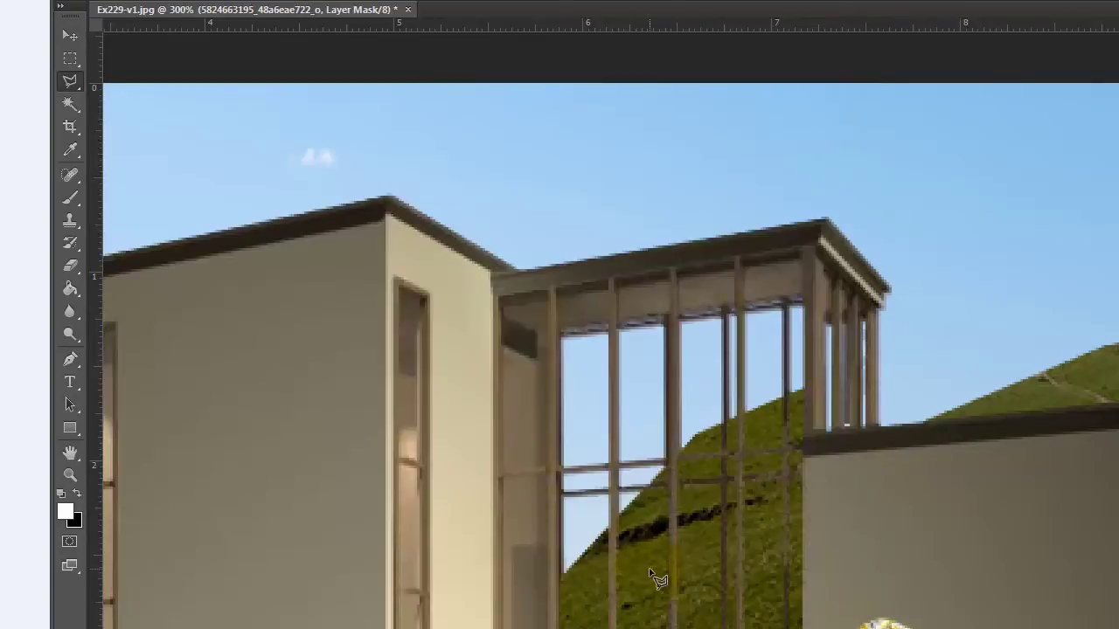
Step: Try lowering the masked grass layer's opacity to 46% to blend it with the stone hillside
left_click(829, 371)
left_click(647, 492)
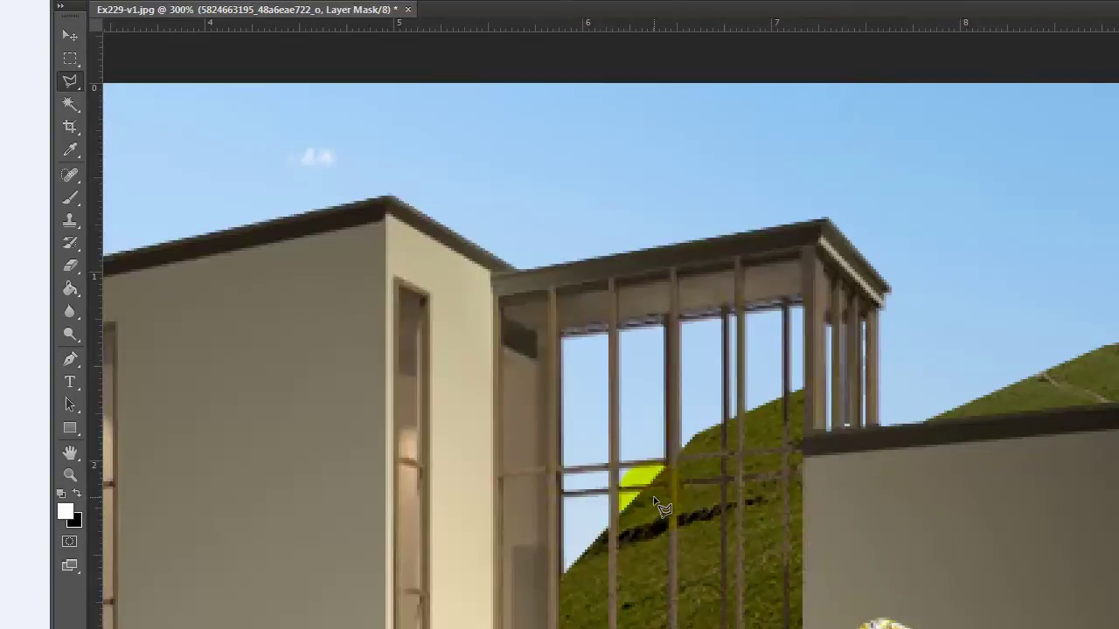
left_click(868, 387)
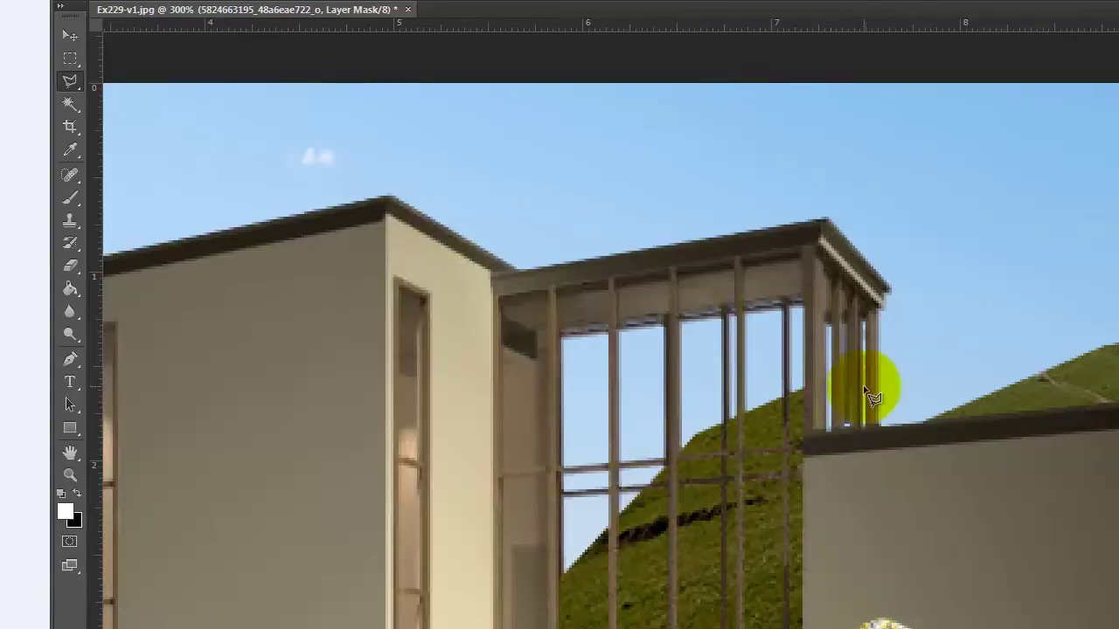
left_click(762, 400)
left_click(836, 404)
left_click(954, 402)
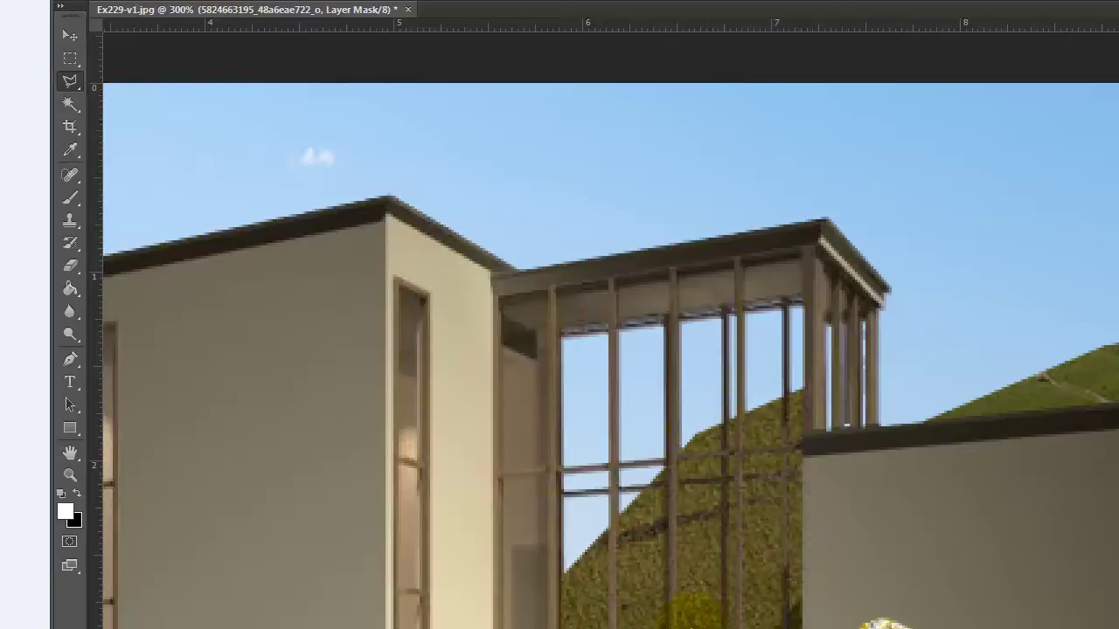
scroll(1074, 395, "down", 5)
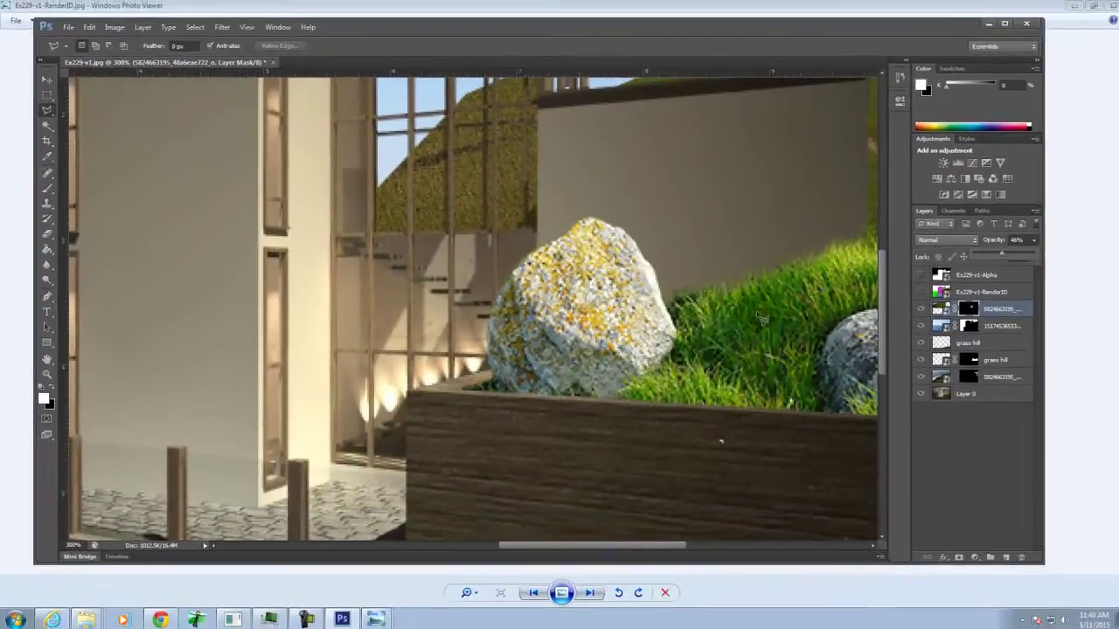
scroll(1005, 367, "down", 2)
key("ctrl+0")
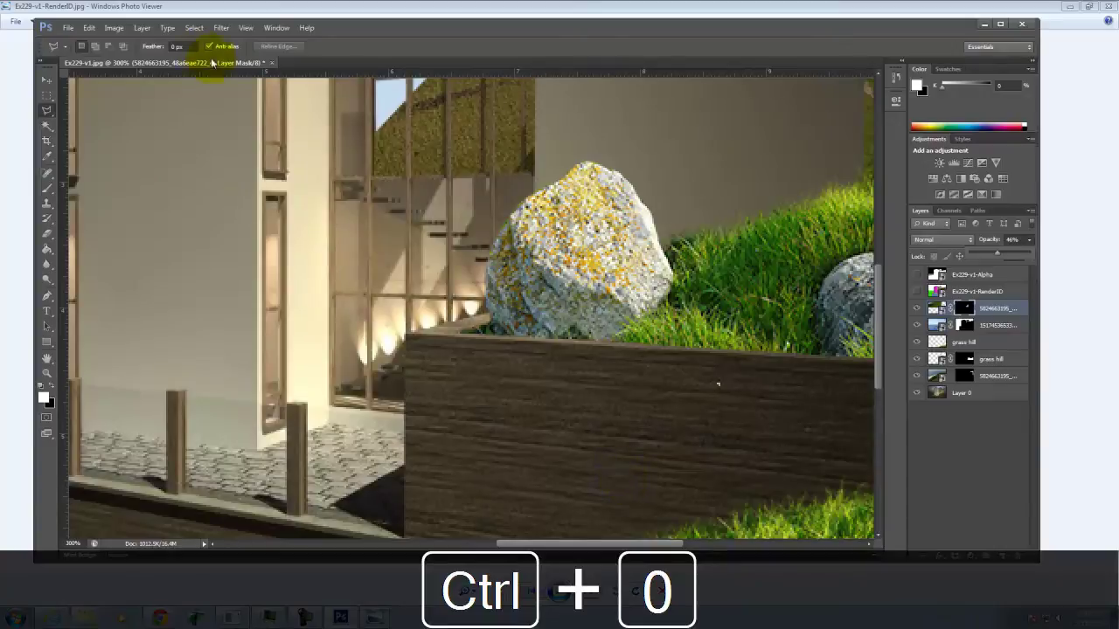
key("Escape")
key("ctrl+0")
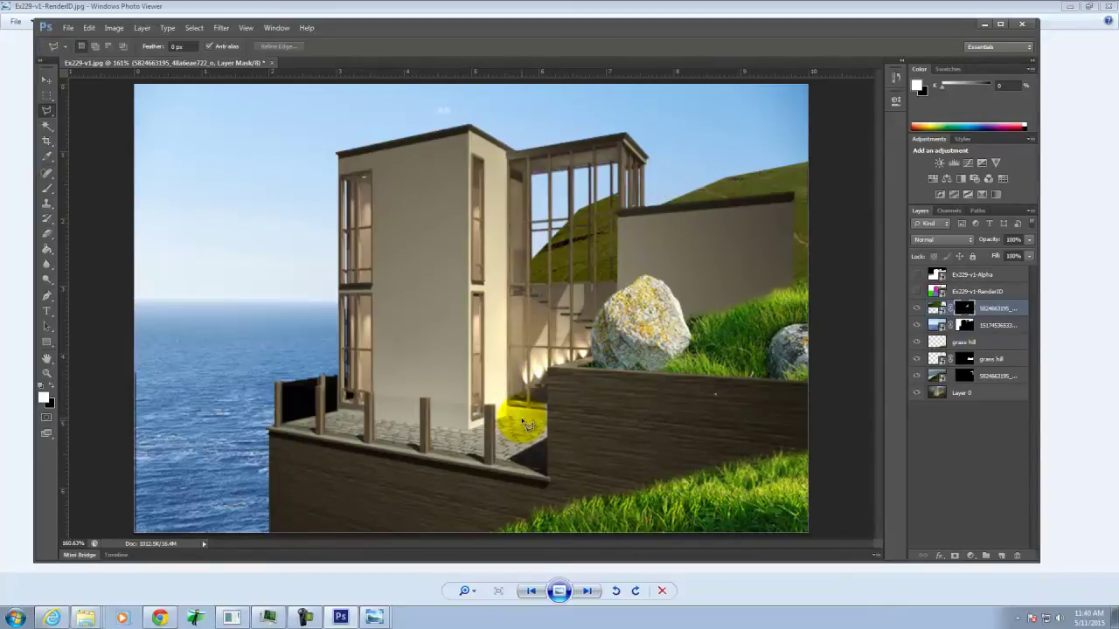
left_click(67, 28)
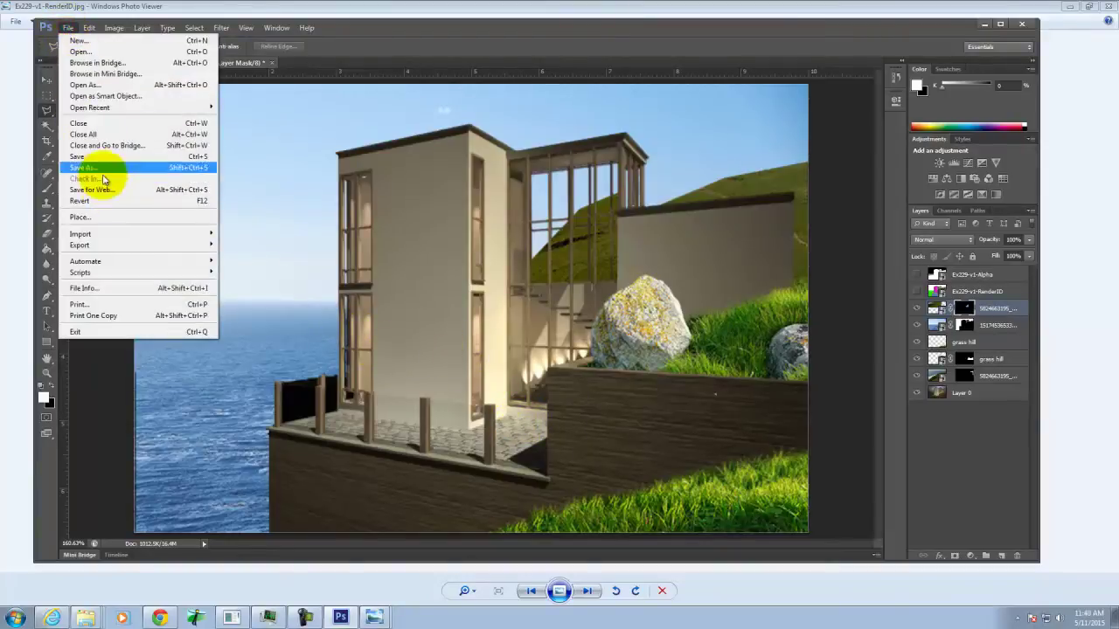
left_click(101, 6)
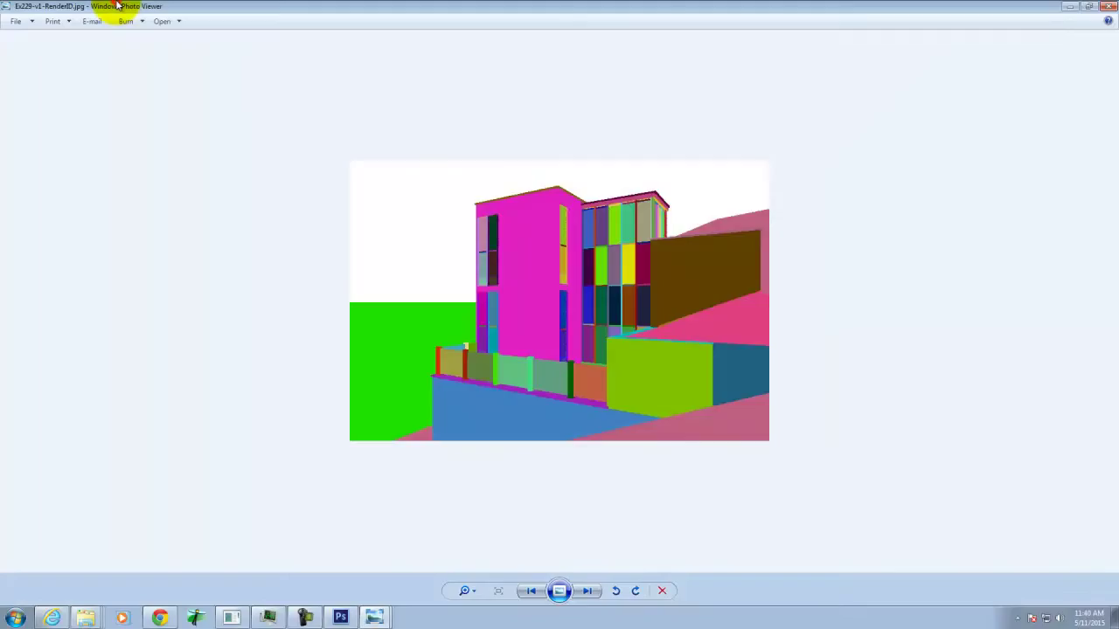
Step: Switch to the Chrome browser and go back from the Man_Cane_Color.png image to the site's People page
left_click(160, 618)
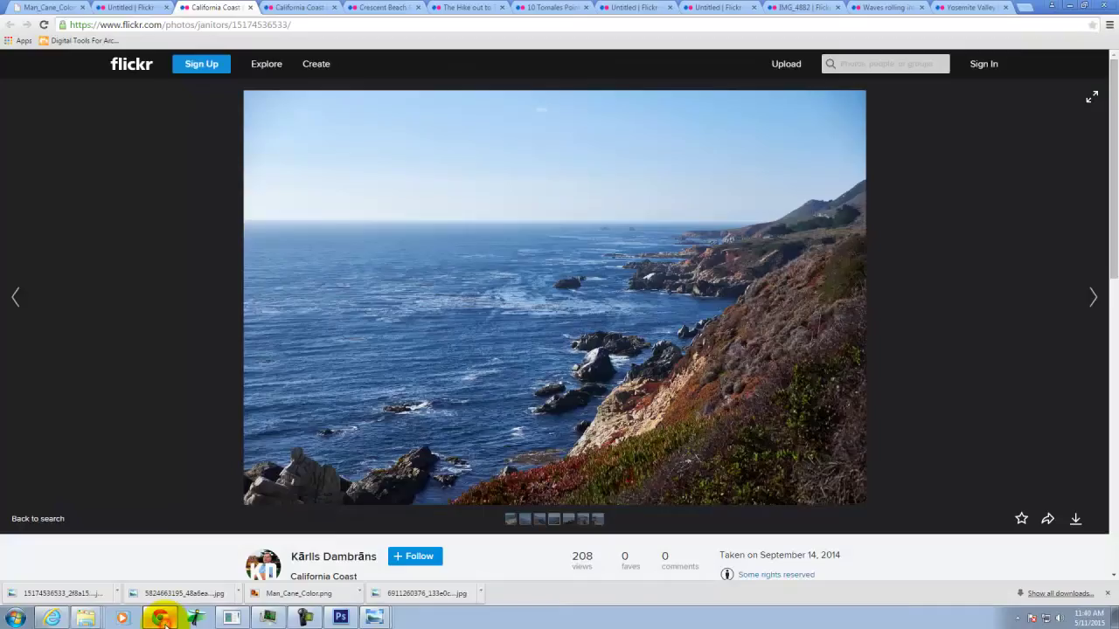
left_click(44, 8)
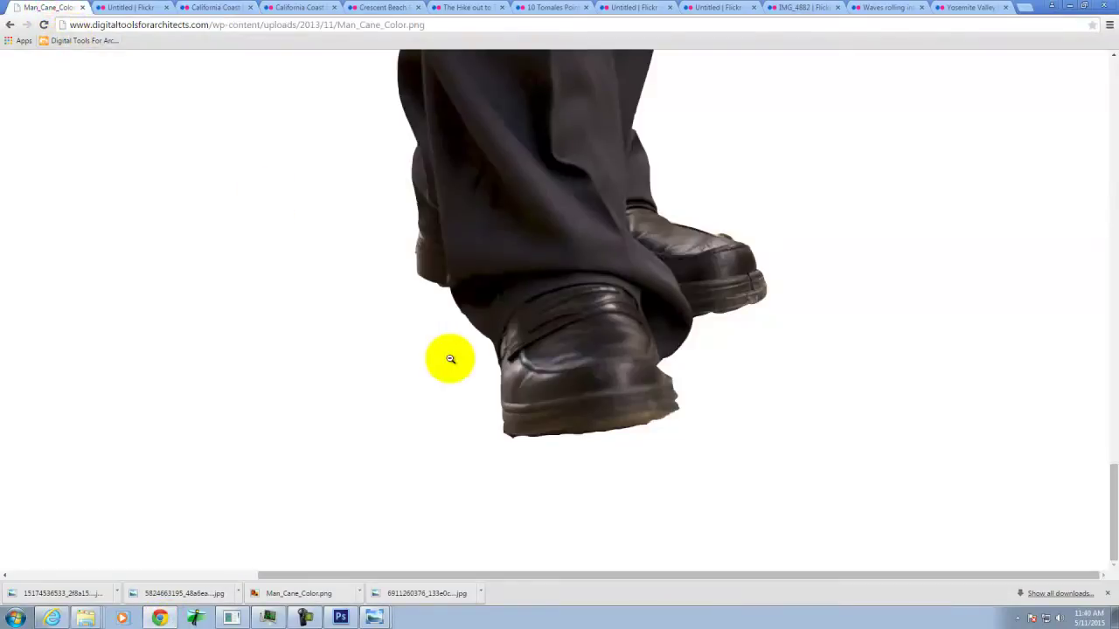
scroll(450, 359, "up", 3)
left_click(9, 25)
left_click(9, 26)
left_click(9, 25)
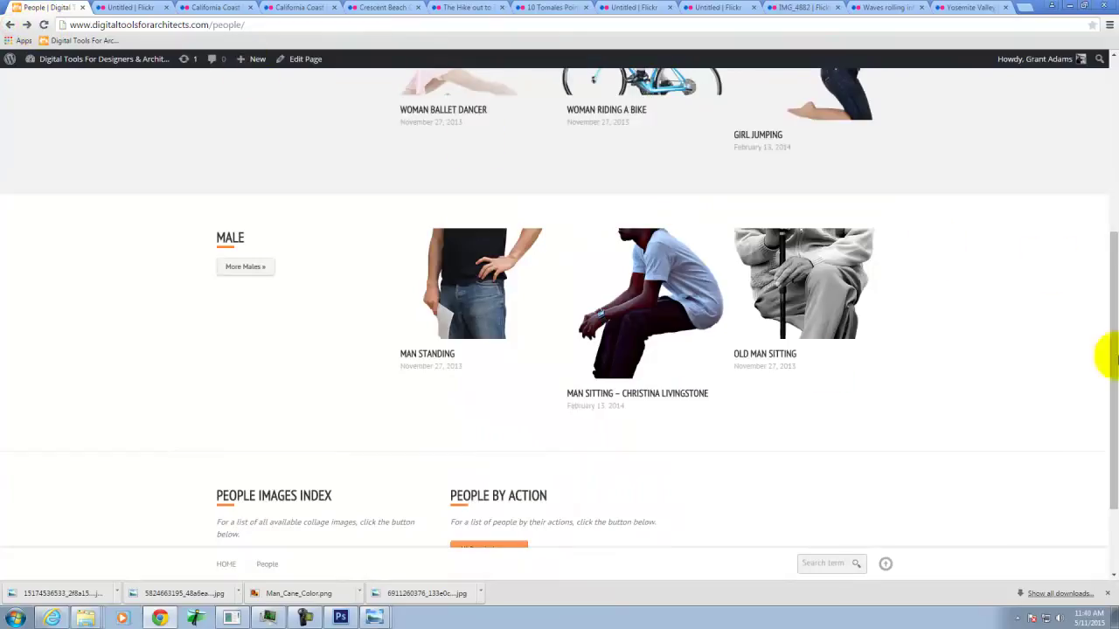
Step: Open the full list of male collage images from the People page and examine the available figures
scroll(1108, 393, "up", 5)
mouse_move(767, 185)
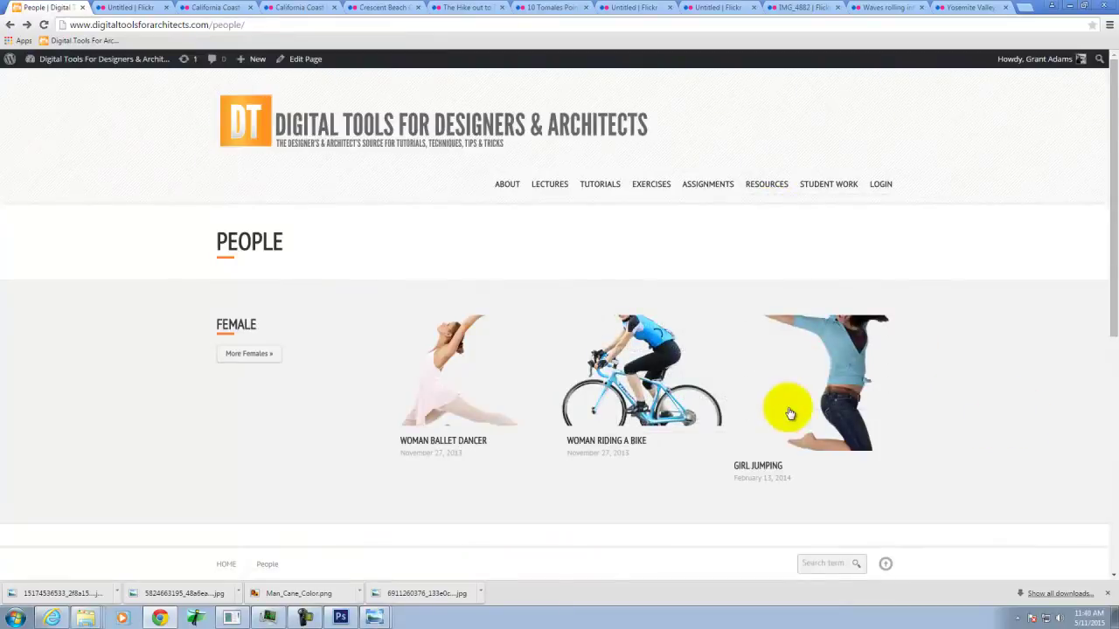
scroll(787, 412, "down", 3)
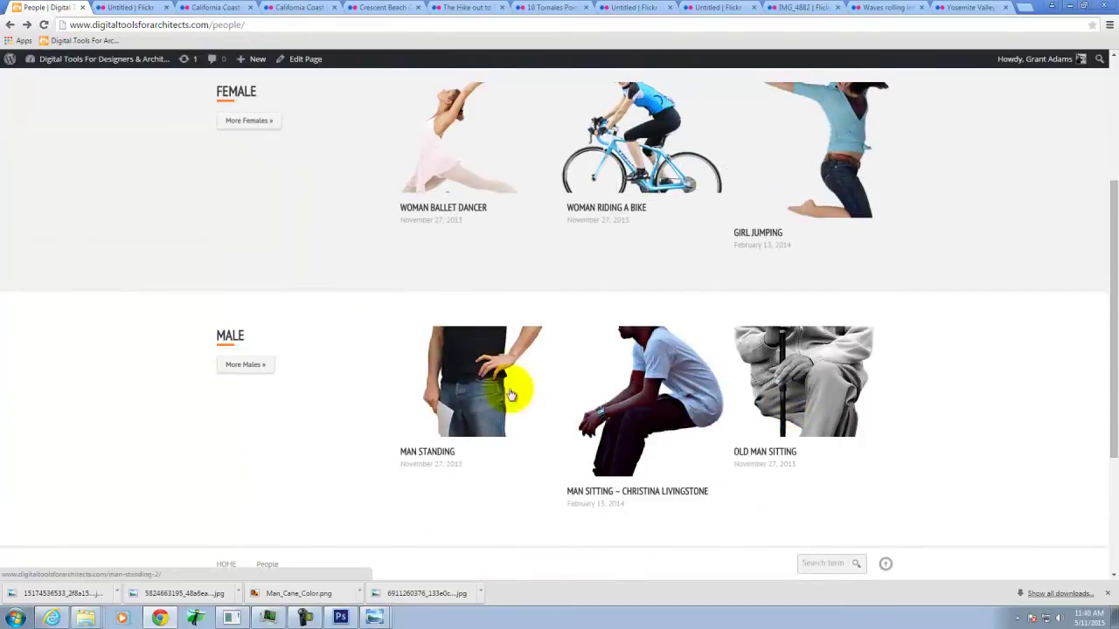
left_click(252, 365)
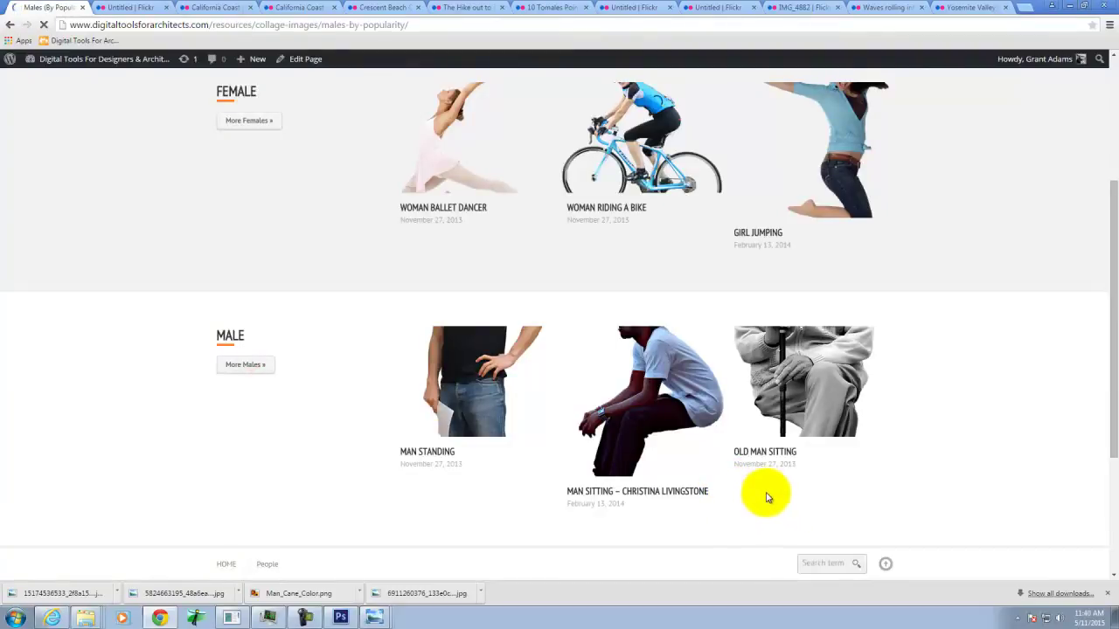
scroll(700, 415, "down", 2)
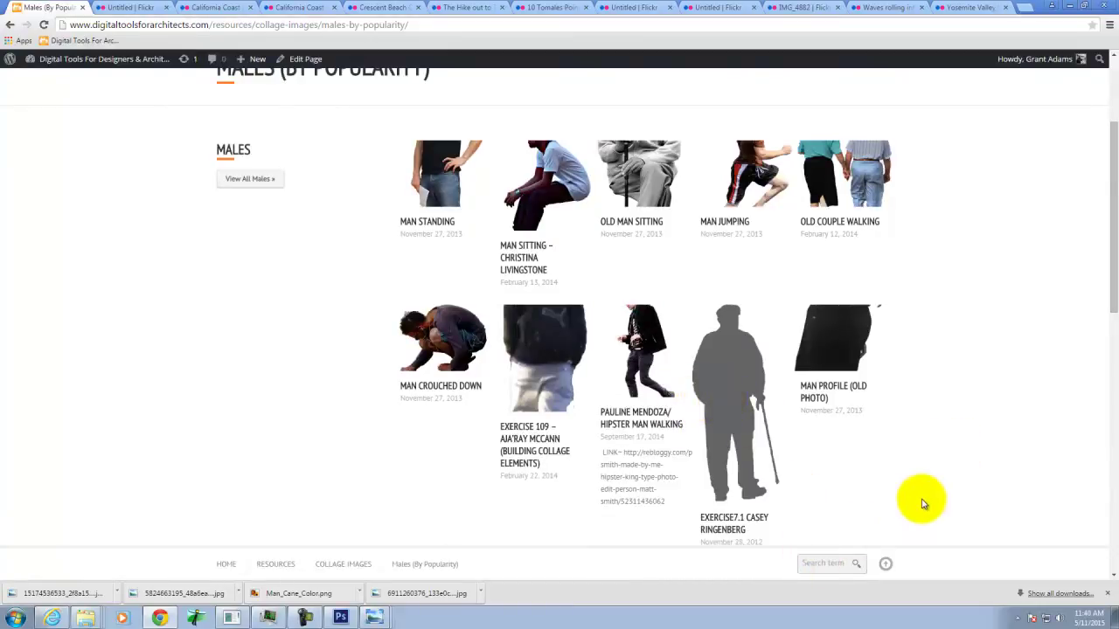
scroll(922, 504, "up", 1)
scroll(922, 505, "down", 4)
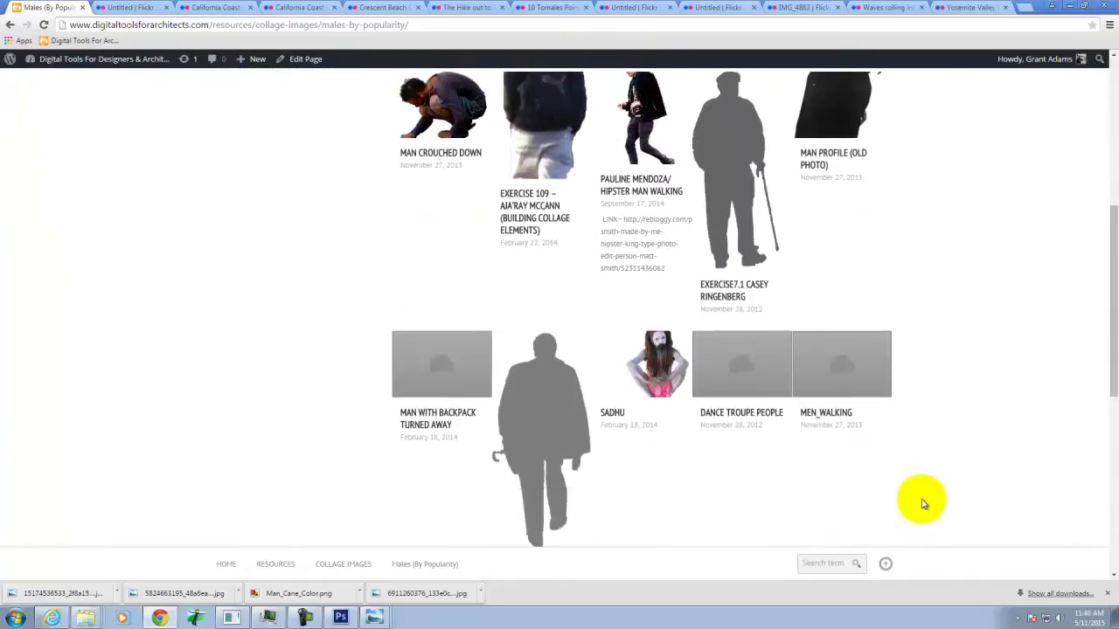
scroll(922, 504, "down", 4)
scroll(922, 504, "down", 2)
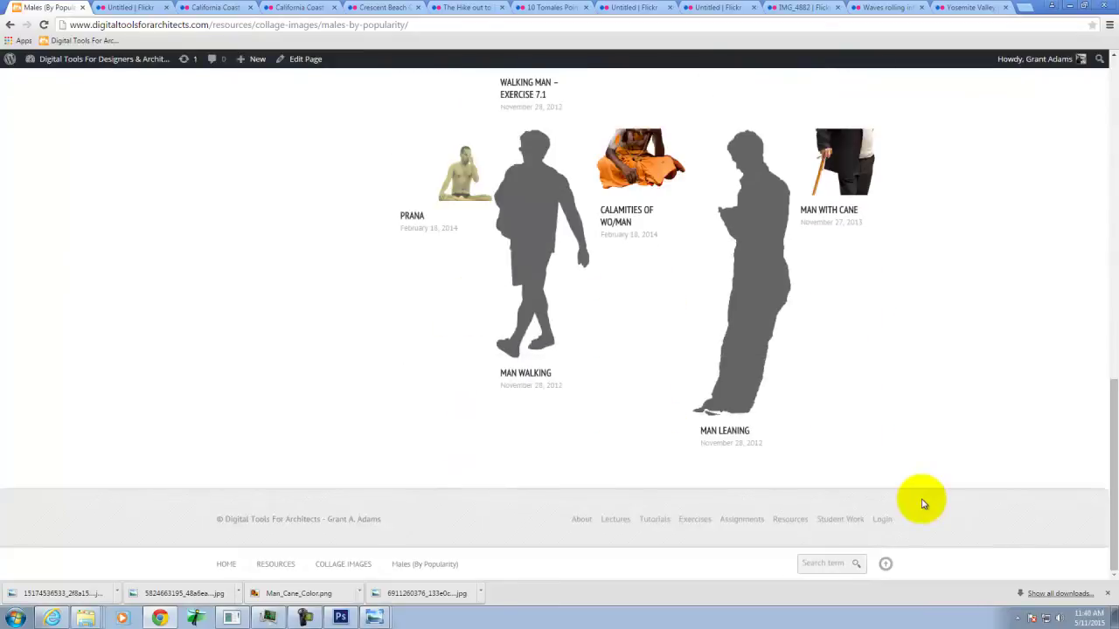
scroll(922, 504, "up", 7)
Step: View the archive of all male images, then return to the Males (By Popularity) page
left_click(270, 161)
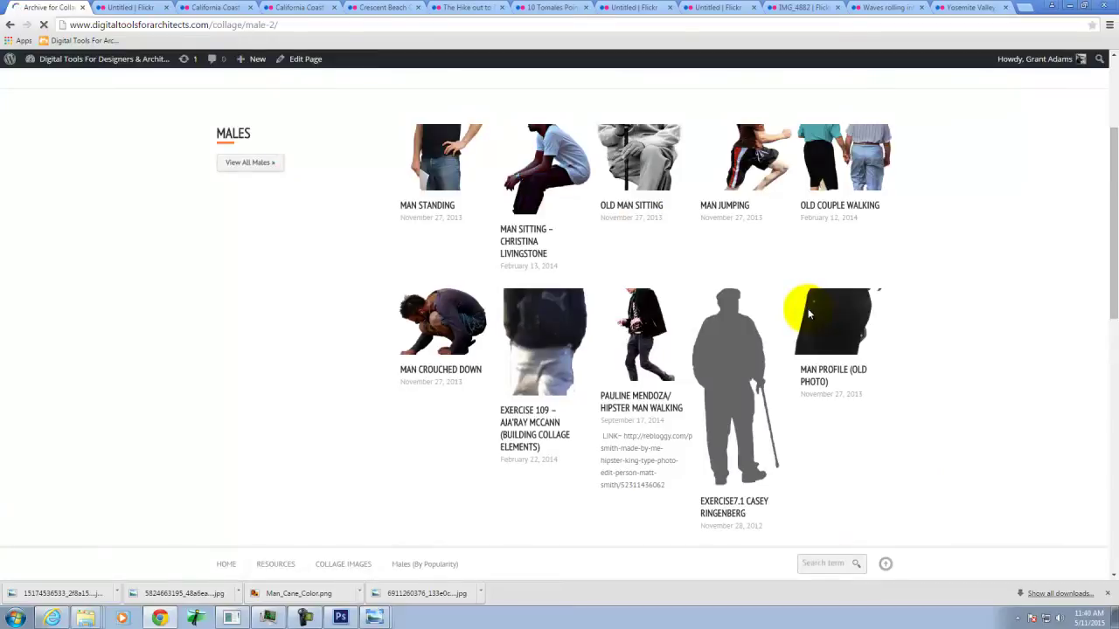
scroll(809, 312, "down", 6)
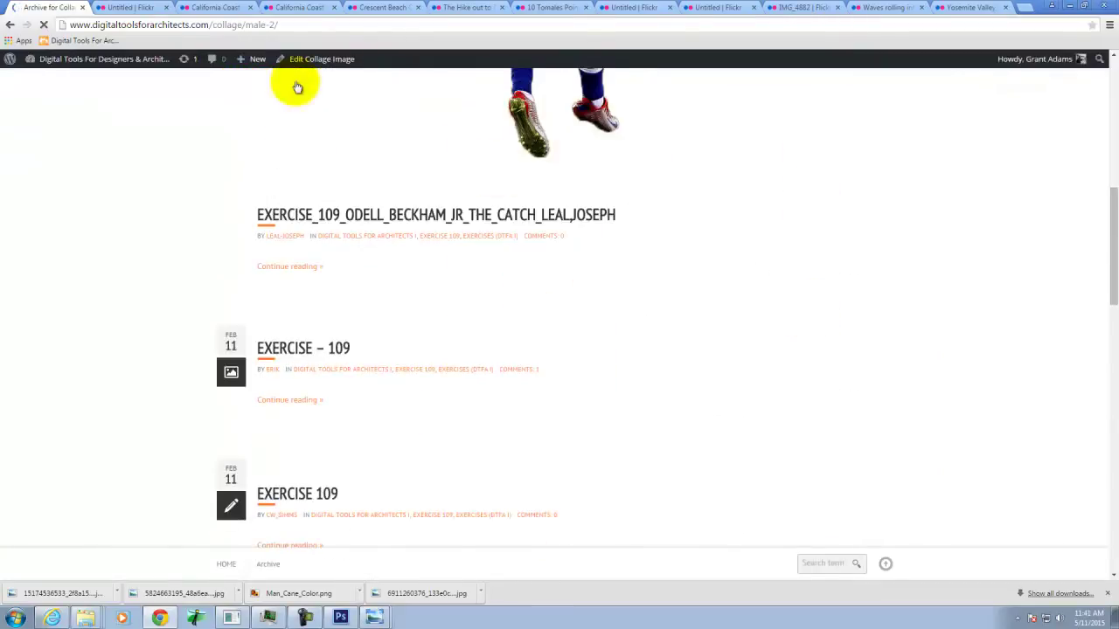
left_click(10, 25)
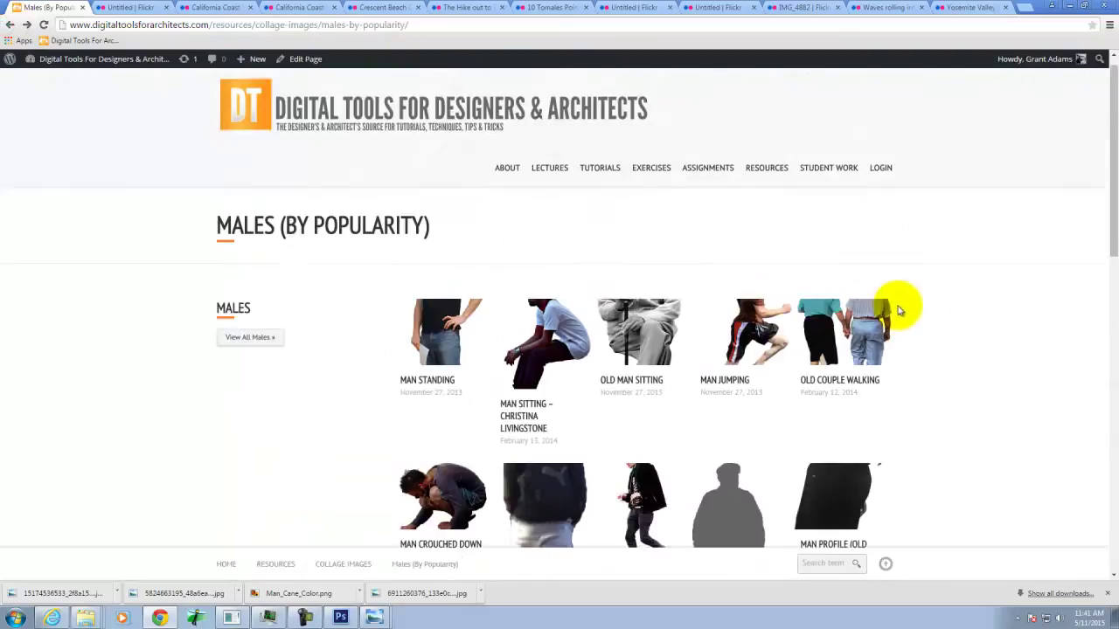
Step: Open the Exercise 7.1 post showing a silhouette with a cane and examine its cutout figures
scroll(913, 308, "down", 3)
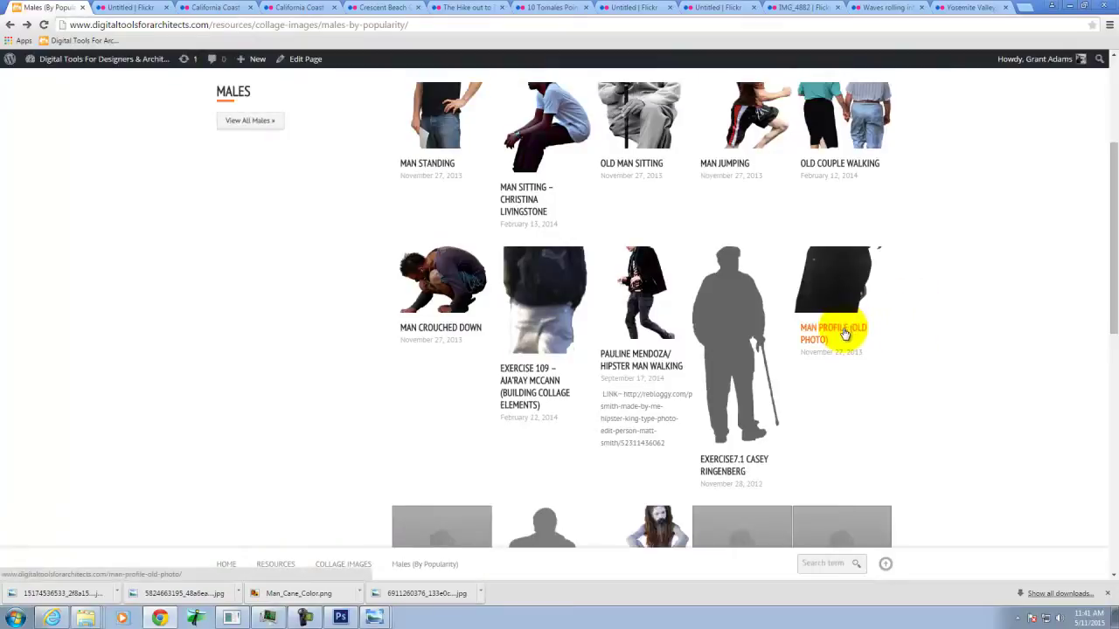
left_click(742, 463)
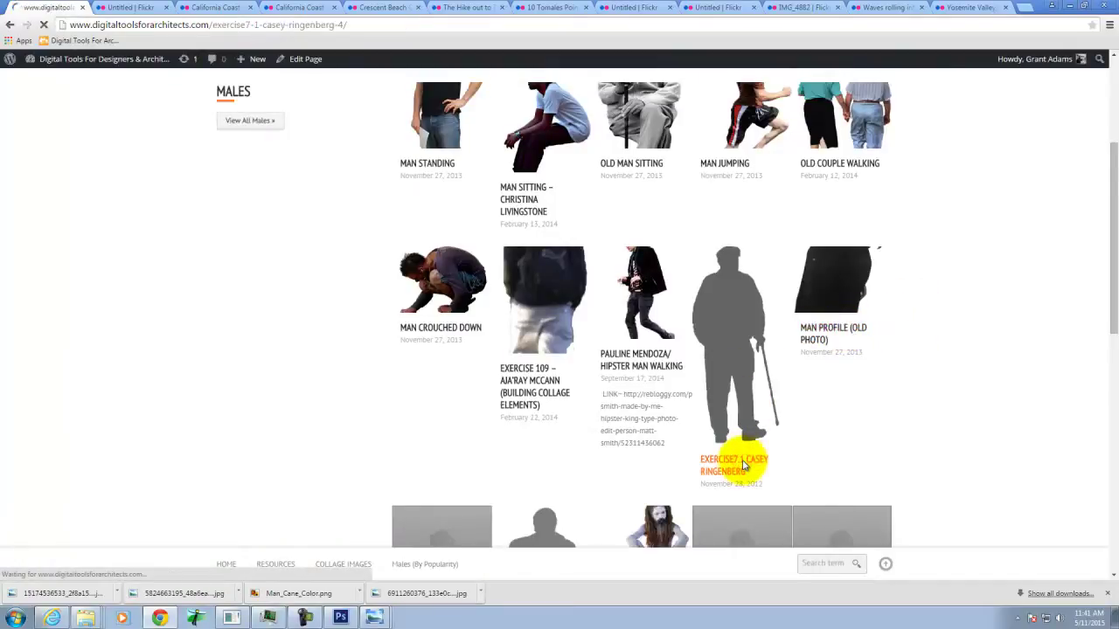
scroll(701, 416, "down", 5)
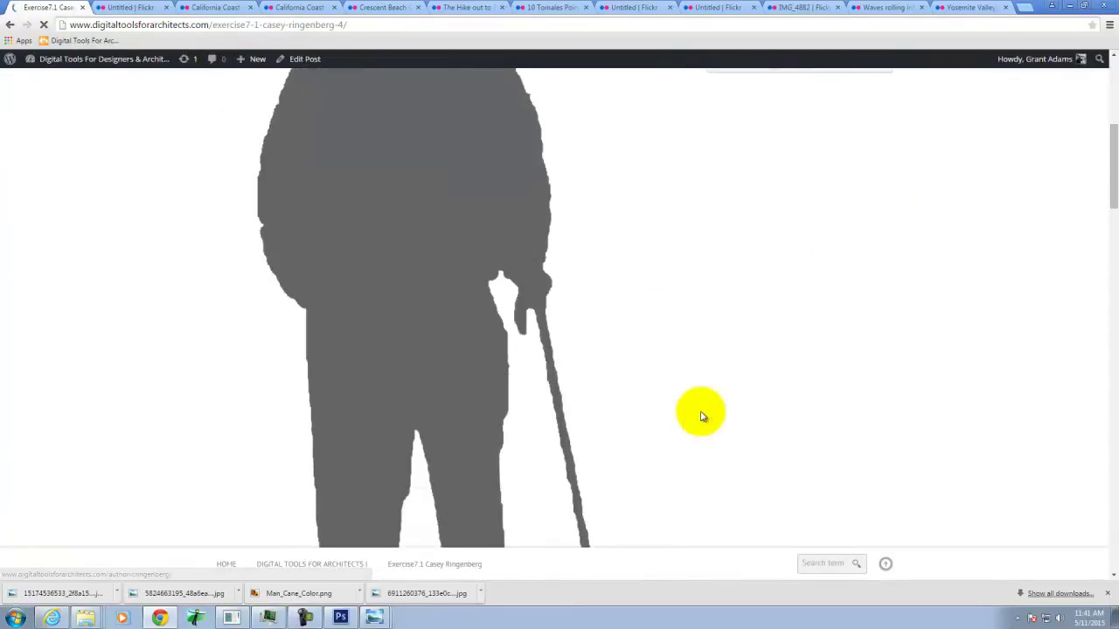
scroll(701, 415, "down", 10)
scroll(709, 414, "up", 3)
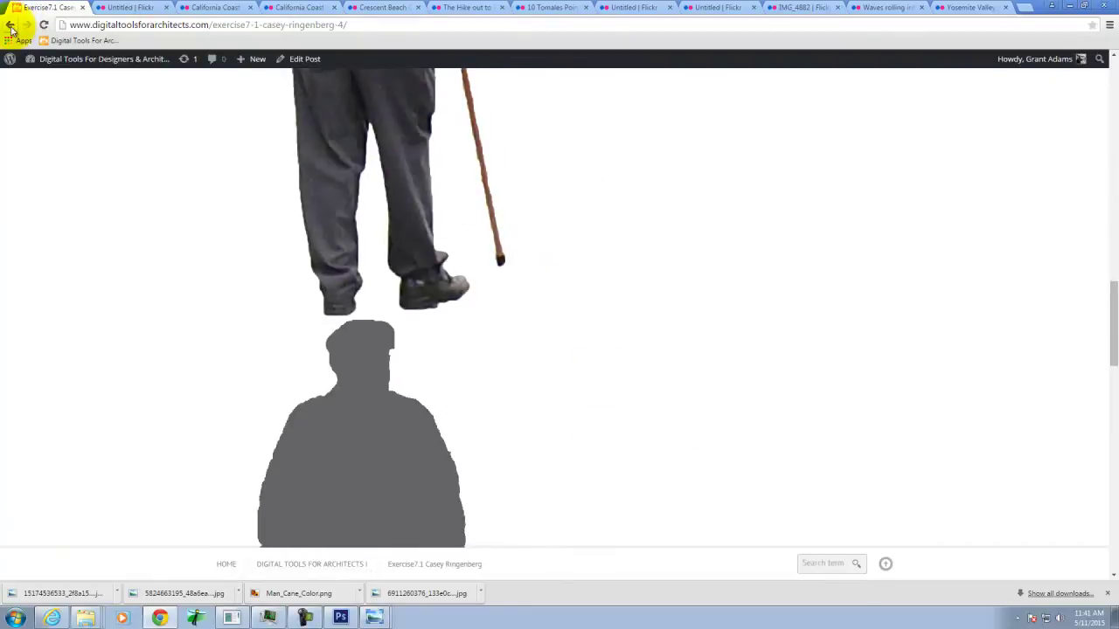
Step: Switch back to Photoshop and browse for an image to place in the S2015 folder under A135 Exercises, Ex130
left_click(1070, 6)
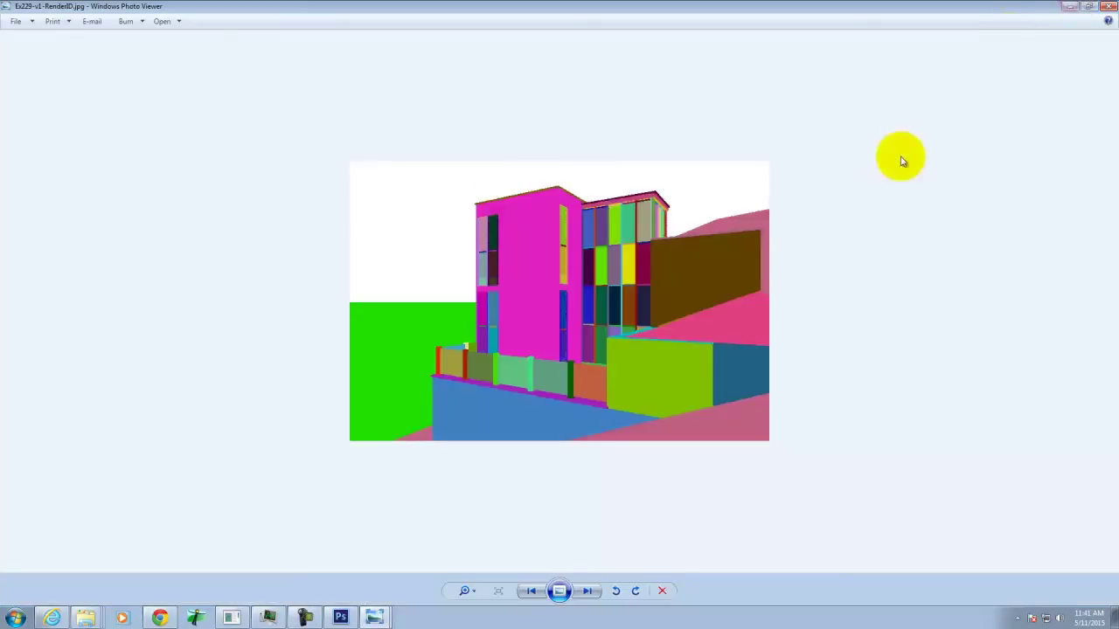
left_click(341, 619)
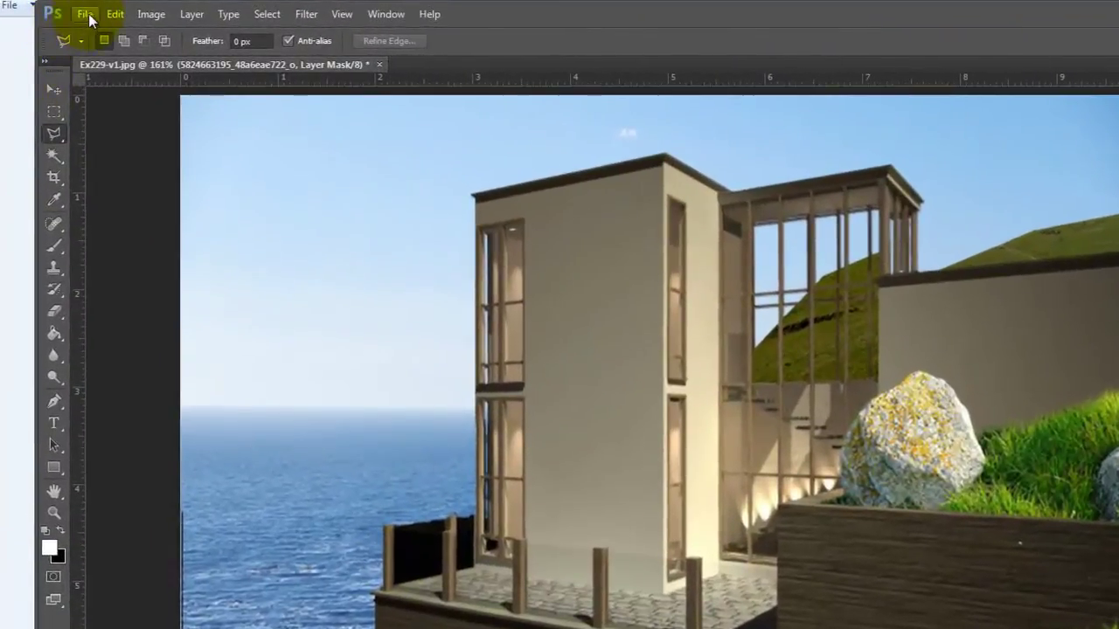
left_click(85, 14)
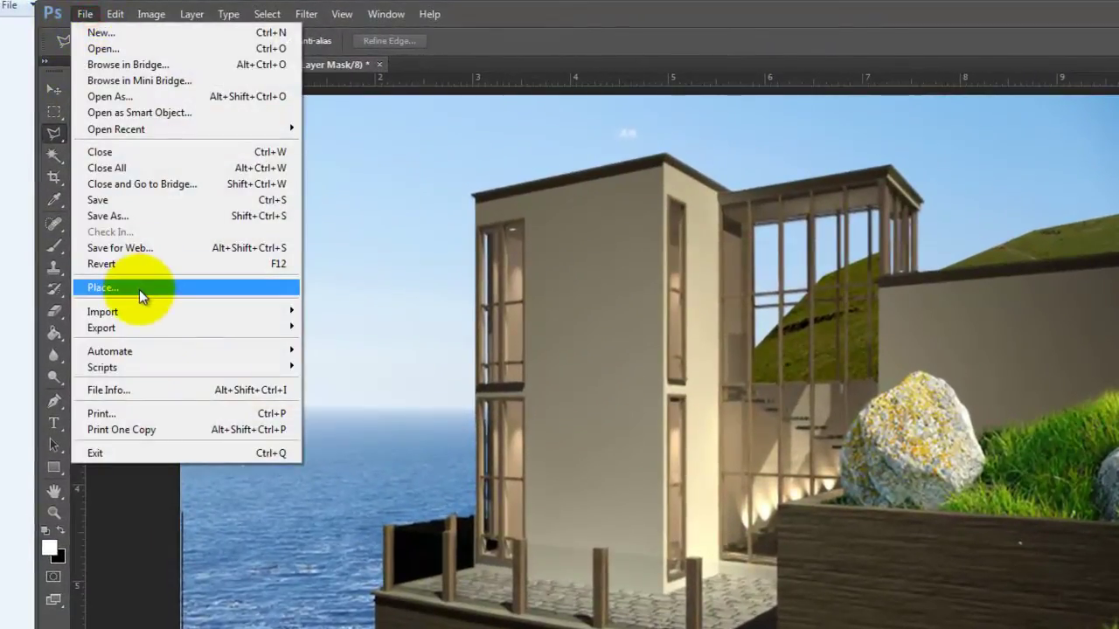
left_click(139, 288)
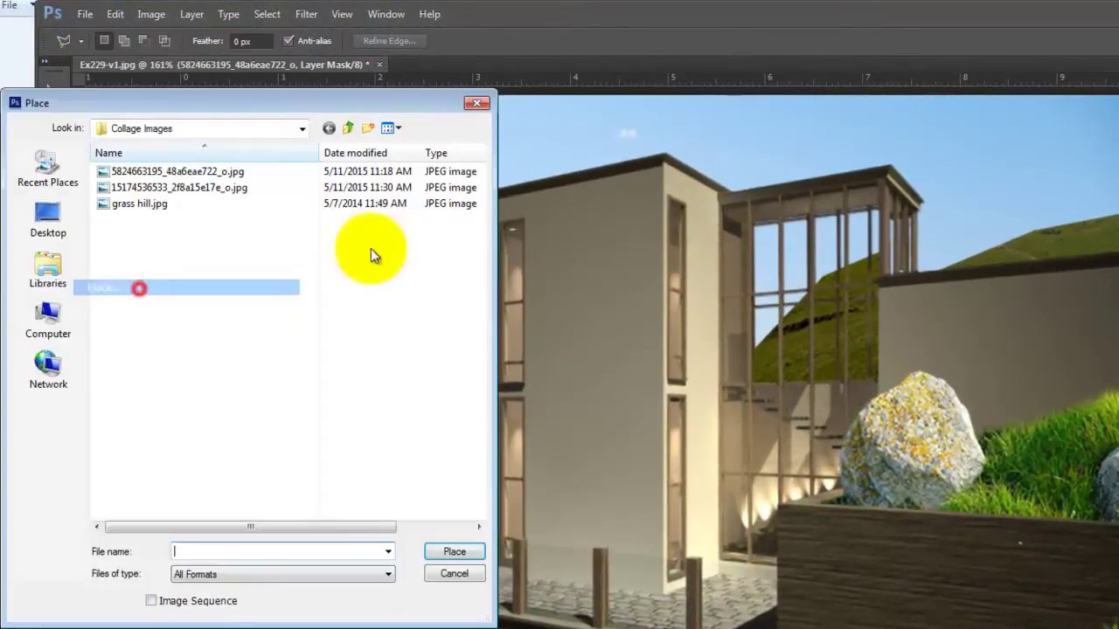
left_click(349, 128)
left_click(350, 128)
left_click(352, 129)
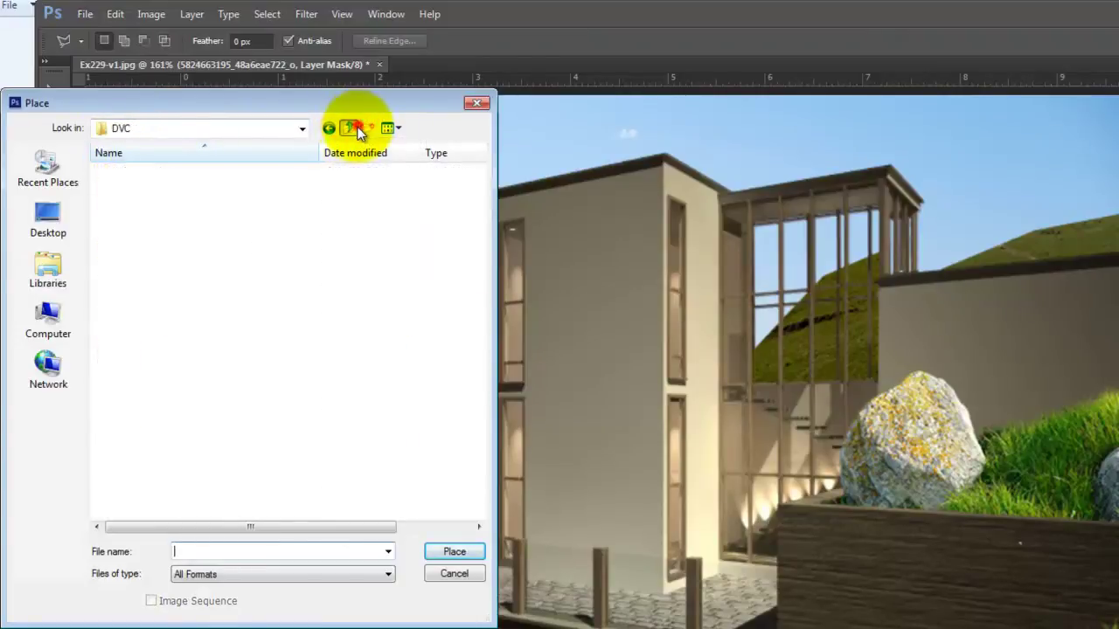
double_click(124, 173)
double_click(128, 180)
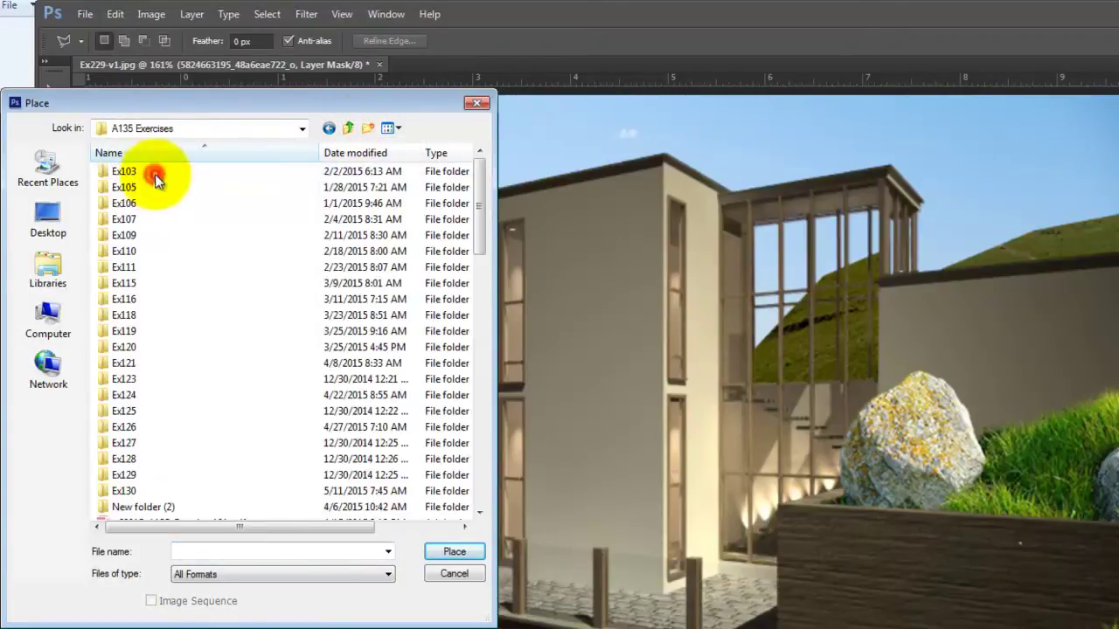
double_click(144, 491)
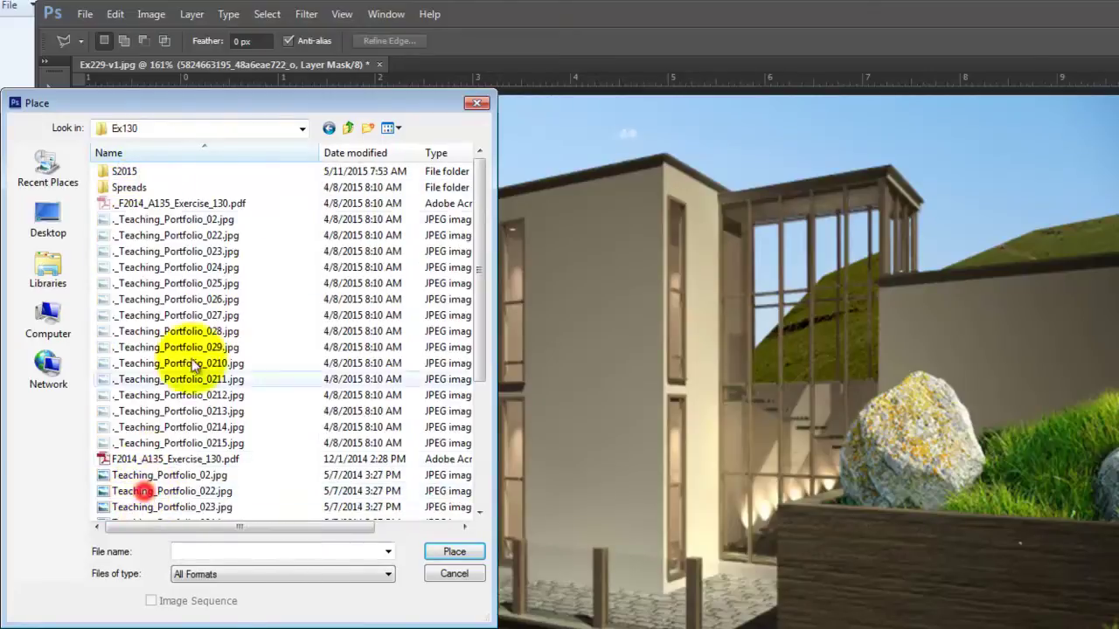
double_click(142, 172)
Step: Place Man_Cane_Color.png into the rendering as a new layer at its initial size
scroll(341, 363, "down", 6)
left_click(400, 203)
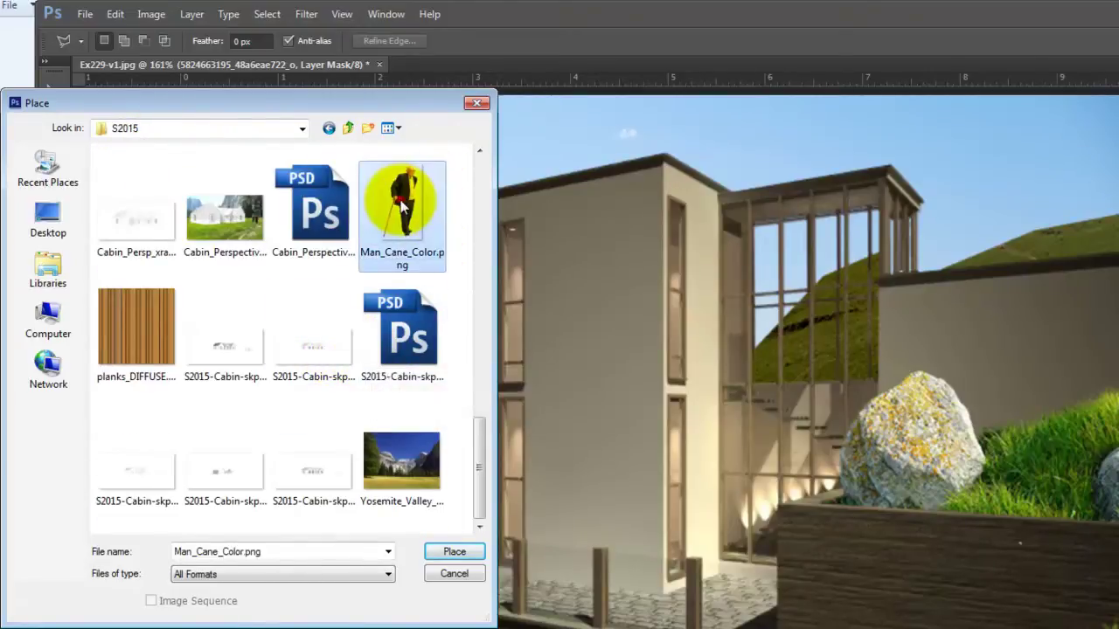
left_click(454, 551)
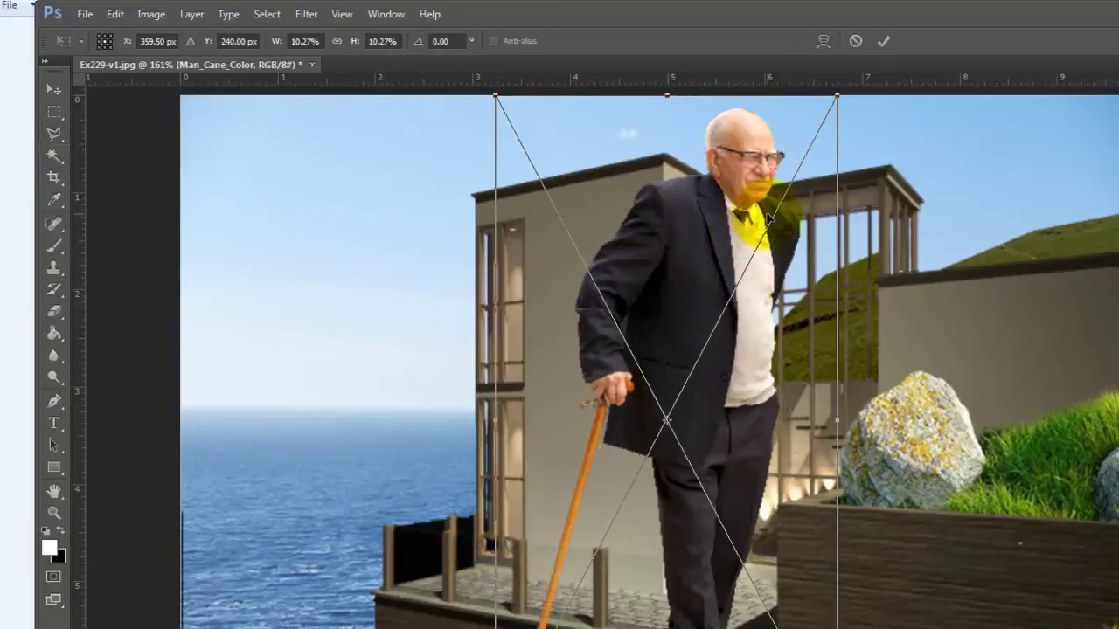
left_click(885, 43)
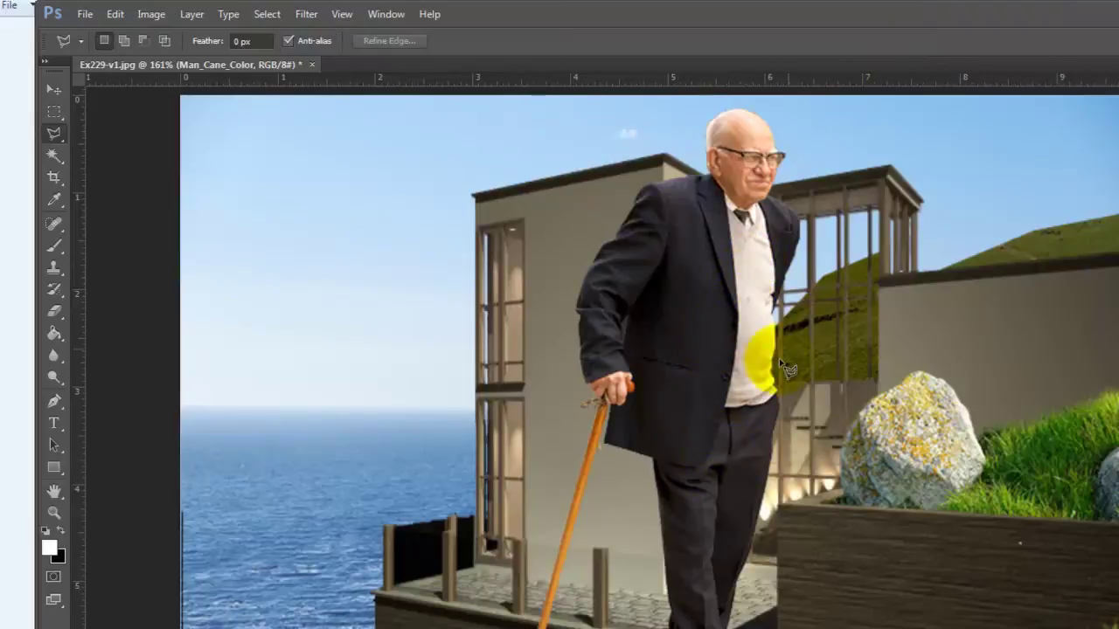
Step: Free Transform the man with the cane to about 2.15% scale and stand him on the paved terrace between the railing posts
left_click(85, 14)
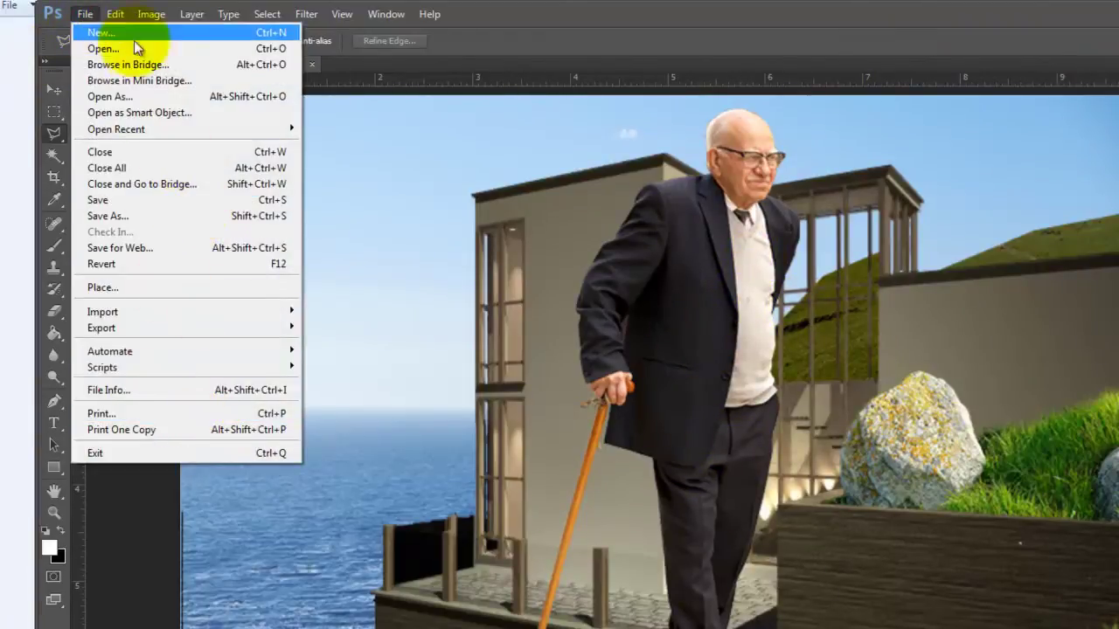
mouse_move(115, 14)
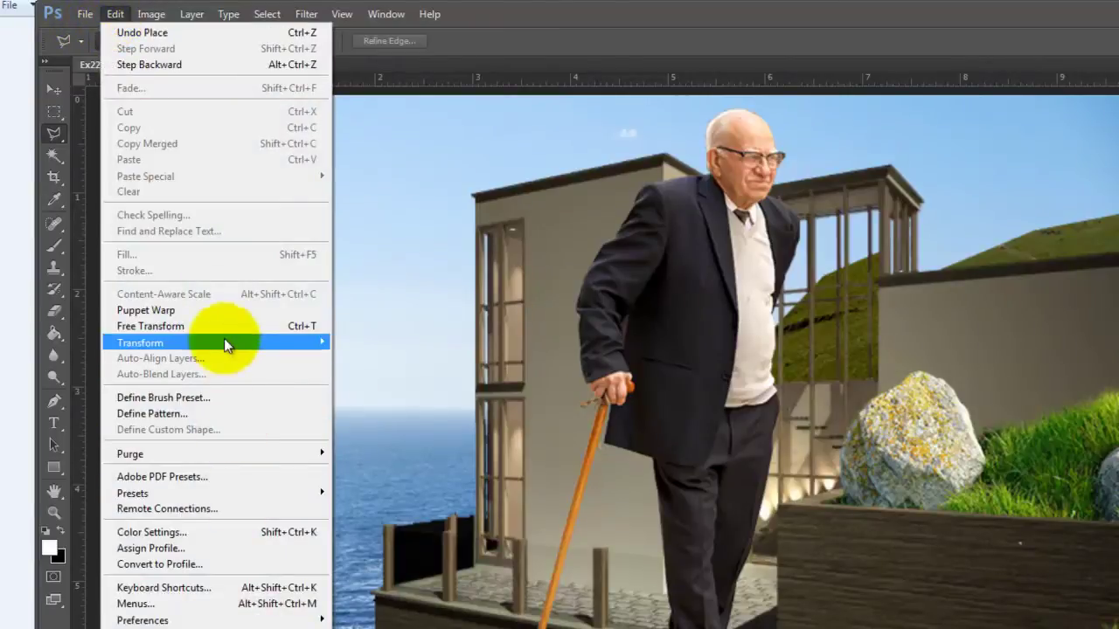
left_click(224, 327)
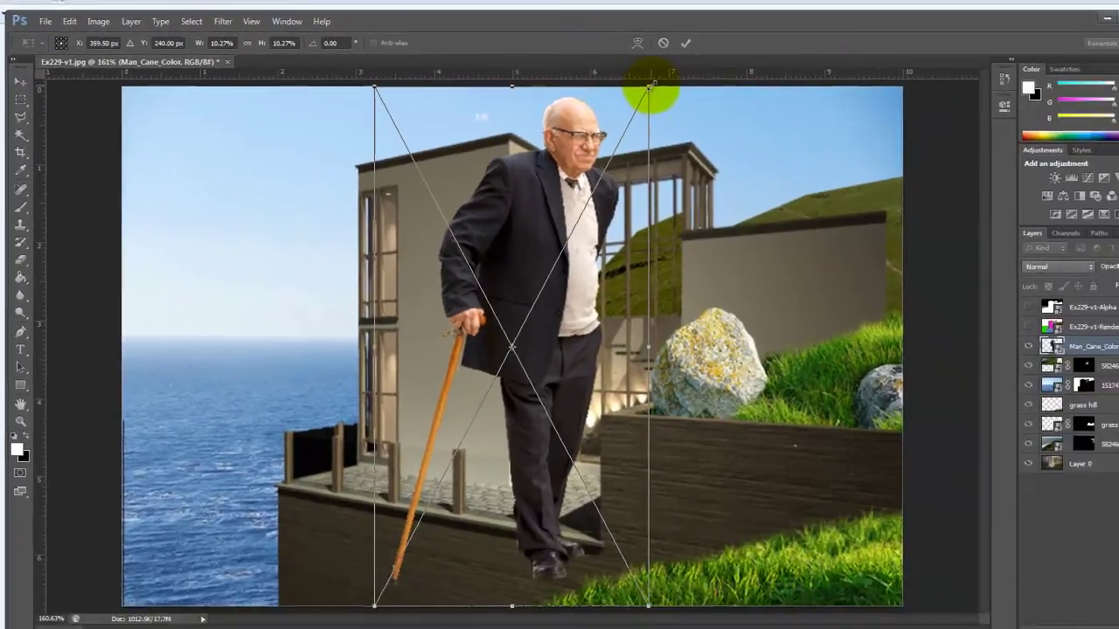
left_click_drag(836, 95, 627, 278)
left_click_drag(459, 226, 376, 402)
left_click_drag(406, 502, 481, 416)
left_click_drag(499, 365, 473, 394)
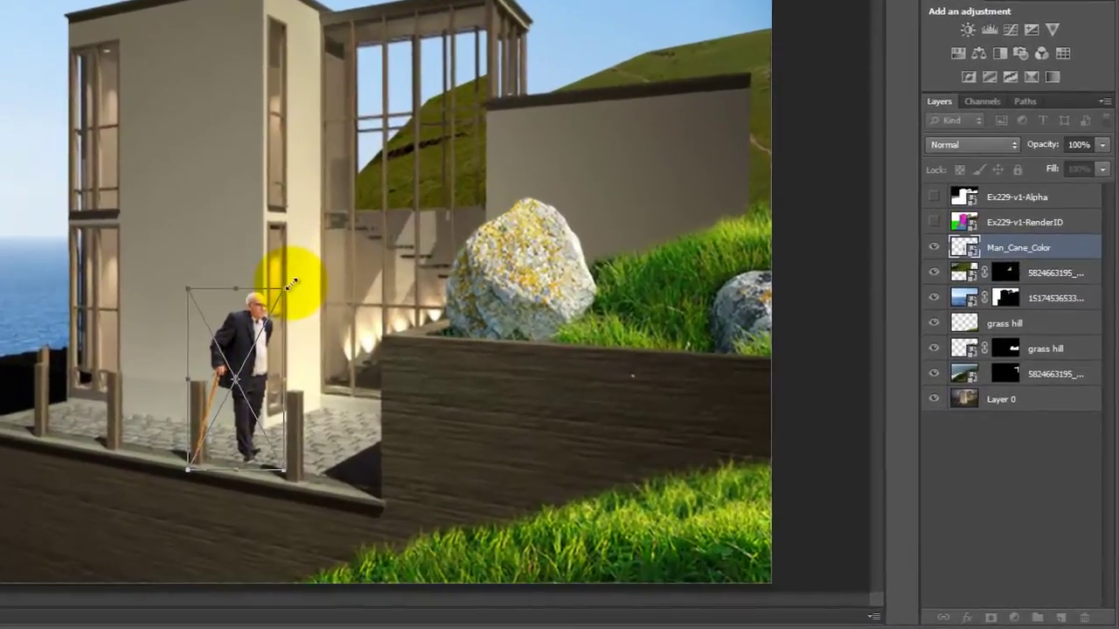
left_click_drag(249, 328, 255, 374)
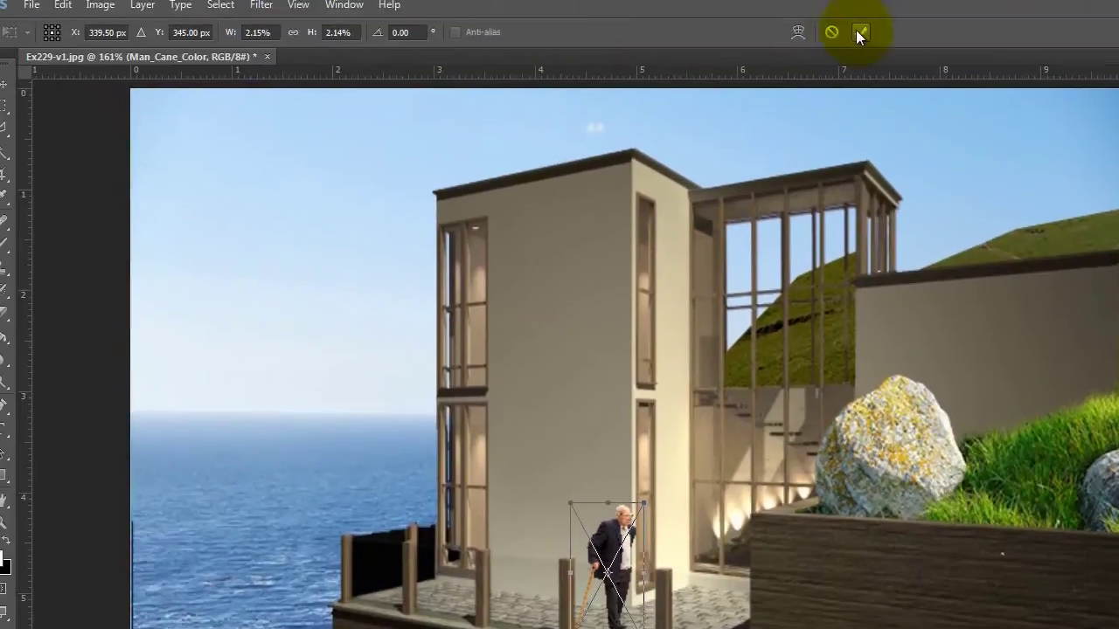
left_click(880, 42)
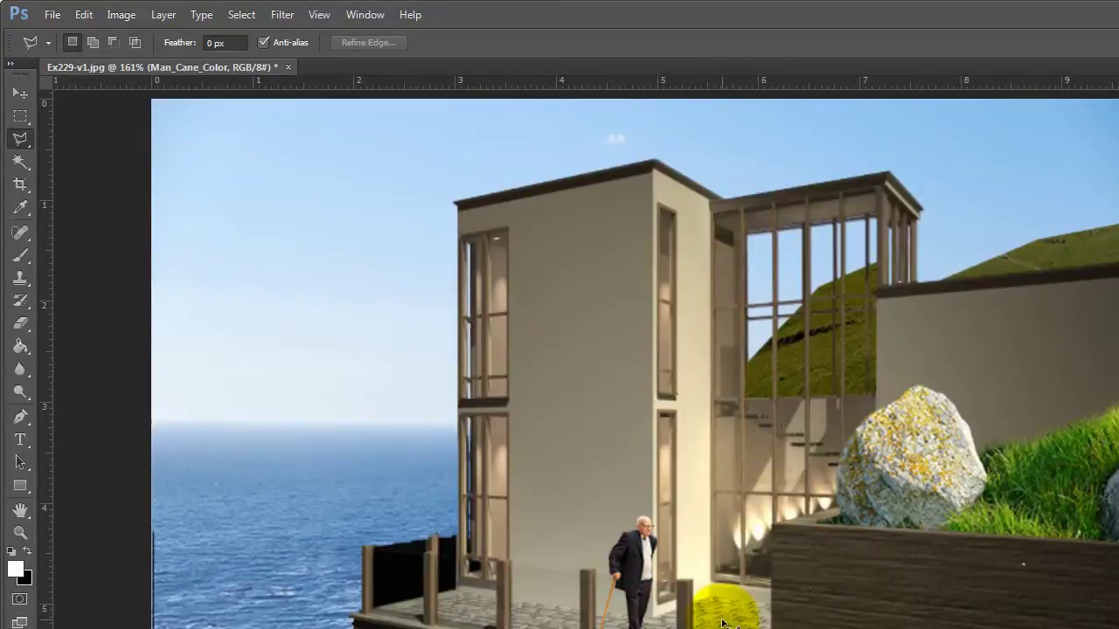
Step: Outline the glass railing panel between the two posts around the man with a Polygonal Lasso selection
key("ctrl+equal")
key("ctrl+equal")
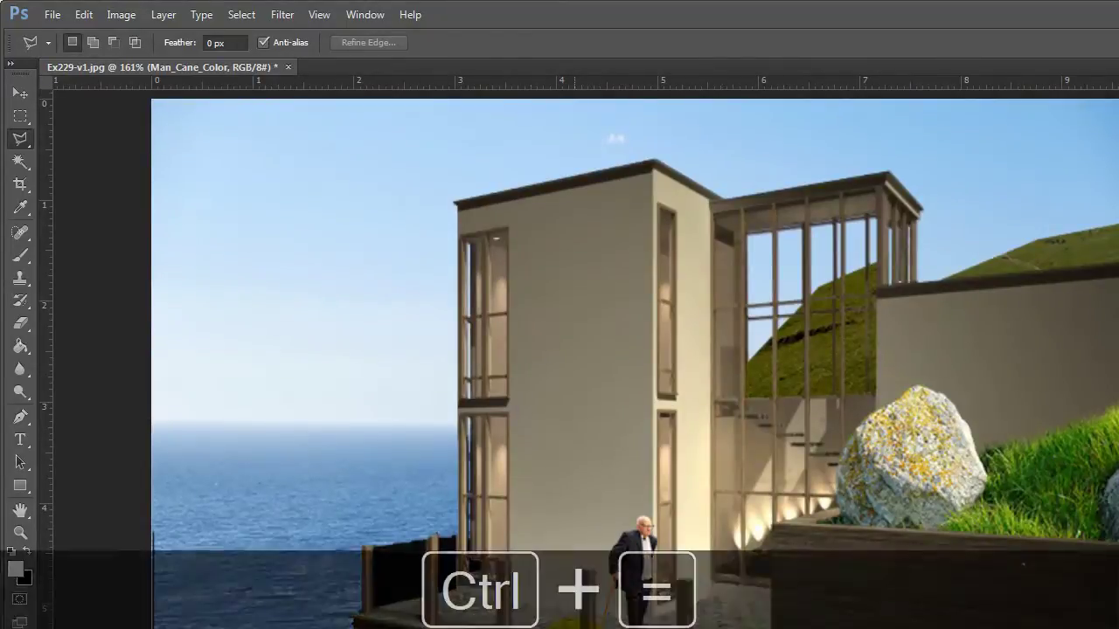
key("ctrl+equal")
key("space")
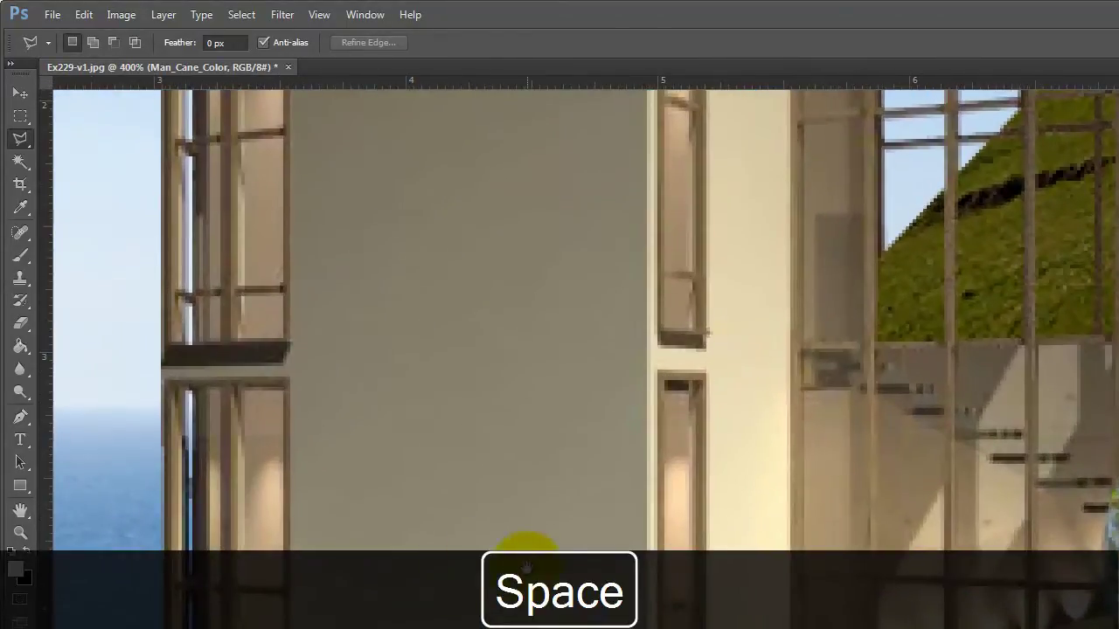
left_click_drag(524, 554, 483, 92)
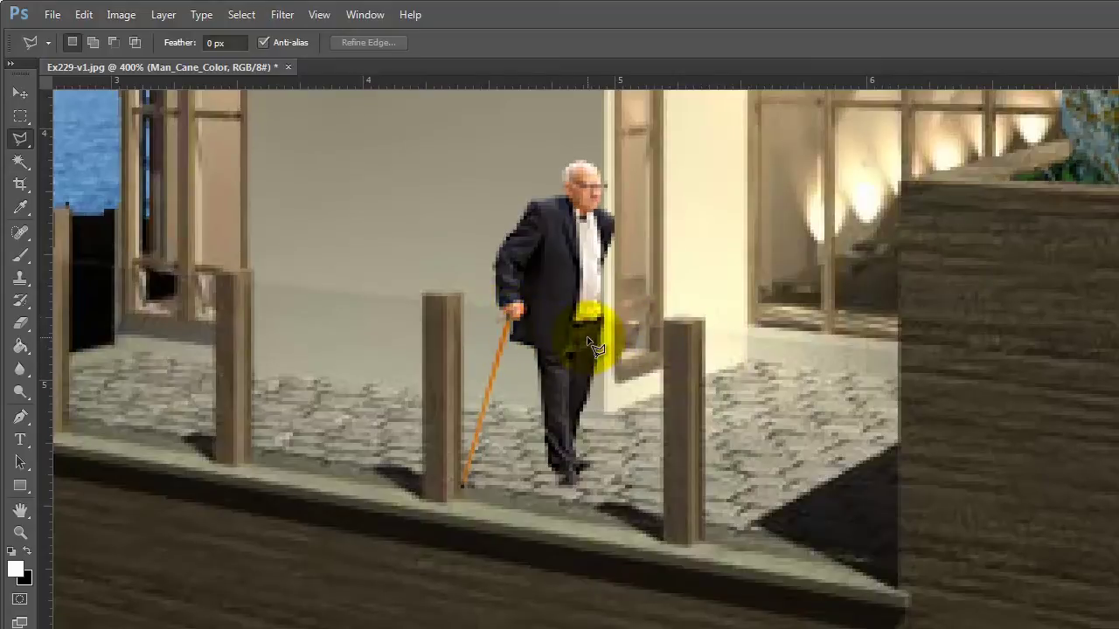
right_click(21, 143)
left_click(87, 148)
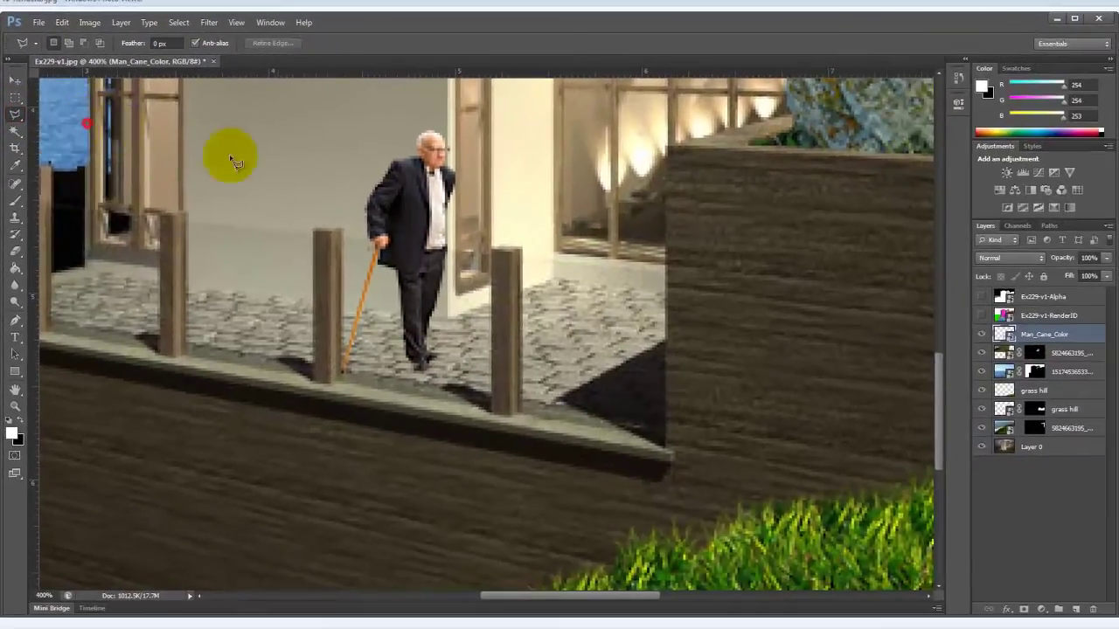
left_click(343, 237)
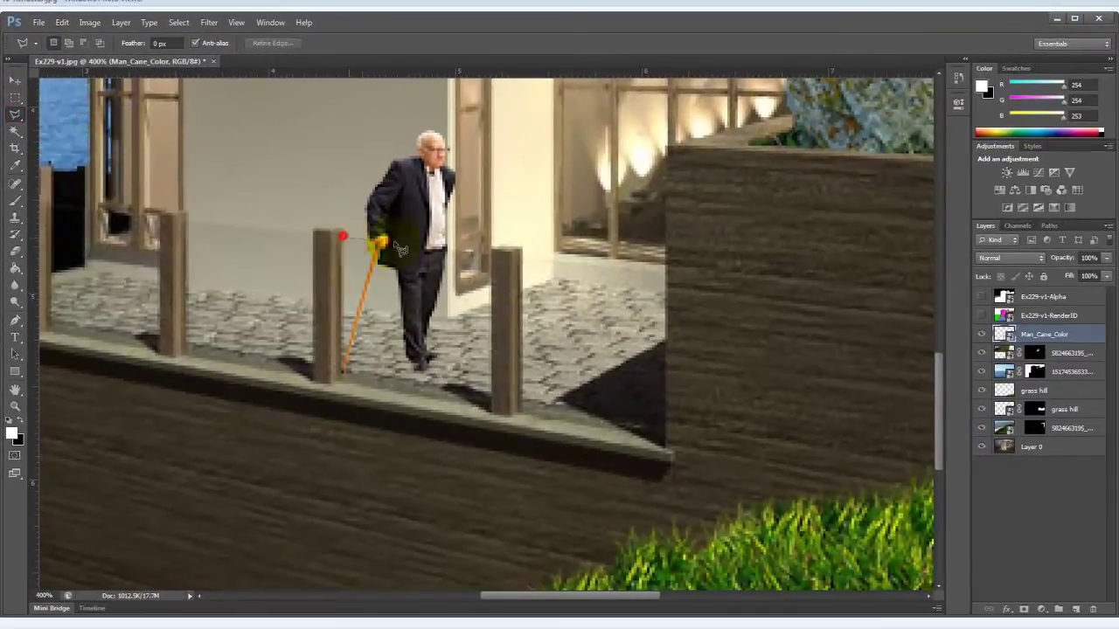
left_click(495, 256)
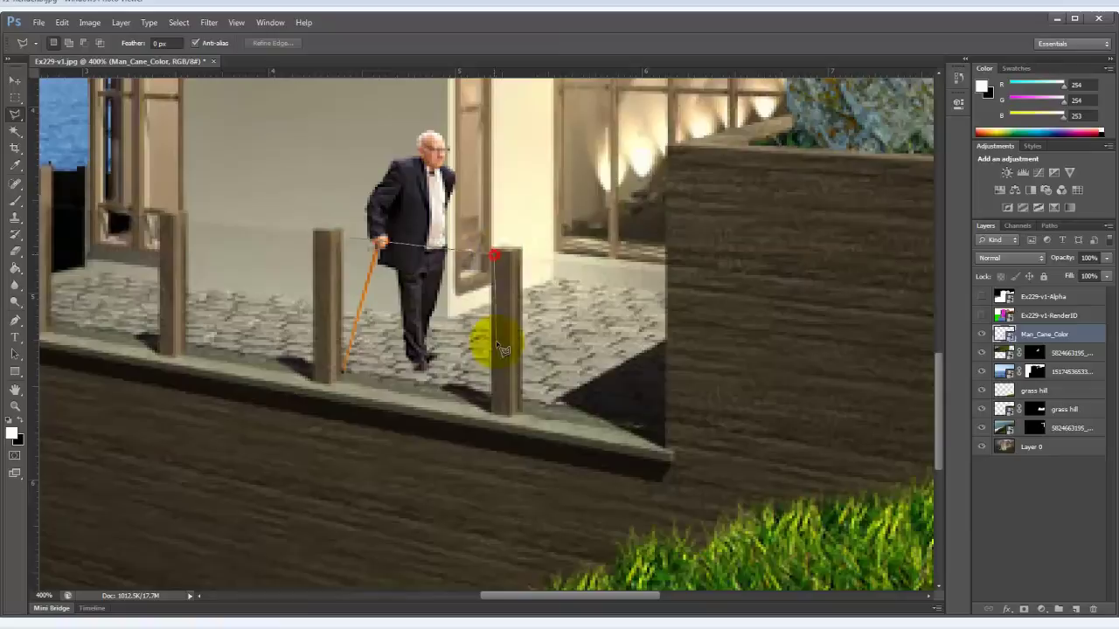
left_click(491, 402)
left_click(338, 372)
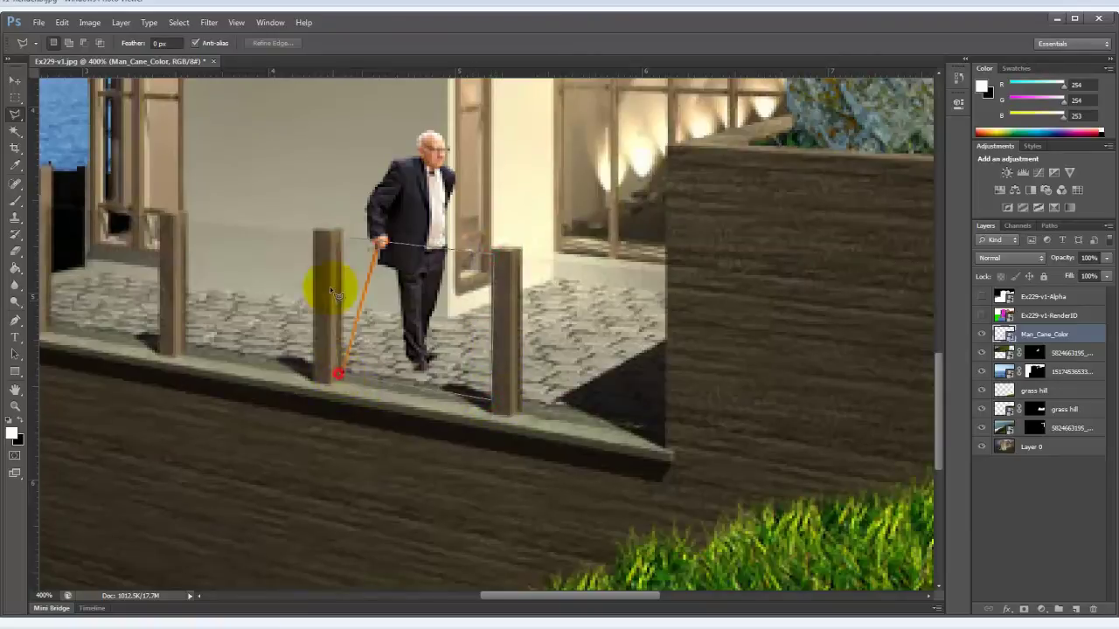
left_click(344, 237)
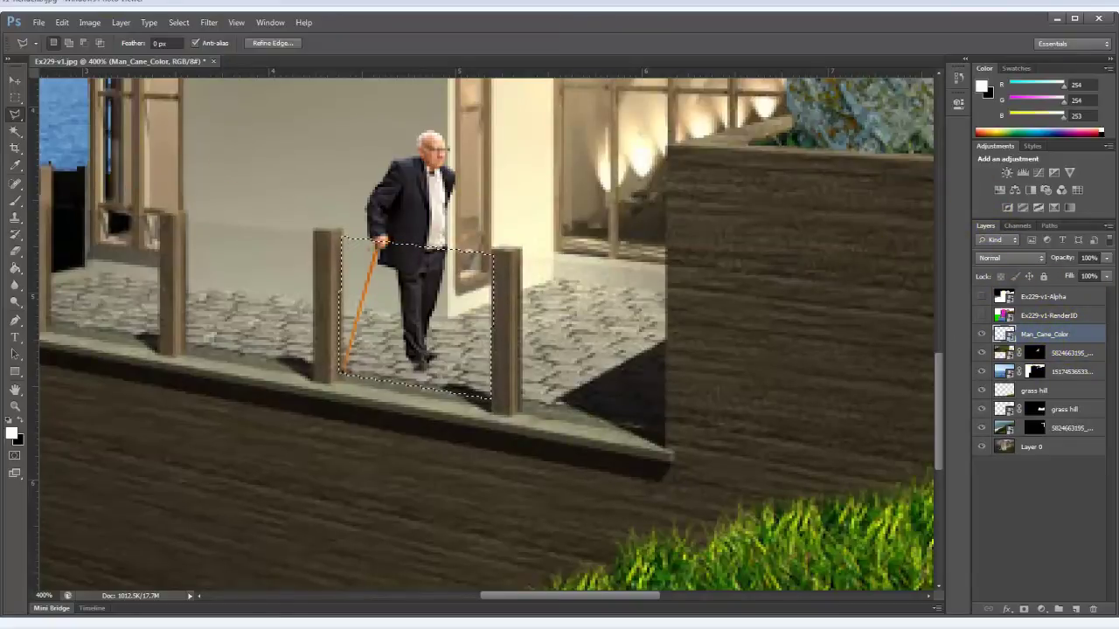
Step: Add a Hue/Saturation adjustment layer for the selected glass panel and darken it to a Lightness of -31
left_click(130, 23)
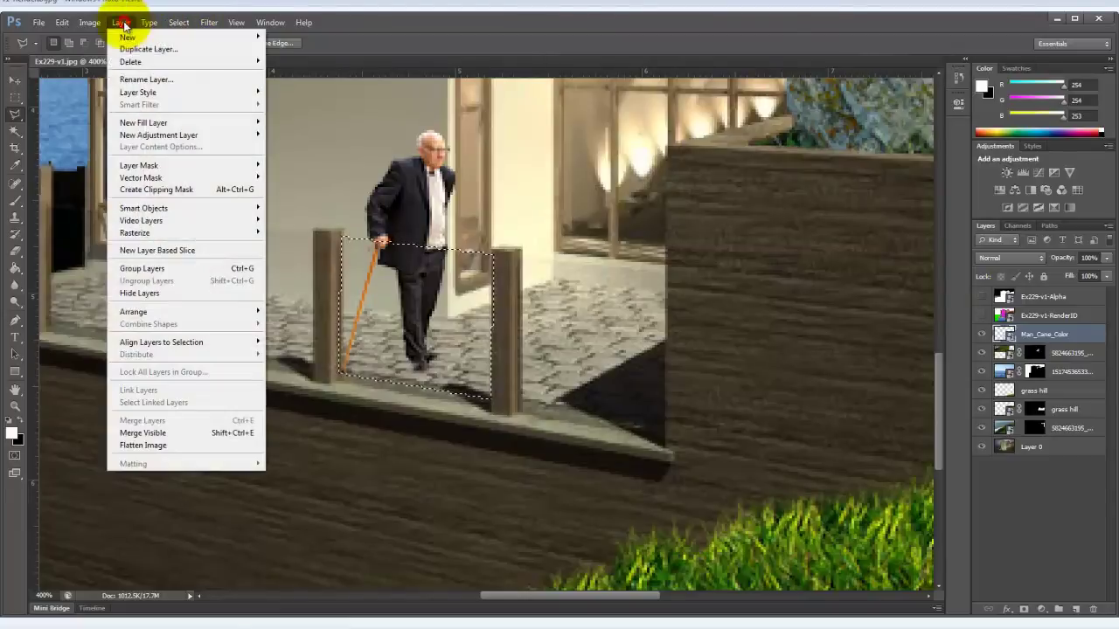
mouse_move(196, 137)
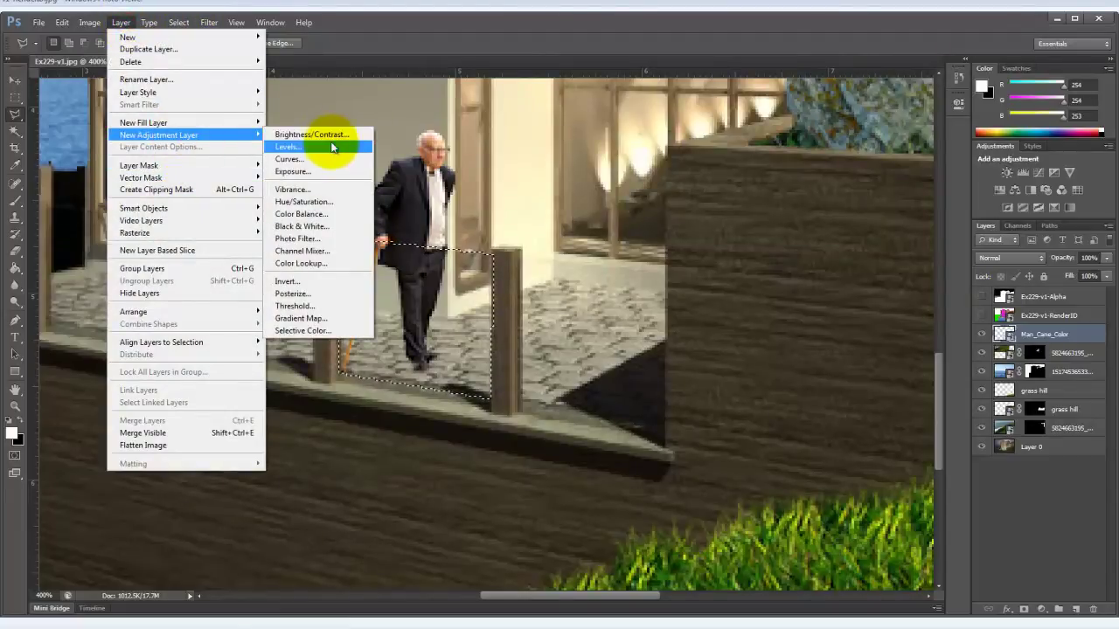
left_click(338, 203)
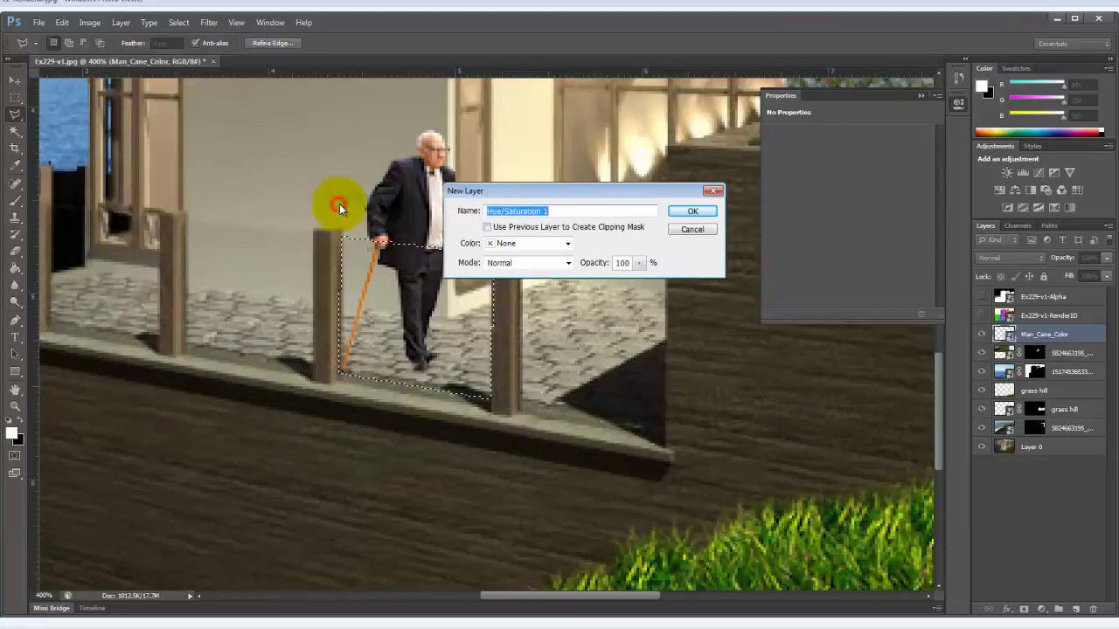
left_click(692, 211)
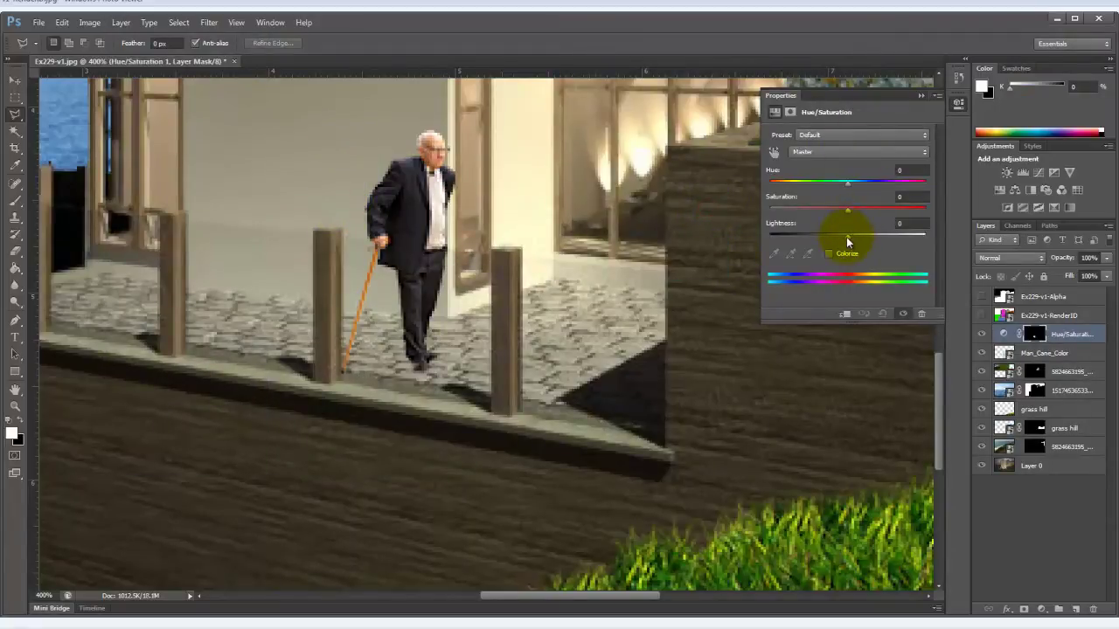
left_click_drag(847, 237, 824, 251)
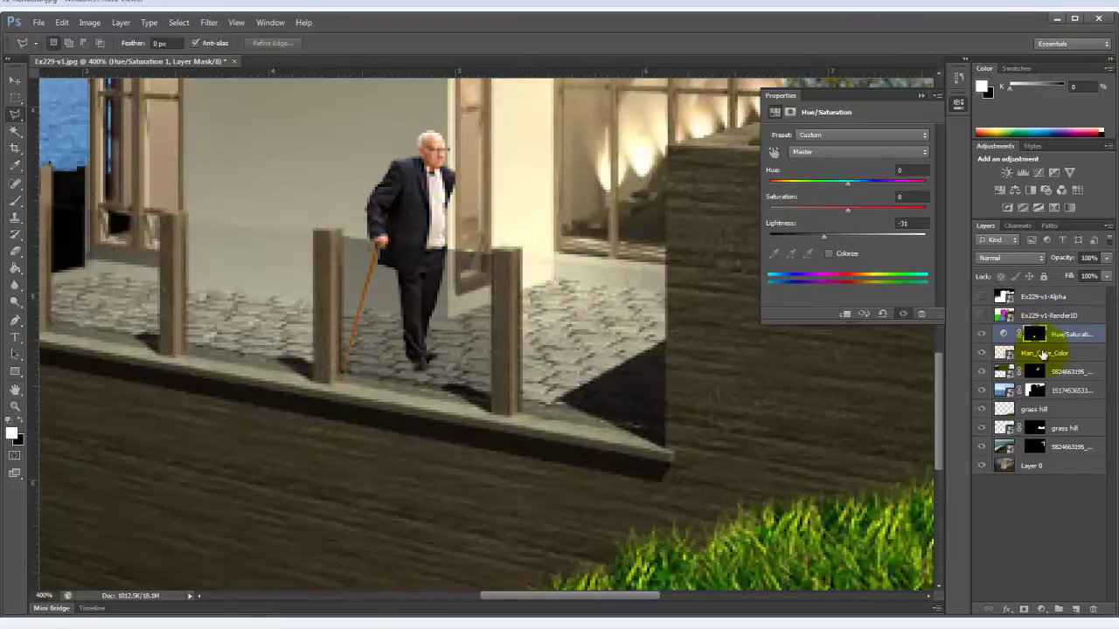
Step: Select the man's outline on the Man_Cane_Color layer by picking its empty background with the Magic Wand and inverting the selection
left_click(1042, 353)
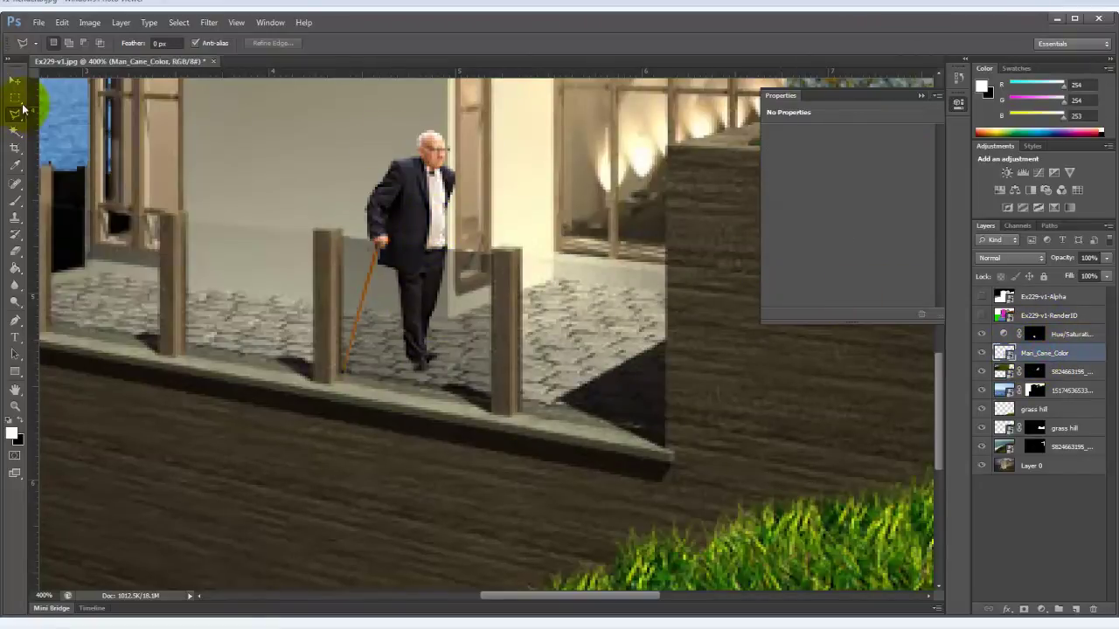
left_click(16, 131)
left_click(350, 154)
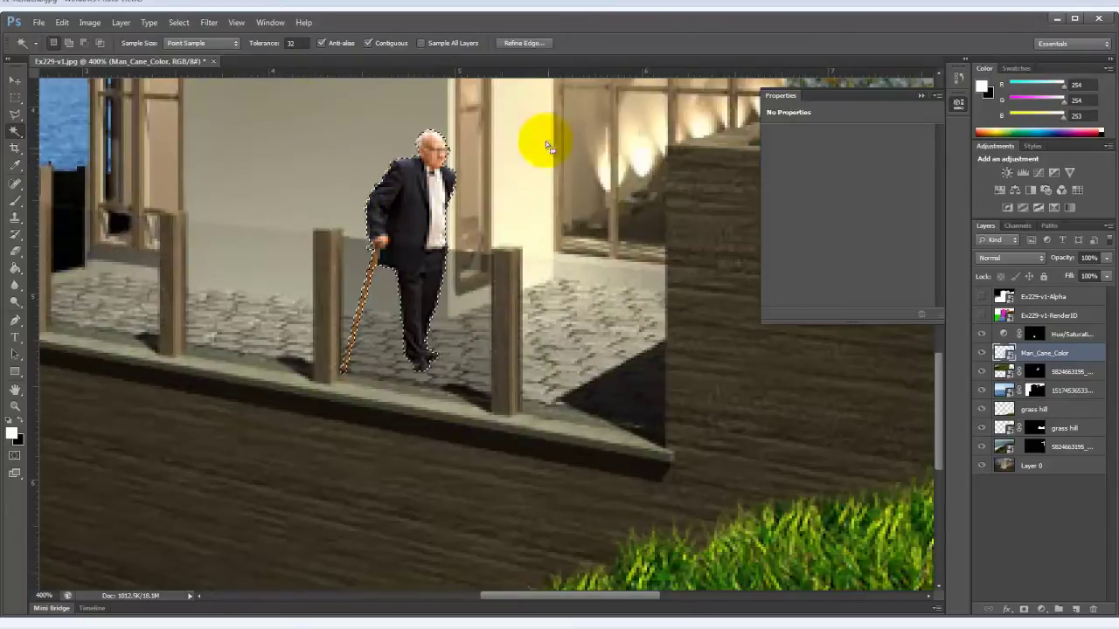
left_click(179, 21)
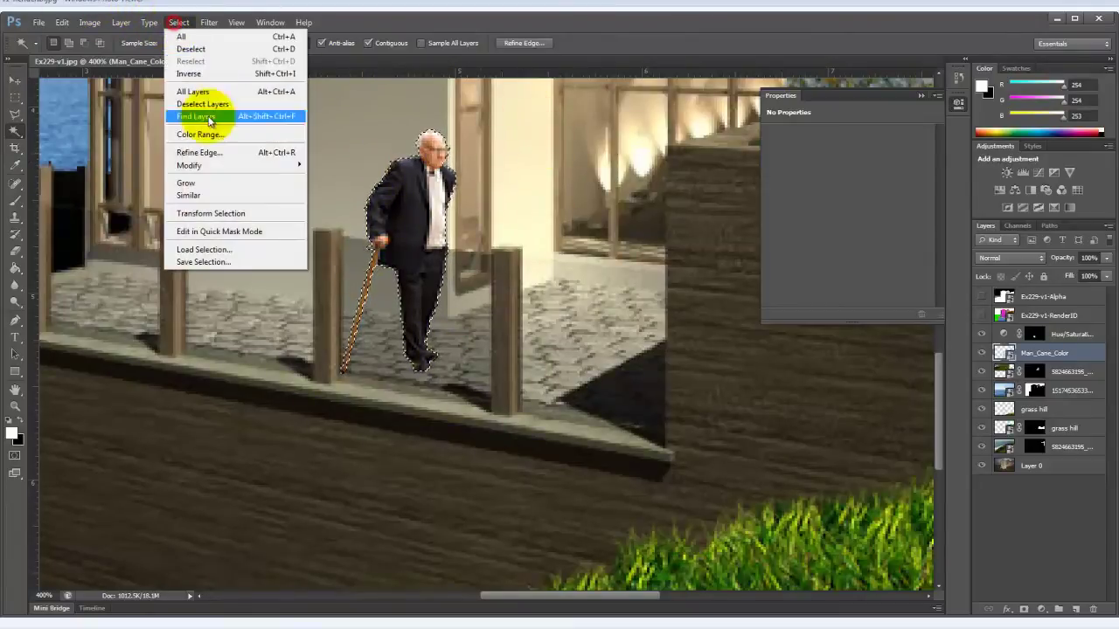
left_click(255, 73)
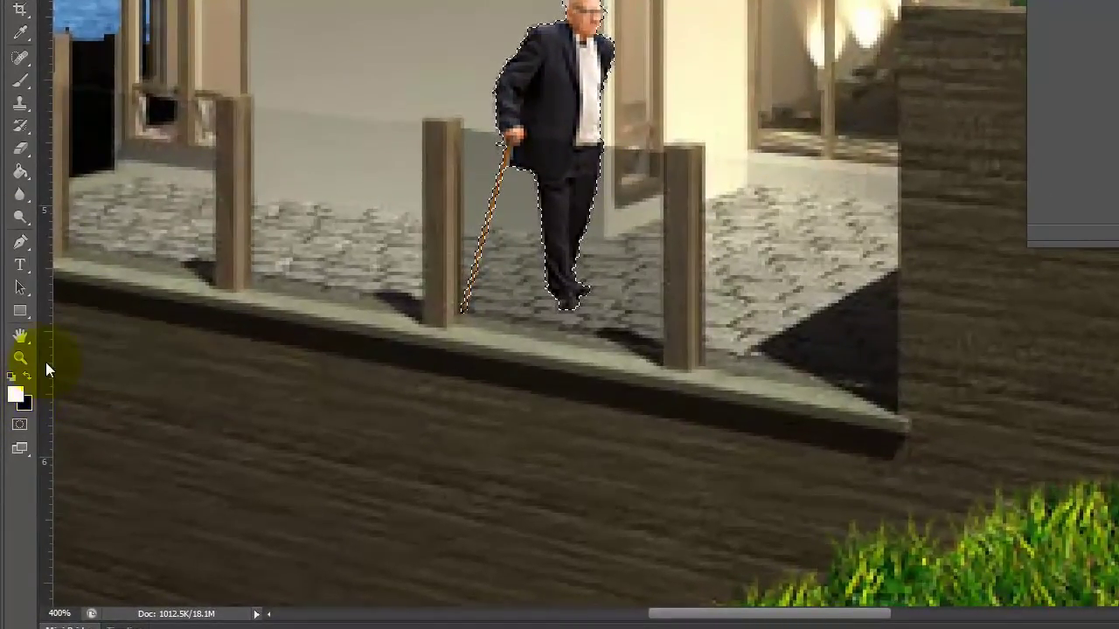
Step: Brush the selected figure solid black on a new layer, deselect, and move that layer below Man_Cane_Color
left_click(20, 104)
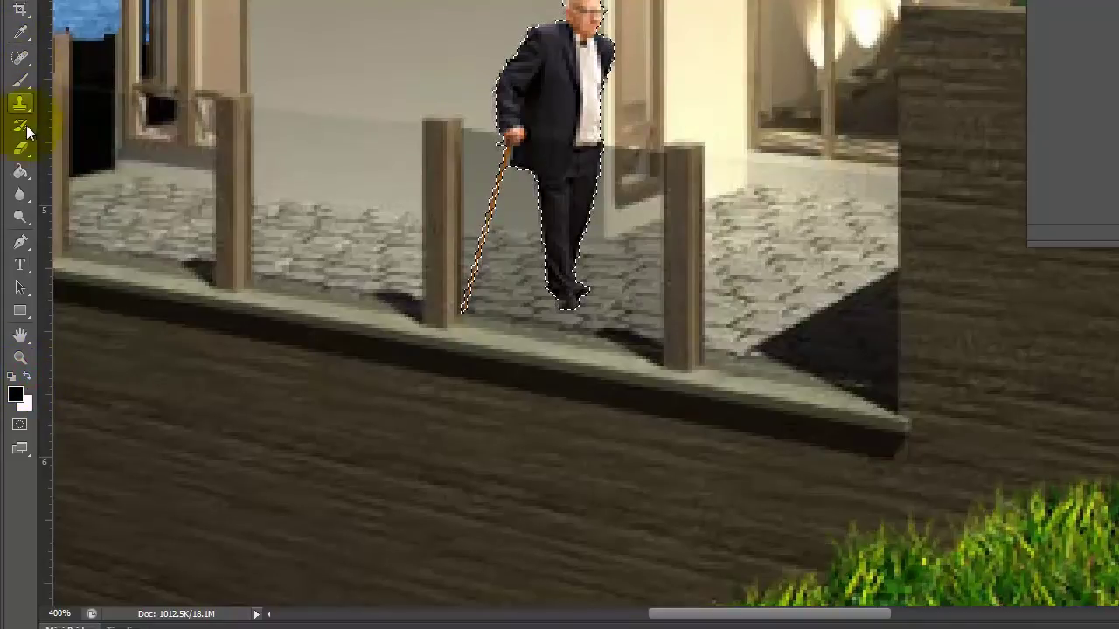
left_click(20, 80)
left_click_drag(512, 167, 569, 131)
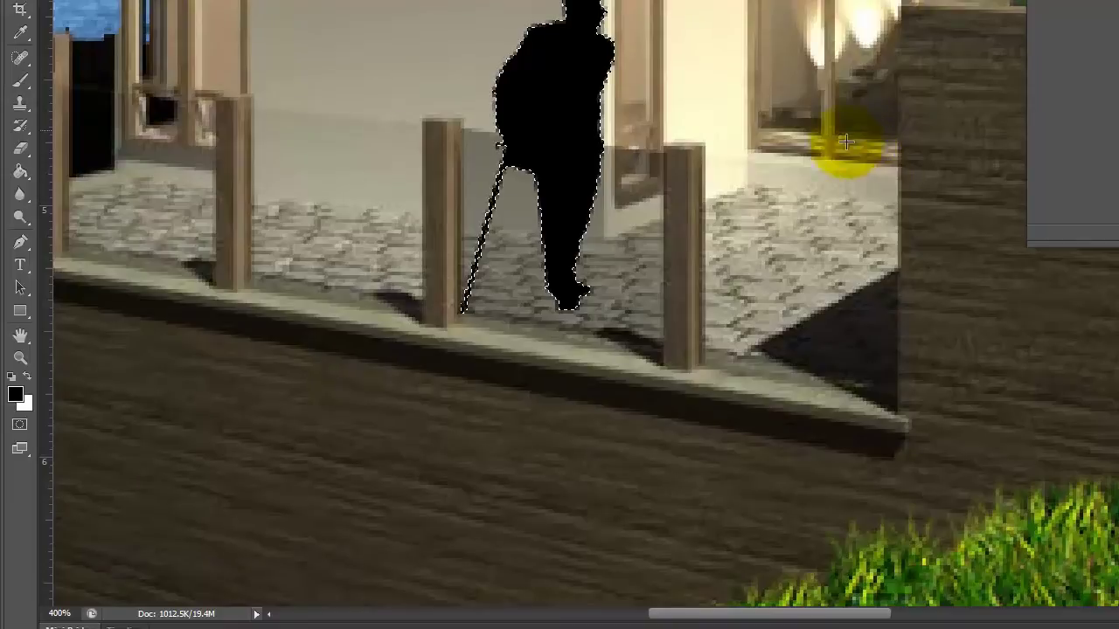
key("ctrl+d")
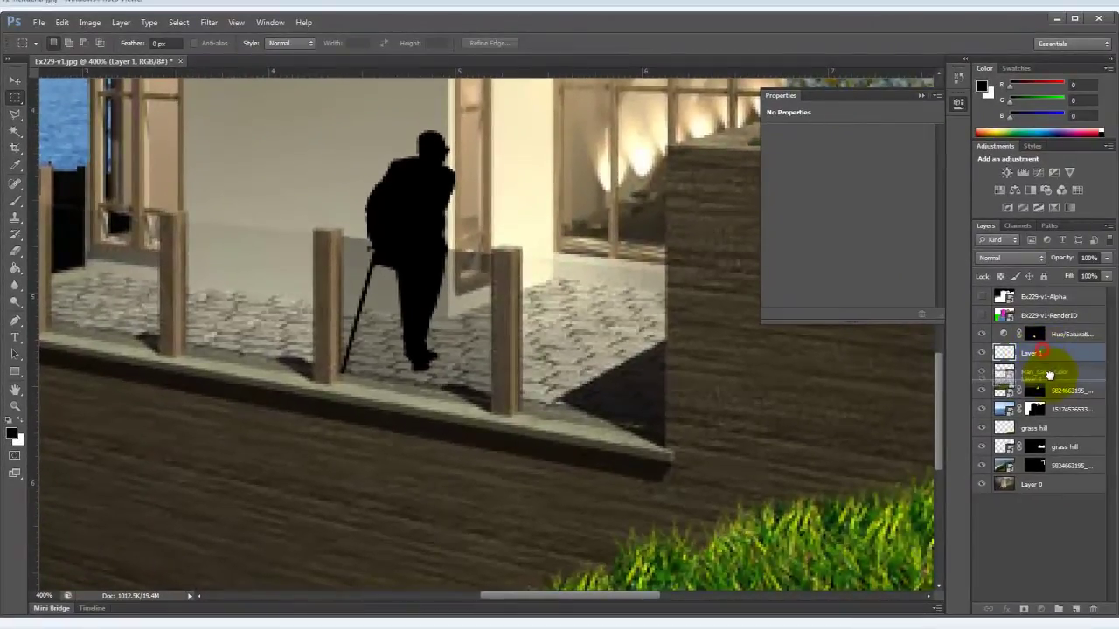
left_click_drag(1059, 375, 1051, 379)
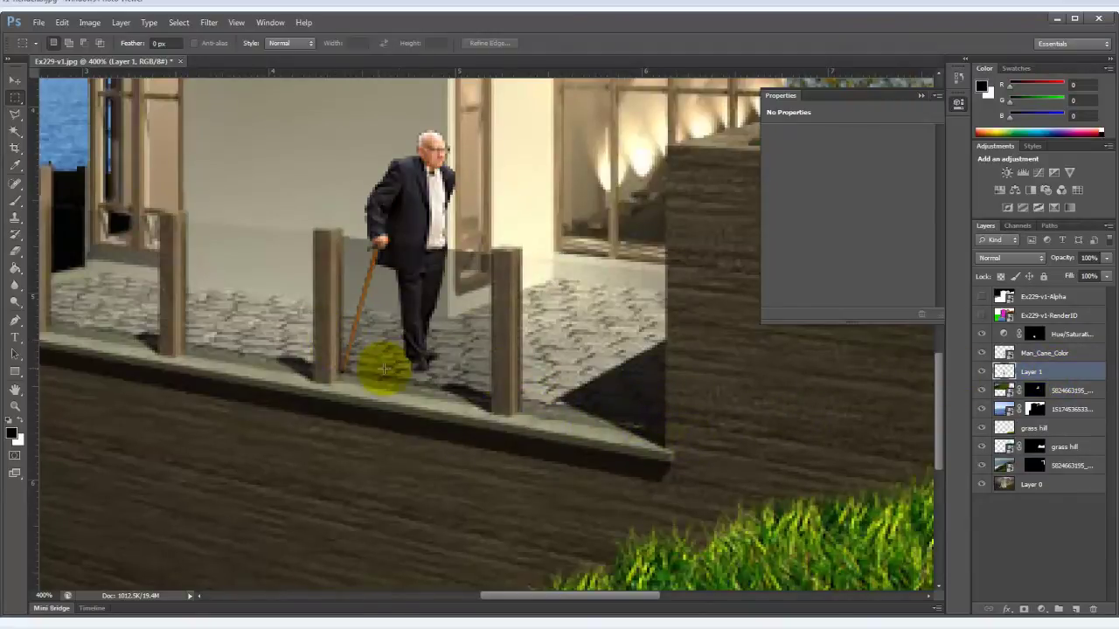
Step: Skew the black silhouette into a flat ground shadow at the man's feet, about 98% wide, 11% high and with 51° horizontal skew
left_click(64, 22)
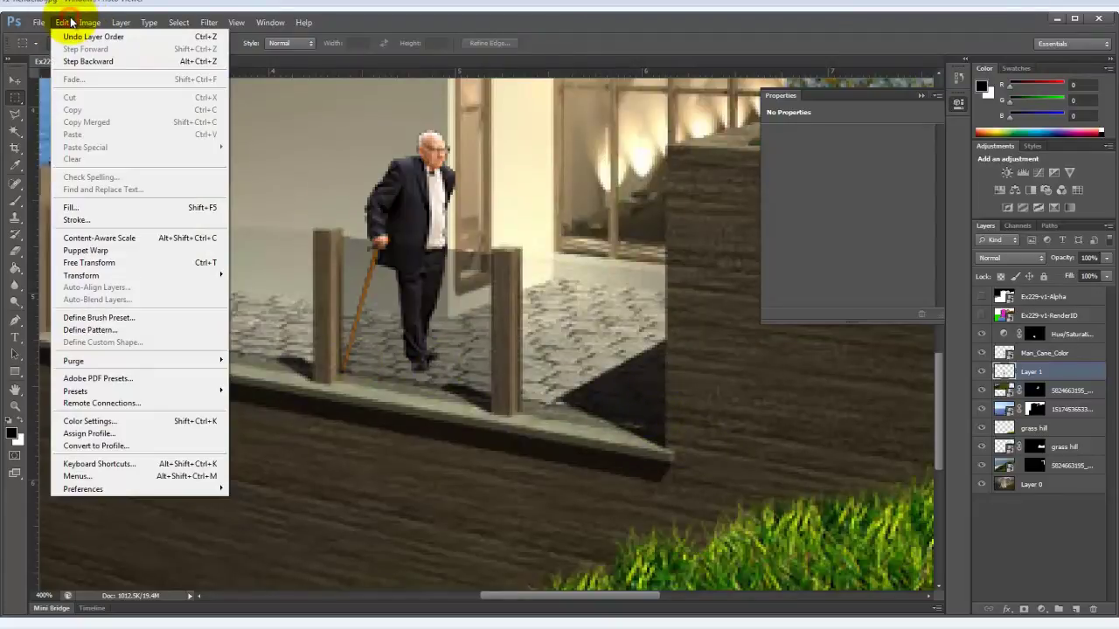
mouse_move(175, 275)
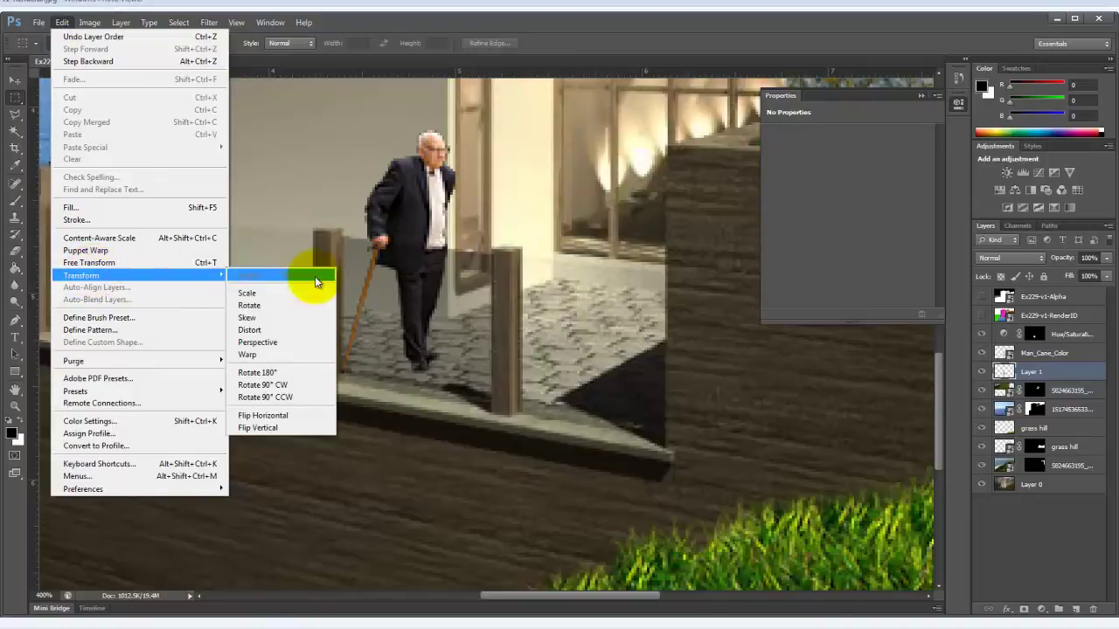
left_click(305, 321)
left_click_drag(455, 133, 338, 129)
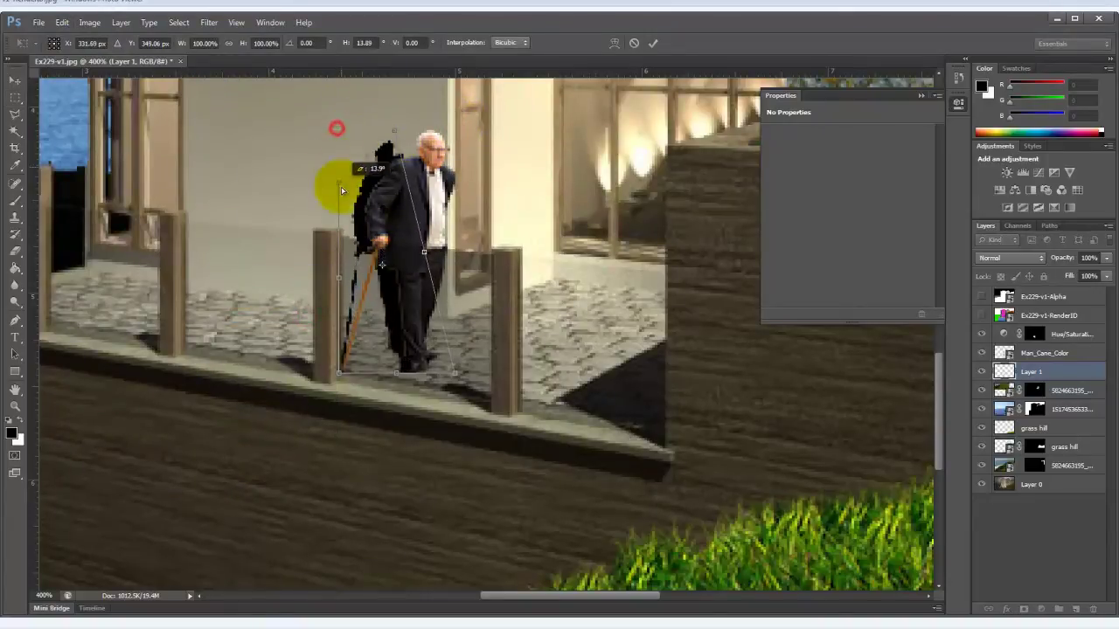
left_click_drag(341, 187, 342, 243)
left_click_drag(394, 144, 394, 282)
left_click_drag(341, 253, 354, 330)
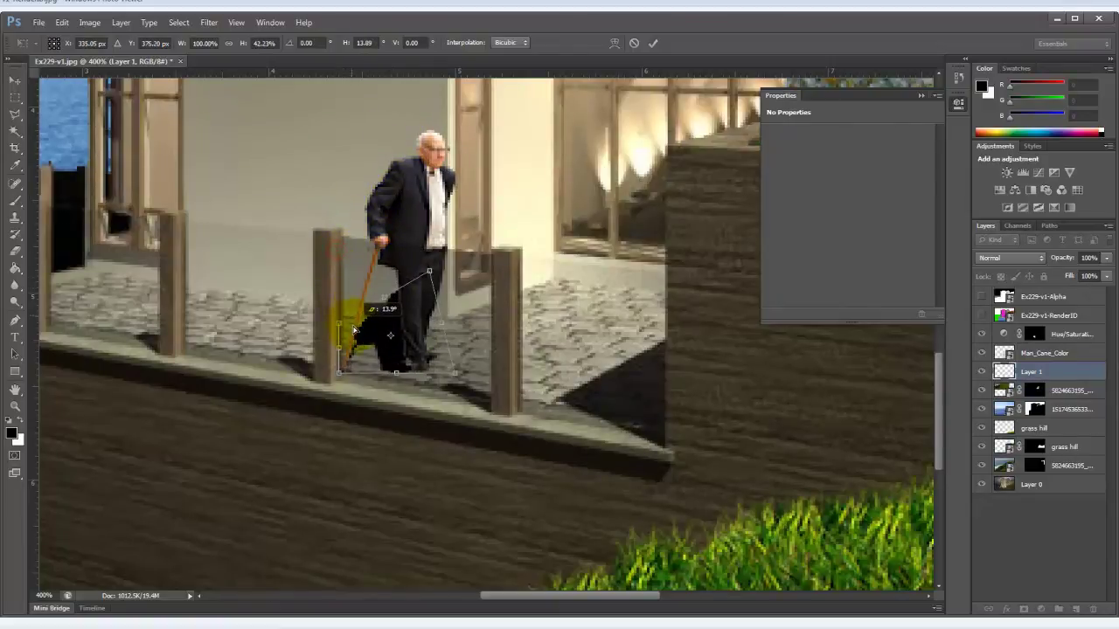
left_click_drag(430, 284, 349, 334)
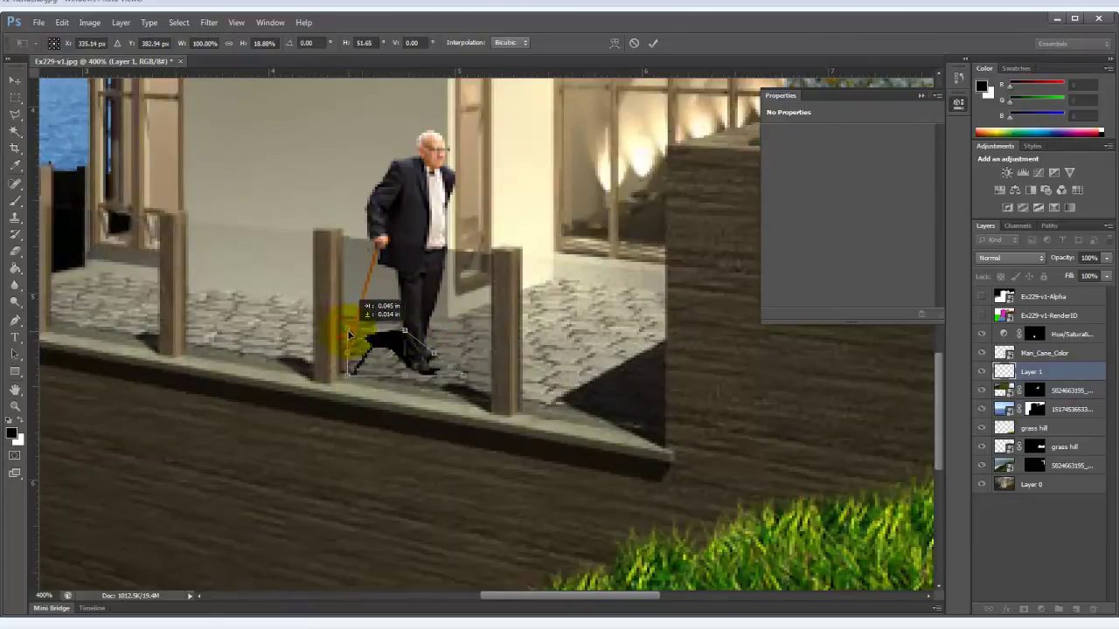
left_click_drag(348, 376, 345, 374)
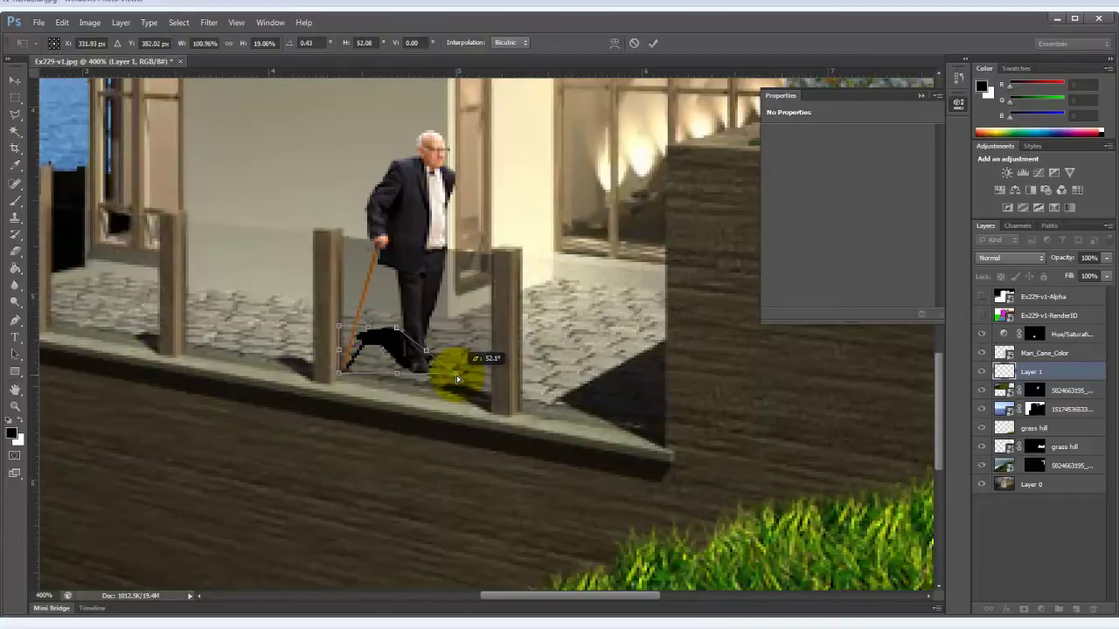
left_click_drag(341, 329, 410, 360)
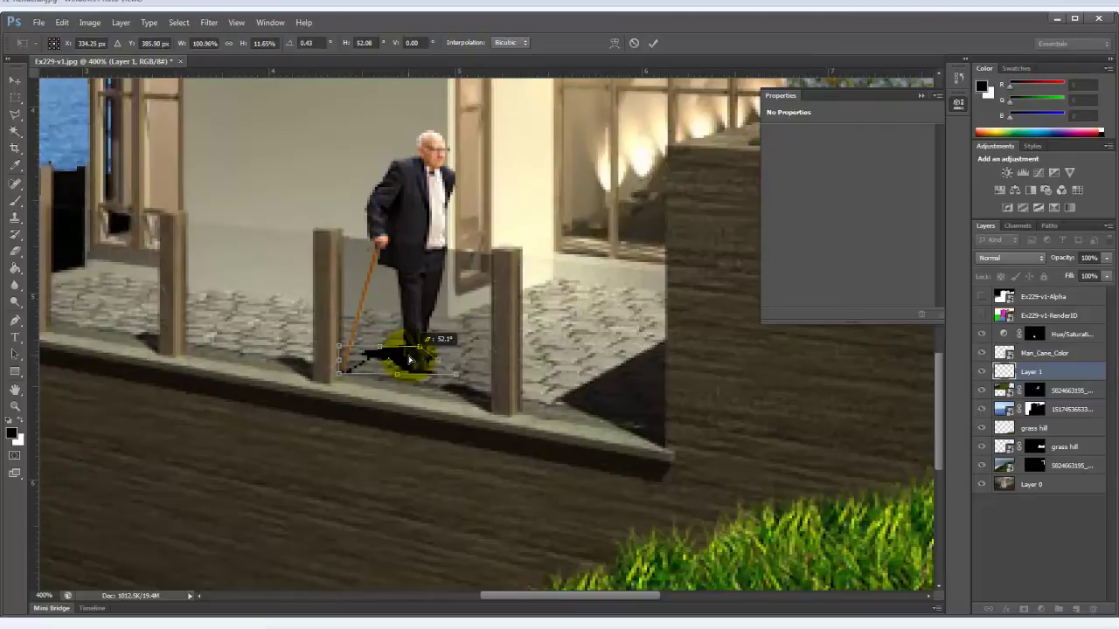
left_click_drag(460, 378, 456, 376)
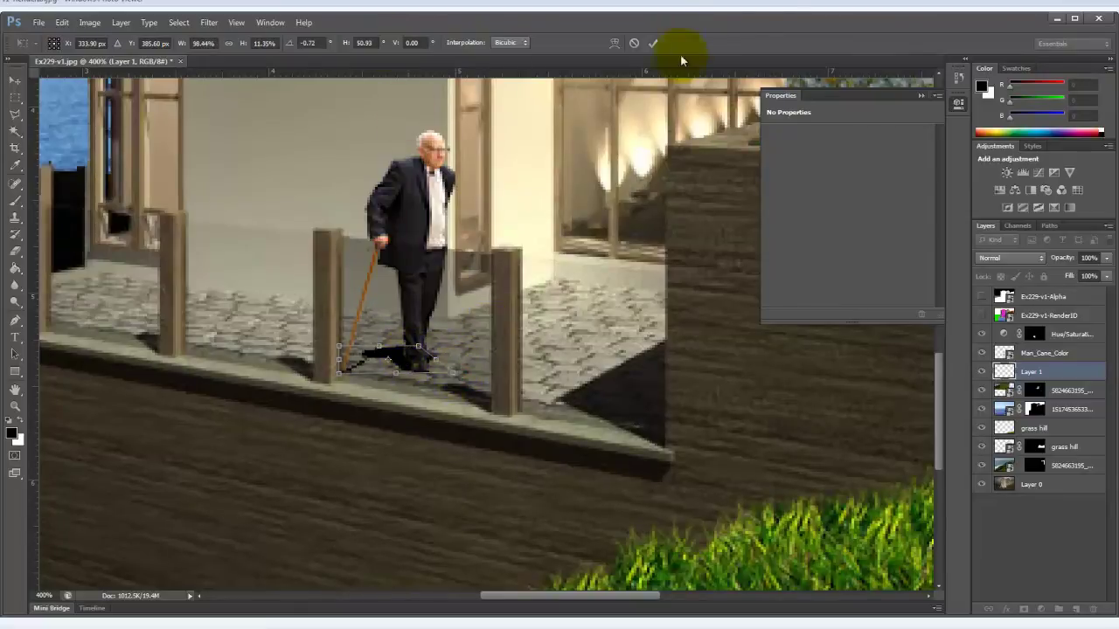
left_click(655, 44)
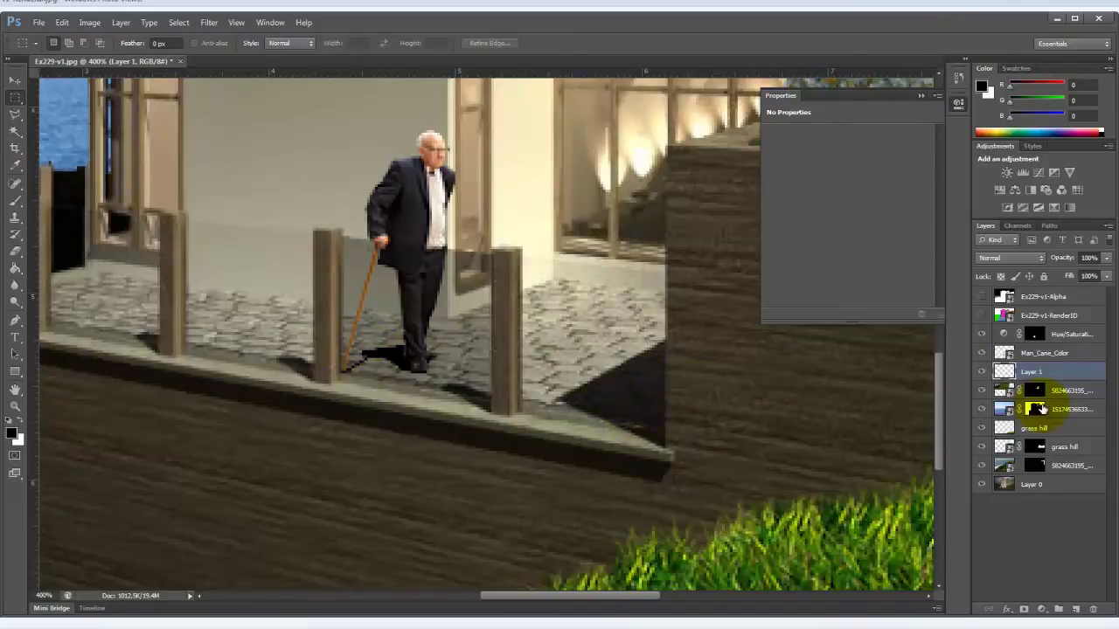
Step: Try Multiply blending on the shadow layer, set its opacity to 75%, and leave no layer selected
left_click(1004, 257)
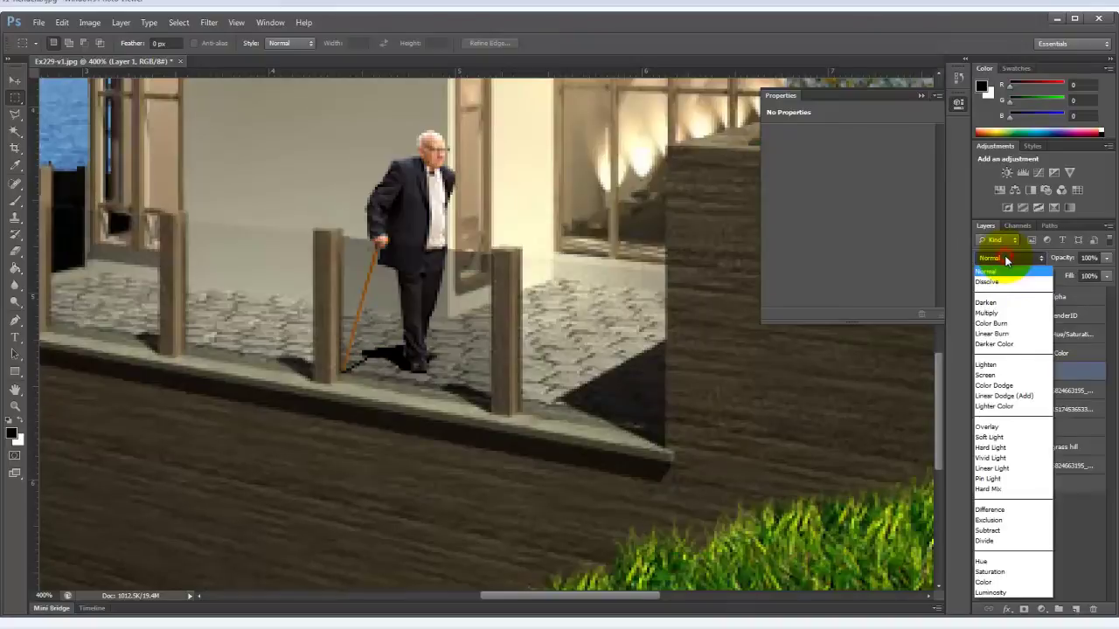
left_click(1007, 319)
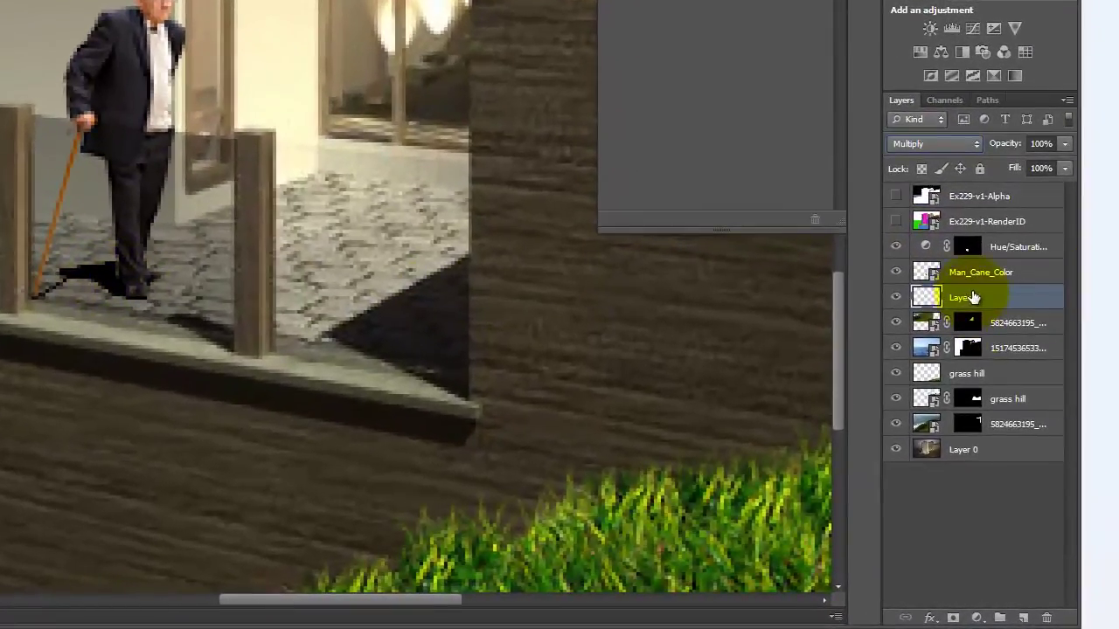
left_click(1065, 143)
left_click_drag(1047, 164, 1034, 164)
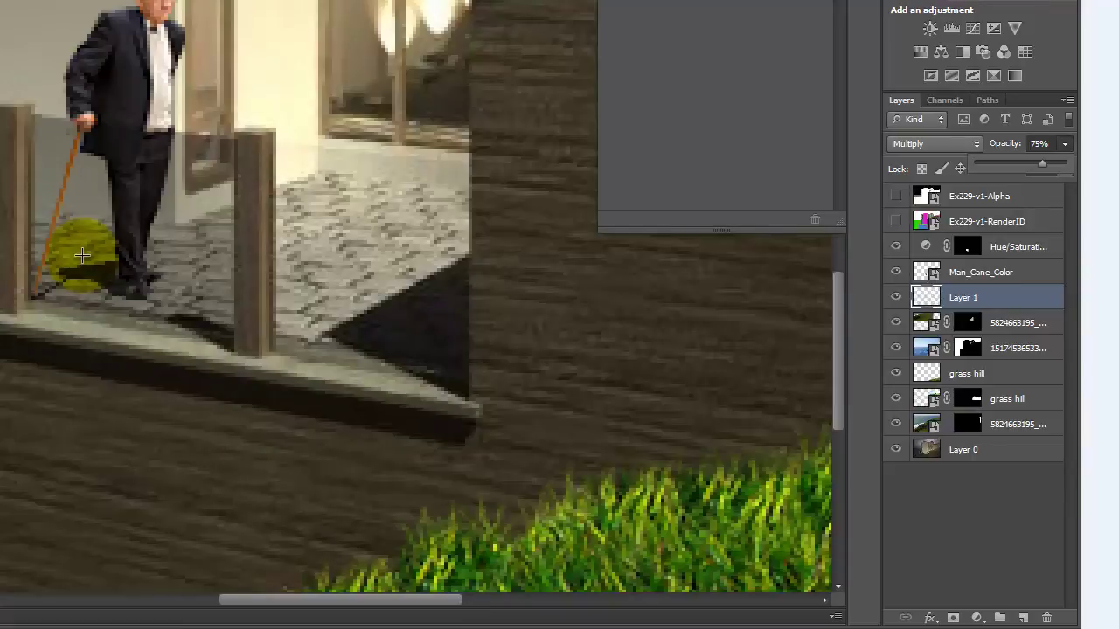
key("ctrl+0")
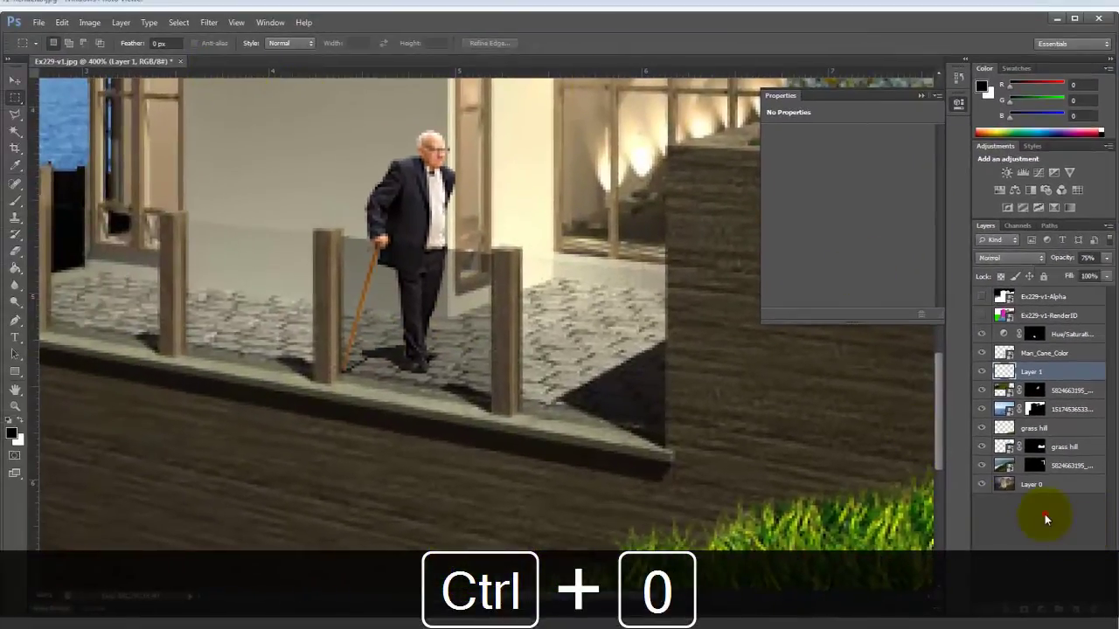
left_click(1045, 514)
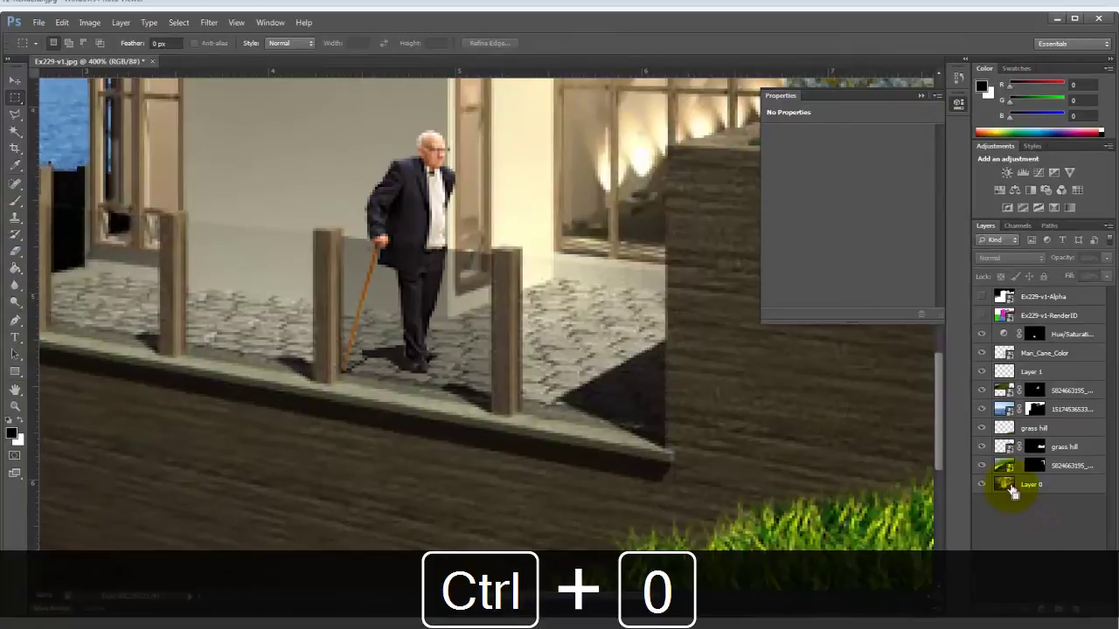
Step: Paint a short black brush stroke on a new layer as a ground shadow beside the large boulder's base
key("ctrl+0")
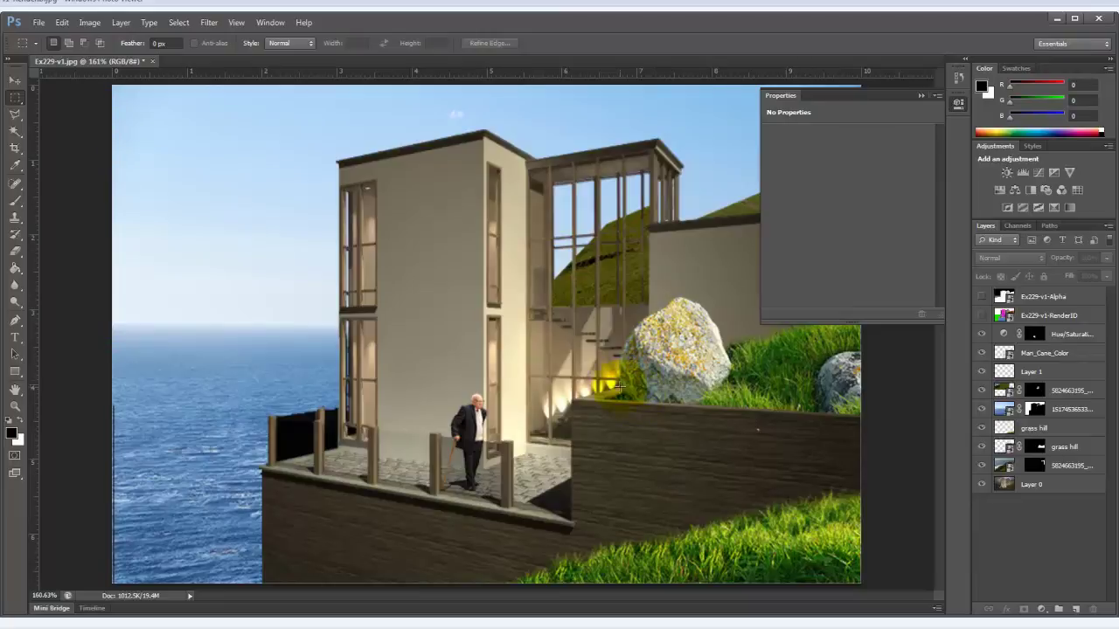
key("ctrl+equal")
key("ctrl+equal")
key("ctrl+equal")
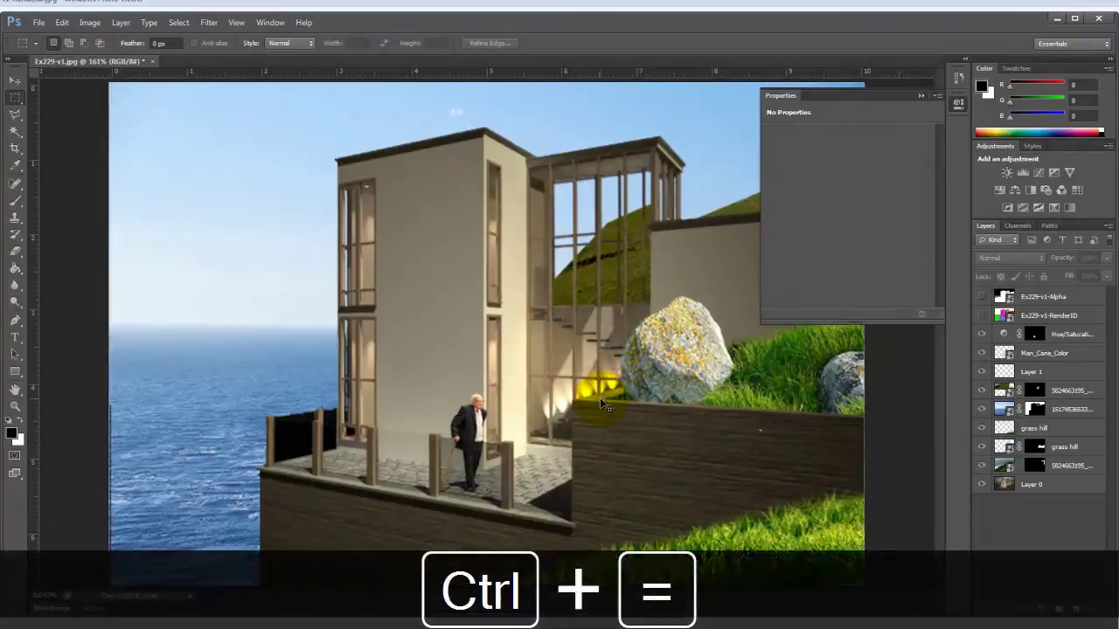
key("space")
left_click_drag(837, 391, 477, 401)
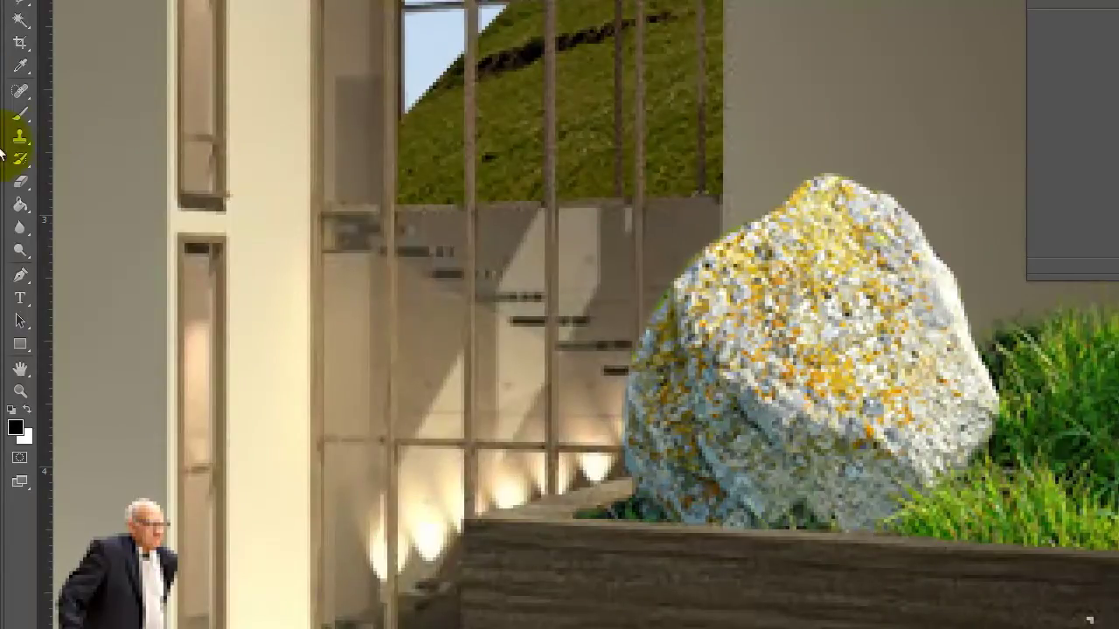
key("[")
key("[")
key("[")
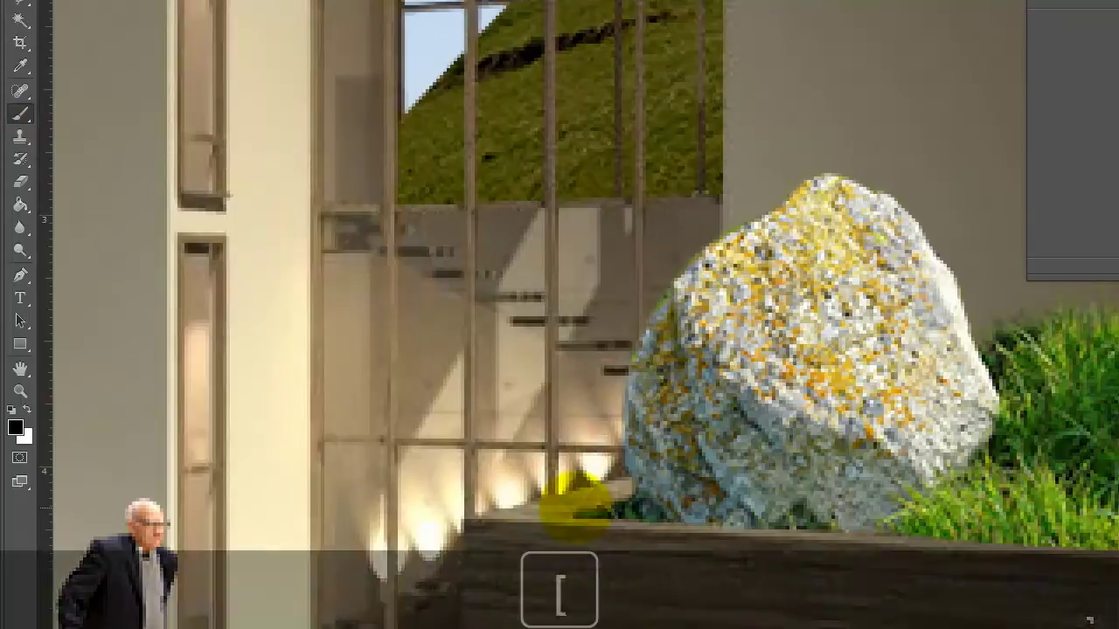
key("[")
key("[")
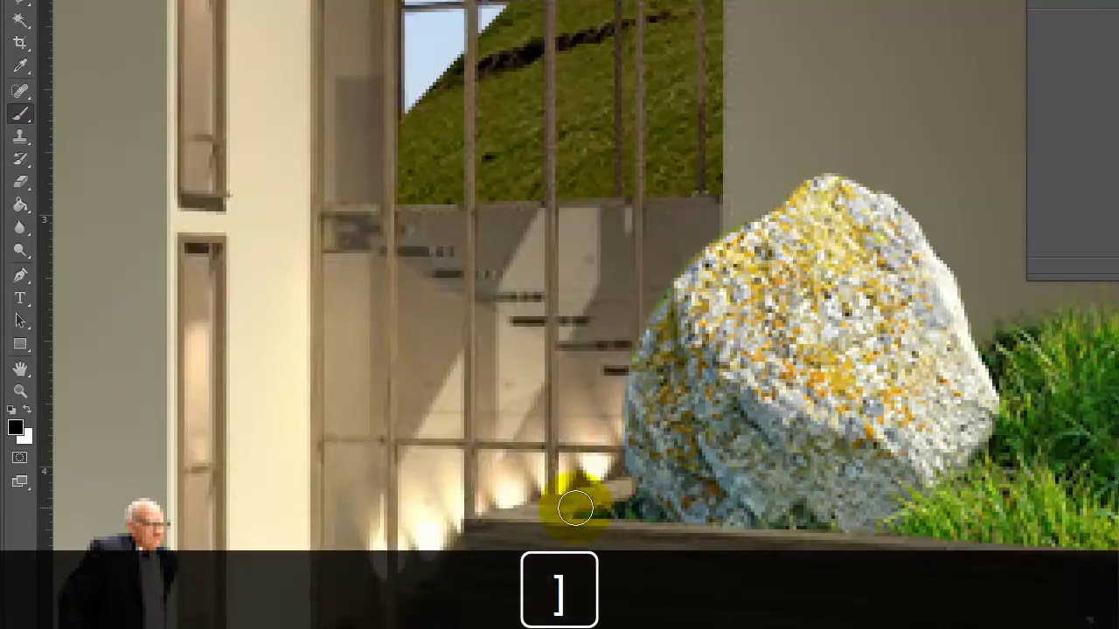
mouse_move(566, 503)
left_mouse_down()
mouse_move(639, 501)
mouse_move(601, 502)
mouse_move(612, 491)
mouse_move(620, 499)
mouse_move(619, 484)
mouse_move(542, 503)
mouse_move(605, 484)
left_mouse_up()
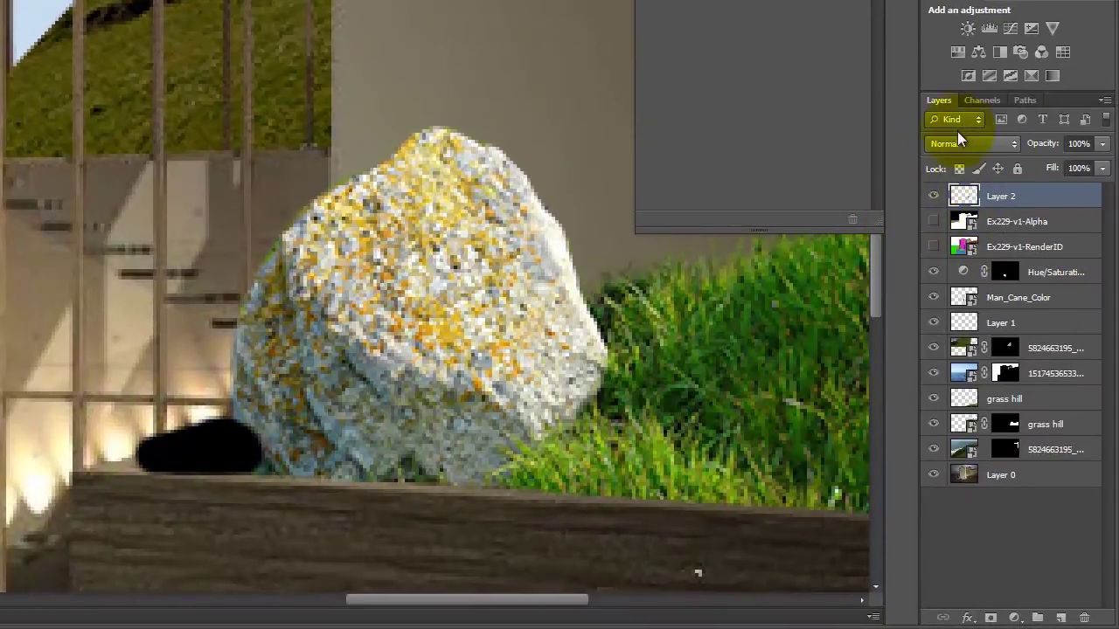
Step: Set the boulder shadow layer to Multiply blending with 47% opacity
left_click(961, 142)
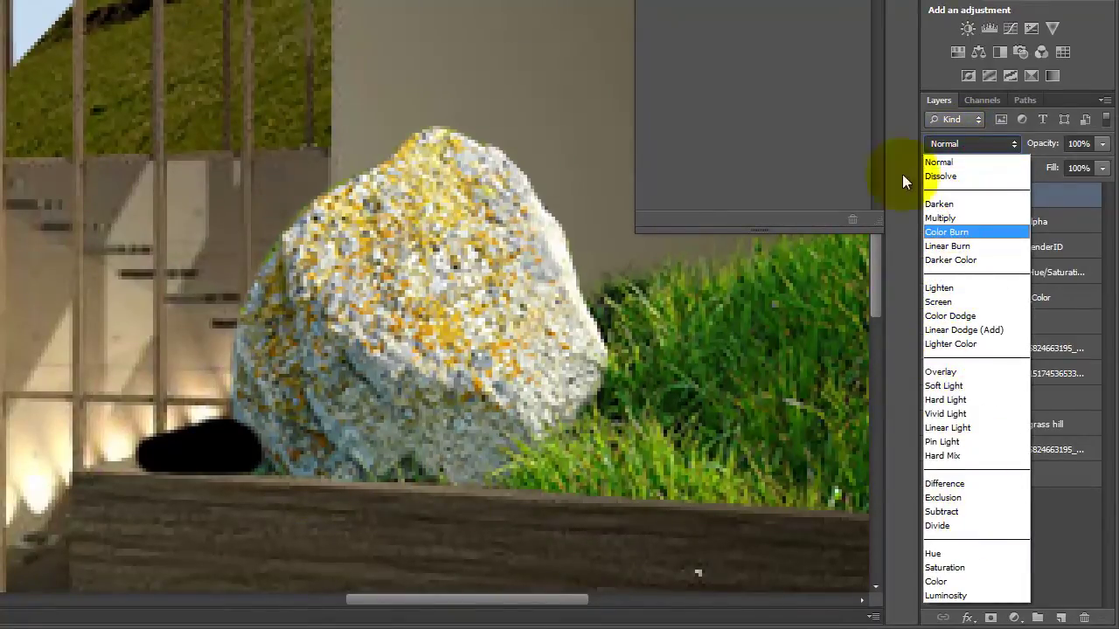
left_click(942, 218)
left_click(1102, 143)
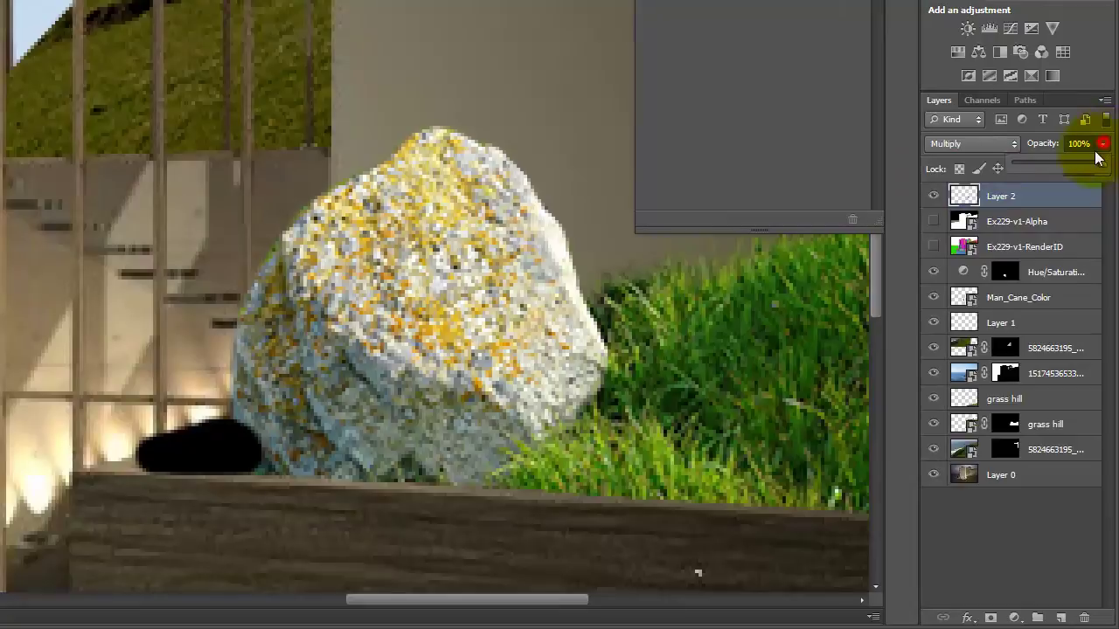
left_click_drag(1048, 162, 1055, 161)
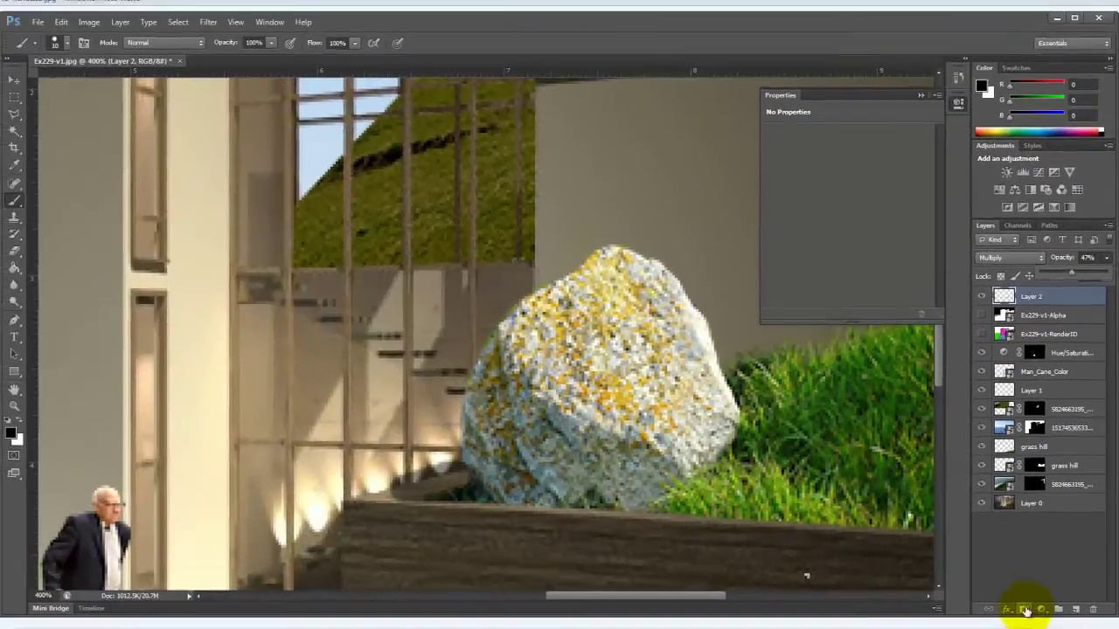
Step: Add a layer mask to the boulder shadow layer and paint it black where the shadow spills over the lit glass wall
left_click(990, 618)
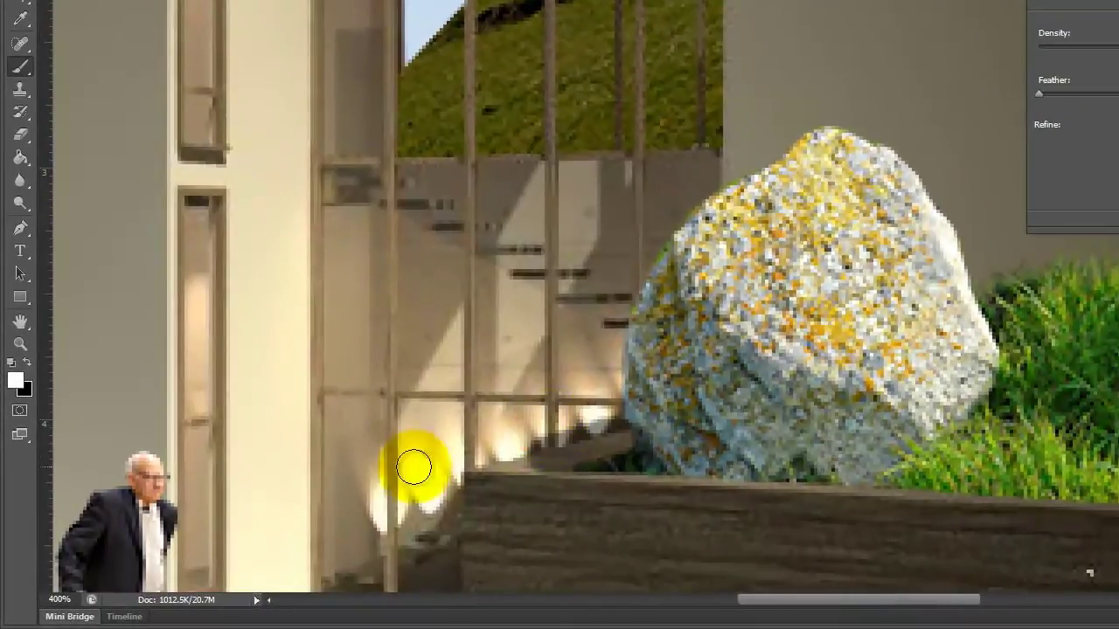
left_click(26, 363)
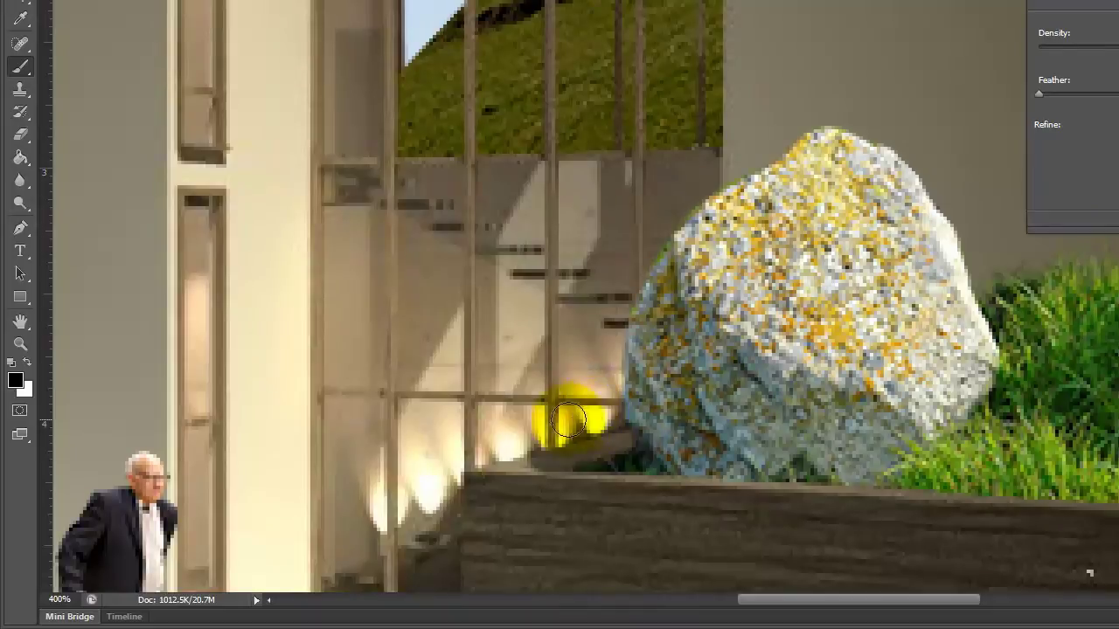
mouse_move(548, 430)
left_mouse_down()
mouse_move(582, 475)
mouse_move(501, 468)
mouse_move(627, 443)
left_mouse_up()
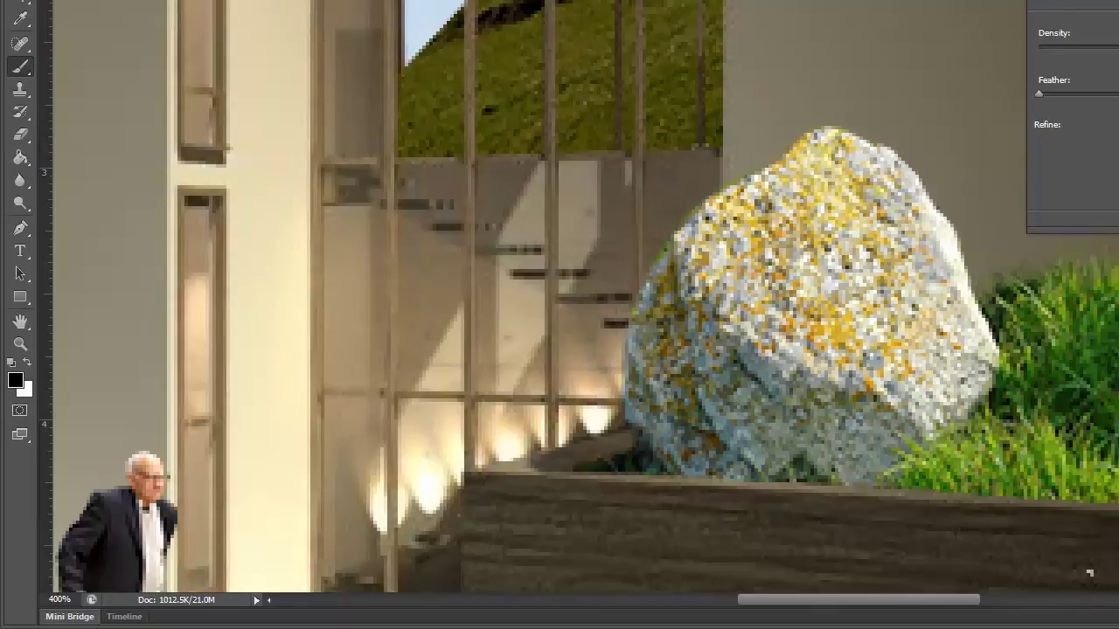
Step: Hide every layer above Layer 0 to show the original rendering, and select Layer 0
key("ctrl+0")
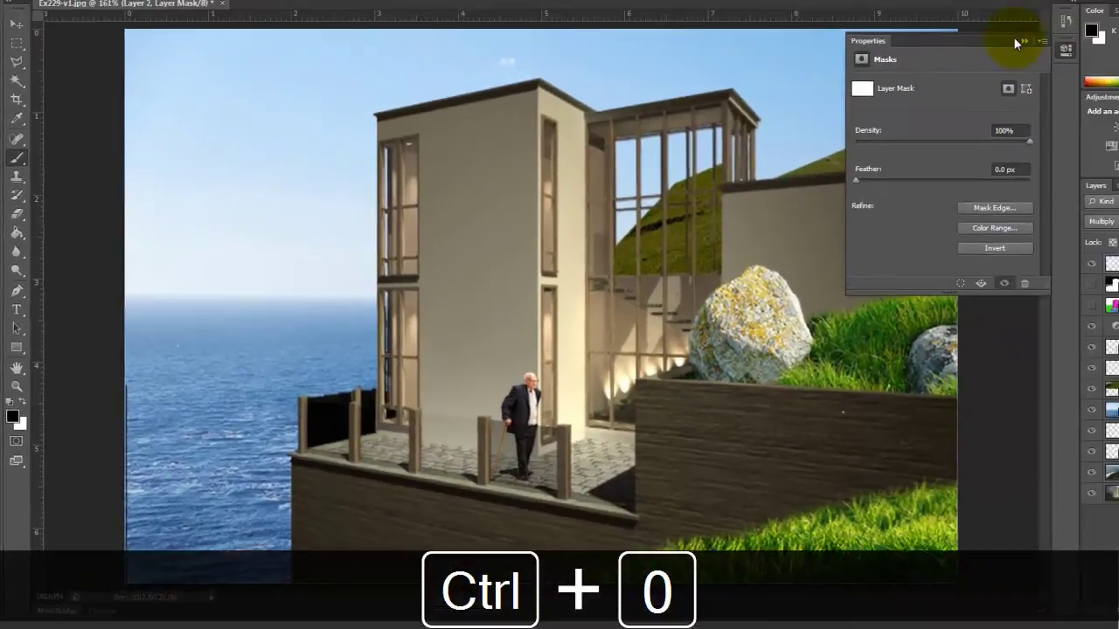
left_click(920, 99)
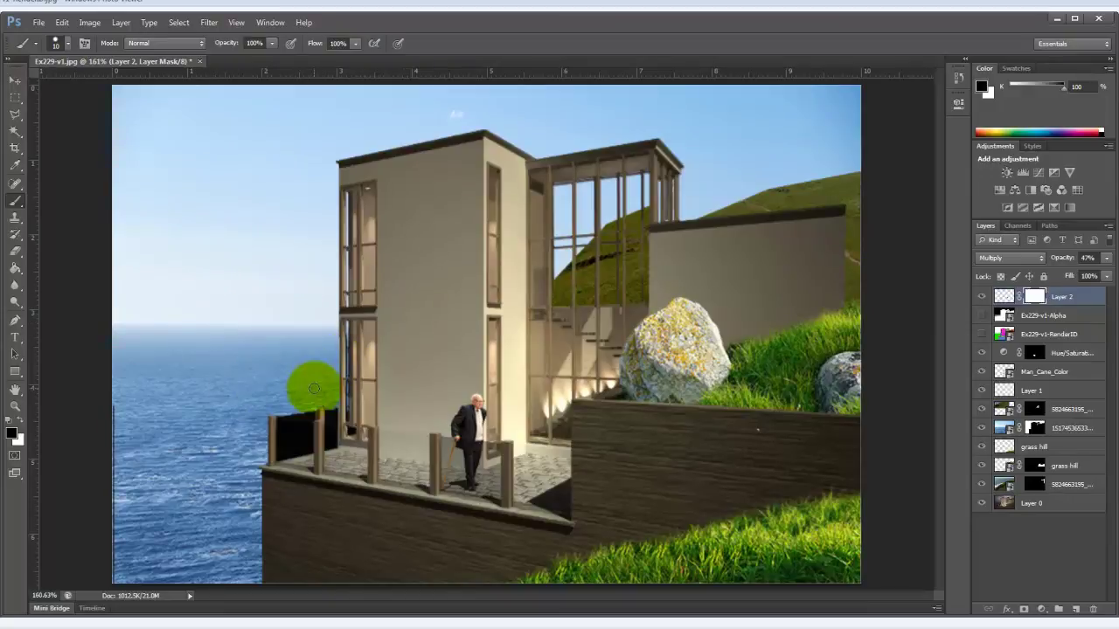
mouse_move(314, 388)
left_mouse_down()
mouse_move(180, 347)
mouse_move(244, 332)
left_mouse_up()
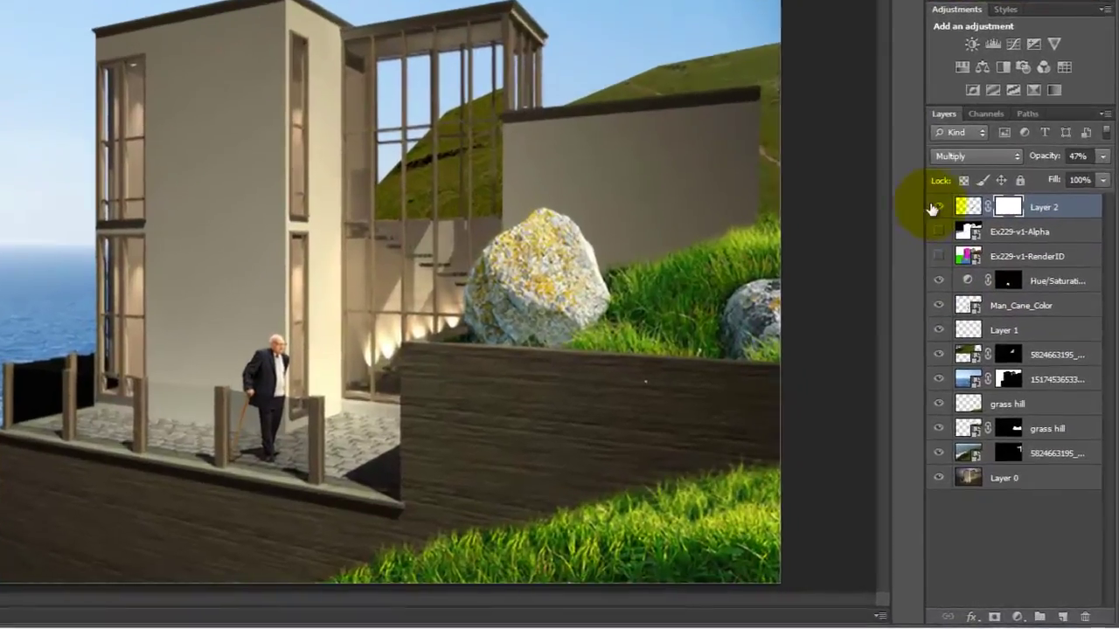
left_click_drag(934, 208, 935, 465)
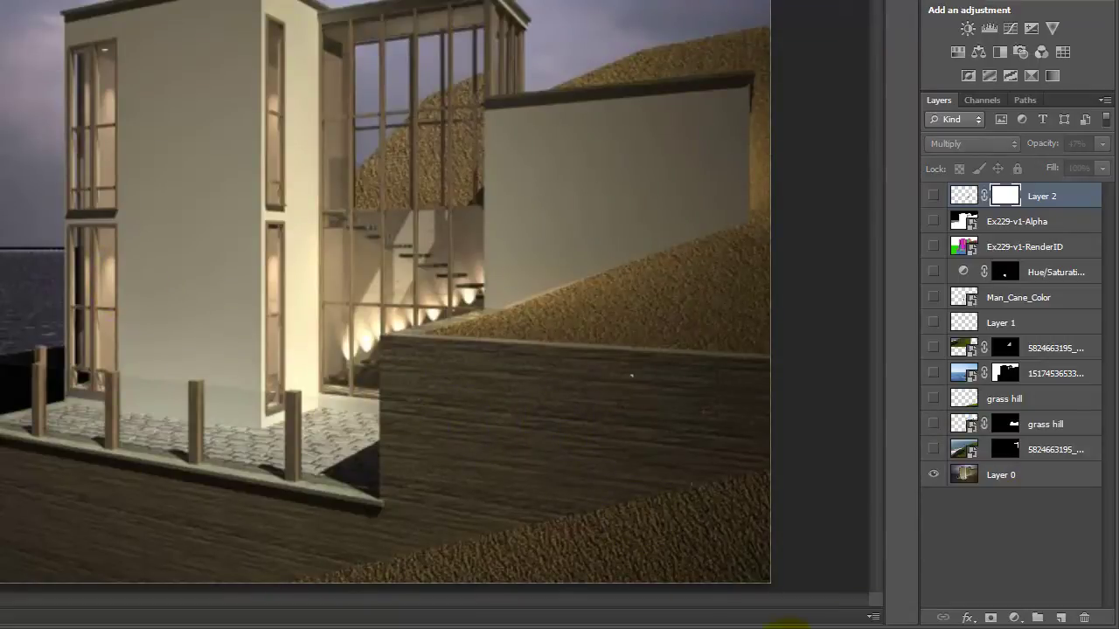
left_click(1019, 480)
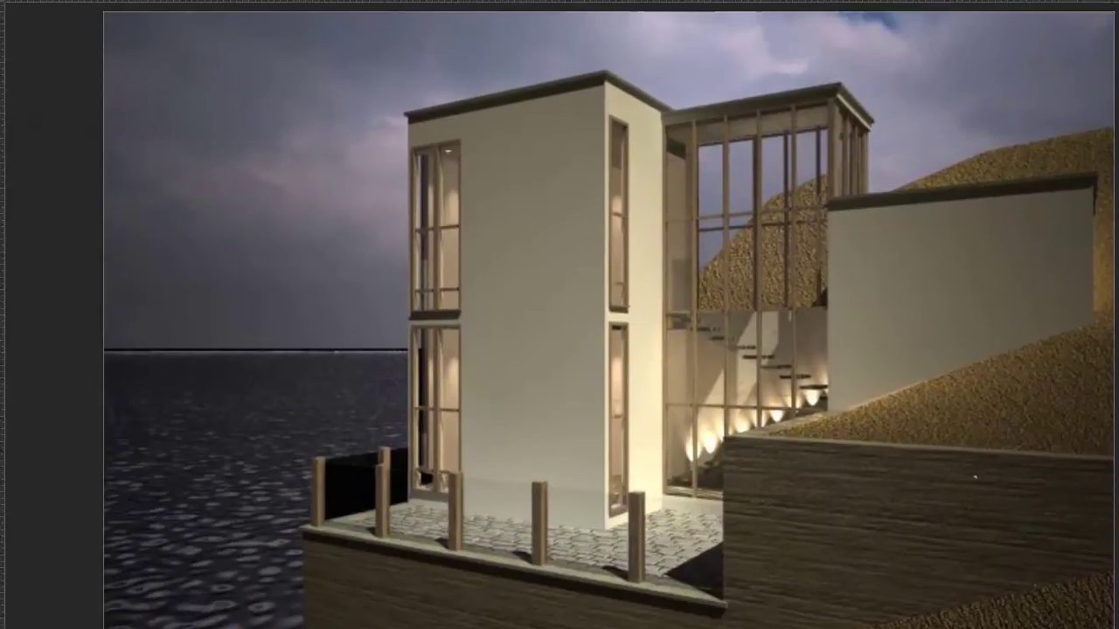
Step: Try to open the original Ex229-v1.jpg from the Ex230 folder inside A136 Exercies
left_click(113, 2)
left_click(115, 0)
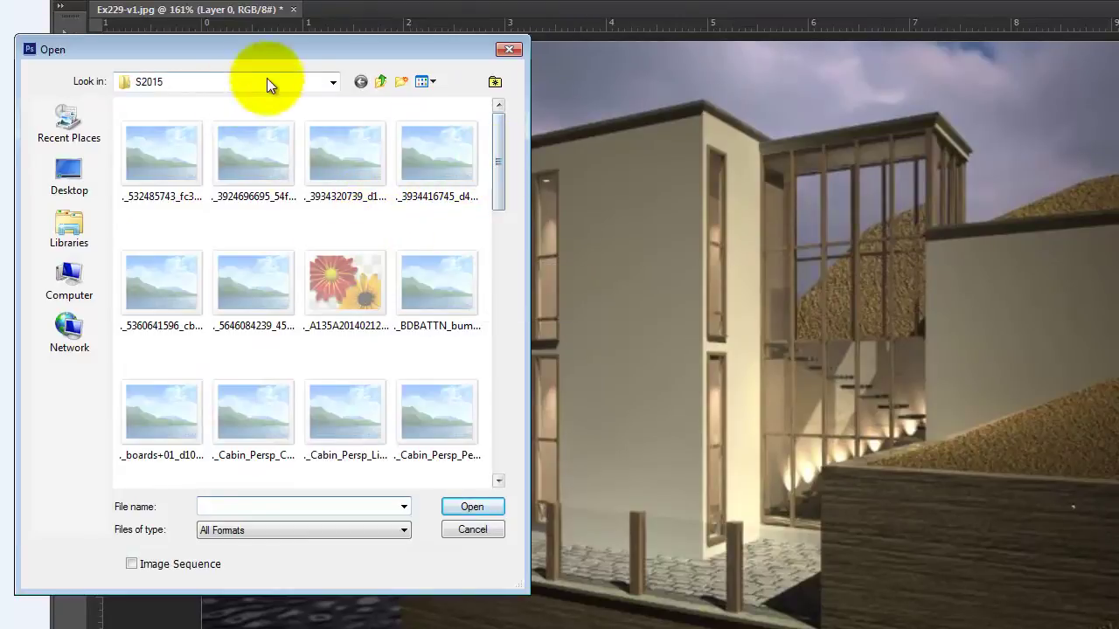
left_click(380, 83)
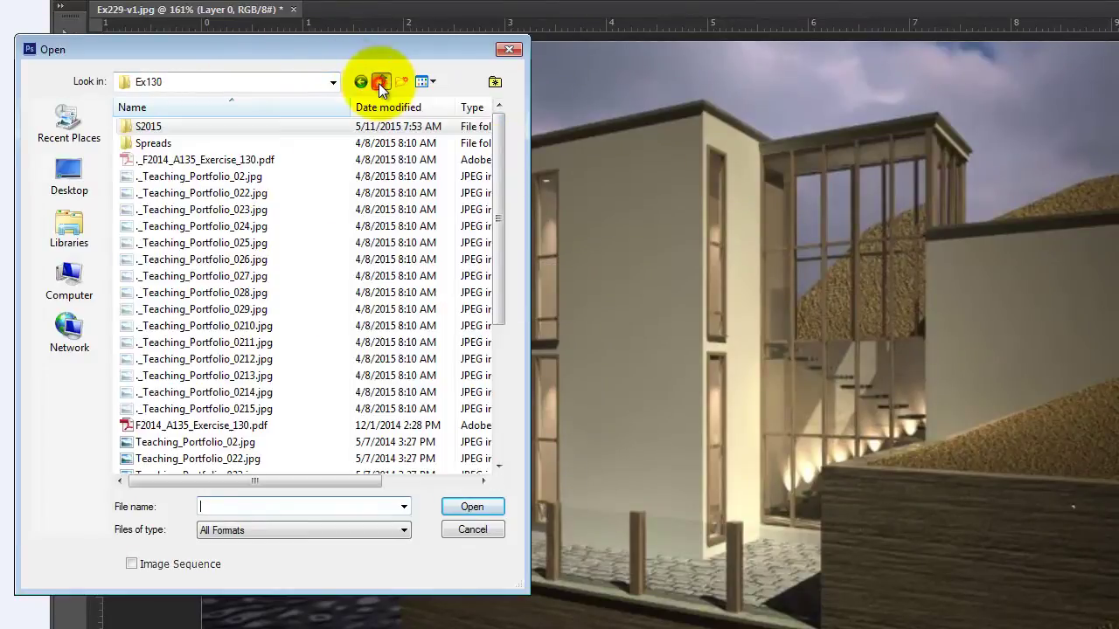
left_click(321, 83)
left_click(188, 242)
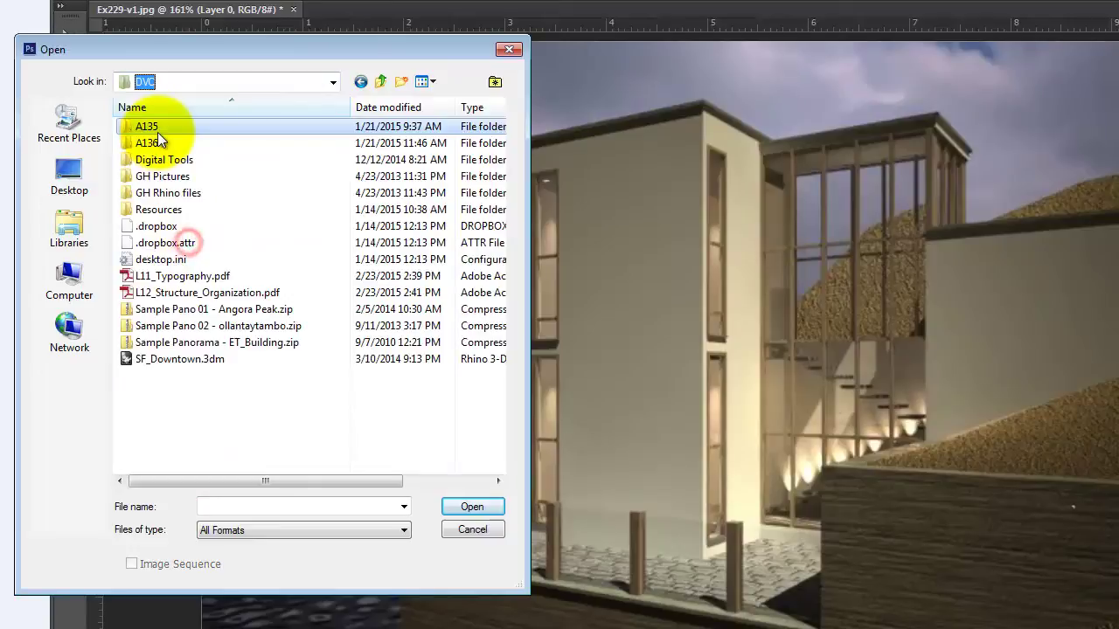
double_click(149, 143)
double_click(155, 129)
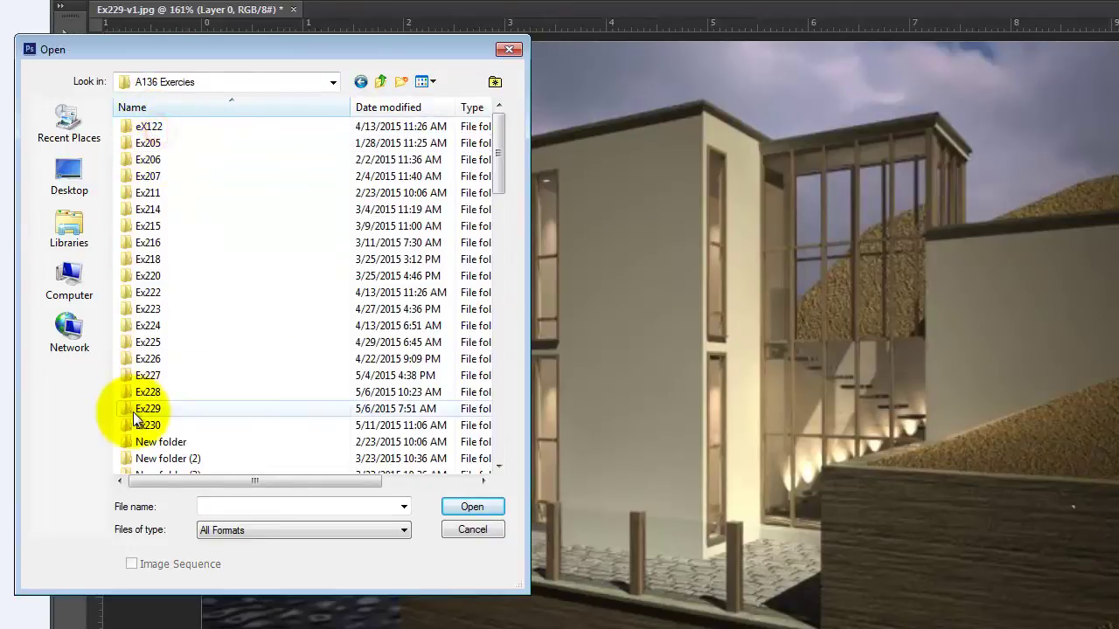
double_click(175, 423)
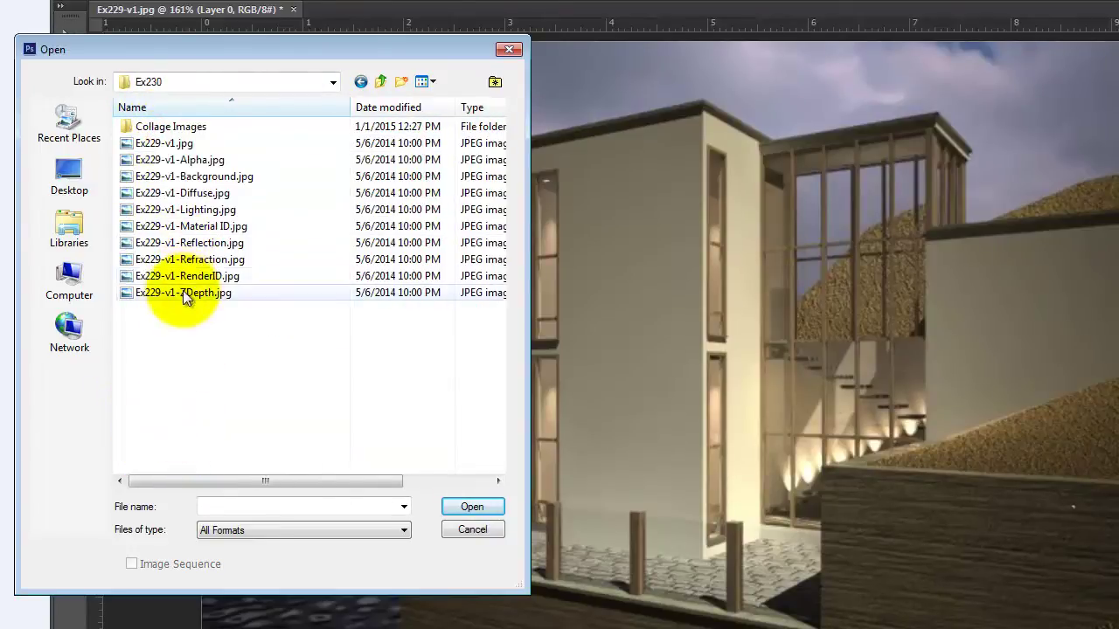
left_click(174, 144)
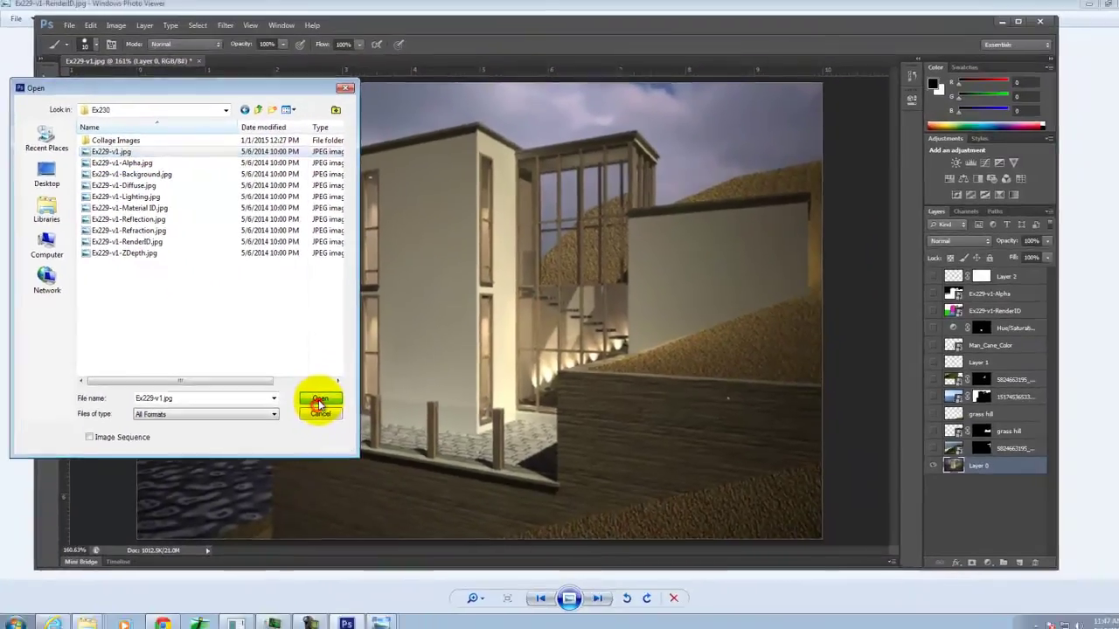
left_click(472, 507)
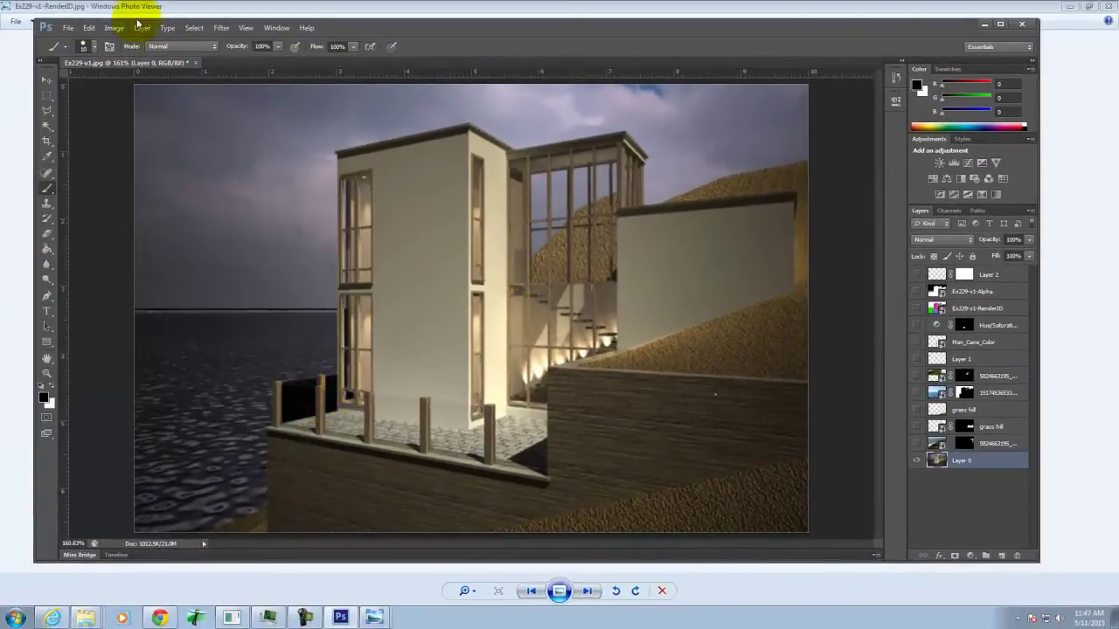
Step: Save the composite as a Photoshop file named Ex229-v1 in the Ex230 folder, keeping its layers
left_click(68, 29)
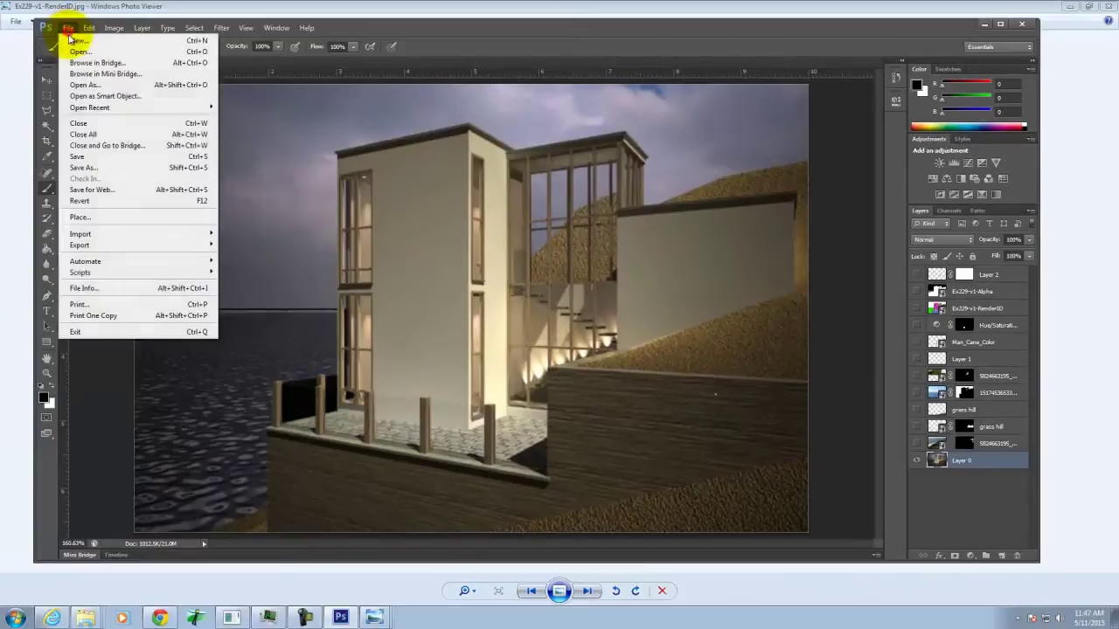
left_click(87, 167)
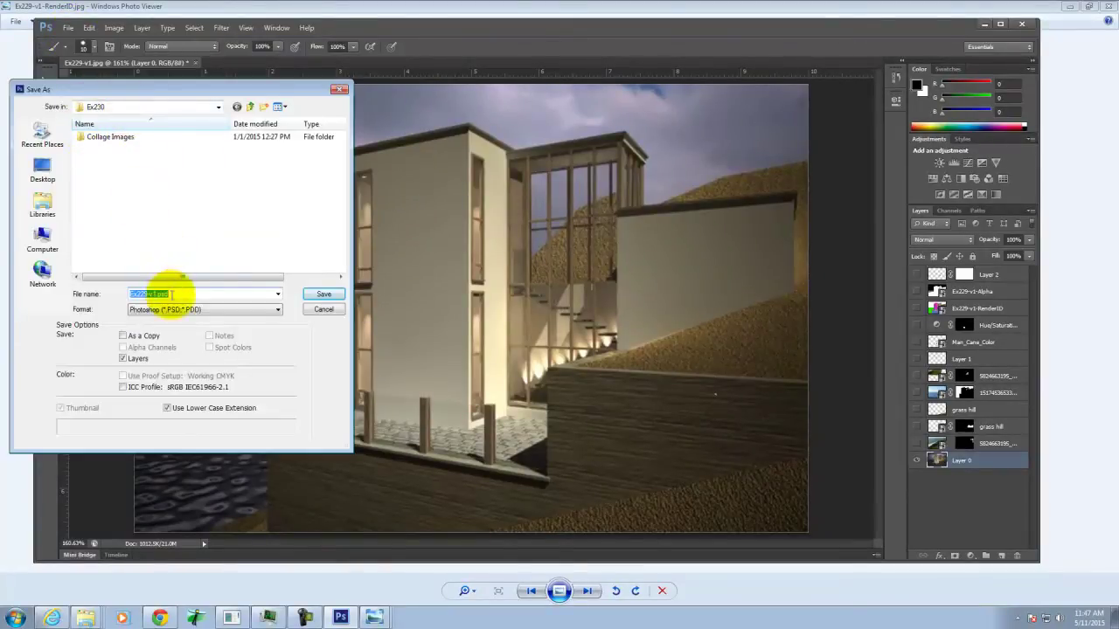
left_click(318, 296)
left_click(872, 184)
Step: Open the original Ex229-v1.jpg rendering from the Ex230 folder as a separate document
left_click(67, 27)
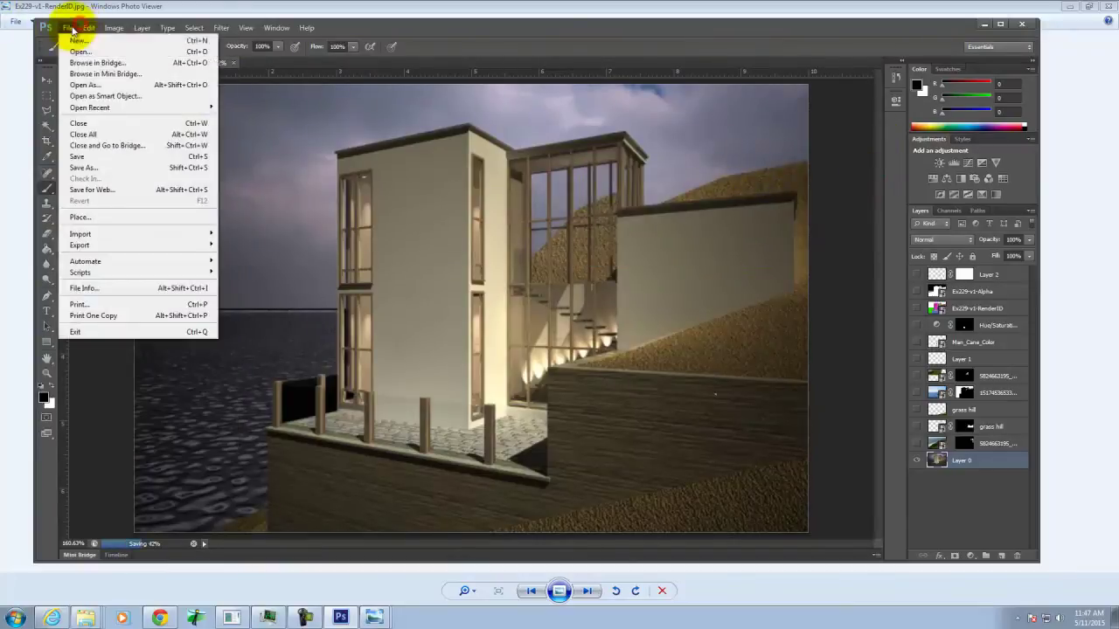
left_click(79, 51)
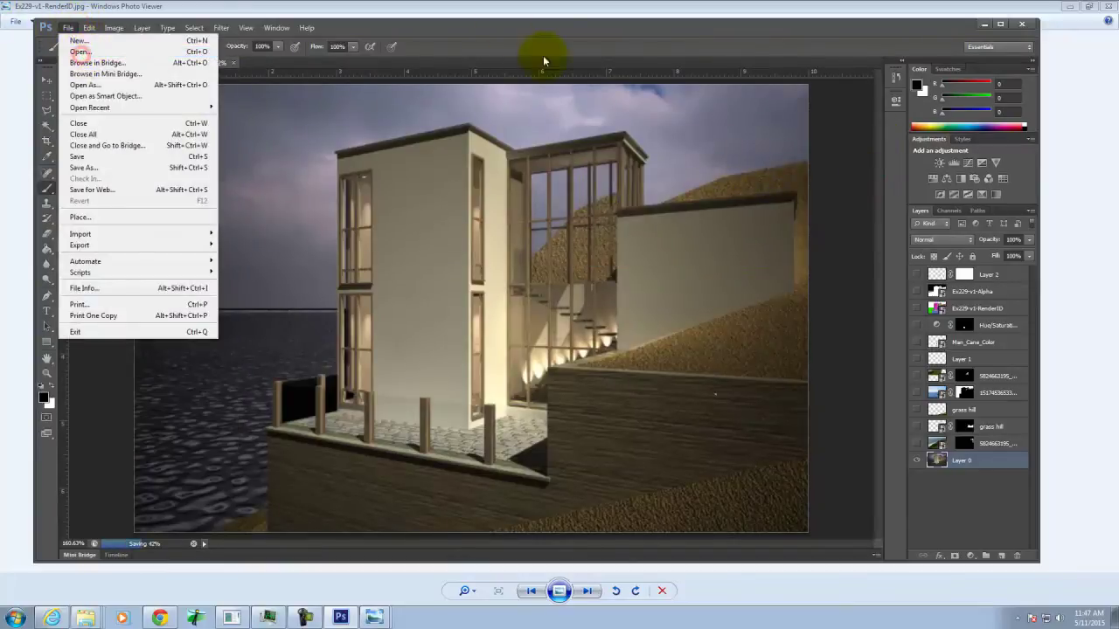
left_click(79, 52)
left_click(123, 152)
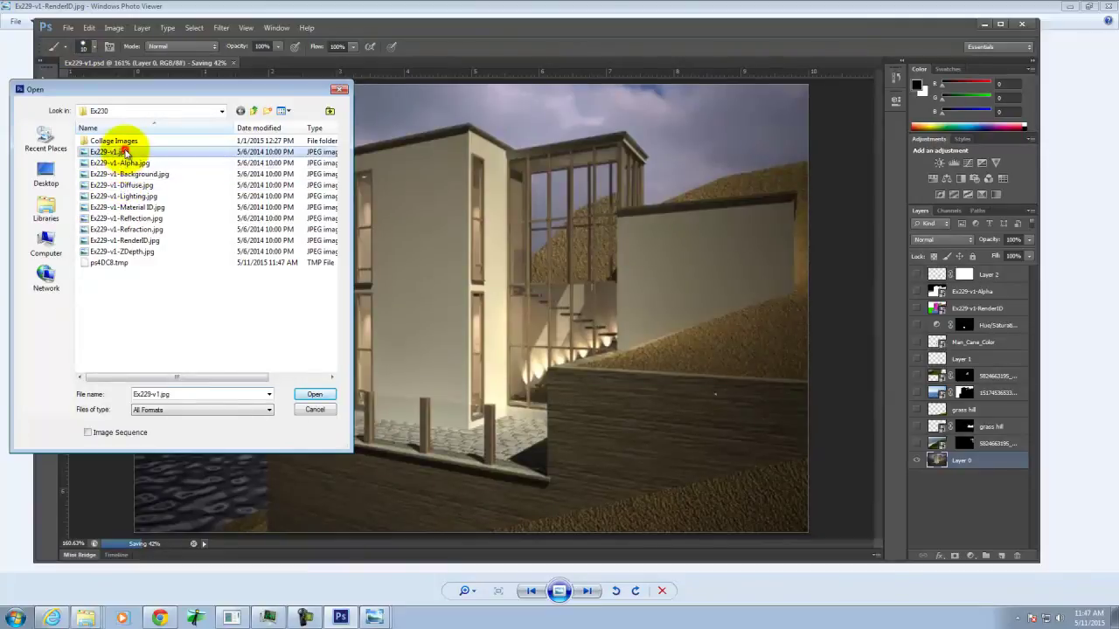
left_click(316, 396)
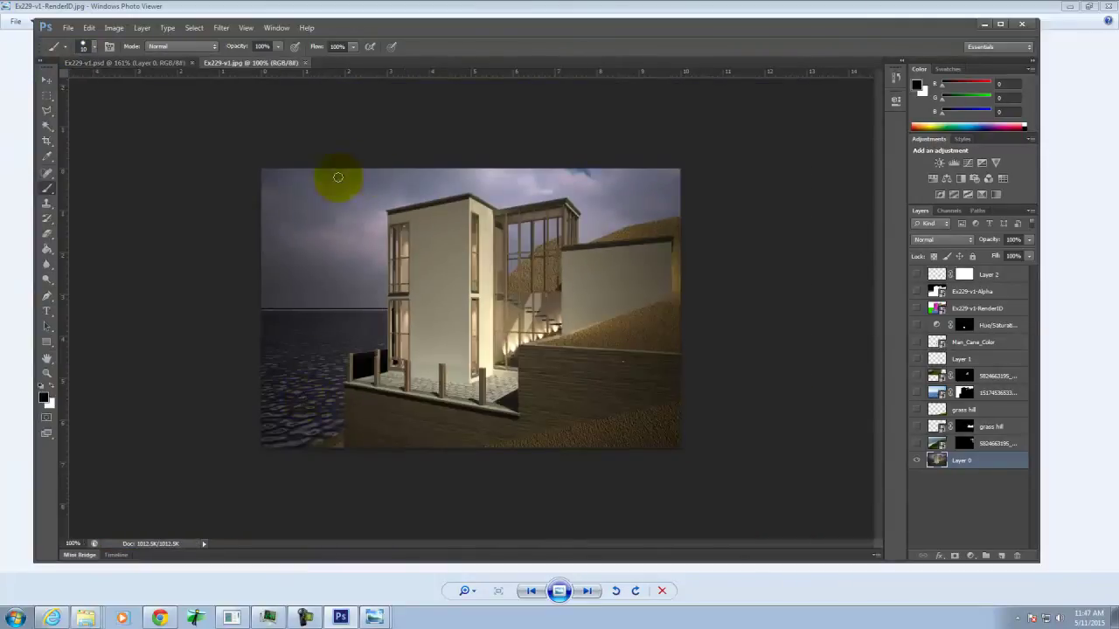
Step: Duplicate the Background layer within the Ex229-v1.jpg document
left_click(68, 28)
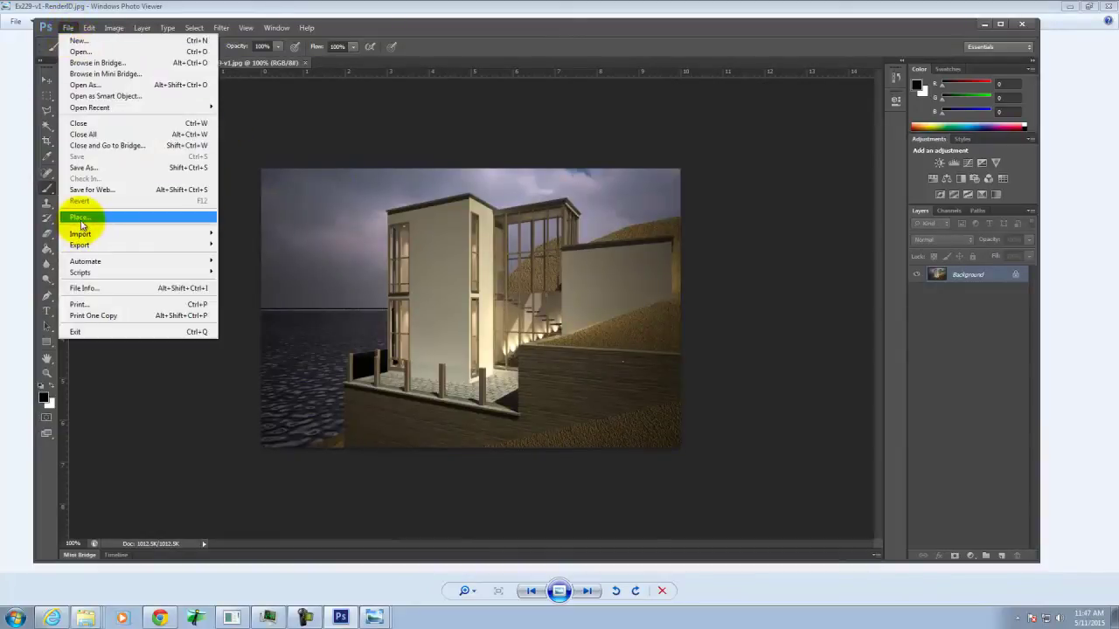
left_click(857, 326)
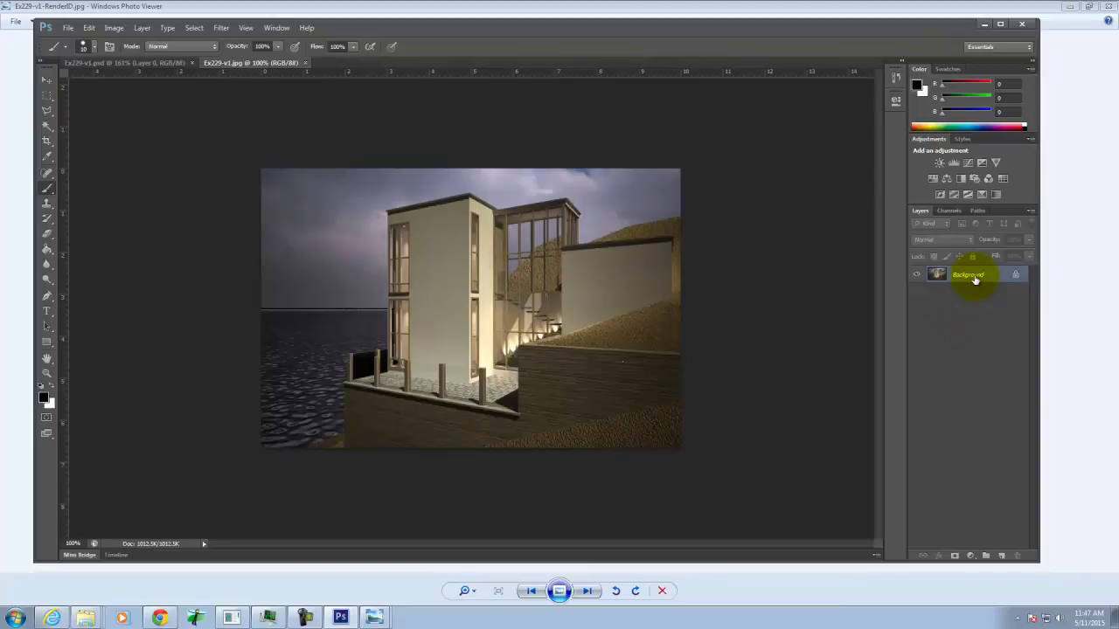
right_click(975, 276)
left_click(983, 304)
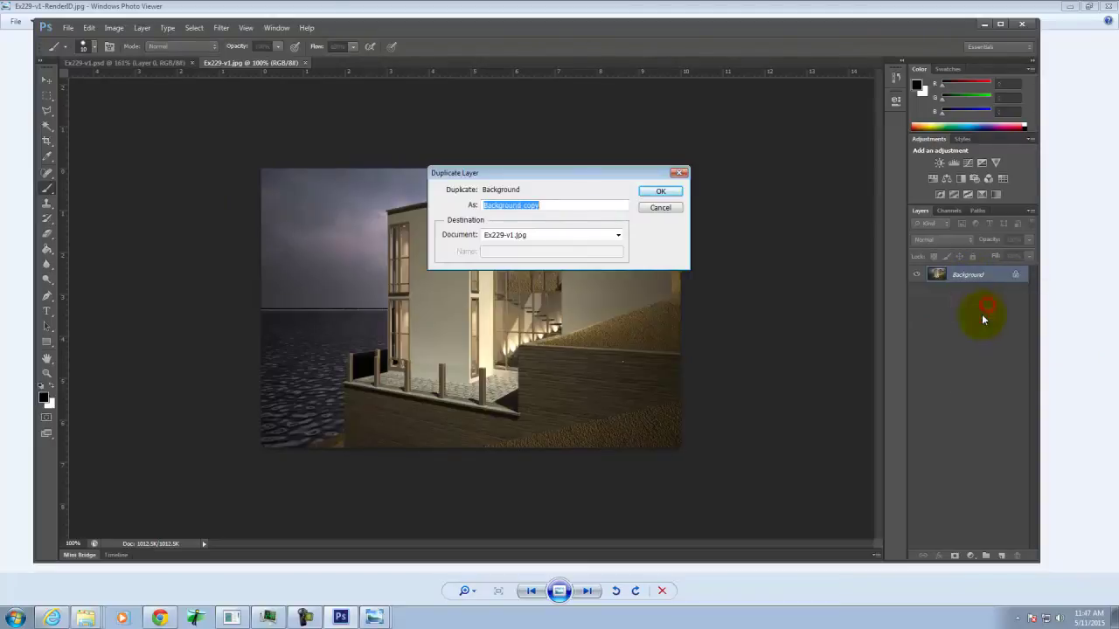
left_click(661, 192)
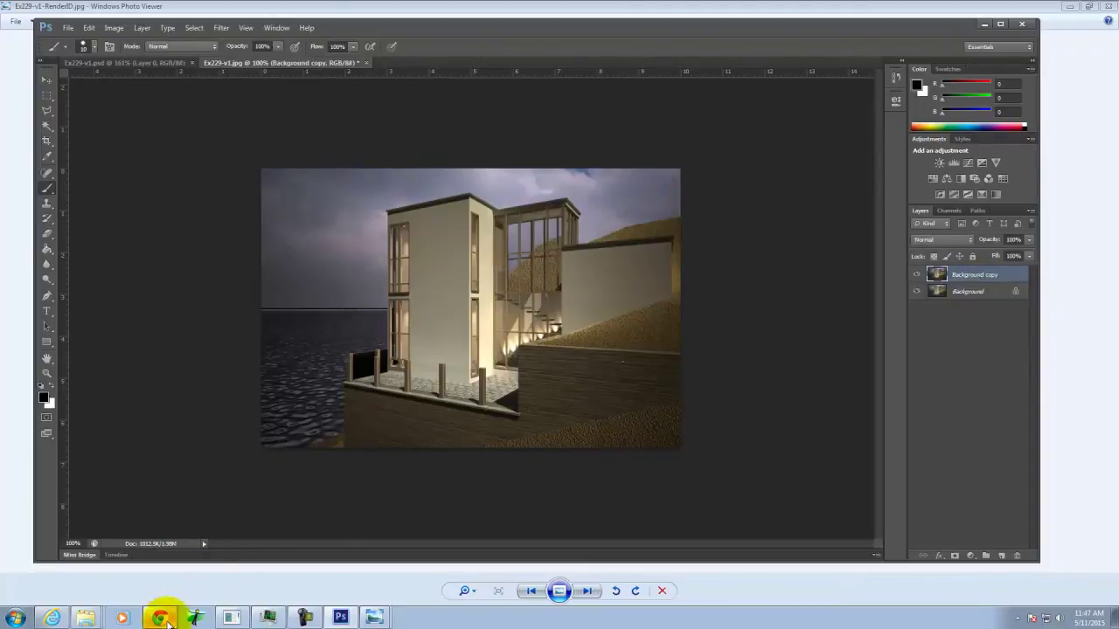
Step: Switch to Chrome and read the Photoshop 1.25 [z-depth] tutorial on the Digital Tools for Designers & Architects site
left_click(159, 618)
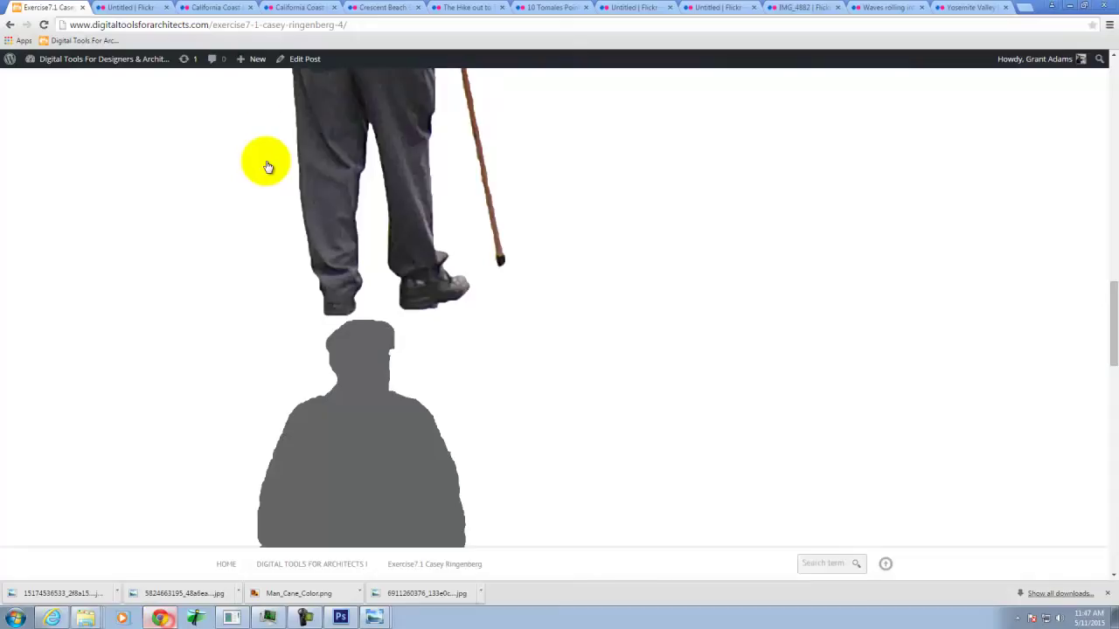
left_click(64, 40)
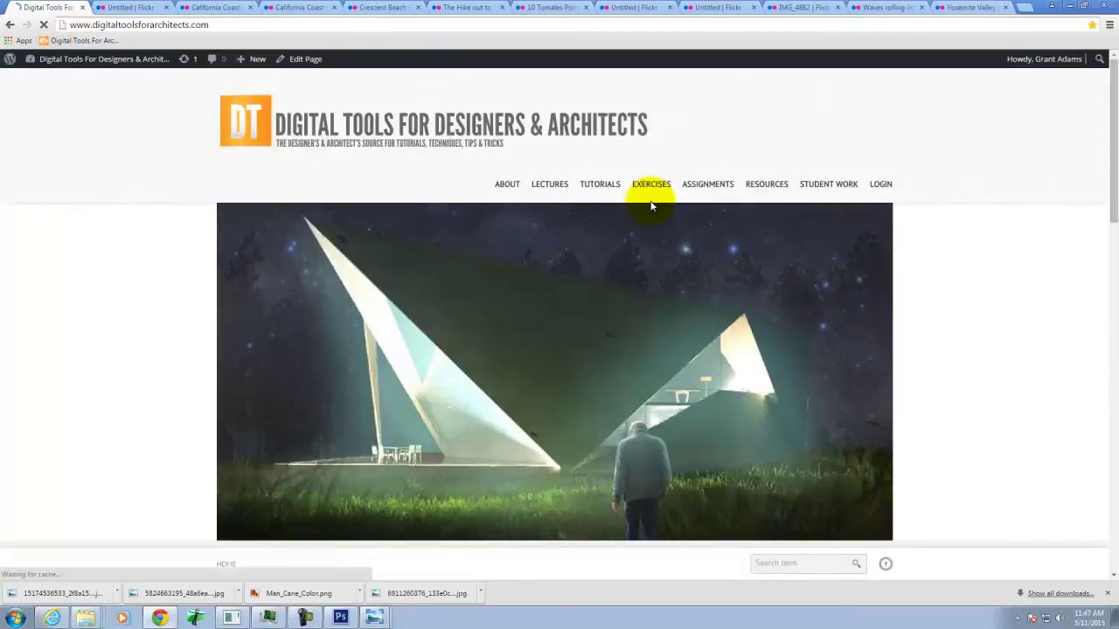
mouse_move(606, 180)
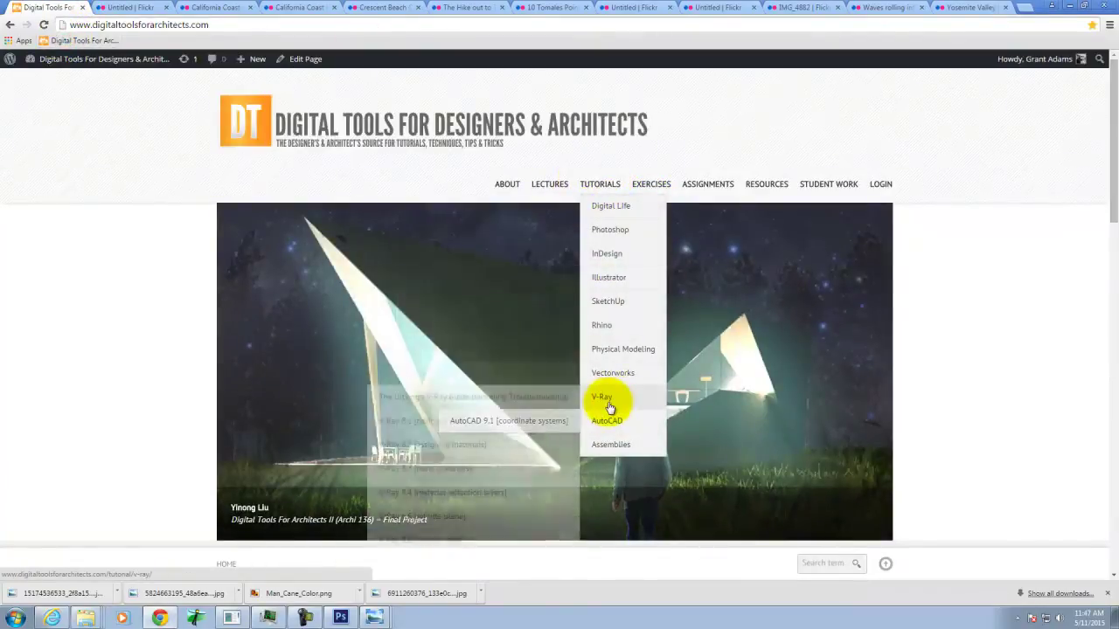
mouse_move(627, 423)
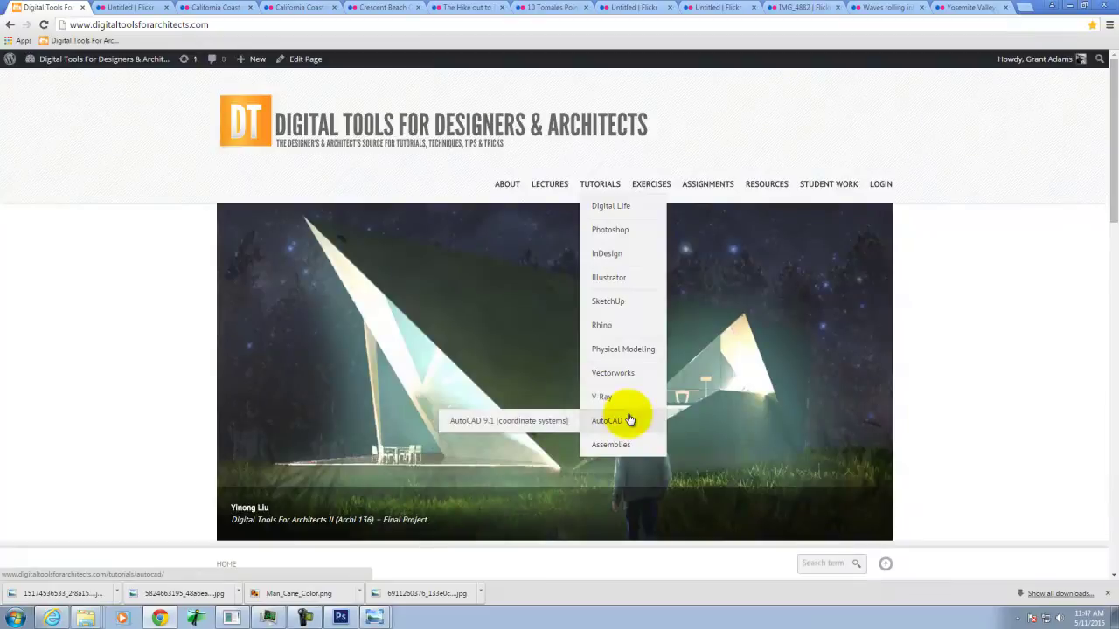
mouse_move(610, 229)
scroll(465, 341, "down", 3)
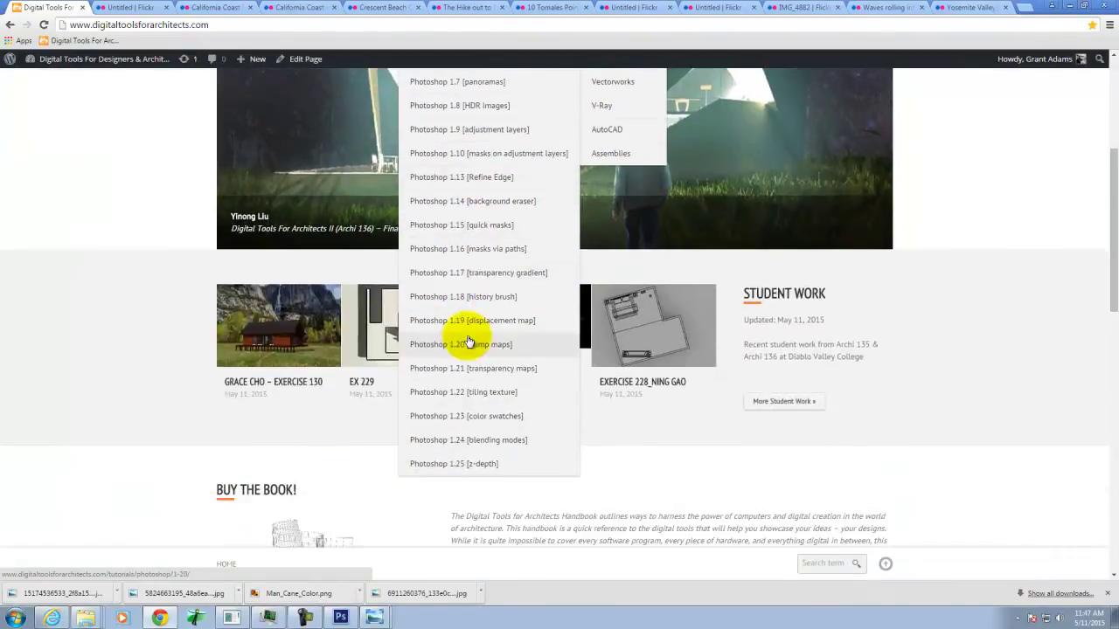
left_click(493, 465)
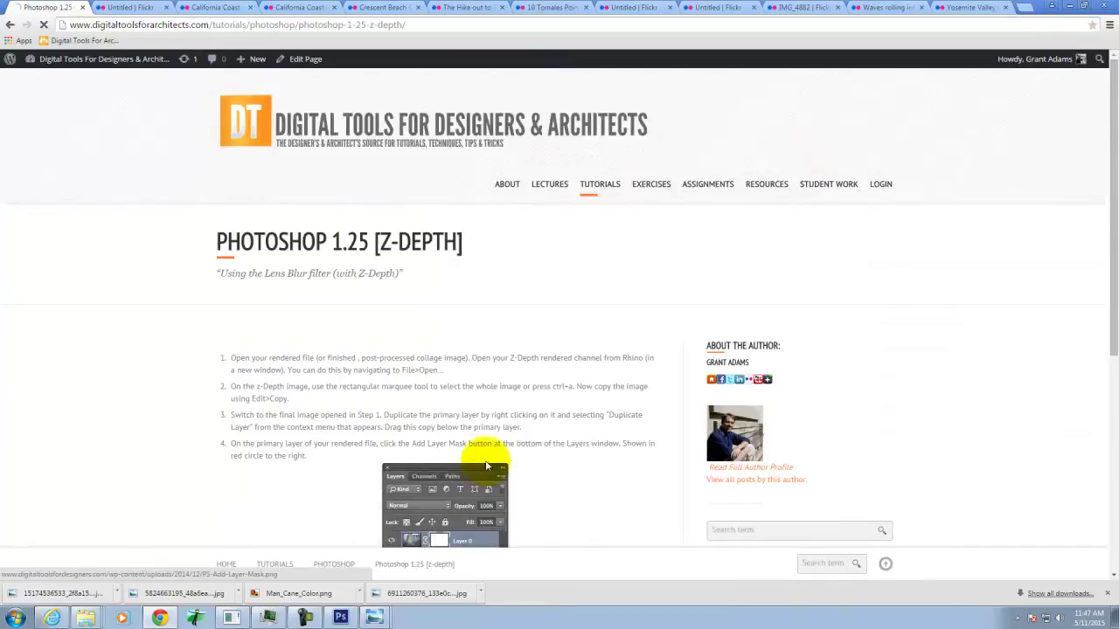
scroll(487, 466, "down", 3)
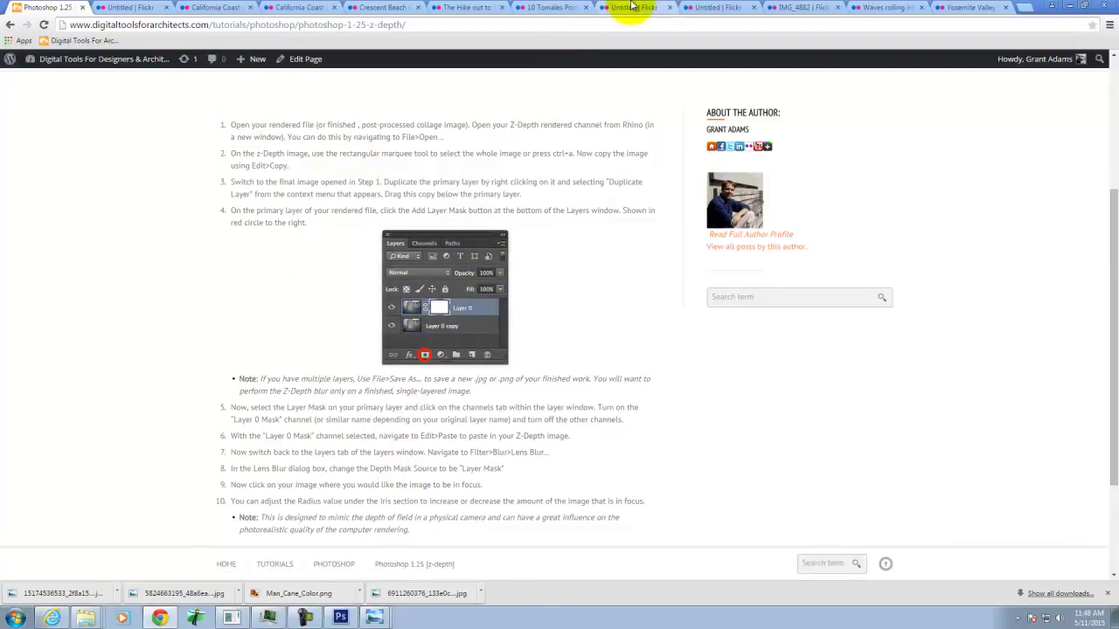
Step: Return to Photoshop and add a layer mask to the Background copy layer of Ex229-v1.jpg
left_click(341, 618)
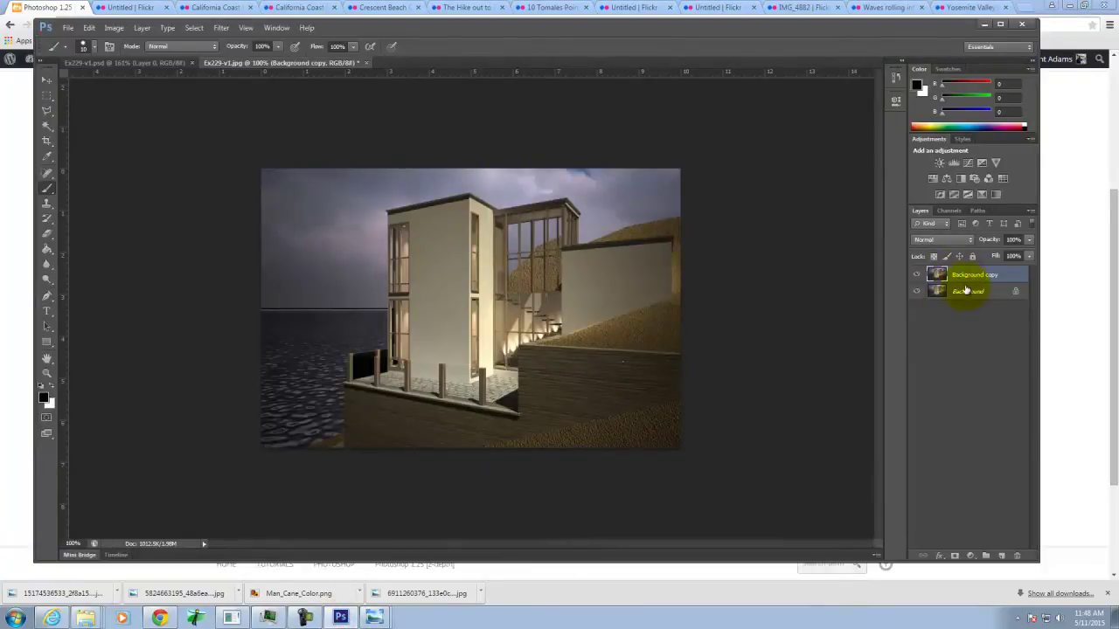
left_click(955, 557)
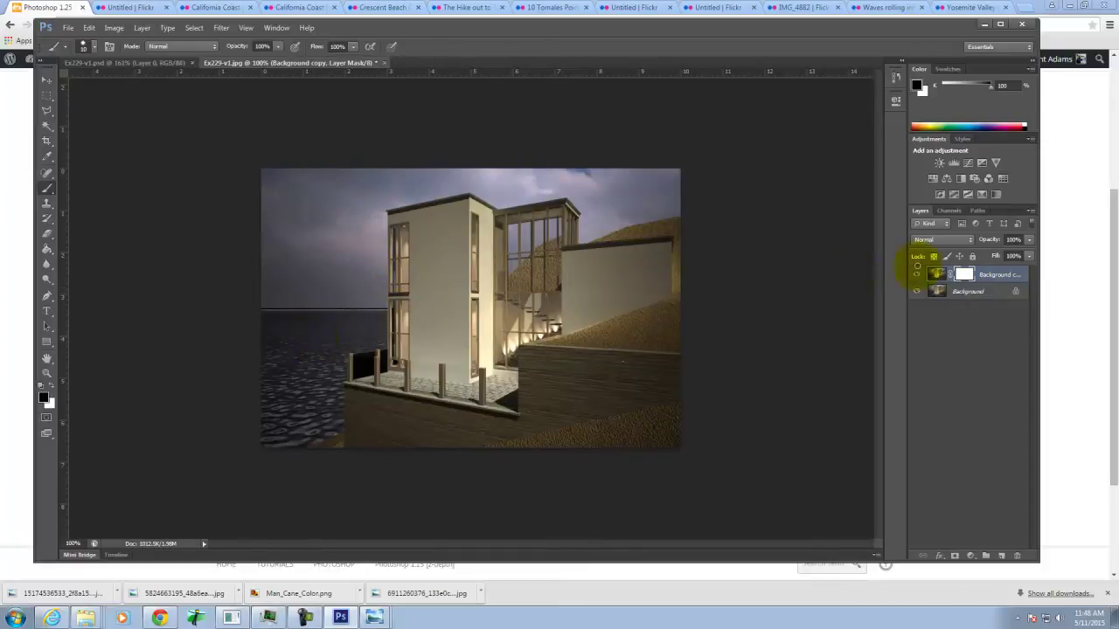
left_click(67, 27)
left_click(64, 29)
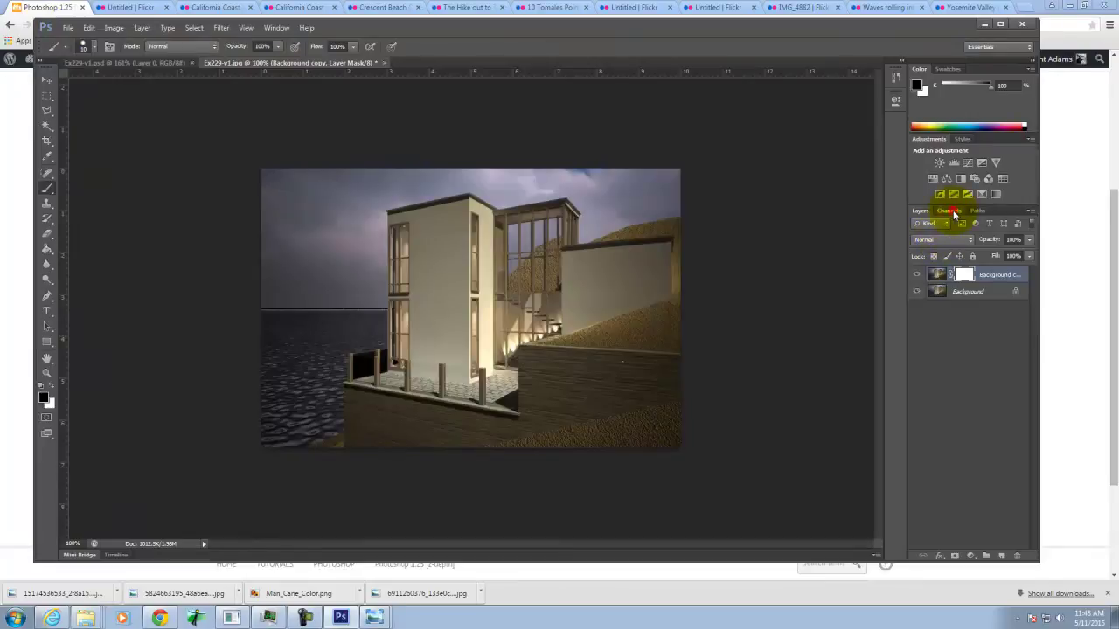
Step: Try to place Ex229-v1-ZDepth.jpg from the Ex230 folder into the Background copy mask channel
left_click(953, 214)
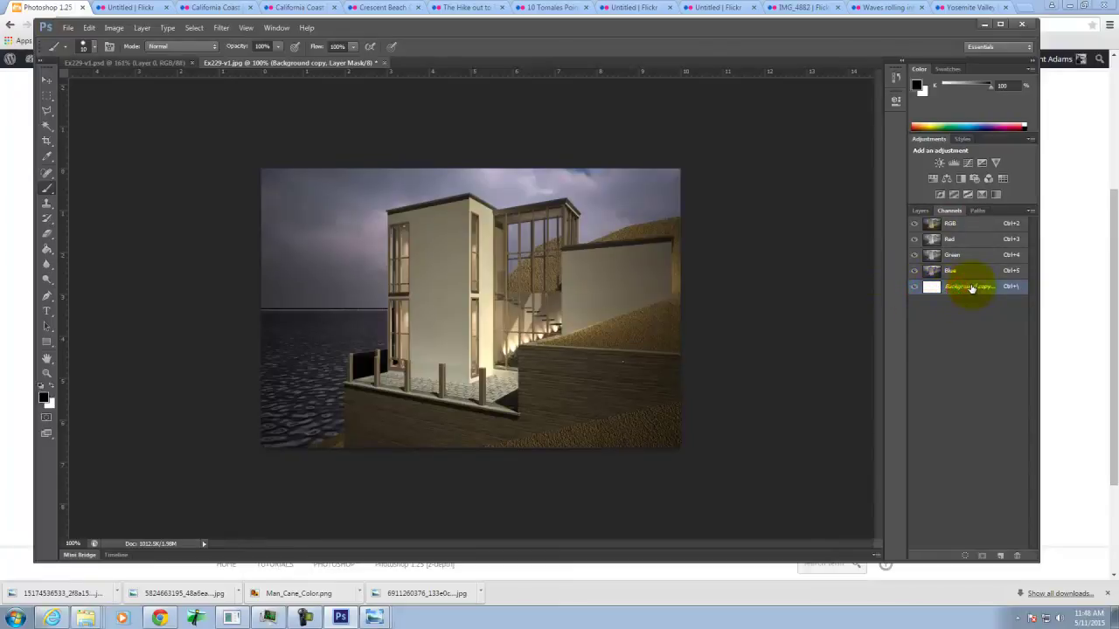
left_click(68, 27)
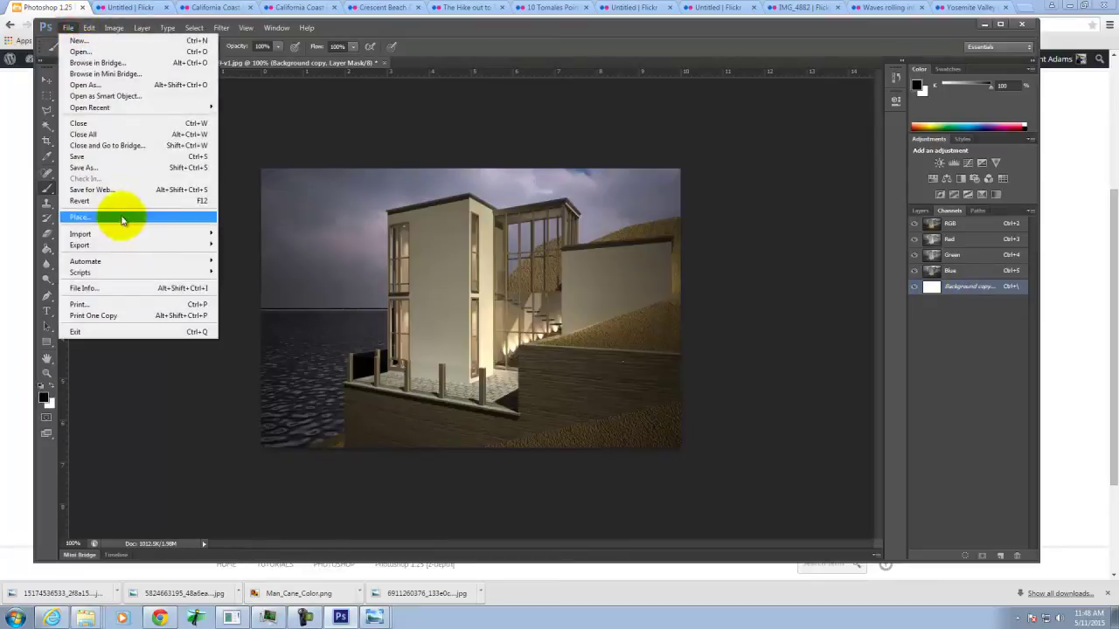
left_click(122, 219)
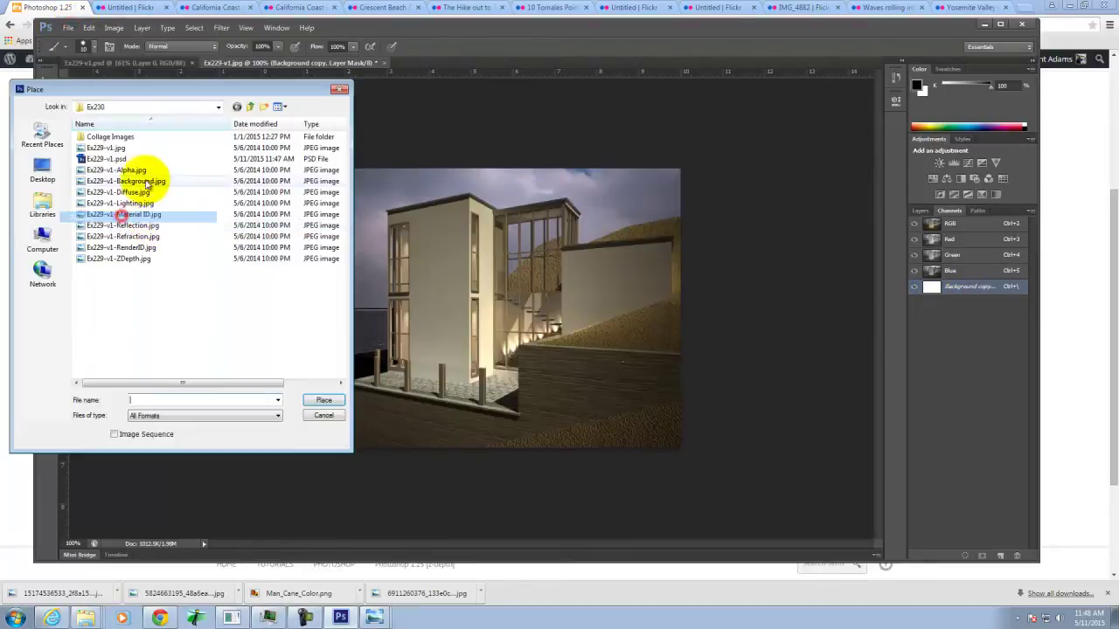
left_click(122, 259)
left_click(324, 400)
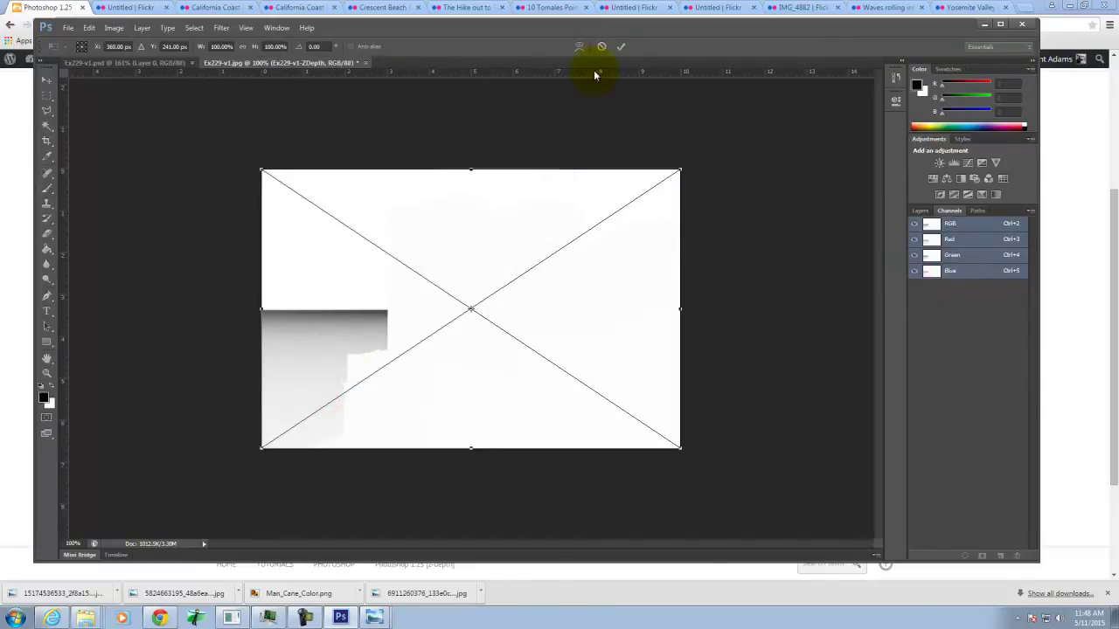
left_click(618, 45)
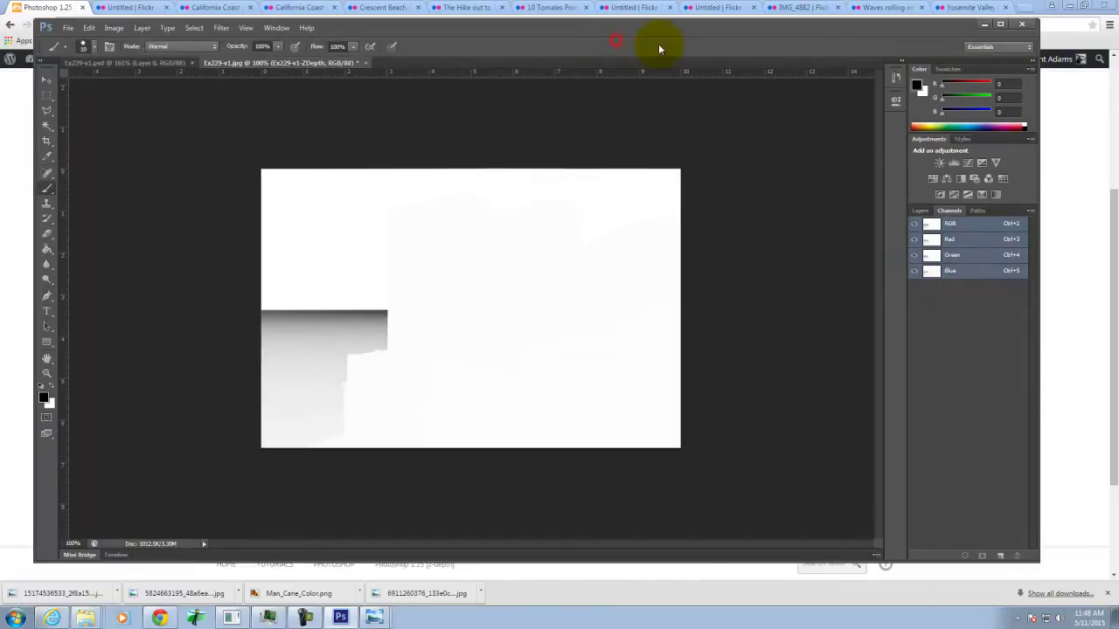
left_click(921, 210)
key("ctrl+z")
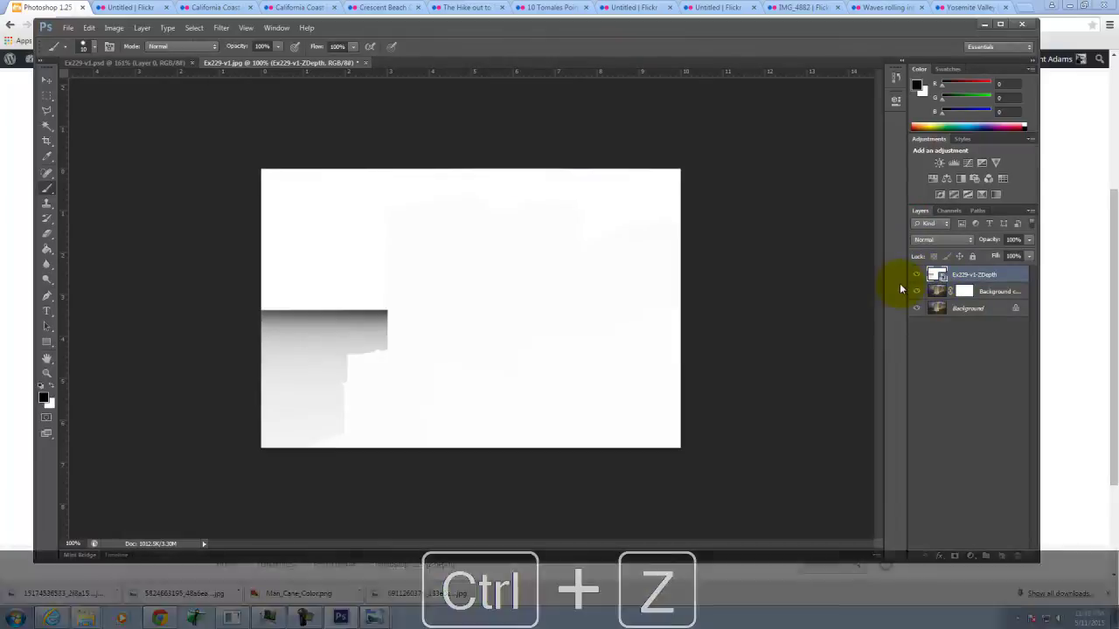
Step: Open Ex229-v1-ZDepth.jpg from the Ex230 folder as its own document and copy the entire image
left_click(67, 28)
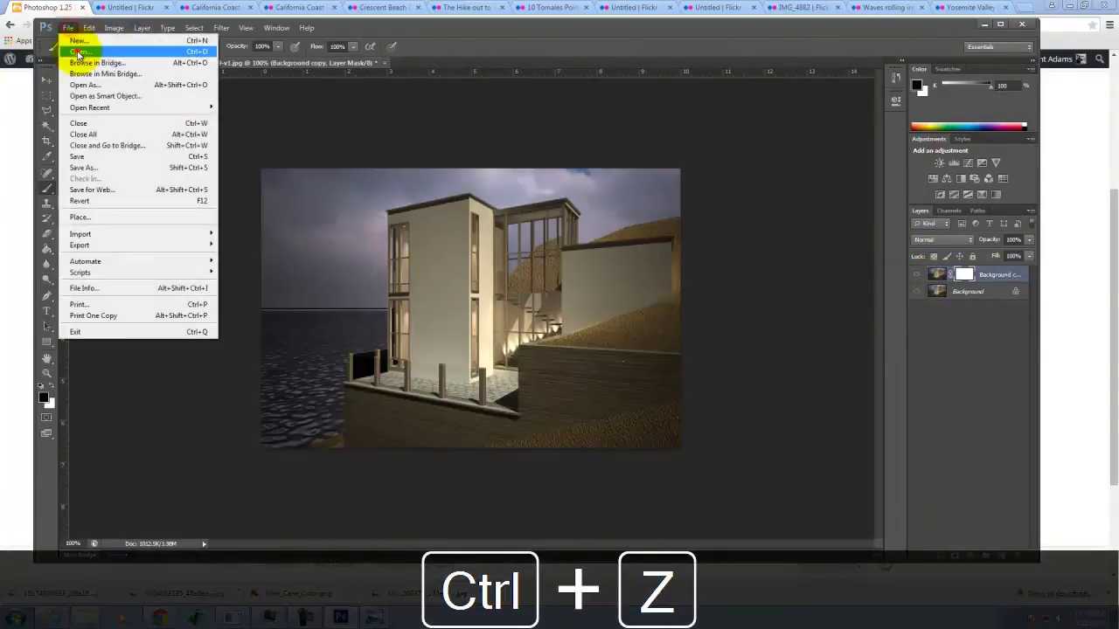
left_click(82, 44)
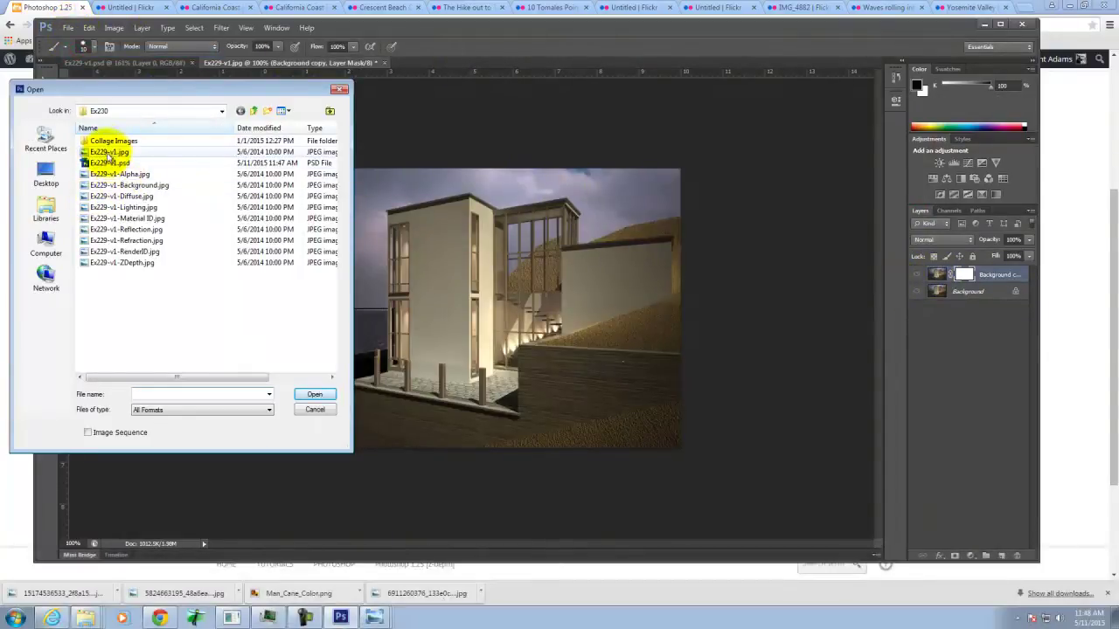
left_click(127, 262)
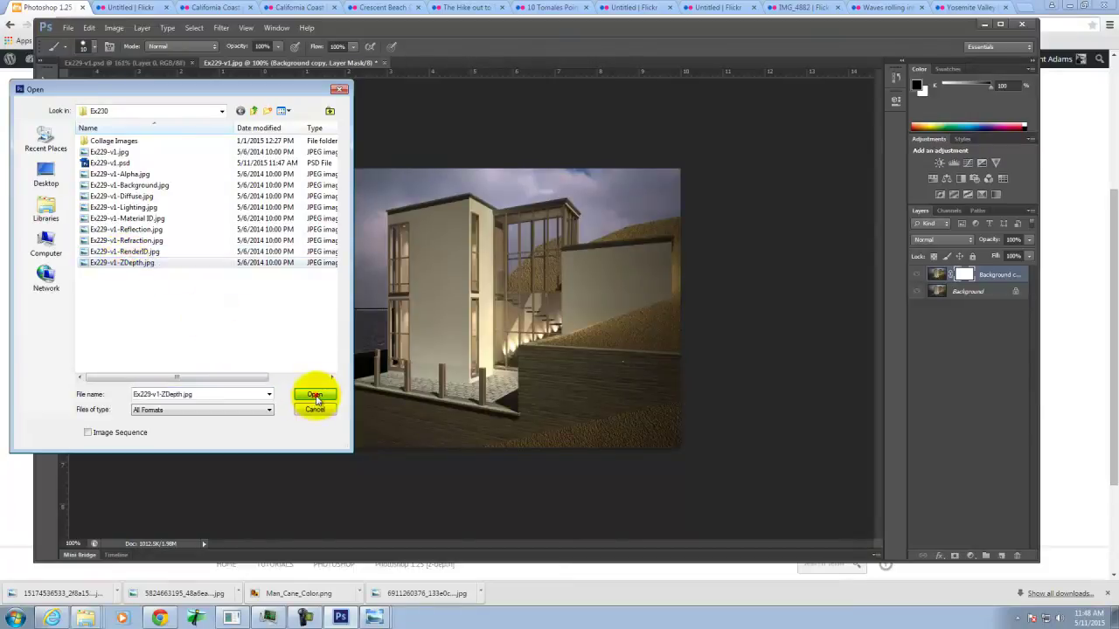
left_click(315, 394)
key("ctrl+a")
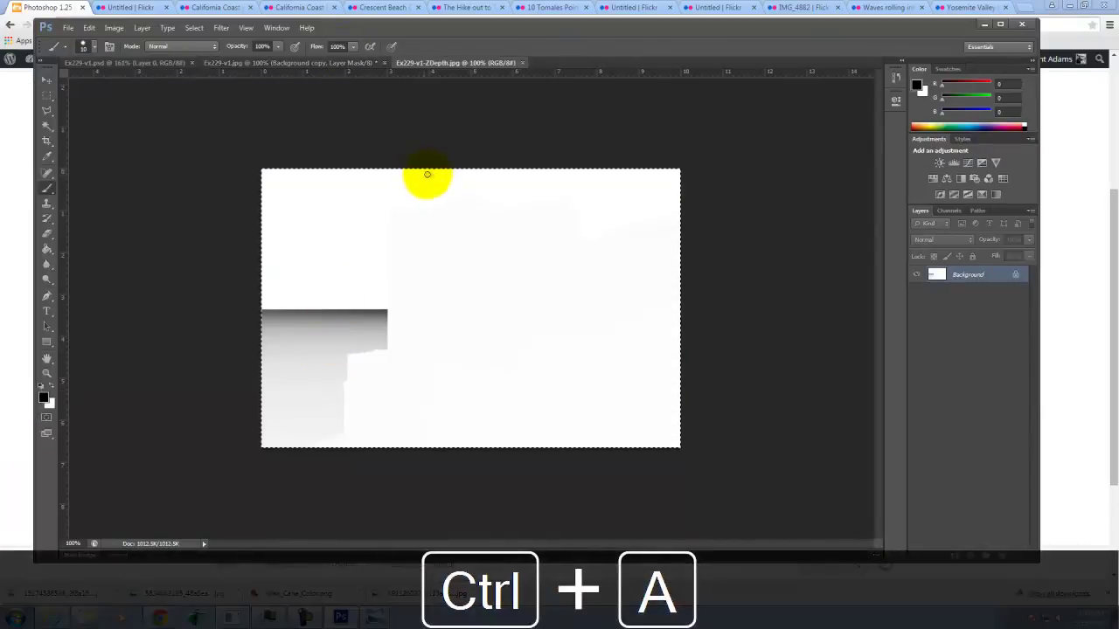
key("ctrl+c")
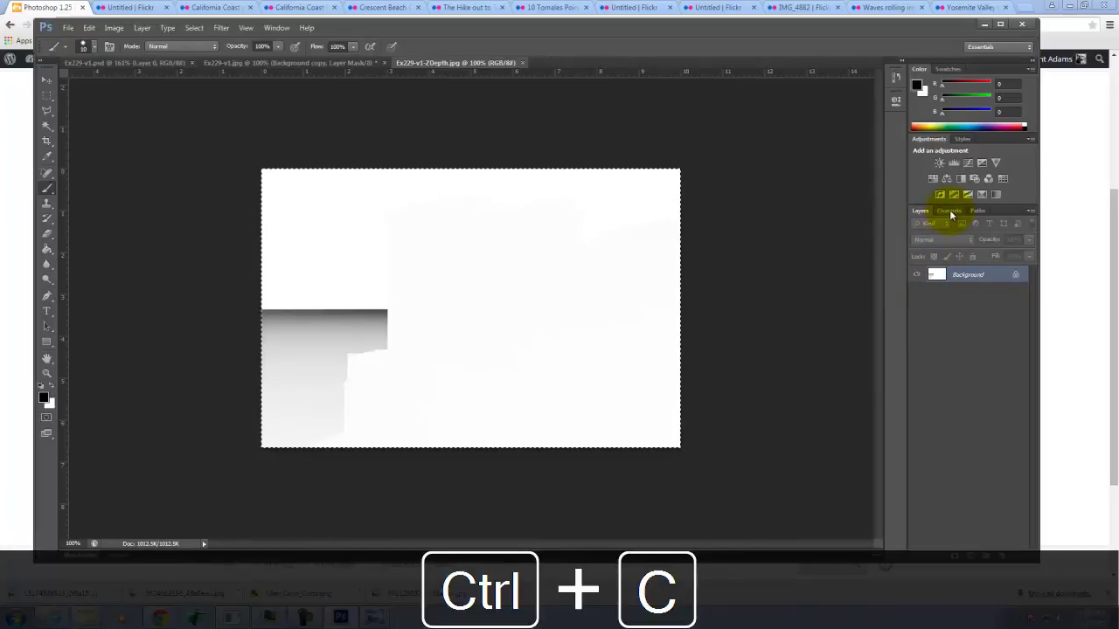
Step: Paste the copied Z-depth image into the Background copy mask channel of Ex229-v1.jpg and return to its layers
left_click(301, 63)
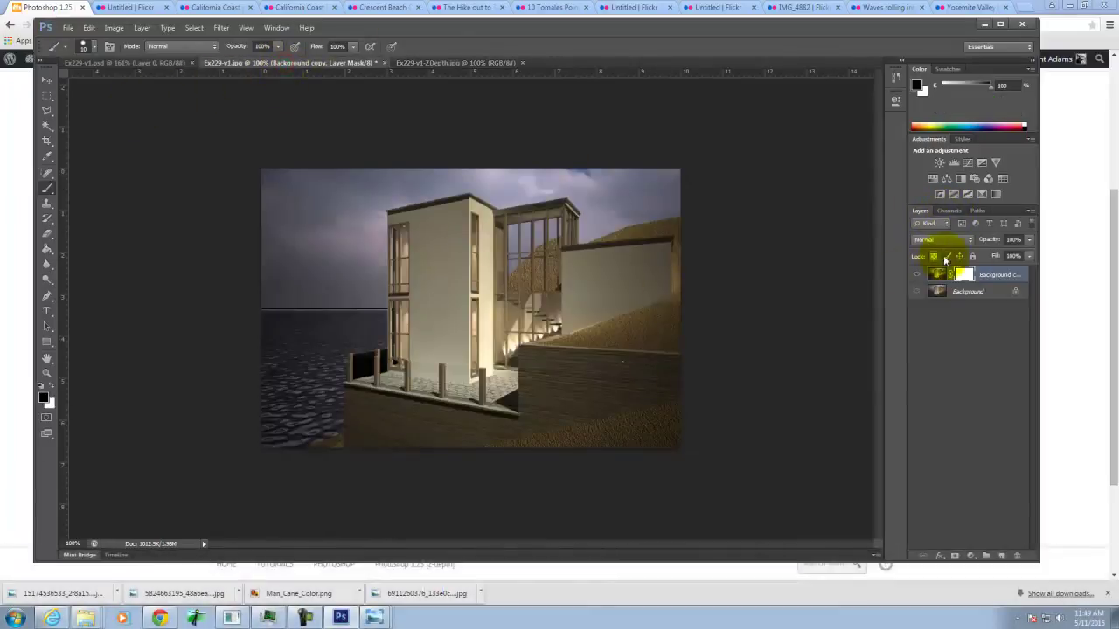
left_click(949, 210)
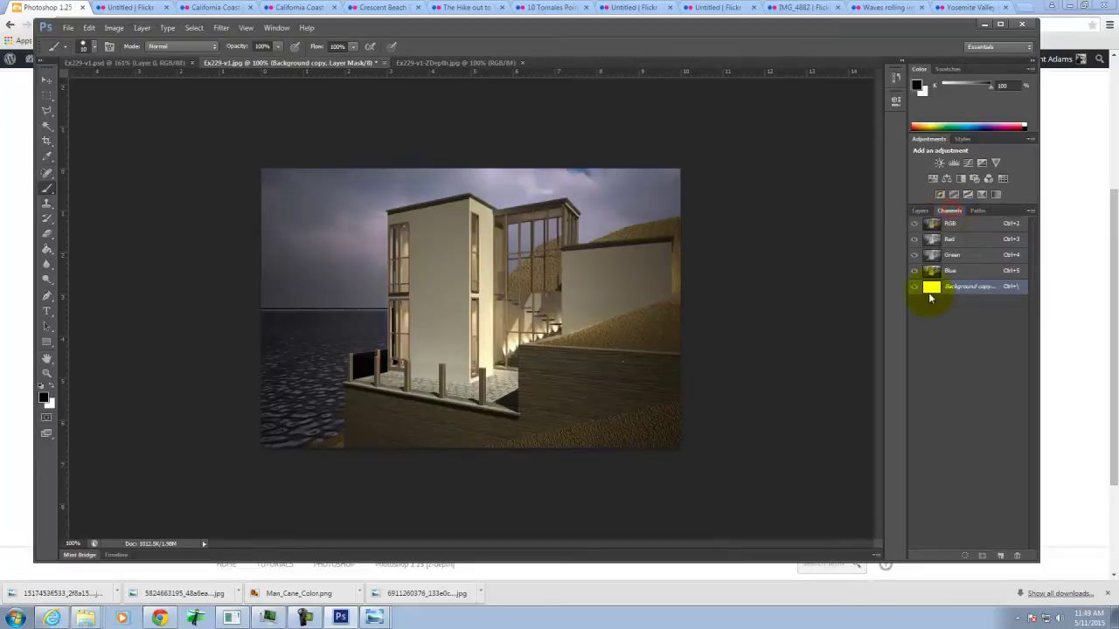
key("ctrl+v")
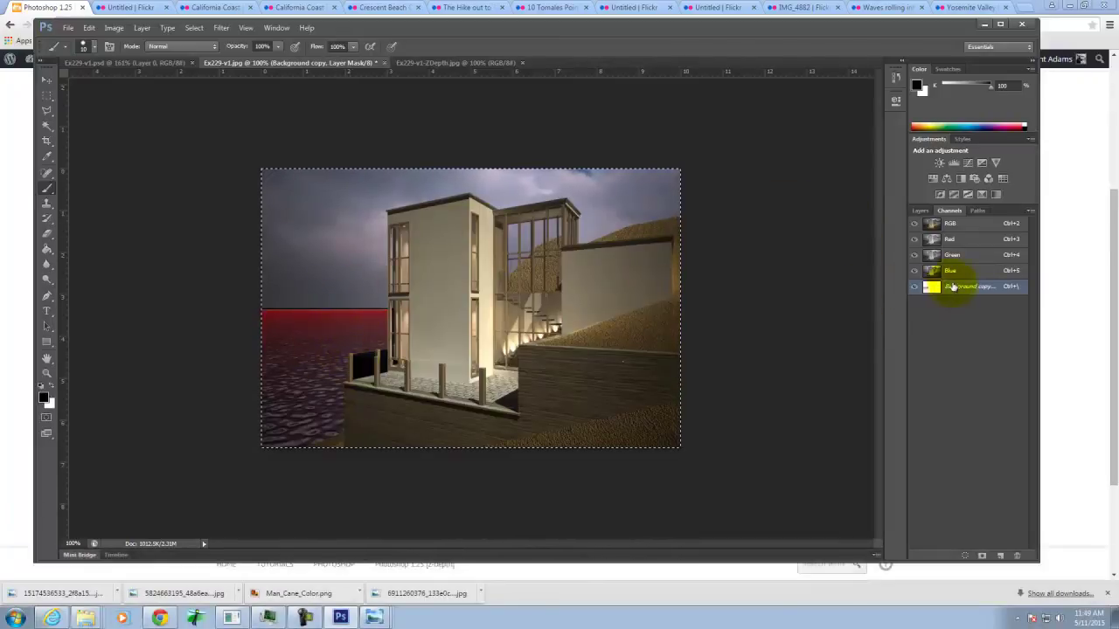
left_click(921, 211)
left_click(965, 288)
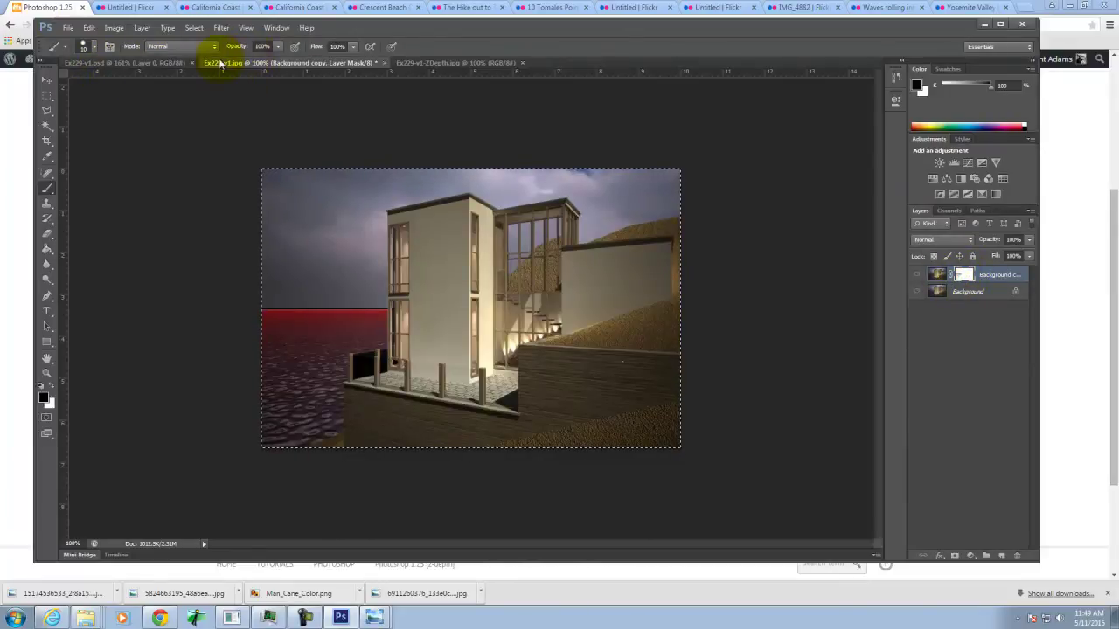
Step: Open the Lens Blur filter for the Background copy layer mask, using Layer Mask as the depth map source
left_click(221, 31)
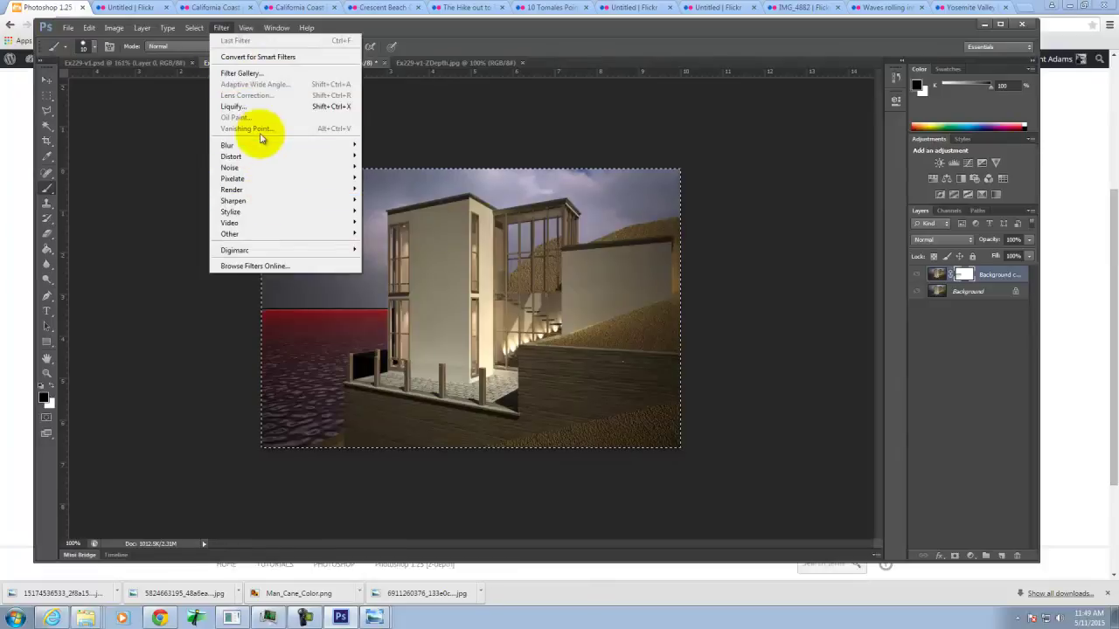
mouse_move(350, 145)
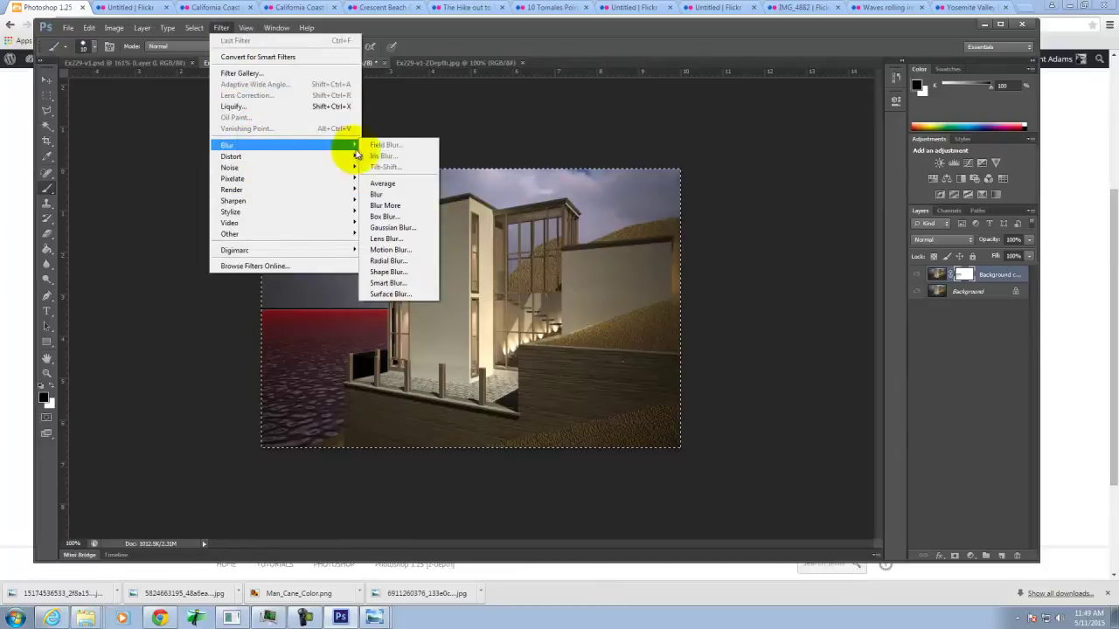
left_click(398, 240)
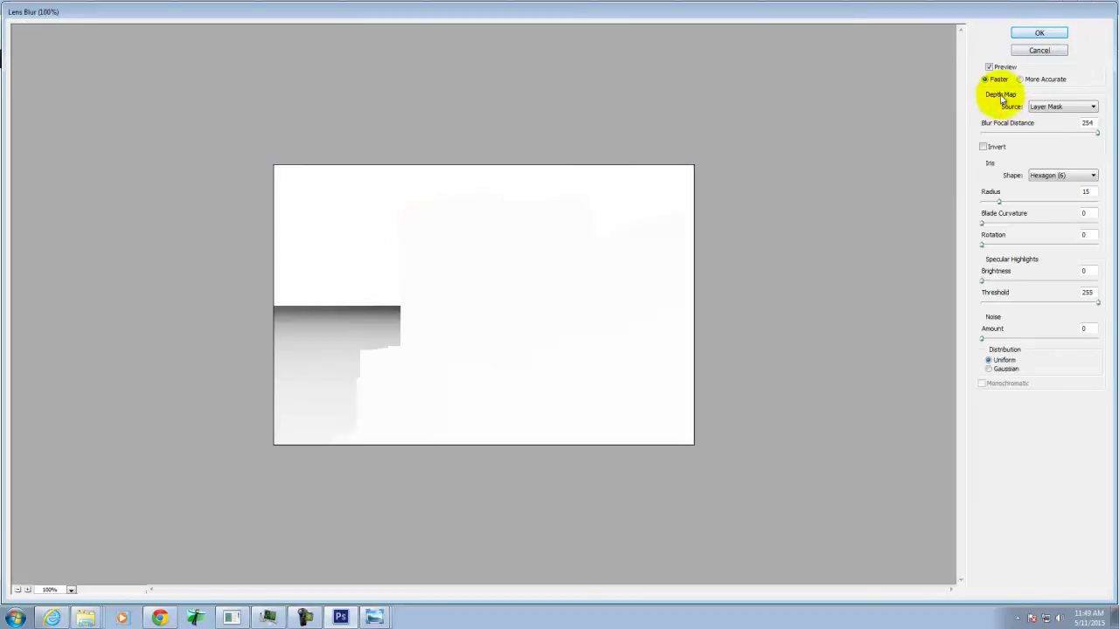
left_click(1049, 108)
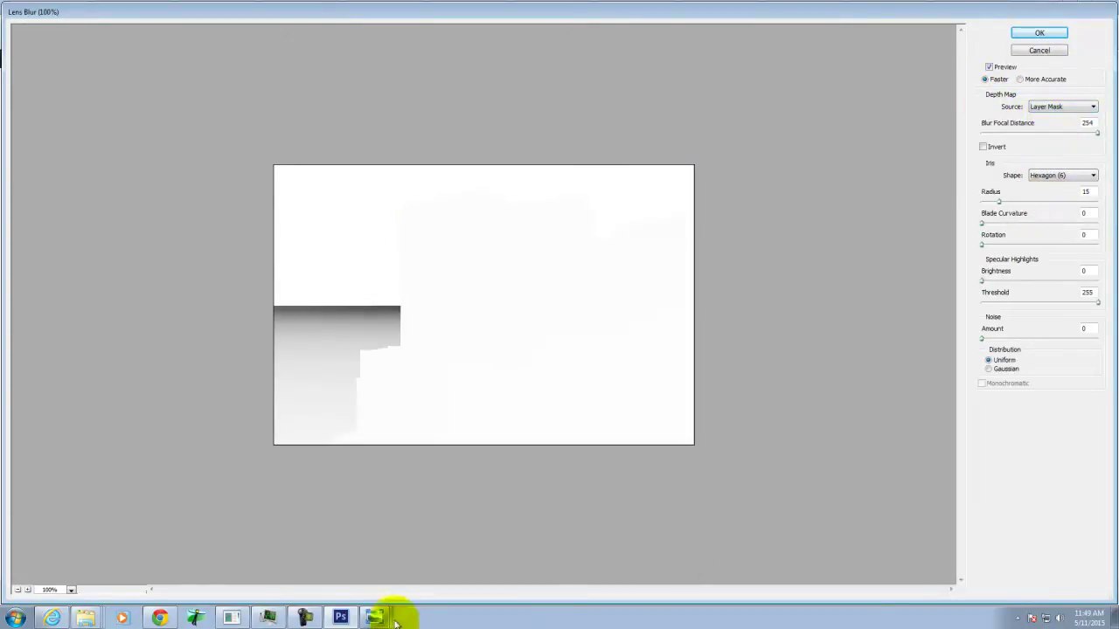
Step: Switch to Chrome to read the tutorial's instructions on the Lens Blur settings, and return to the filter in Photoshop
left_click(160, 618)
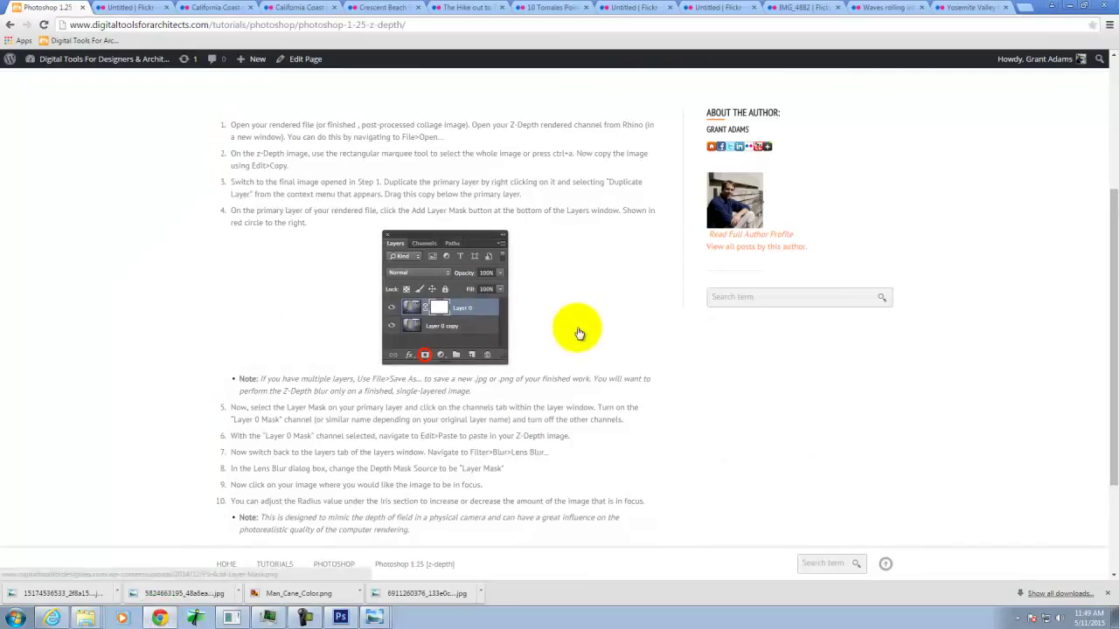
scroll(577, 333, "down", 3)
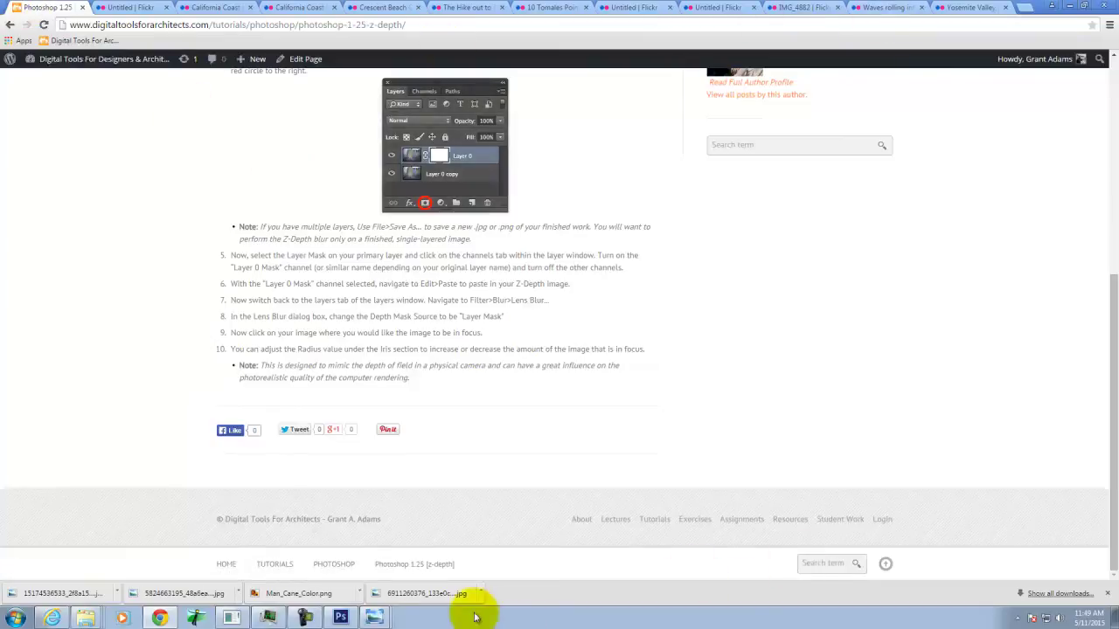
left_click(340, 618)
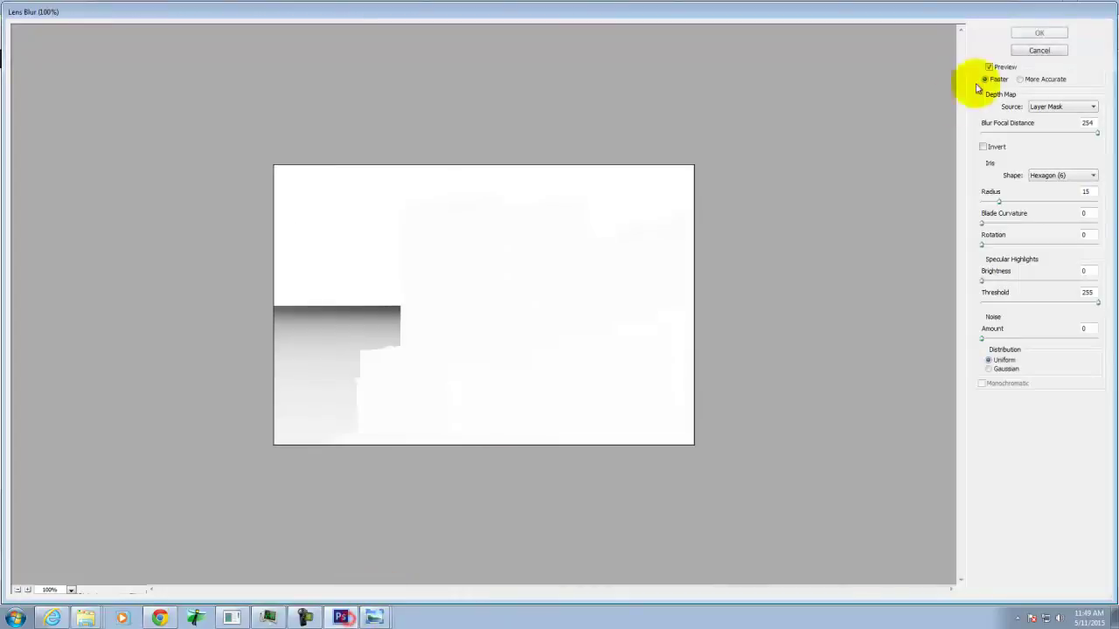
Step: Try Lens Blur focal points around the horizon on the layer mask, with Layer Mask as source and a Hexagon (6) iris
left_click(1049, 106)
left_click(1067, 132)
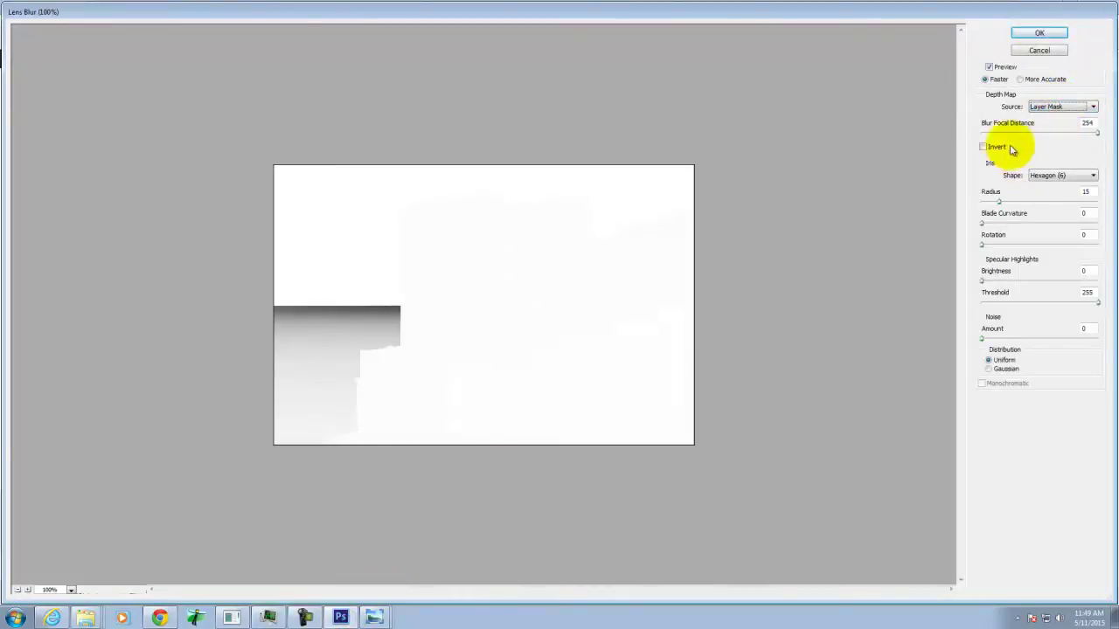
left_click(1040, 175)
left_click(1073, 146)
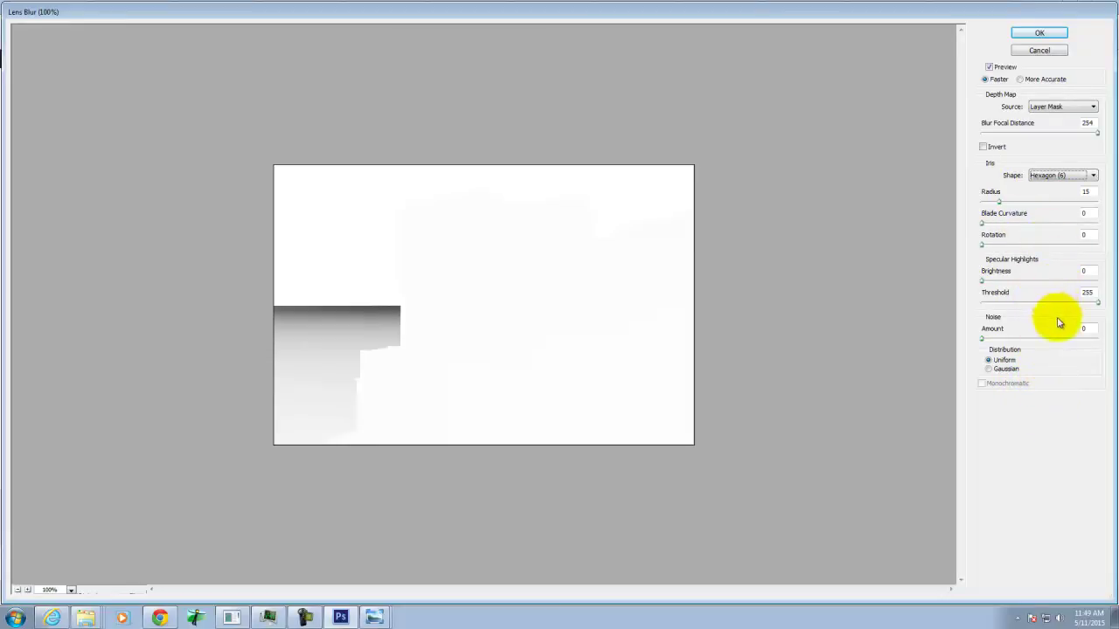
left_click(371, 304)
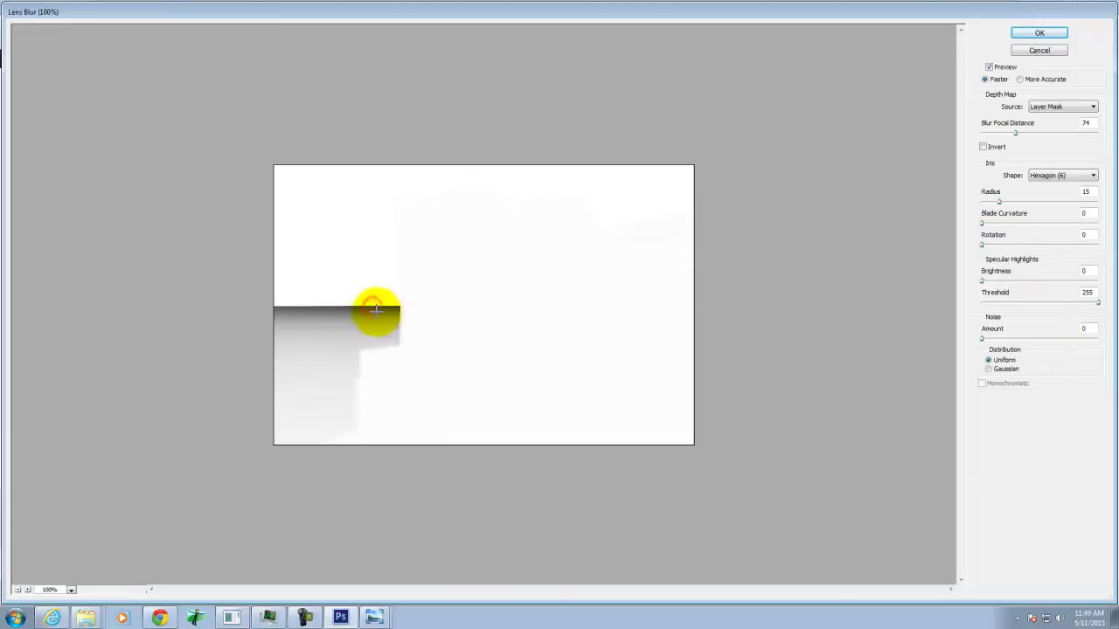
left_click(385, 345)
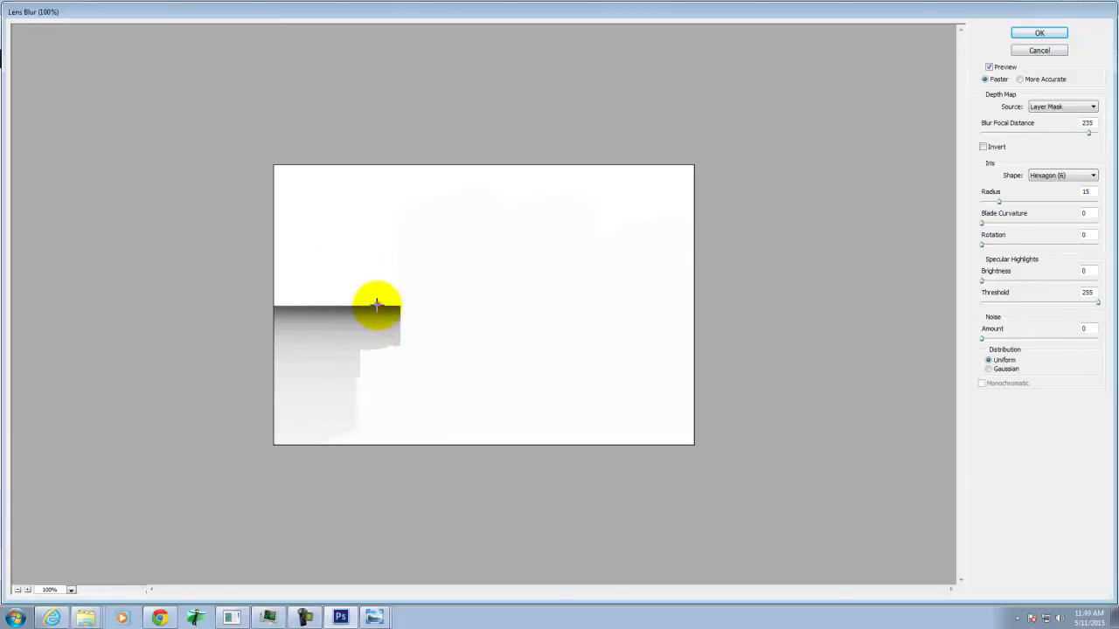
left_click(376, 303)
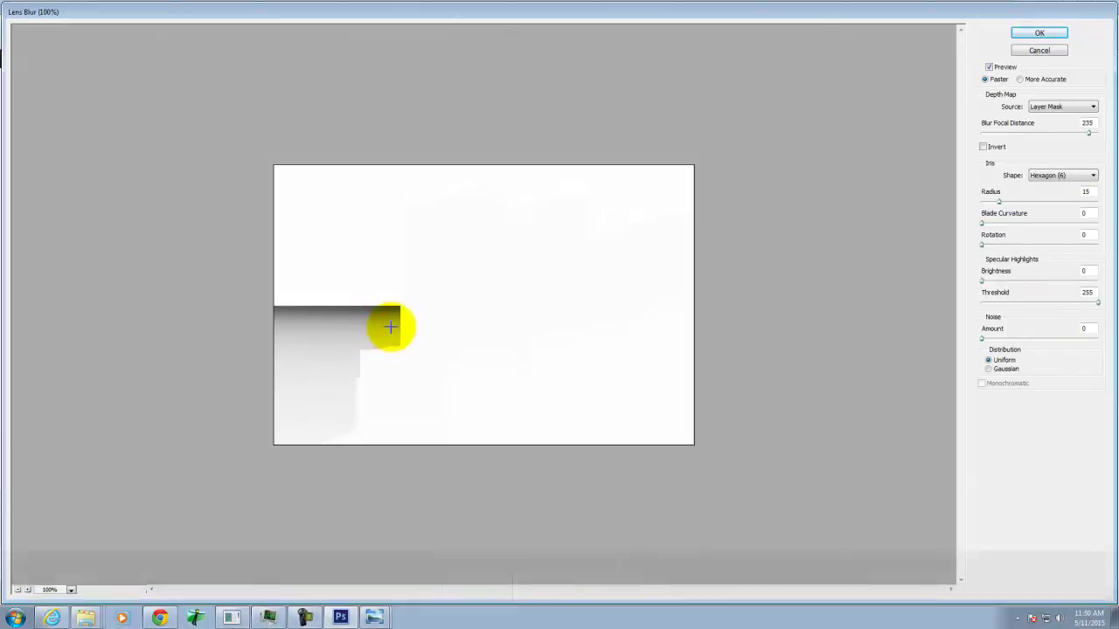
key("ctrl+equal")
key("ctrl+equal")
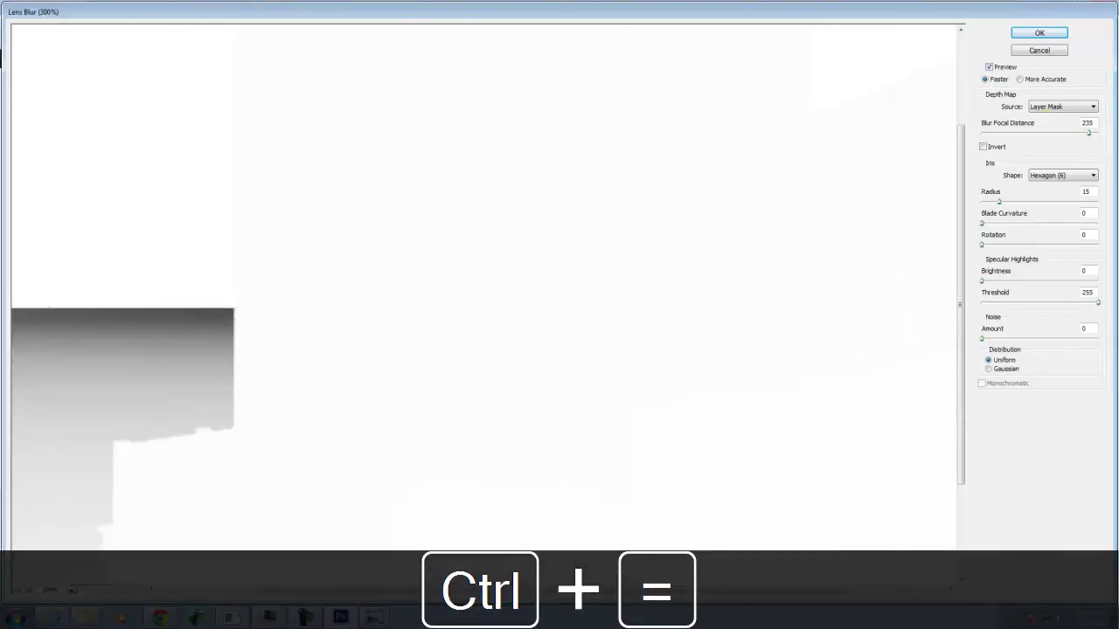
left_click(1039, 33)
Step: Open the Lens Blur filter for the Background copy layer's image instead of its mask
left_click(937, 274)
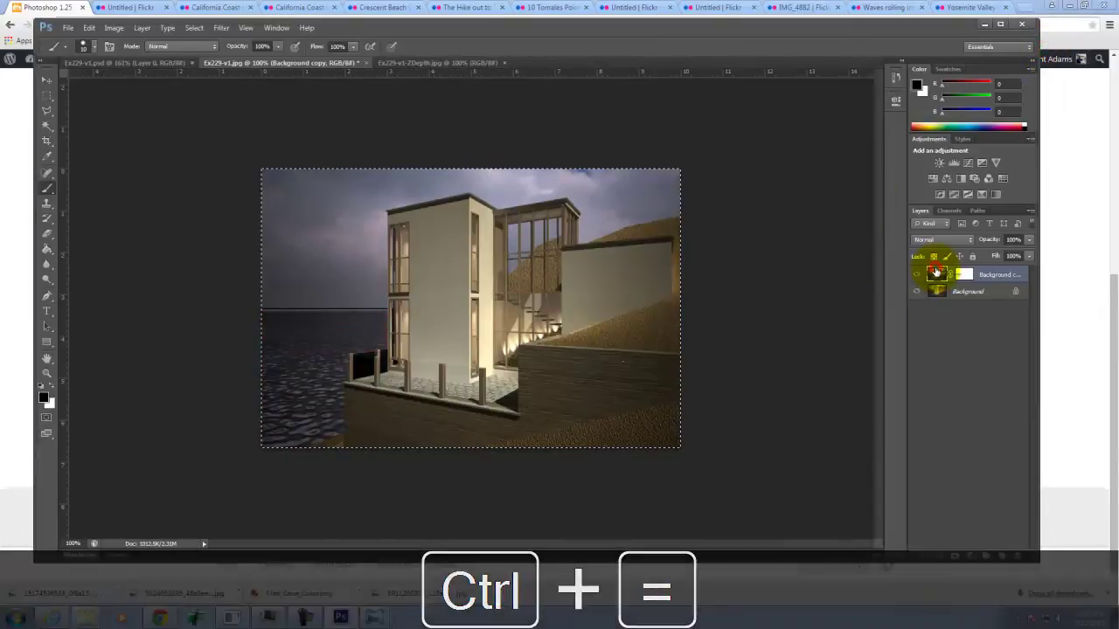
left_click(221, 27)
mouse_move(353, 144)
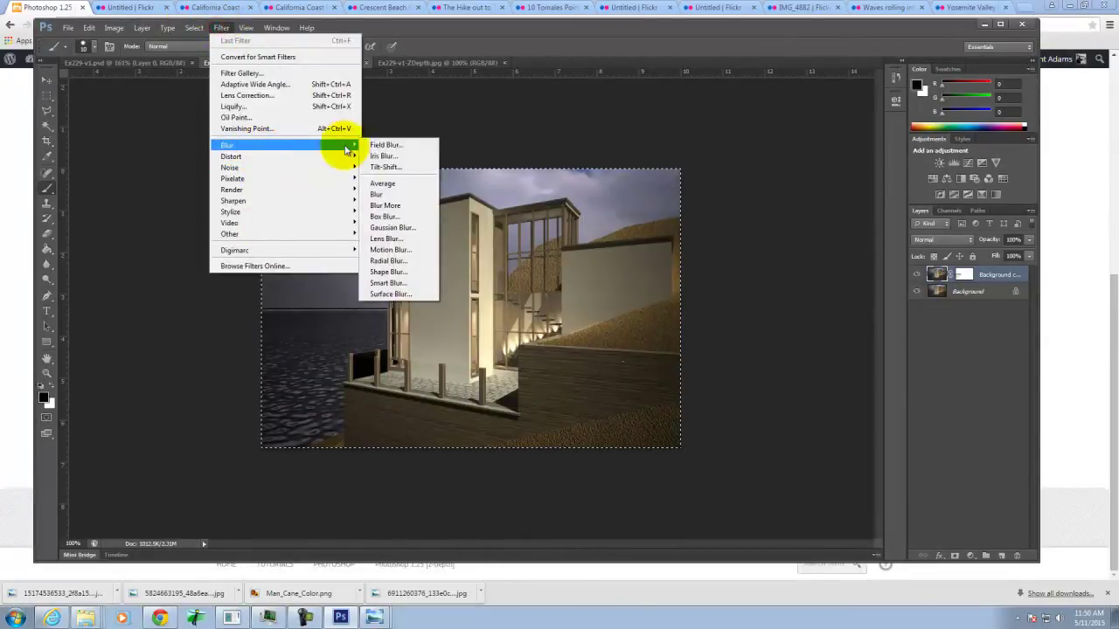
left_click(376, 243)
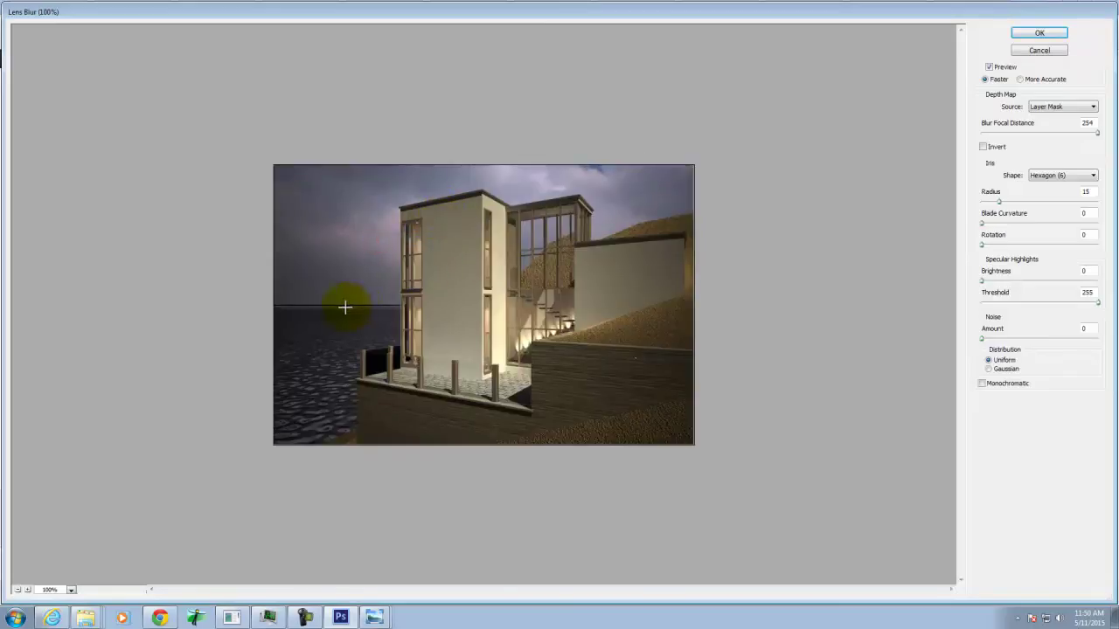
Step: Try different Lens Blur focal points on the sea, the horizon, the foreground wall and the terrace edge
left_click(346, 322)
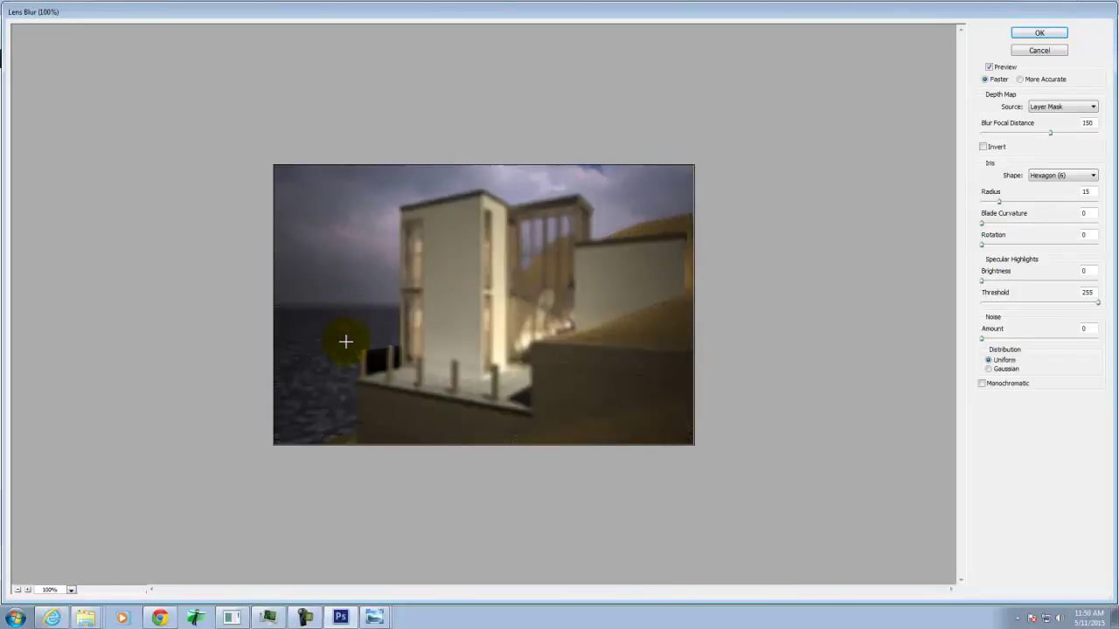
left_click(622, 381)
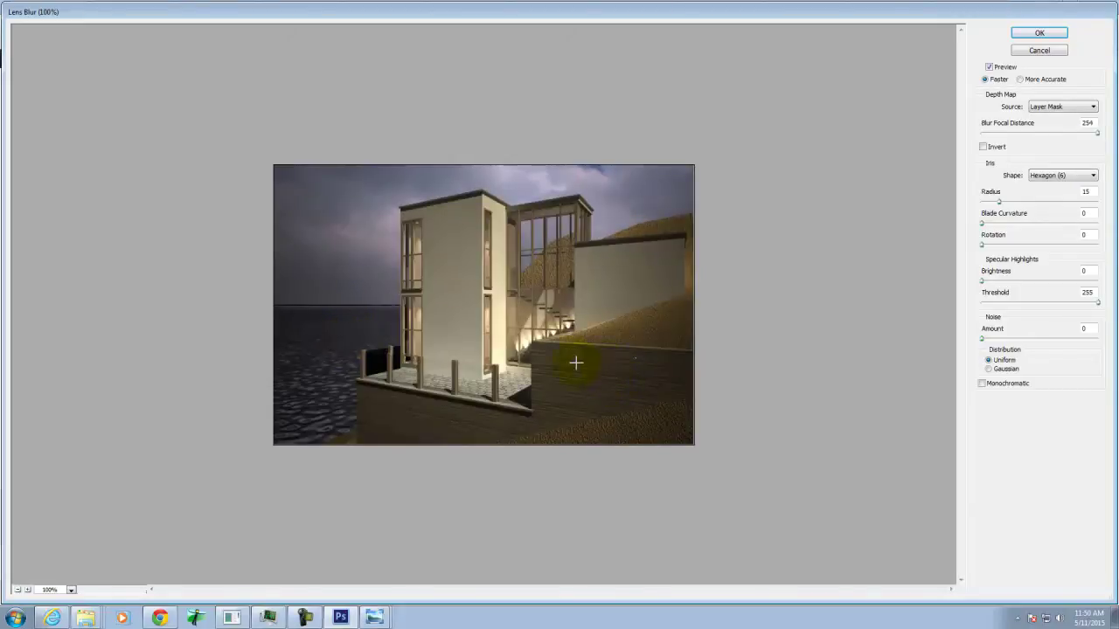
left_click(352, 306)
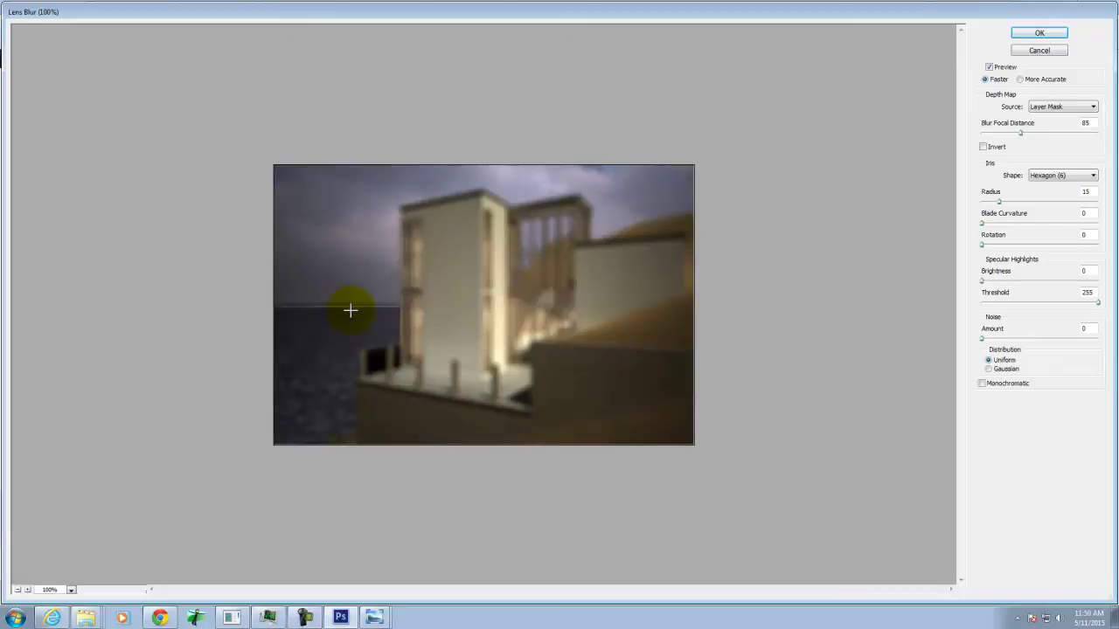
left_click_drag(354, 322, 356, 345)
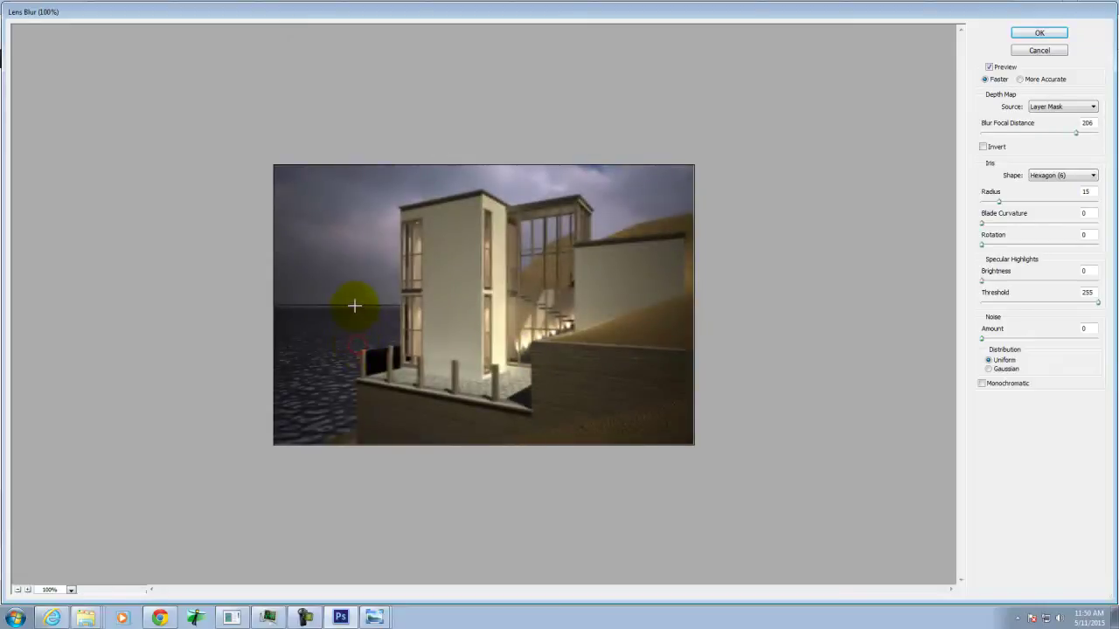
left_click(354, 305)
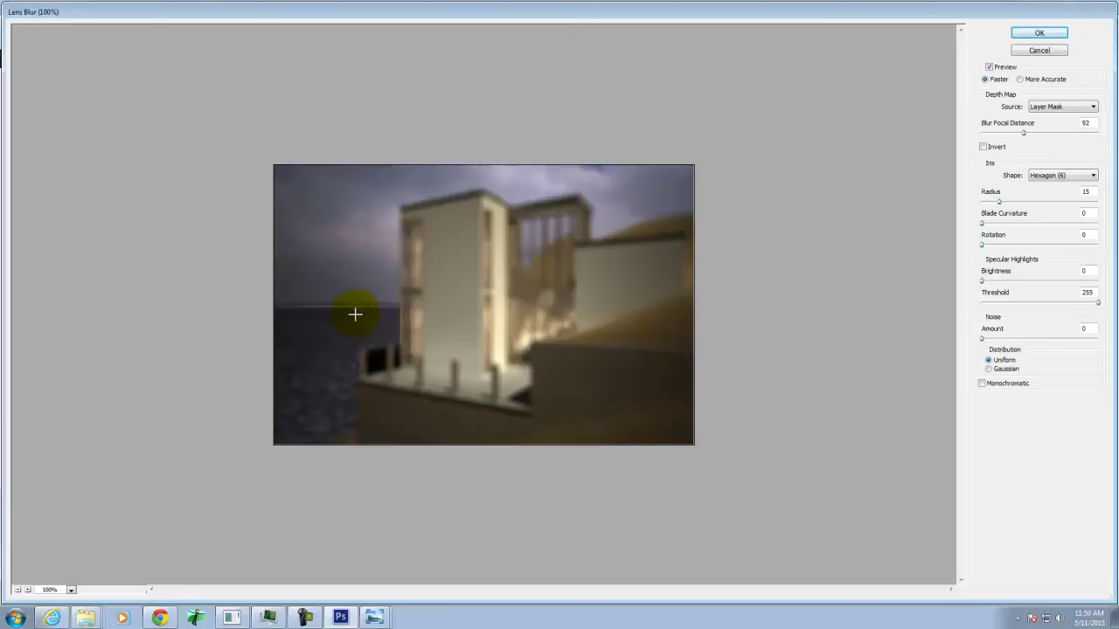
left_click(354, 326)
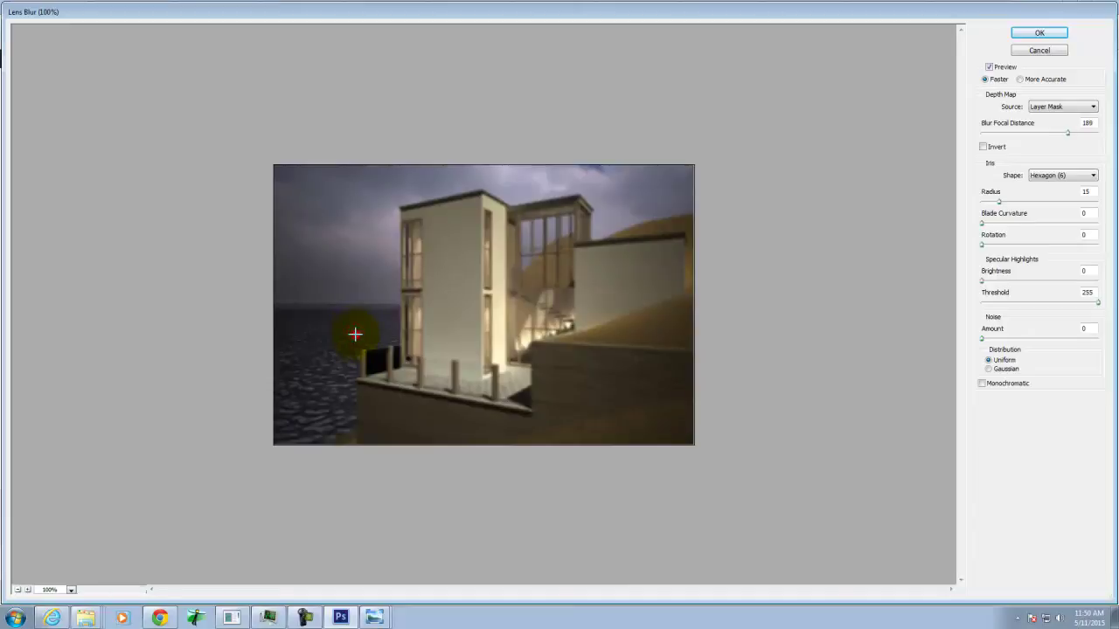
left_click(368, 372)
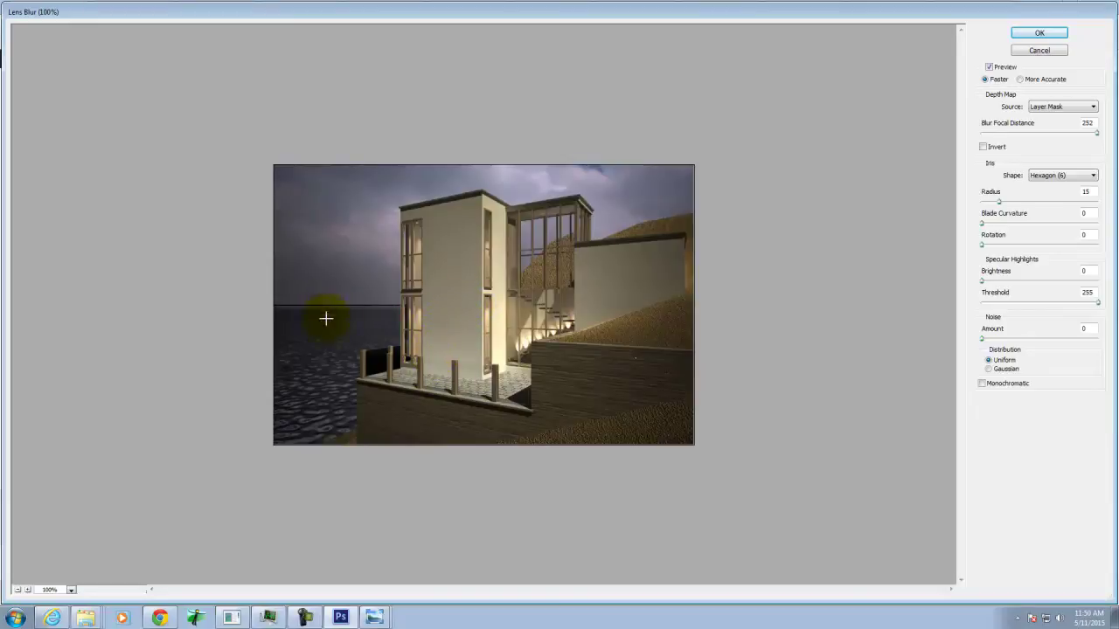
Step: Examine the horizon beside the building at 400% in the Lens Blur preview, and cancel the filter
key("ctrl+equal")
key("ctrl+equal")
key("ctrl+equal")
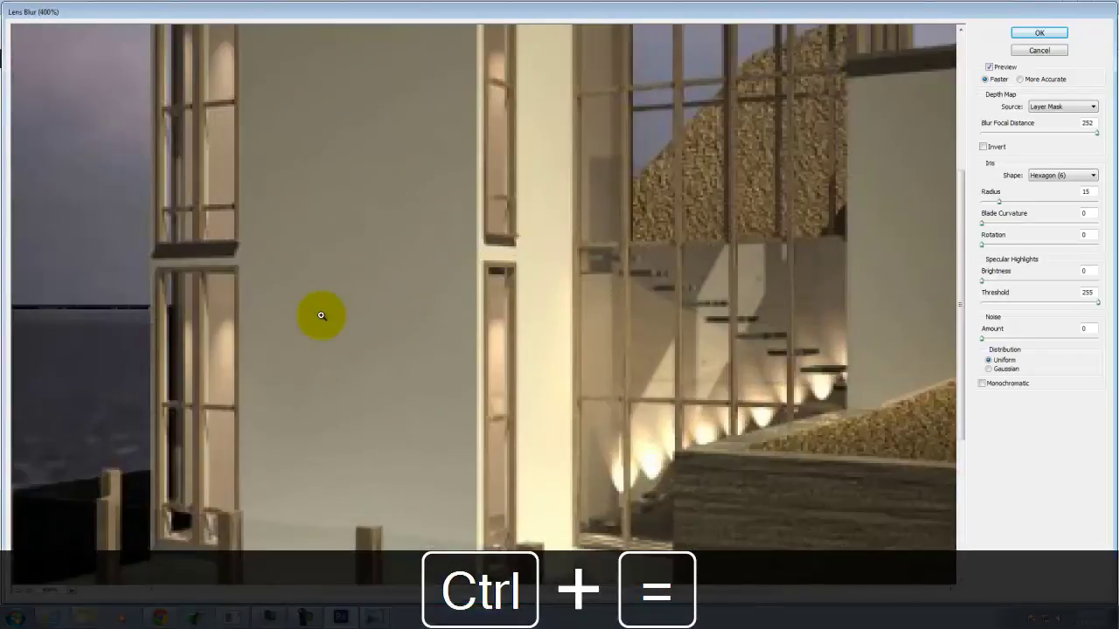
key("space")
left_click_drag(61, 328, 479, 295)
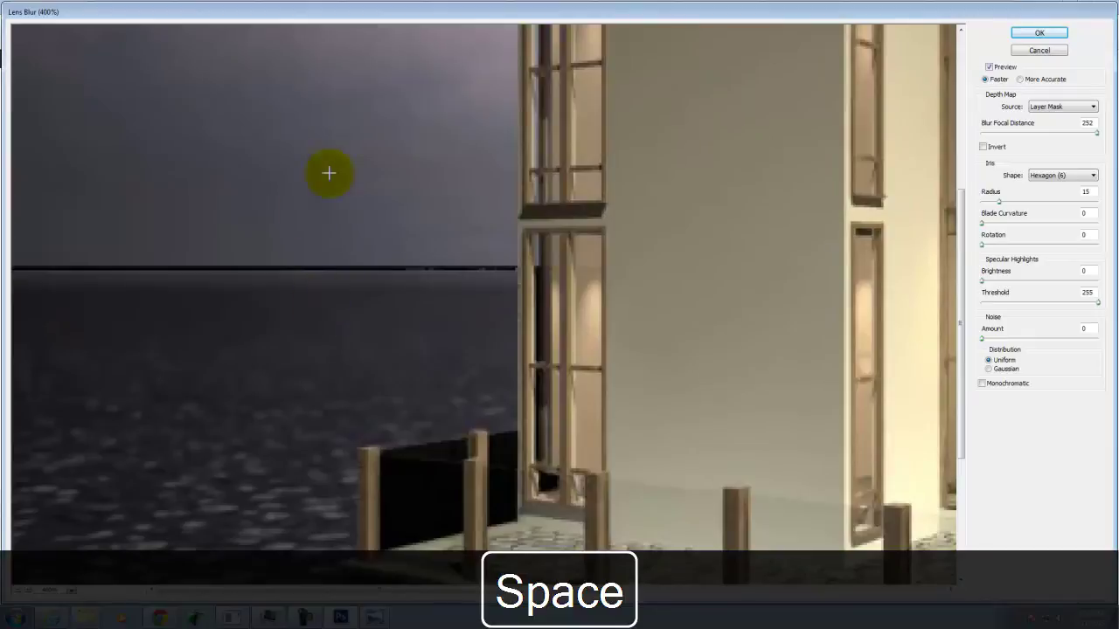
left_click(1032, 53)
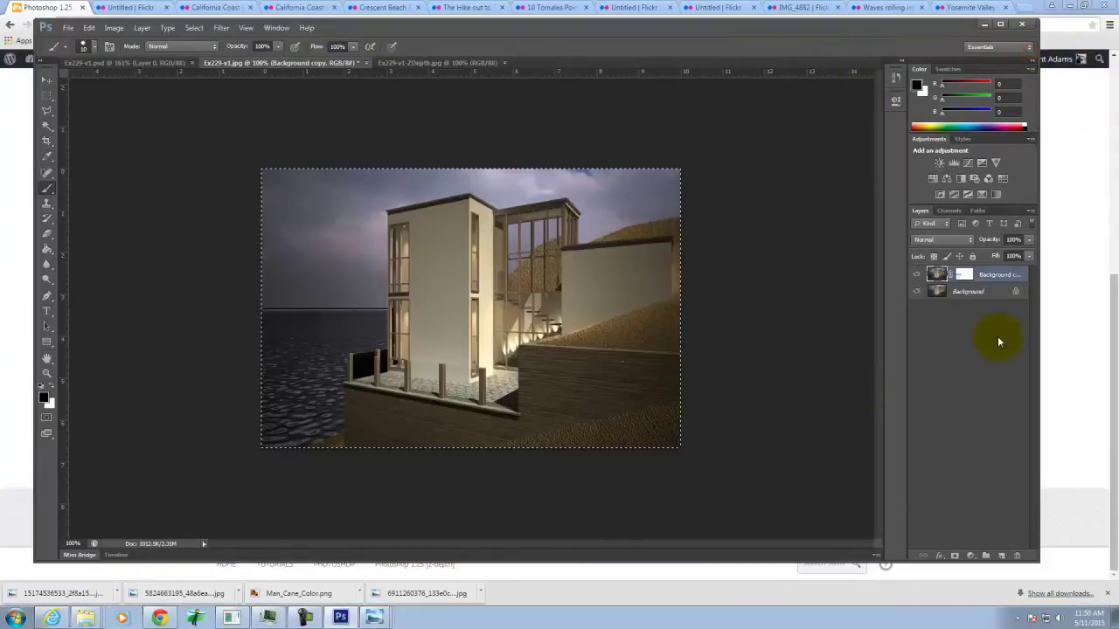
Step: Open the mask properties of the Background copy layer to inspect its layer mask, and deselect the layer
left_click(963, 276)
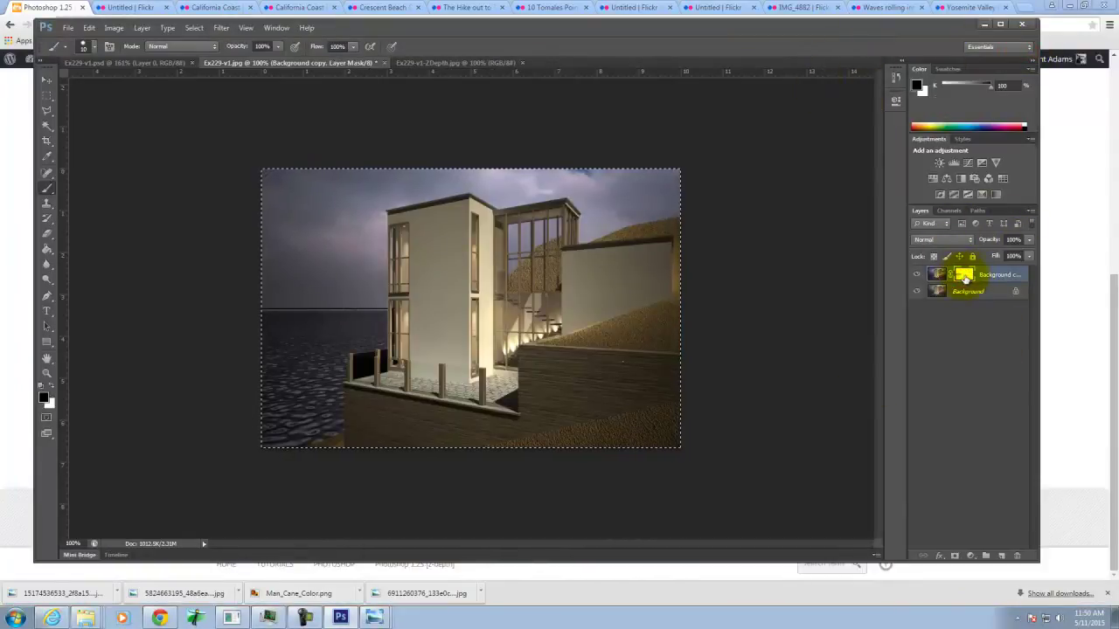
double_click(963, 276)
left_click(979, 350)
left_click(966, 276)
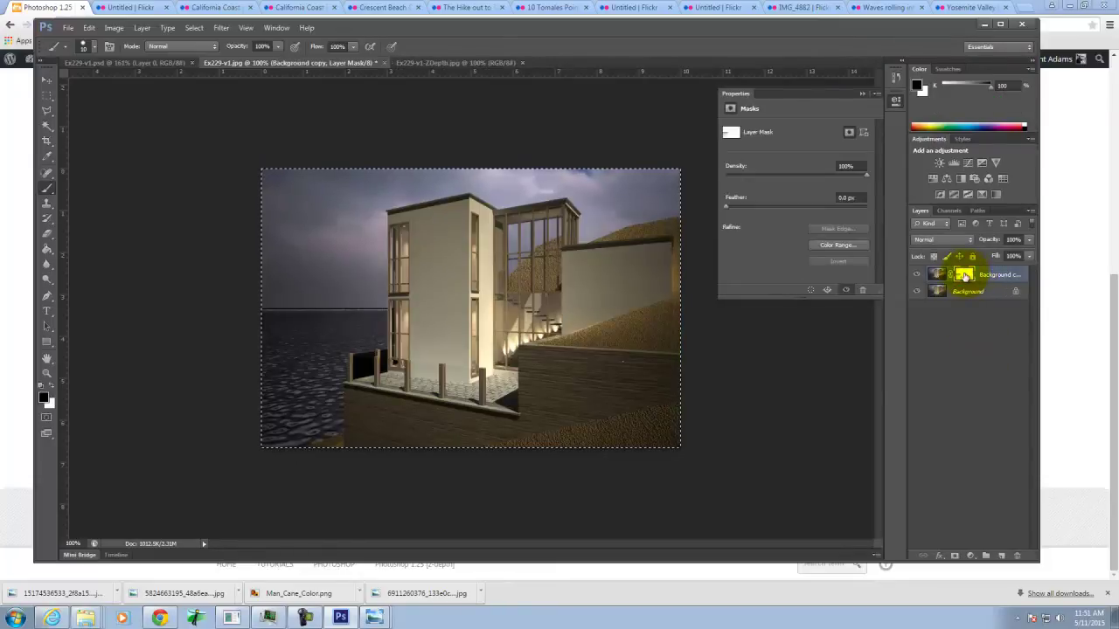
left_click(977, 343)
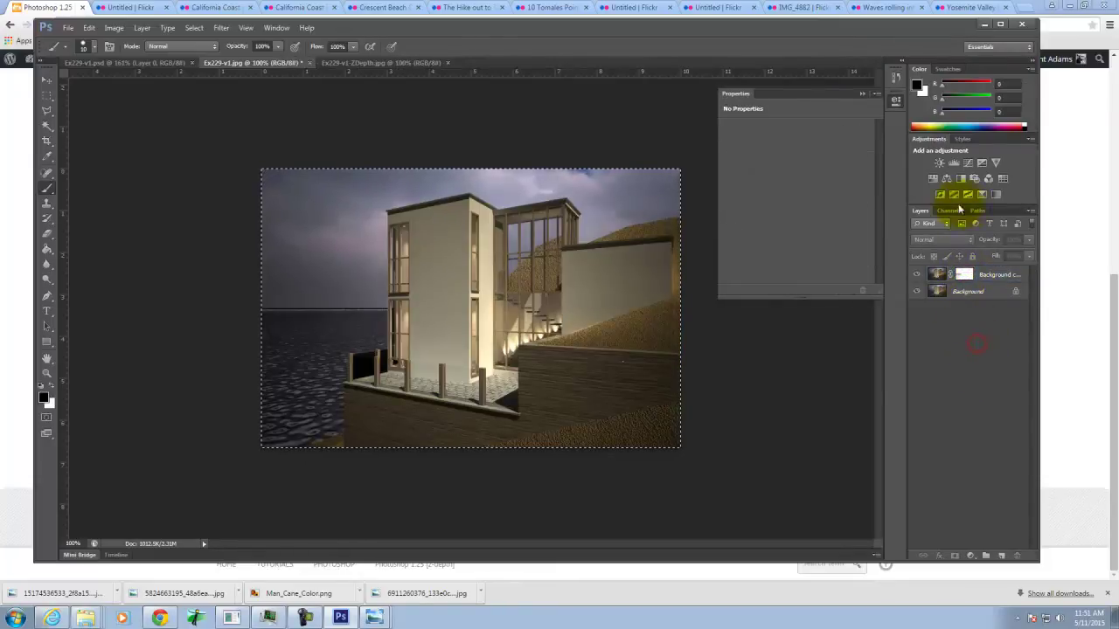
Step: Display the Background copy mask channel as an overlay on the rendering
left_click(950, 211)
left_click(921, 211)
left_click(971, 344)
left_click(939, 275)
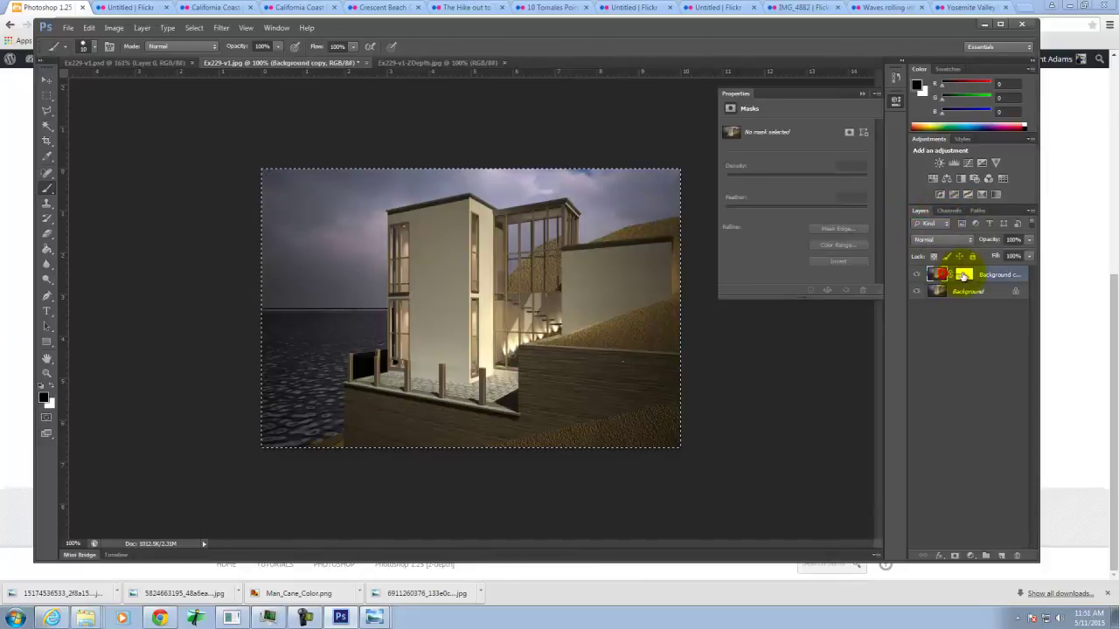
left_click(948, 211)
left_click(915, 288)
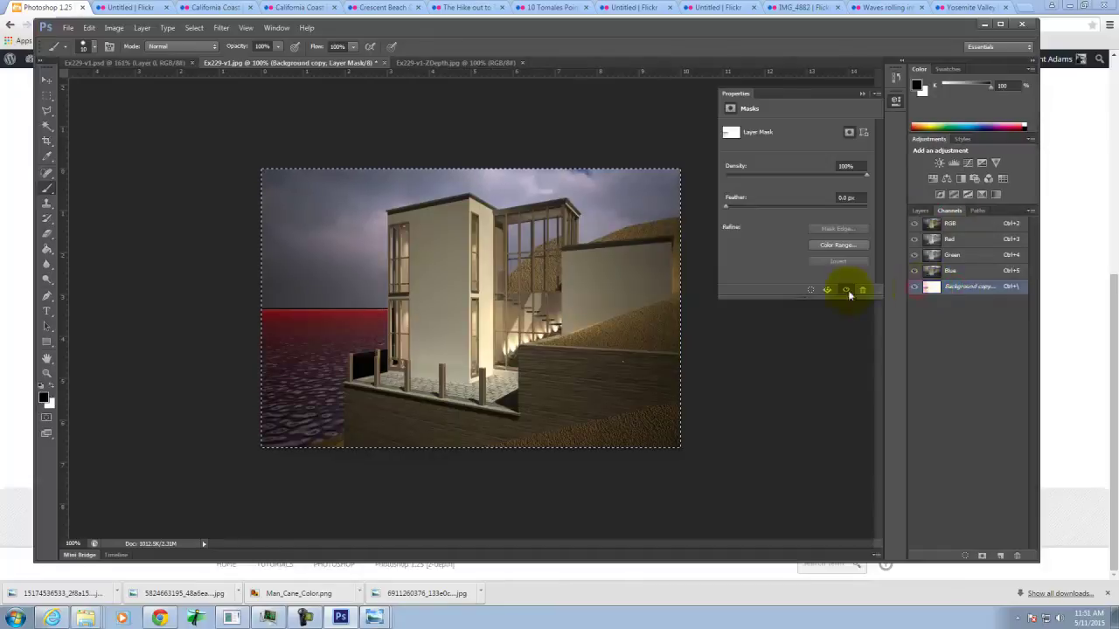
left_click(929, 290)
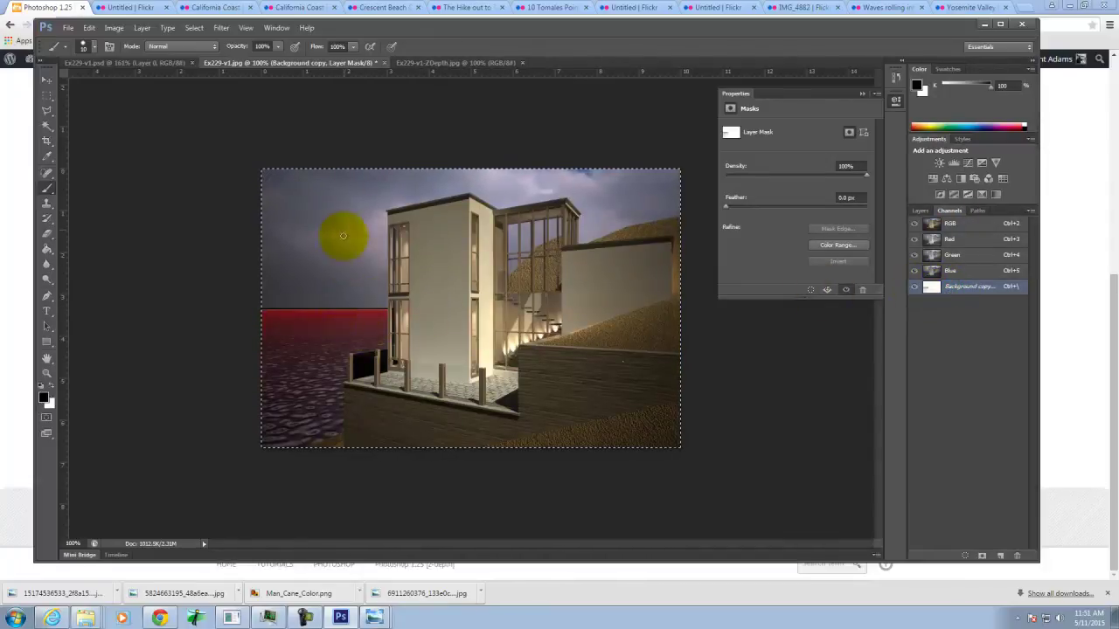
Step: Switch to Windows Photo Viewer to look at Ex229-v1-RenderID.jpg
left_click(374, 618)
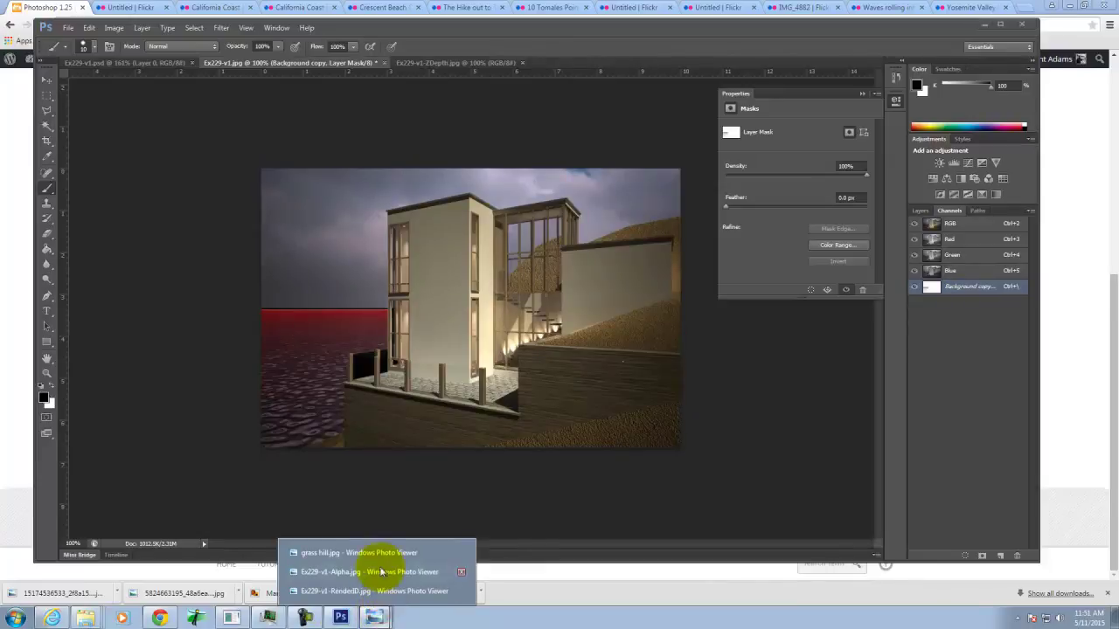
left_click(369, 591)
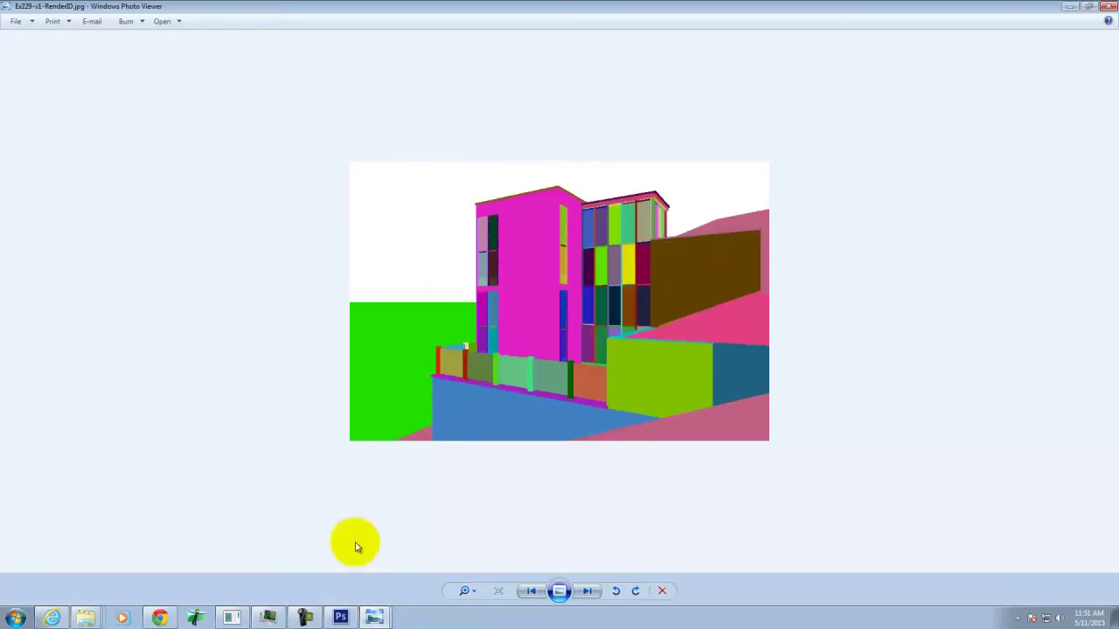
left_click(374, 618)
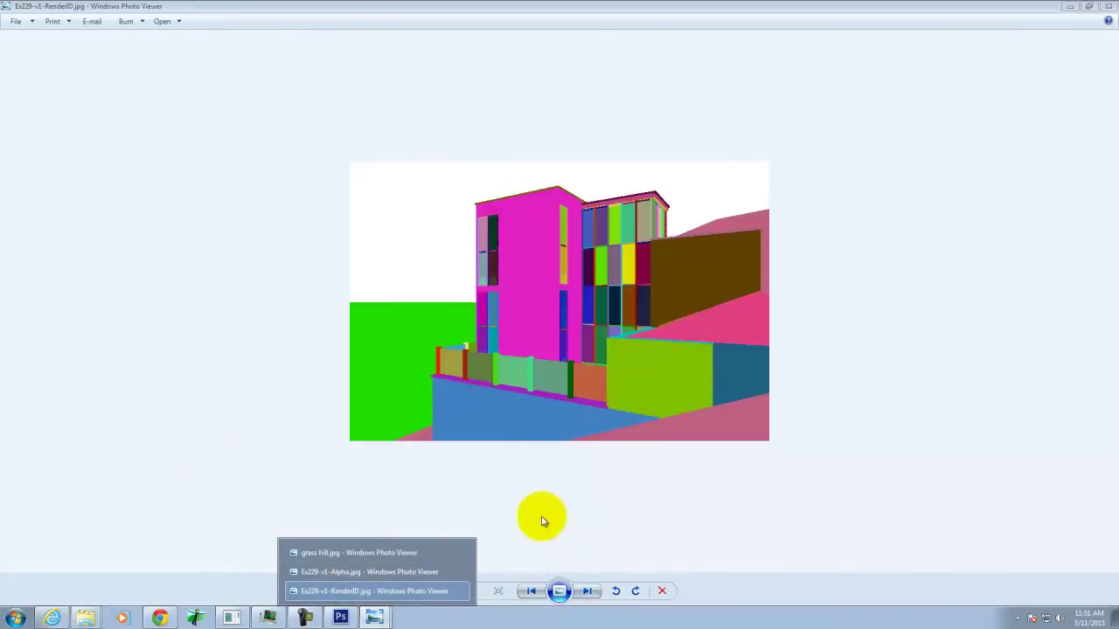
left_click(305, 618)
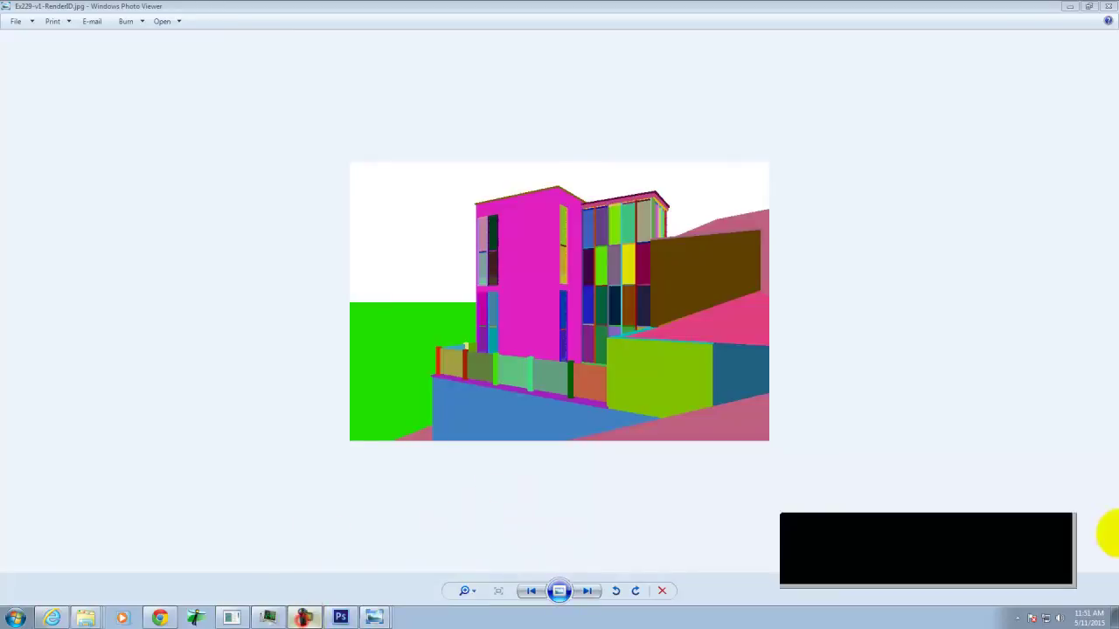
left_click(1064, 567)
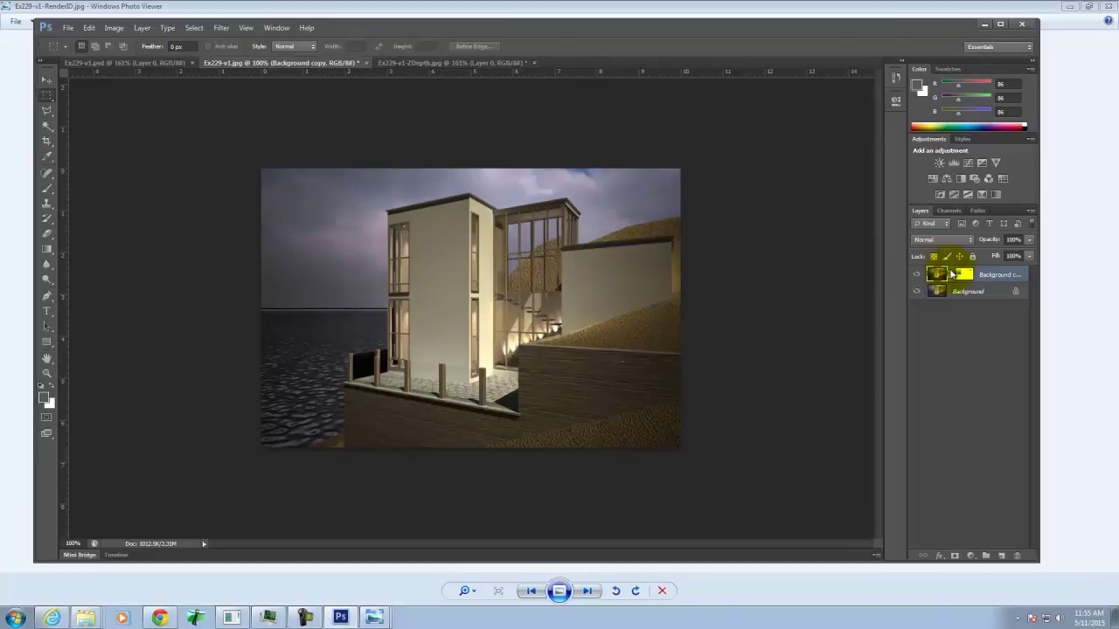
Step: Inspect the gradient in the Ex229-v1-ZDepth.jpg document in Photoshop, and return to the Ex229-v1.jpg document
left_click(420, 64)
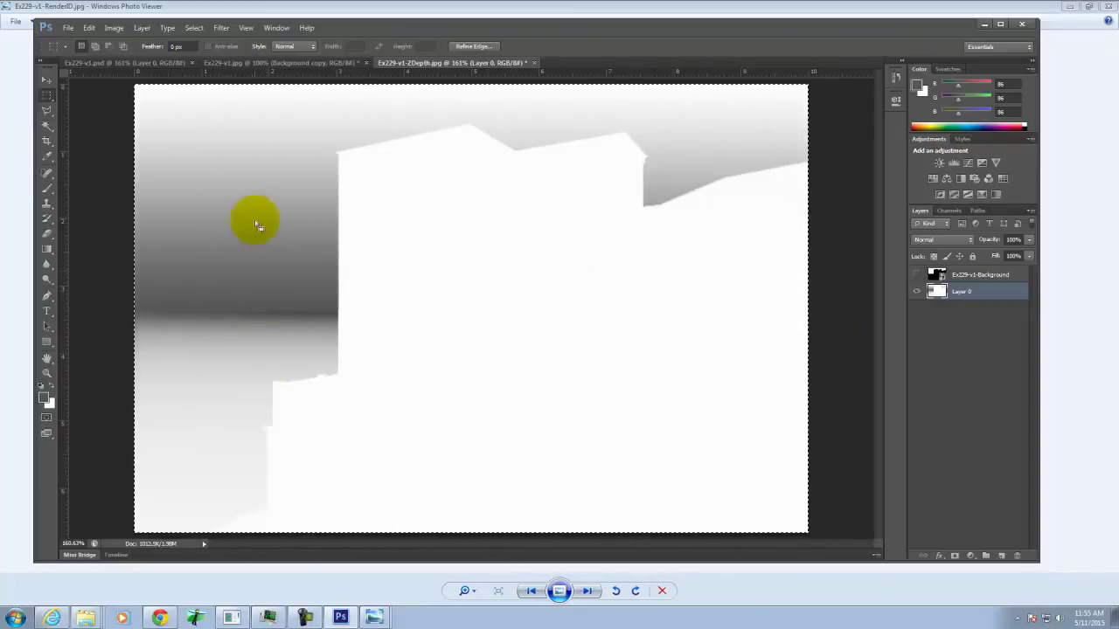
left_click(234, 63)
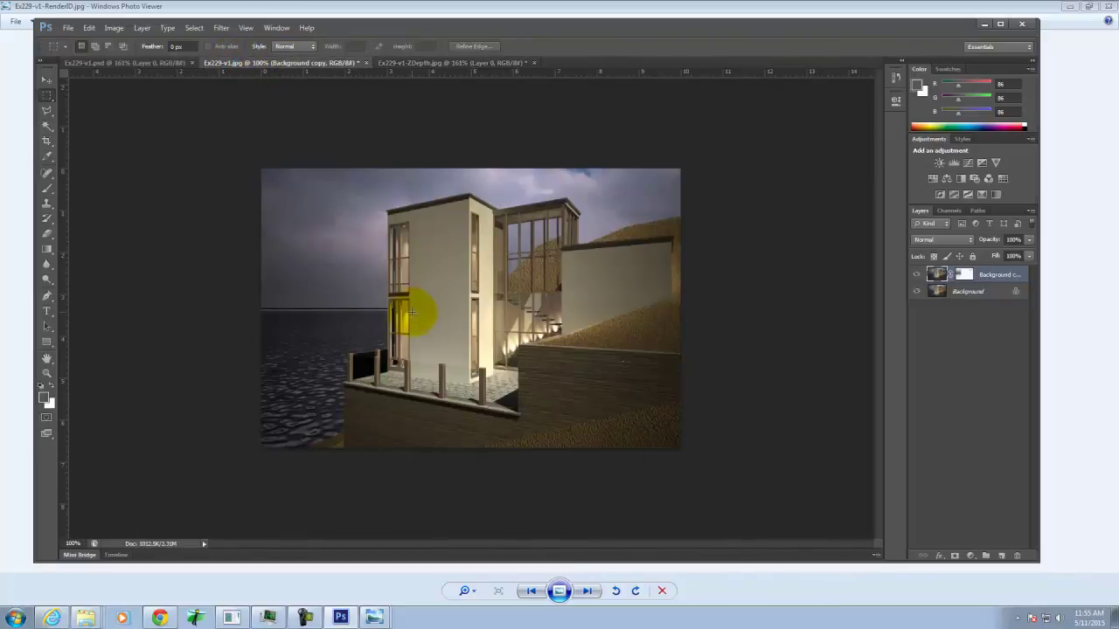
left_click(951, 212)
left_click(987, 287)
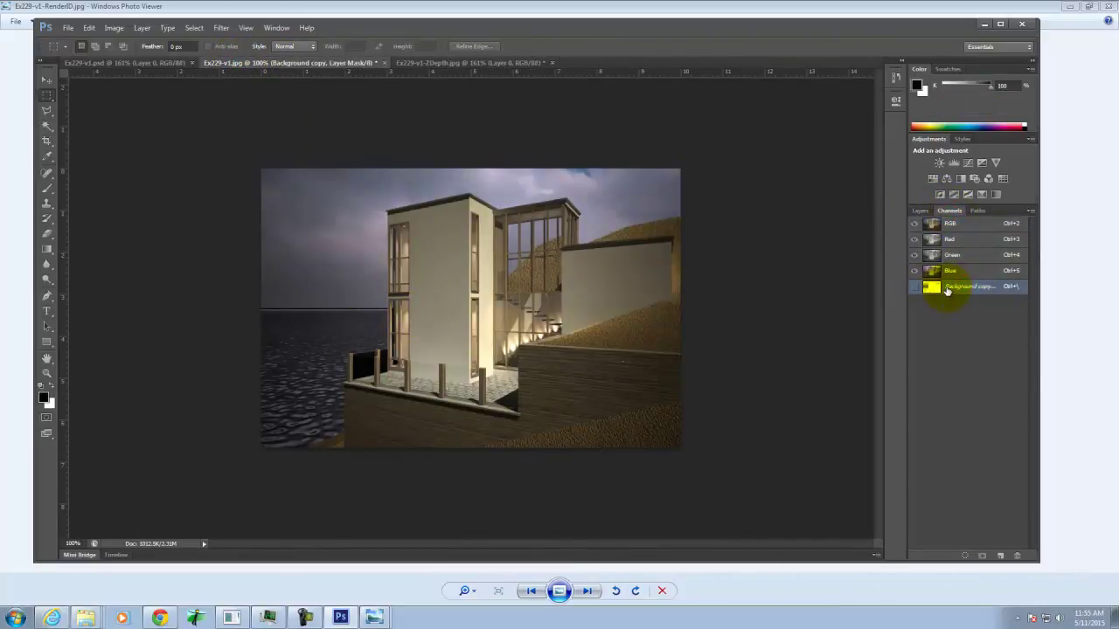
left_click(921, 211)
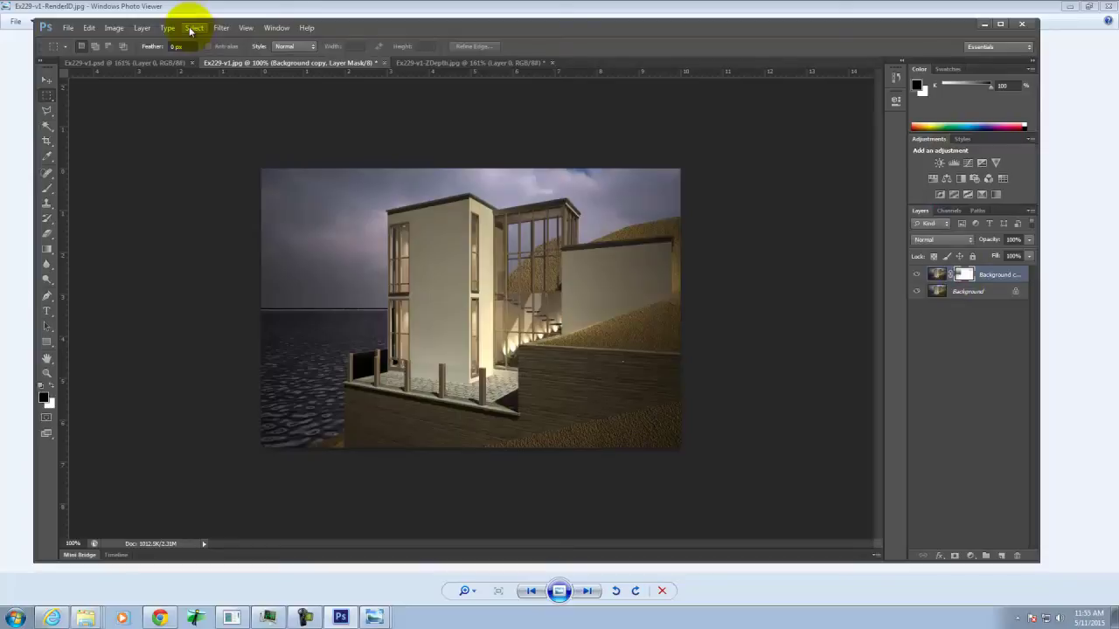
left_click(223, 27)
mouse_move(248, 150)
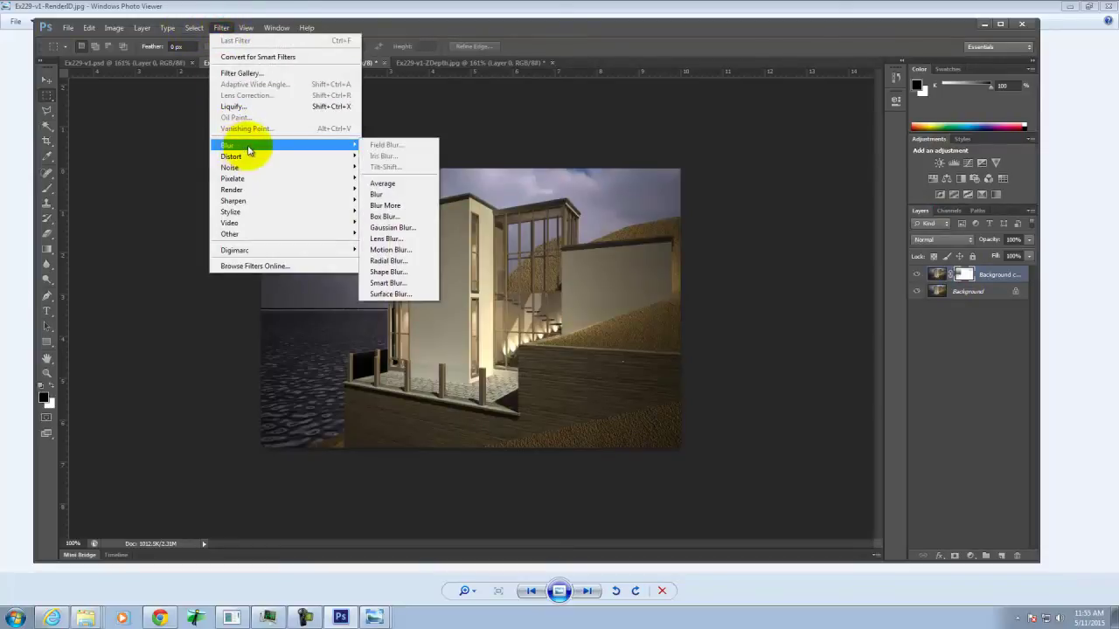
left_click(384, 239)
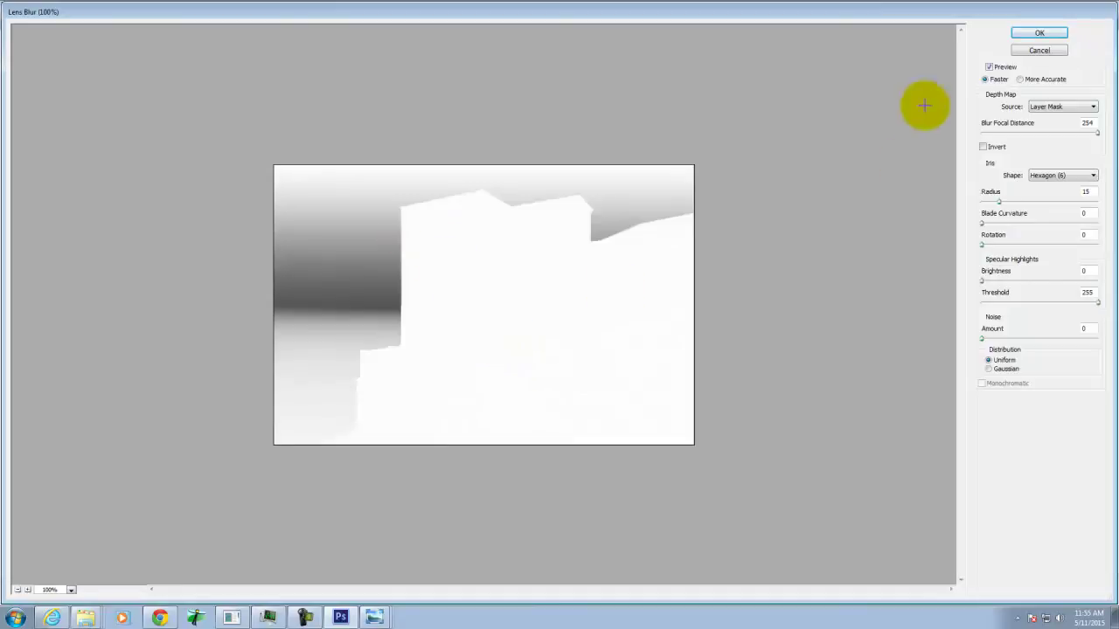
left_click(1062, 53)
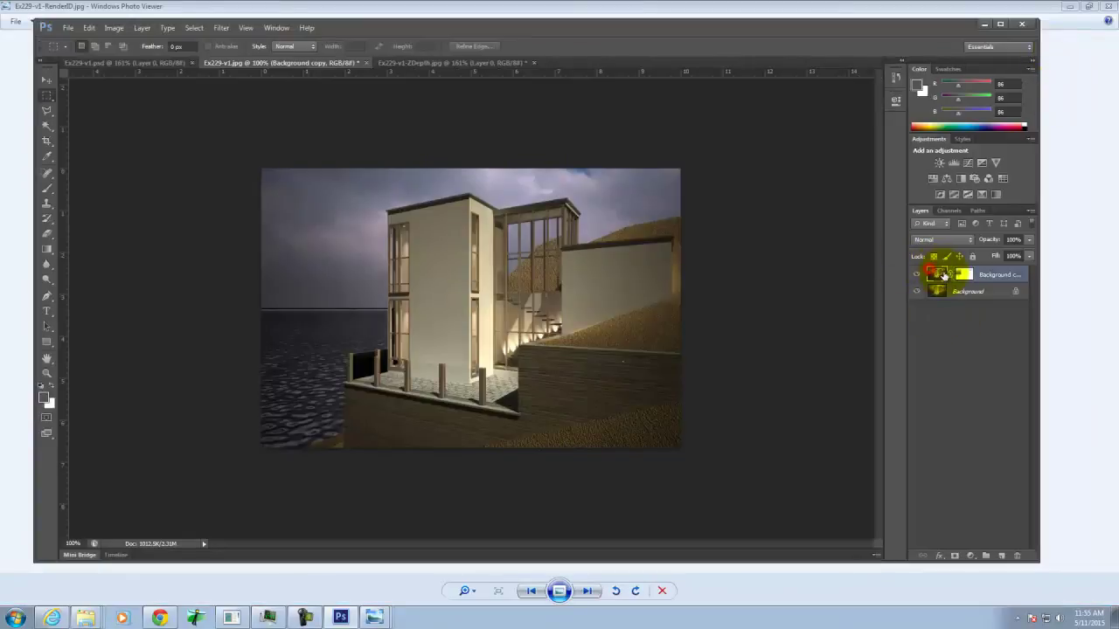
Step: Open the Lens Blur filter on the Background copy layer's image instead of its mask
key("ctrl+0")
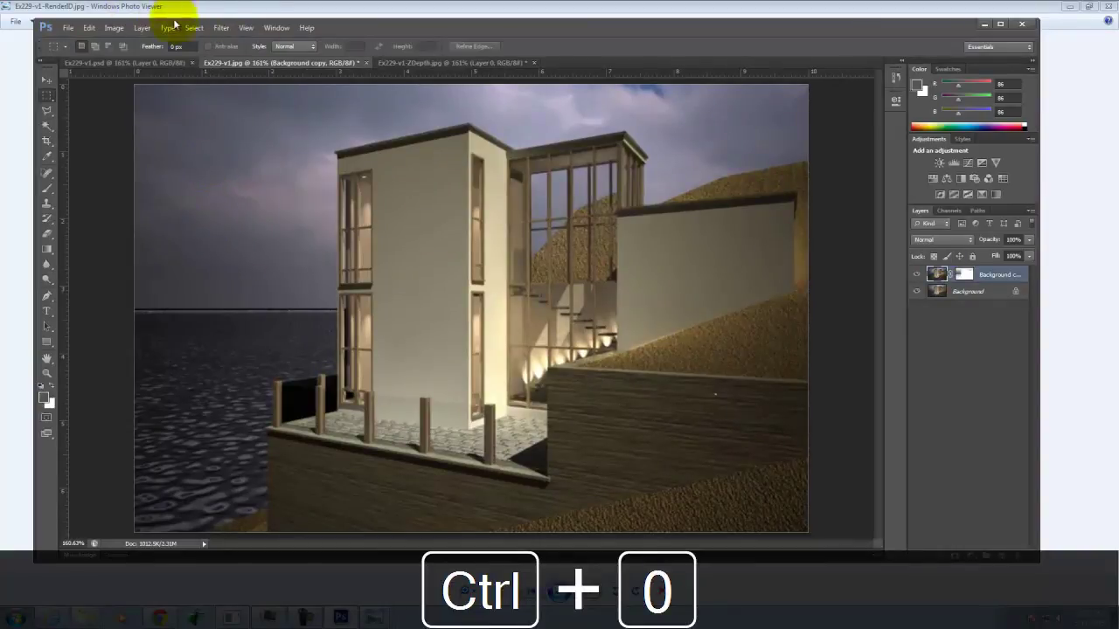
left_click(221, 27)
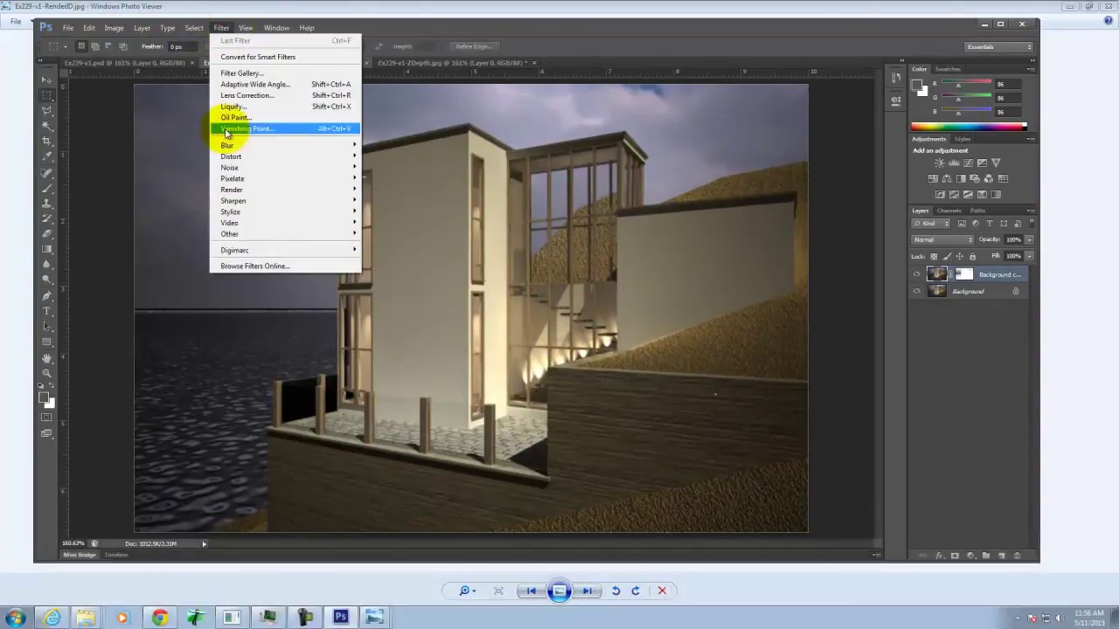
mouse_move(229, 145)
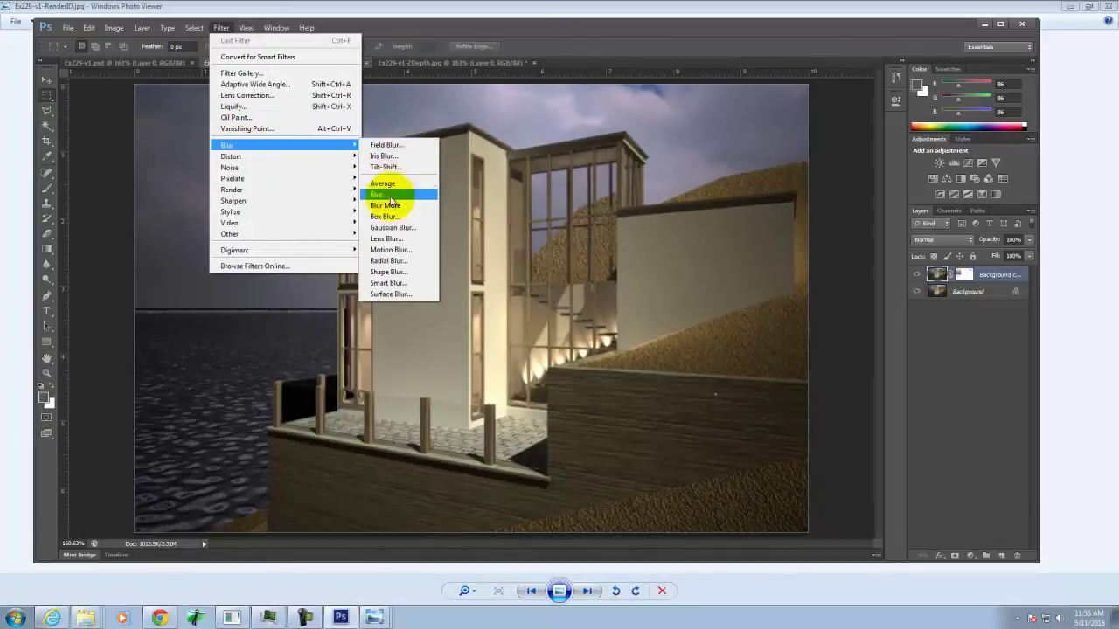
left_click(397, 240)
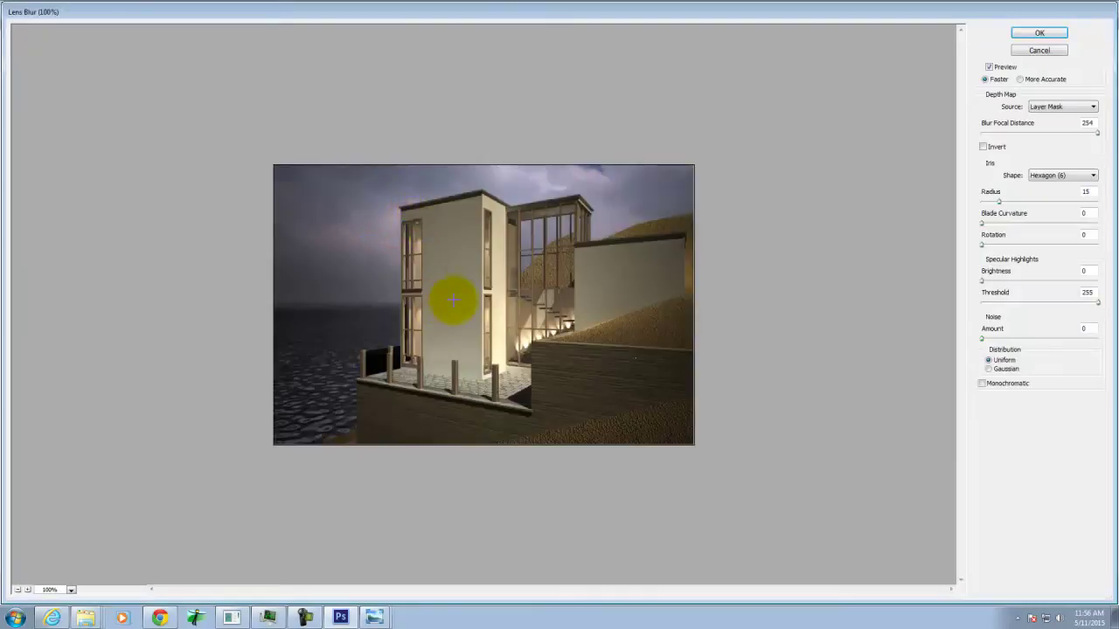
Step: Try different blur focal points in the sky and around the horizon in the Lens Blur preview
left_click(319, 279)
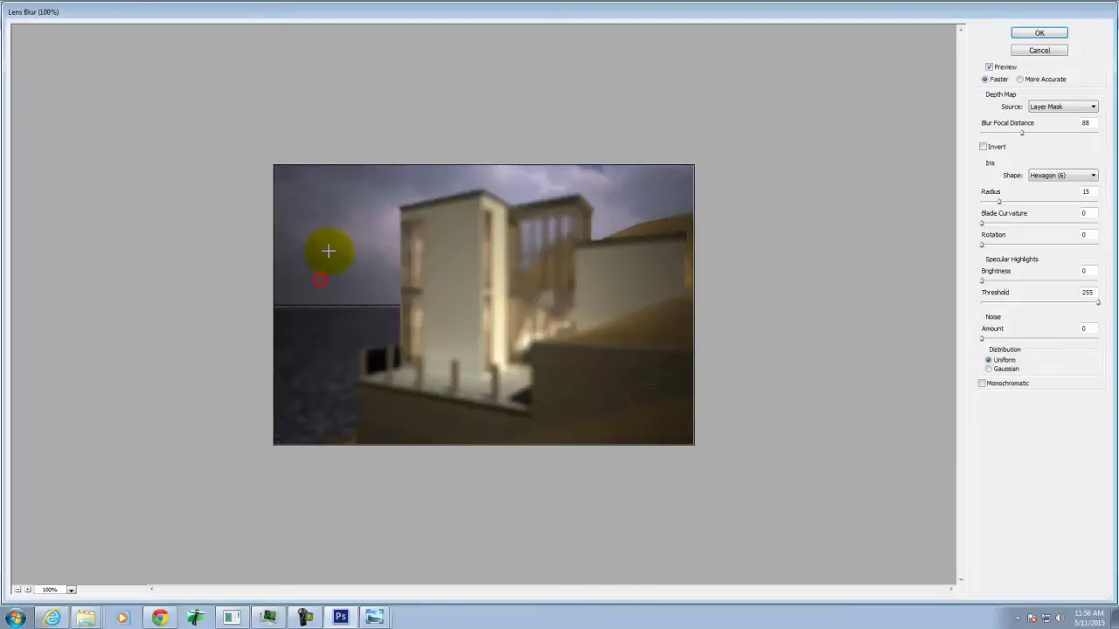
left_click(330, 238)
left_click(327, 285)
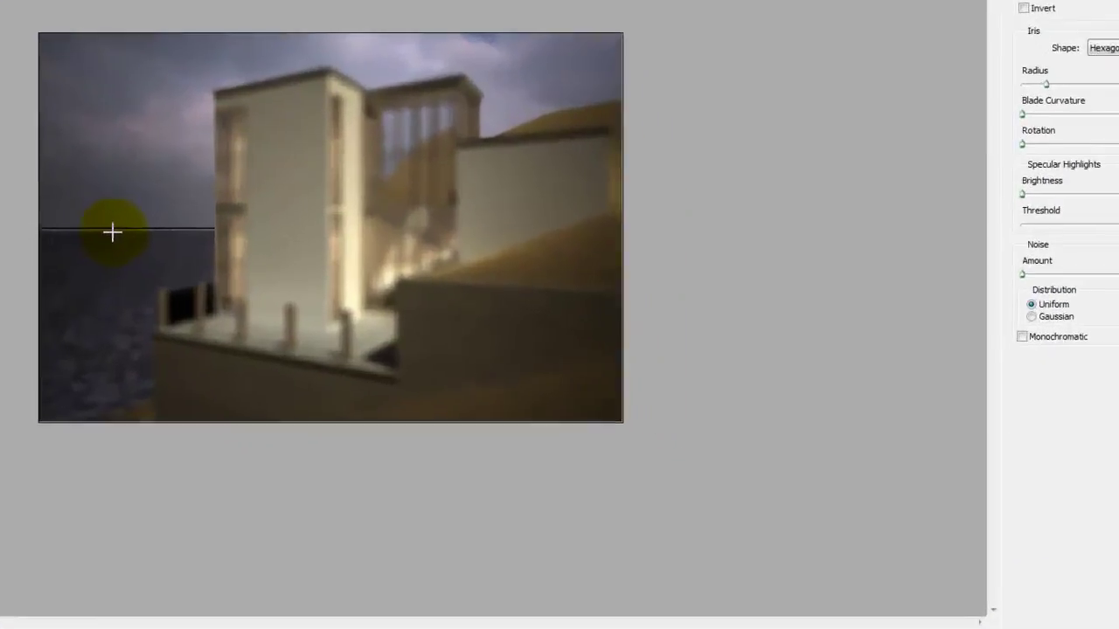
left_click(330, 296)
left_click(62, 54)
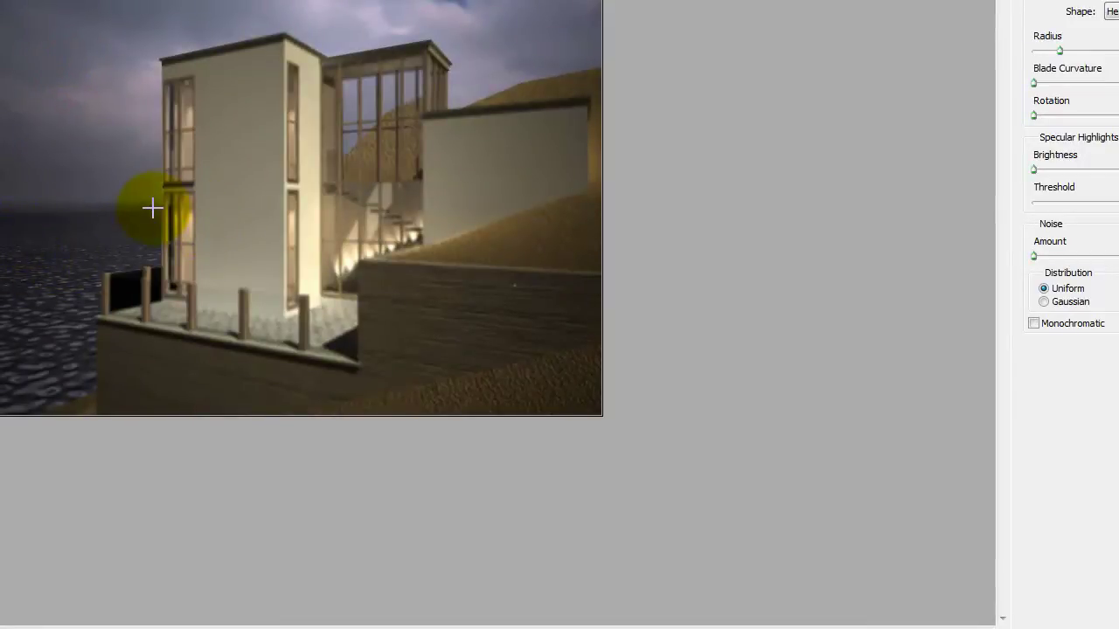
Step: Set the blur focal point on the building, enlarge the preview to check it, and apply the Lens Blur
left_click(214, 229)
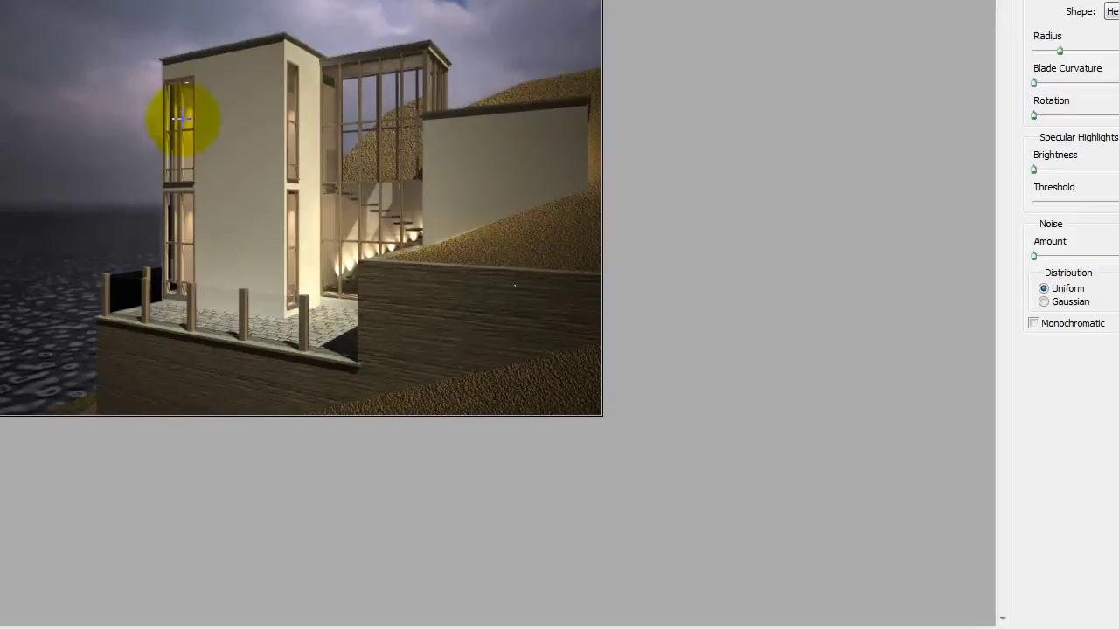
key("ctrl+0")
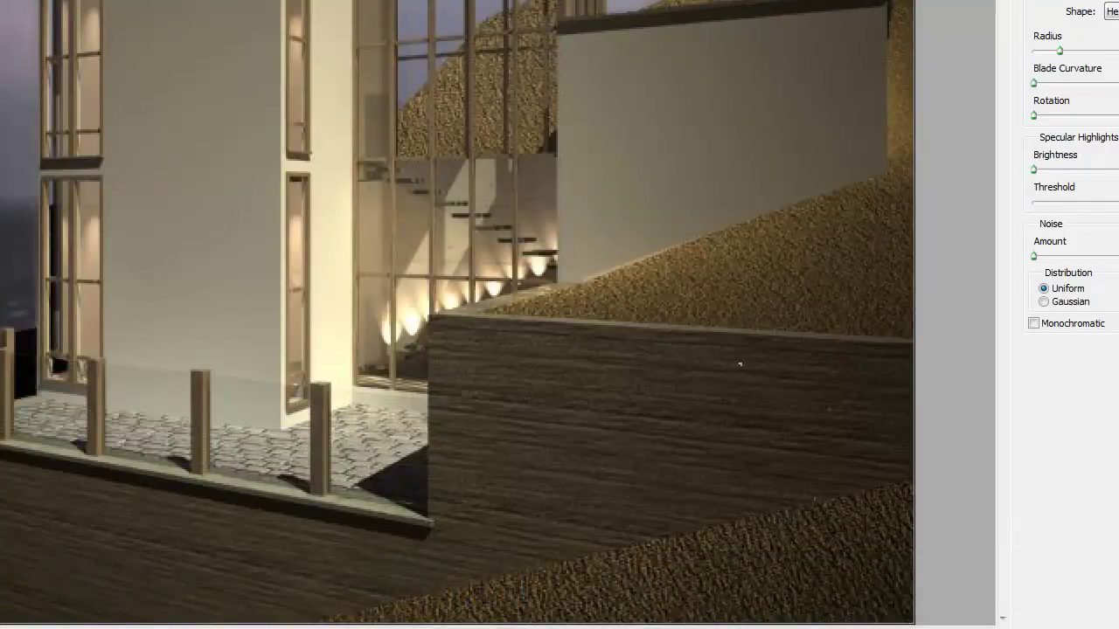
key("Return")
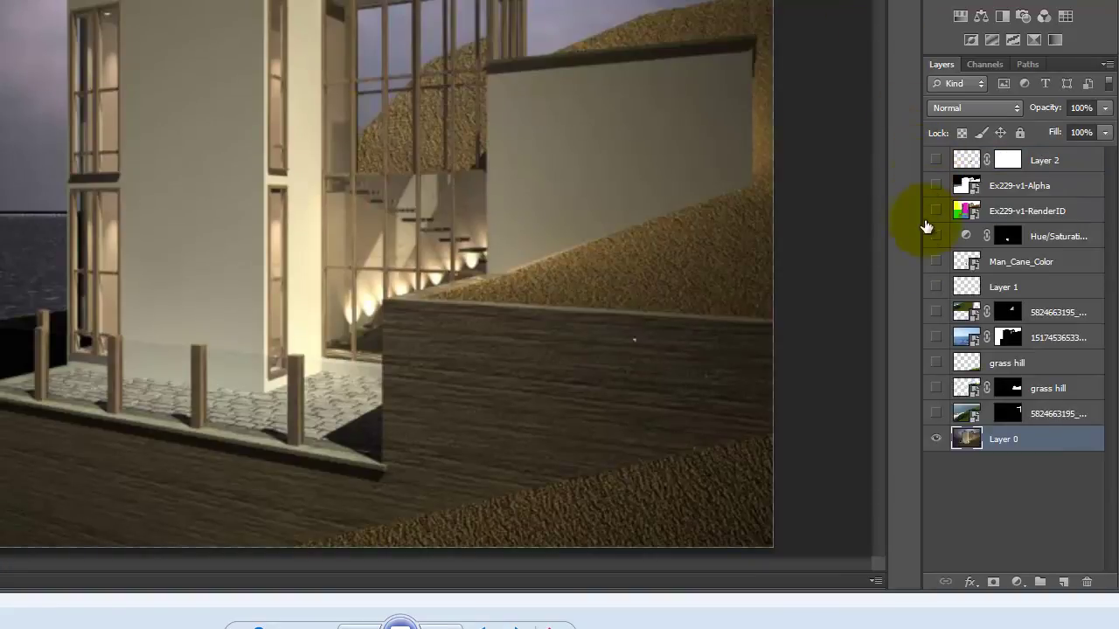
Step: Show all collage layers in Ex229-v1.psd, including Layer 2 and both grass hill layers, except Ex229-v1-Alpha and Ex229-v1-RenderID
left_click_drag(936, 236, 933, 409)
left_click(935, 160)
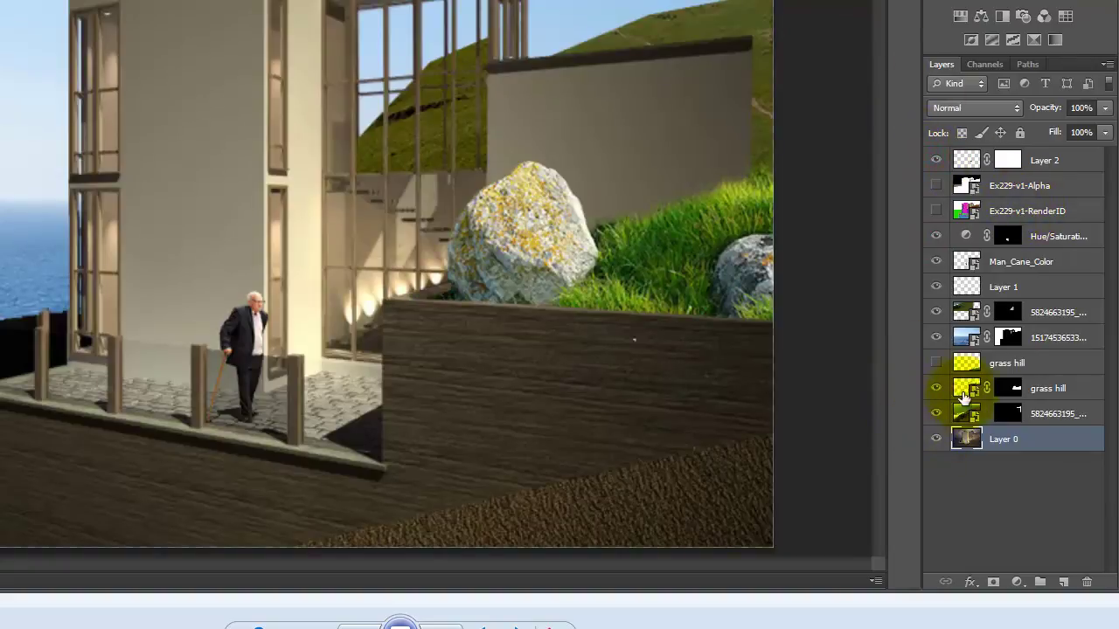
left_click(936, 364)
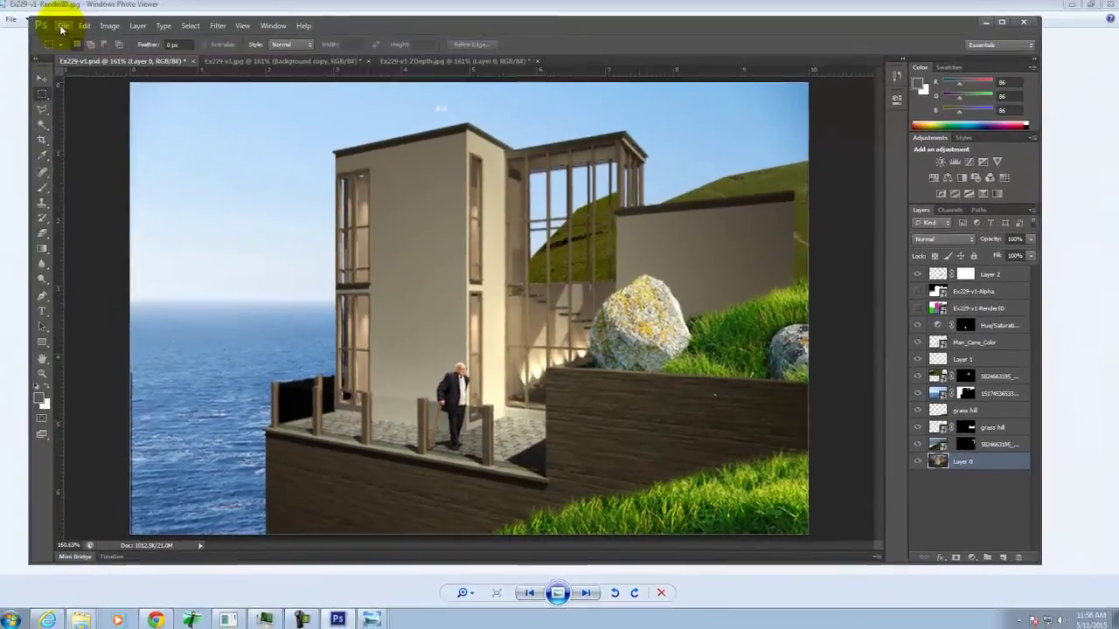
Step: Export the collage for web with the JPEG High preset as Ex229-v1-AlmostDone.jpg in the Ex230 folder
left_click(66, 28)
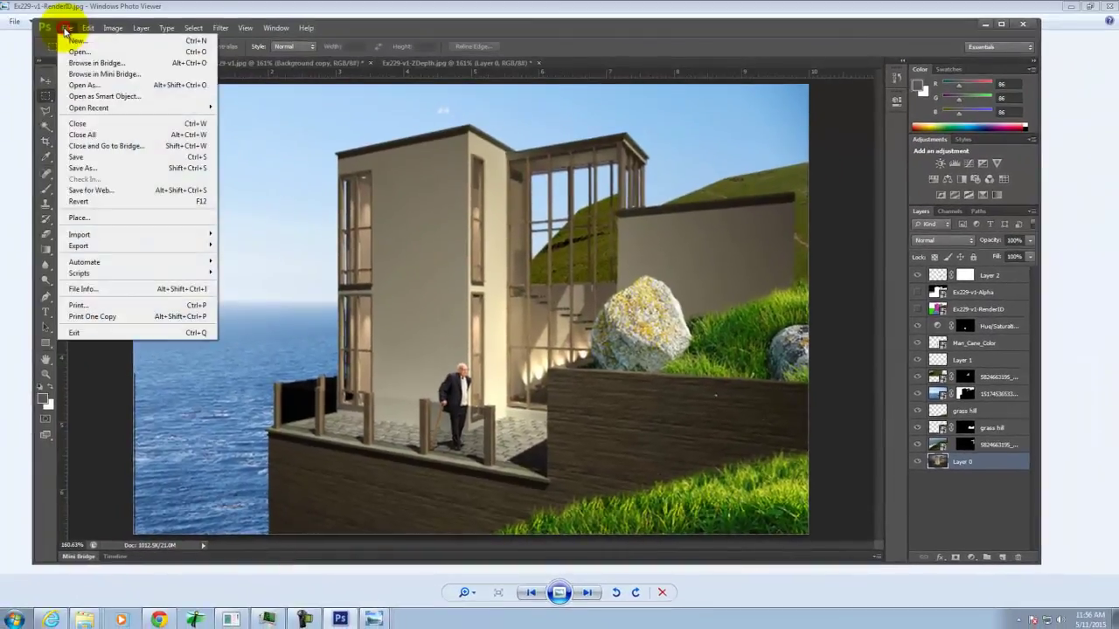
left_click(93, 189)
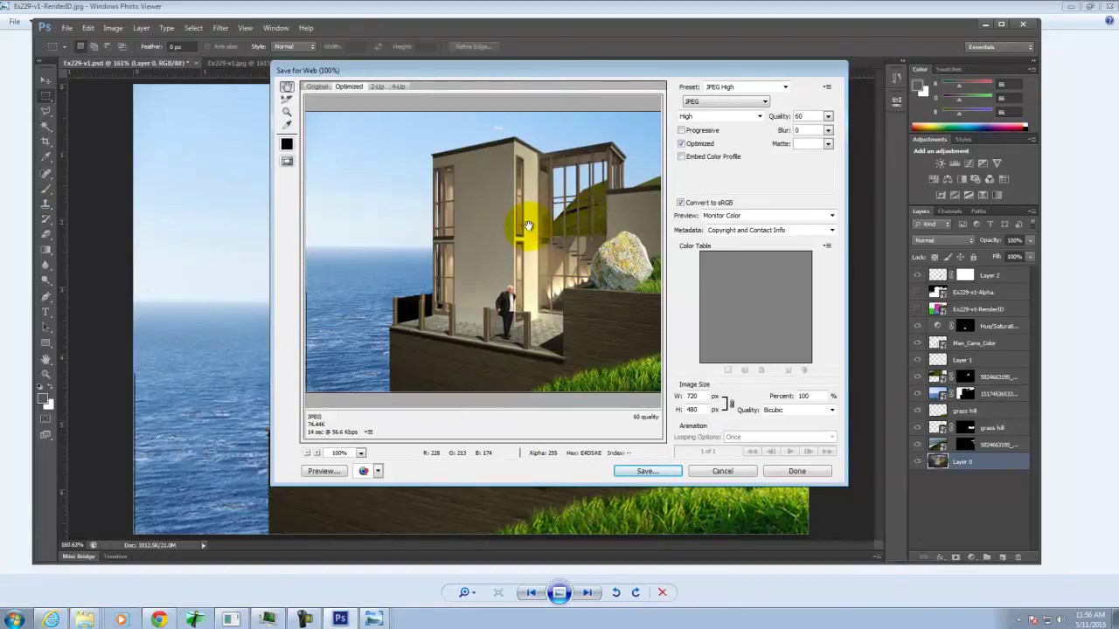
left_click(673, 476)
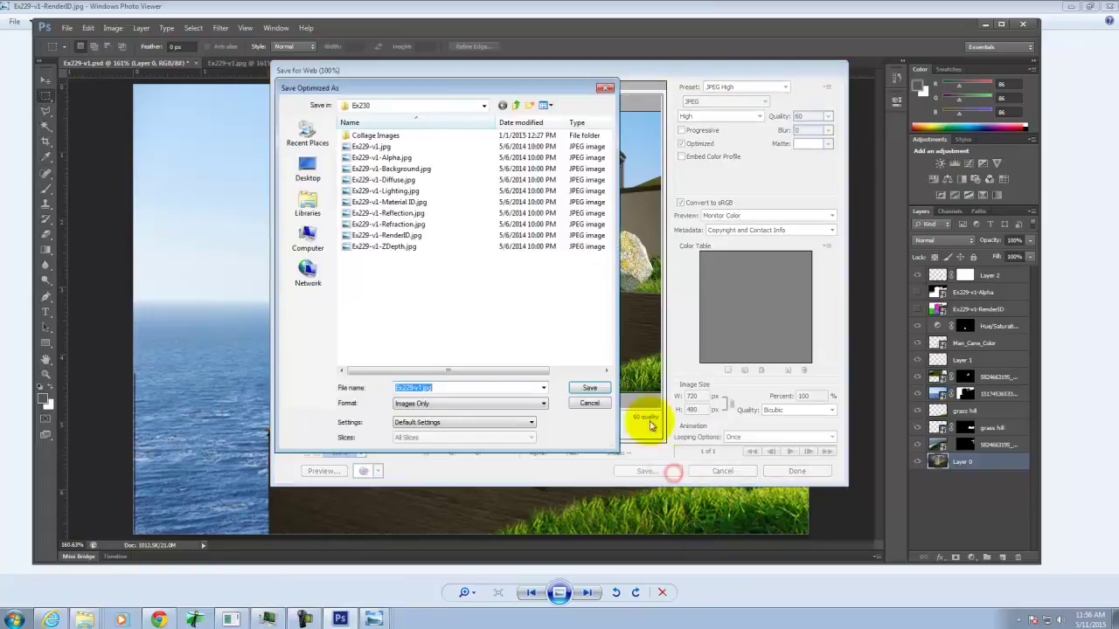
left_click(393, 248)
left_click(442, 387)
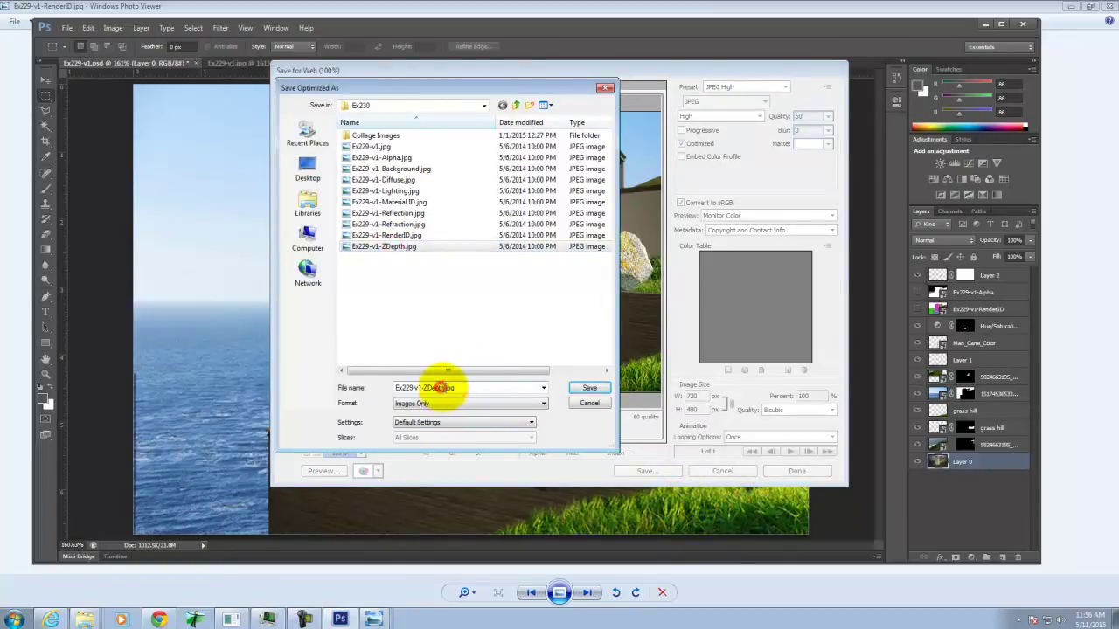
left_click_drag(440, 389, 425, 391)
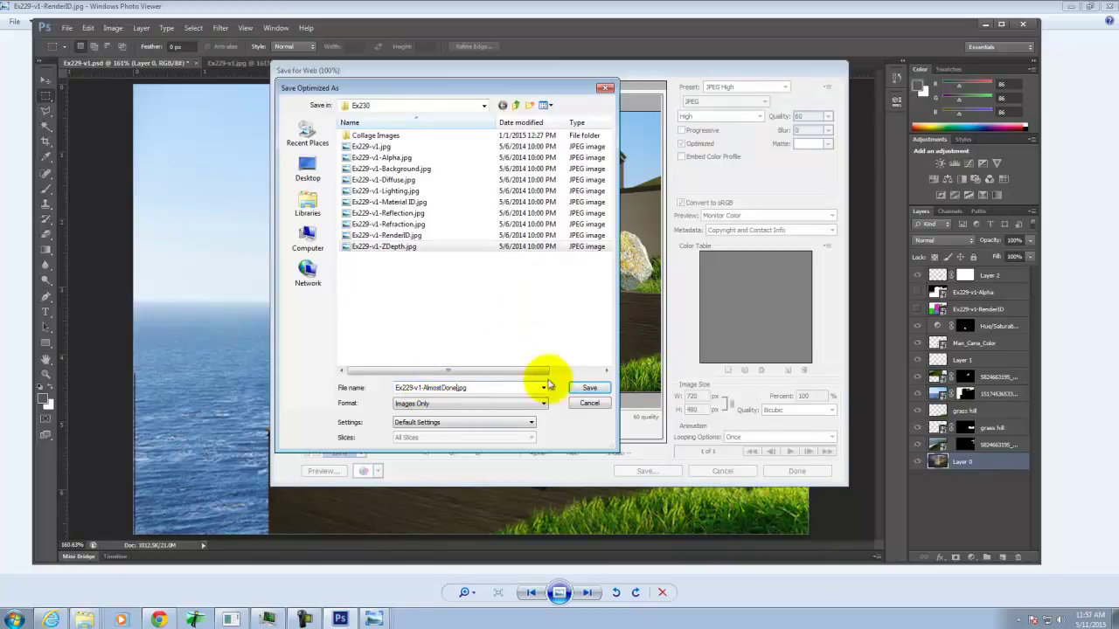
left_click(598, 392)
Step: Open Ex229-v1-AlmostDone.jpg from the Ex230 folder
left_click(70, 30)
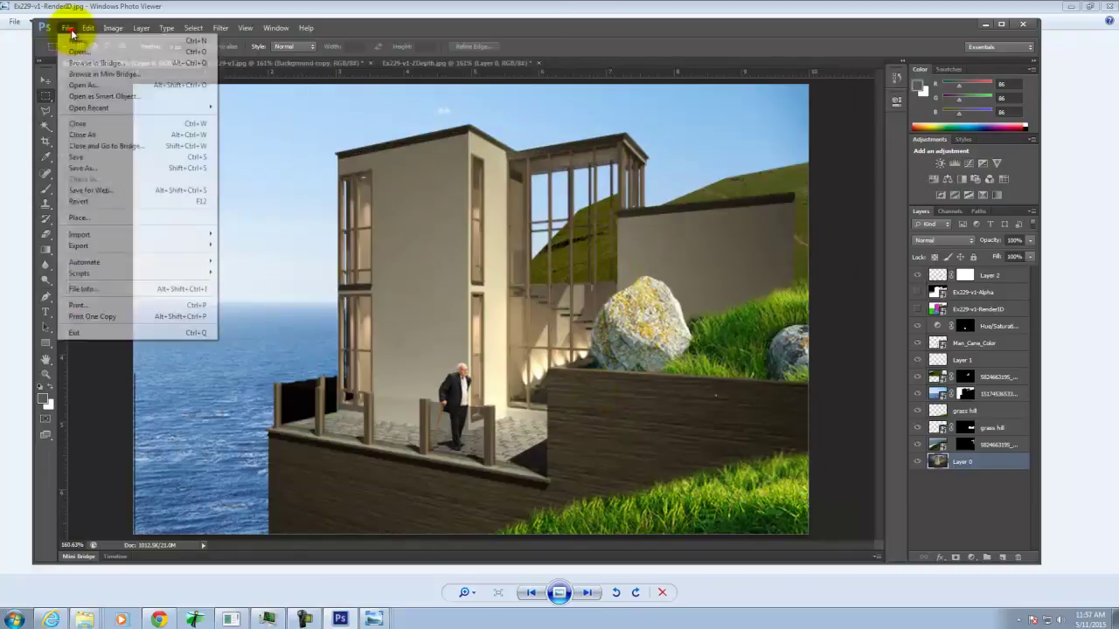
left_click(74, 51)
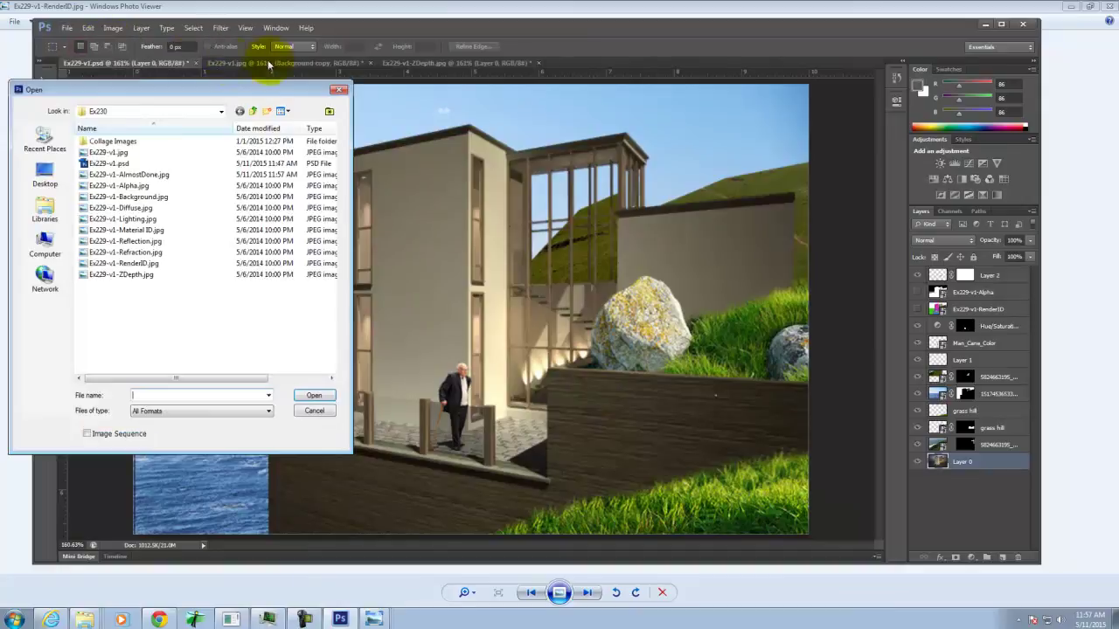
left_click(136, 175)
left_click(315, 395)
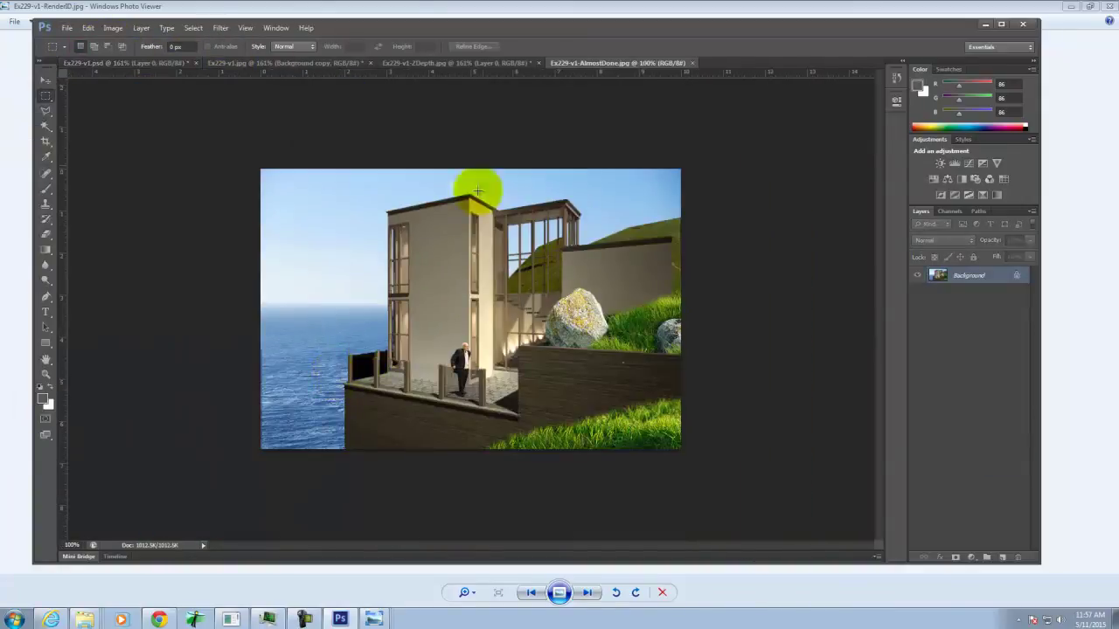
Step: Duplicate the Background layer as Background copy and add a layer mask to the duplicate
right_click(976, 276)
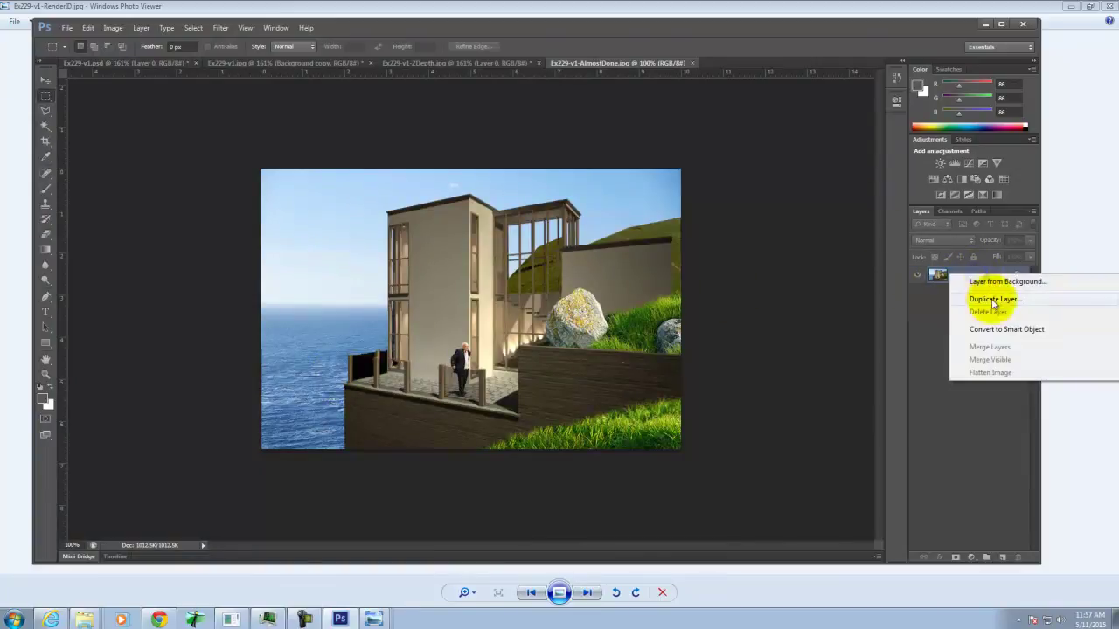
left_click(997, 299)
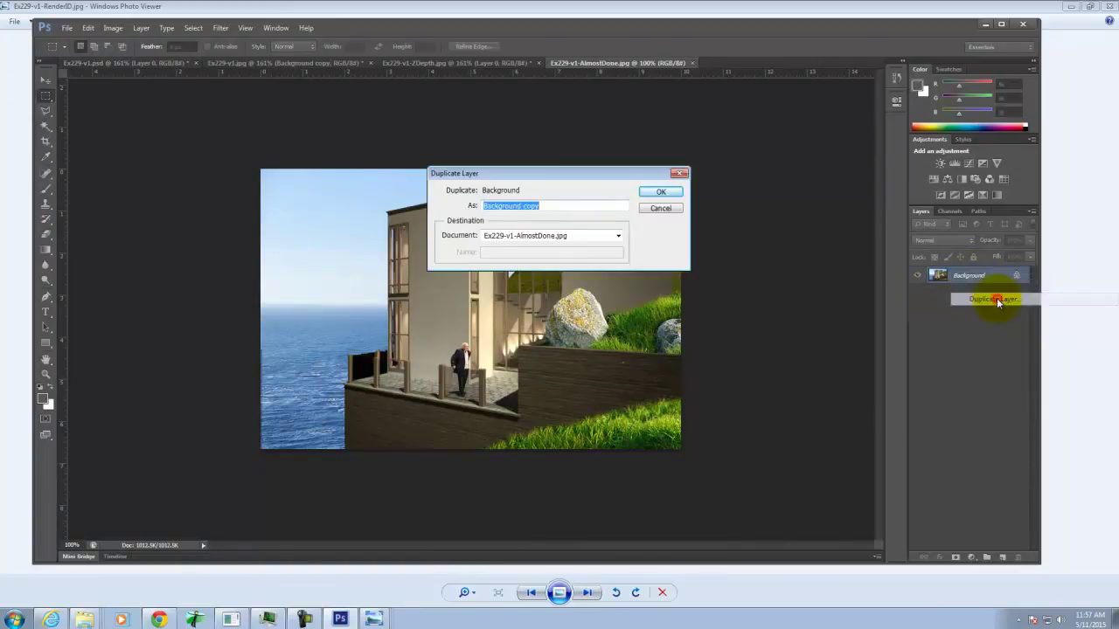
left_click(661, 191)
left_click(957, 556)
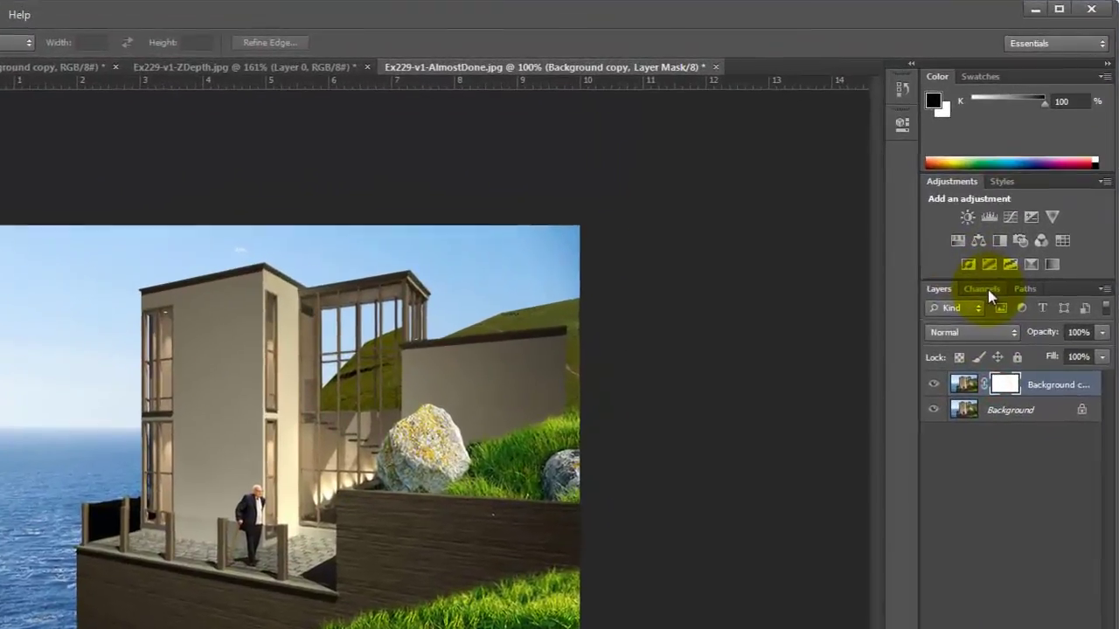
Step: Check the new mask's channel, and copy the entire depth image from the Ex229-v1-ZDepth.jpg document
left_click(953, 210)
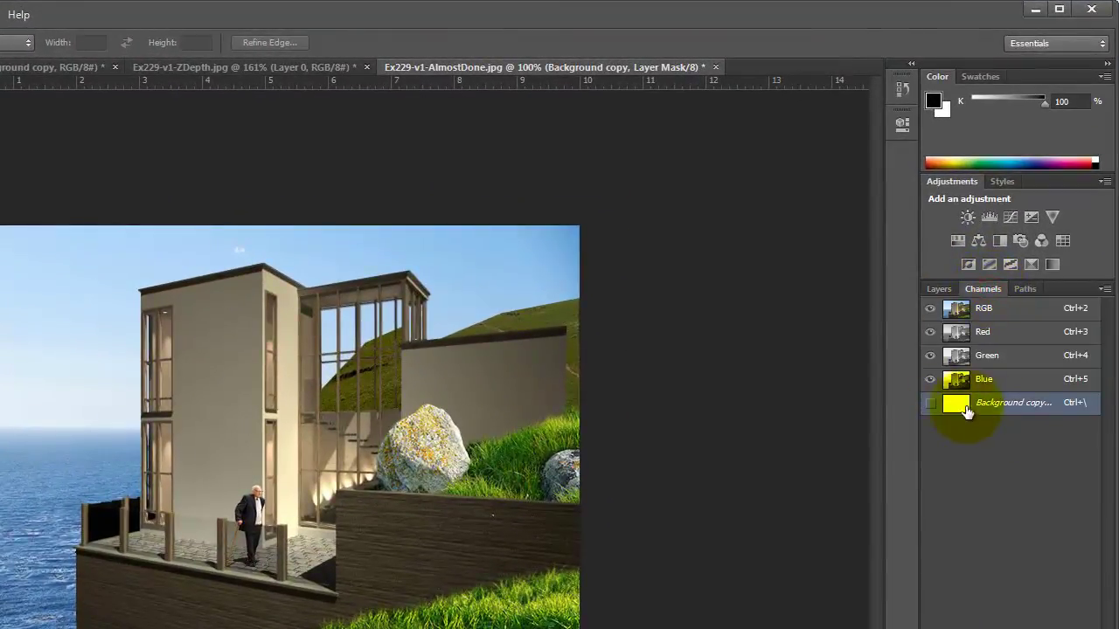
left_click(325, 68)
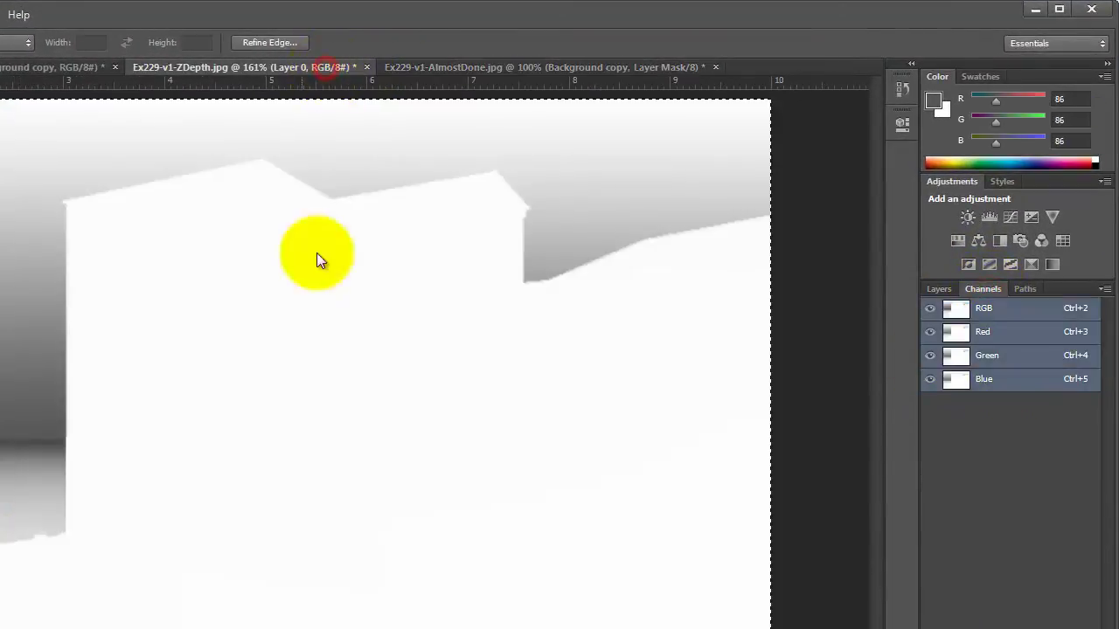
key("ctrl+a")
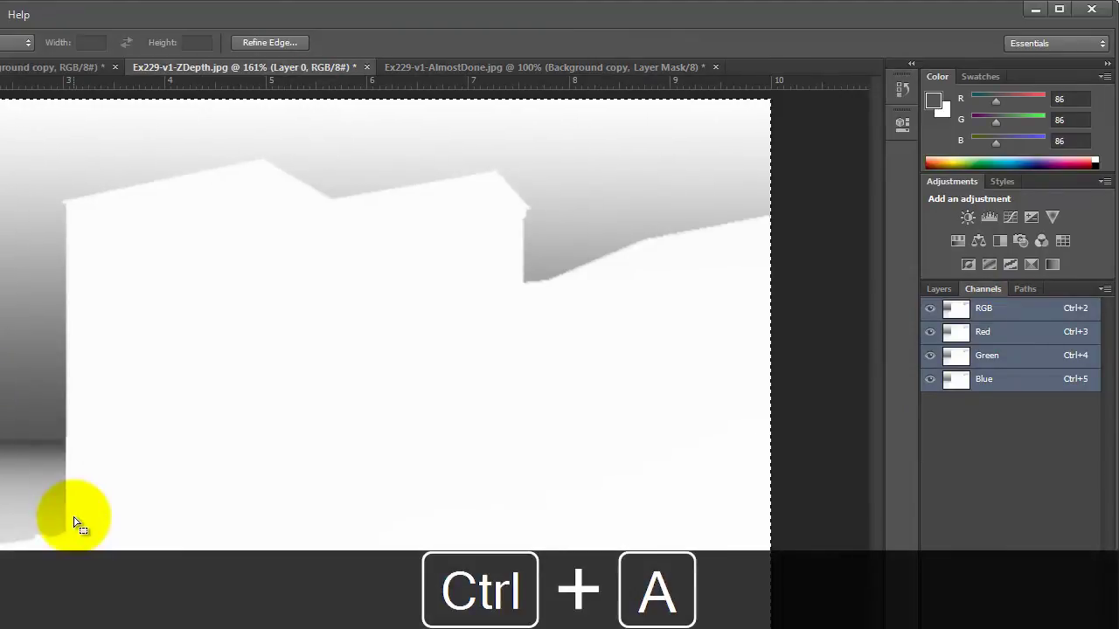
key("ctrl+c")
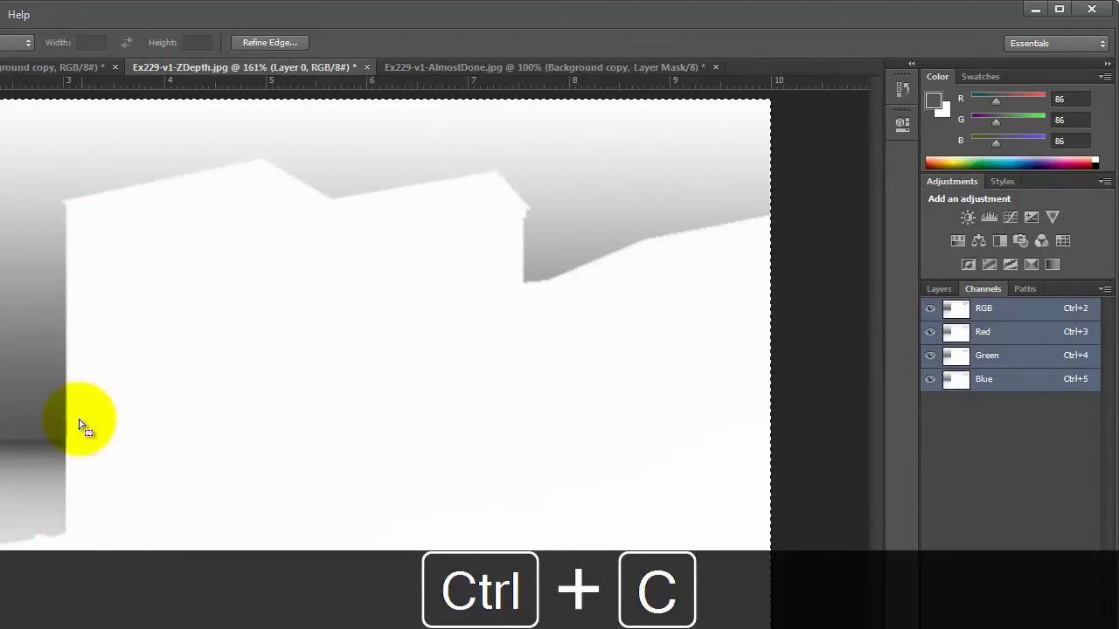
Step: Try to paste the depth image into the Background copy mask channel of Ex229-v1-AlmostDone.jpg, and undo the paste
left_click(459, 67)
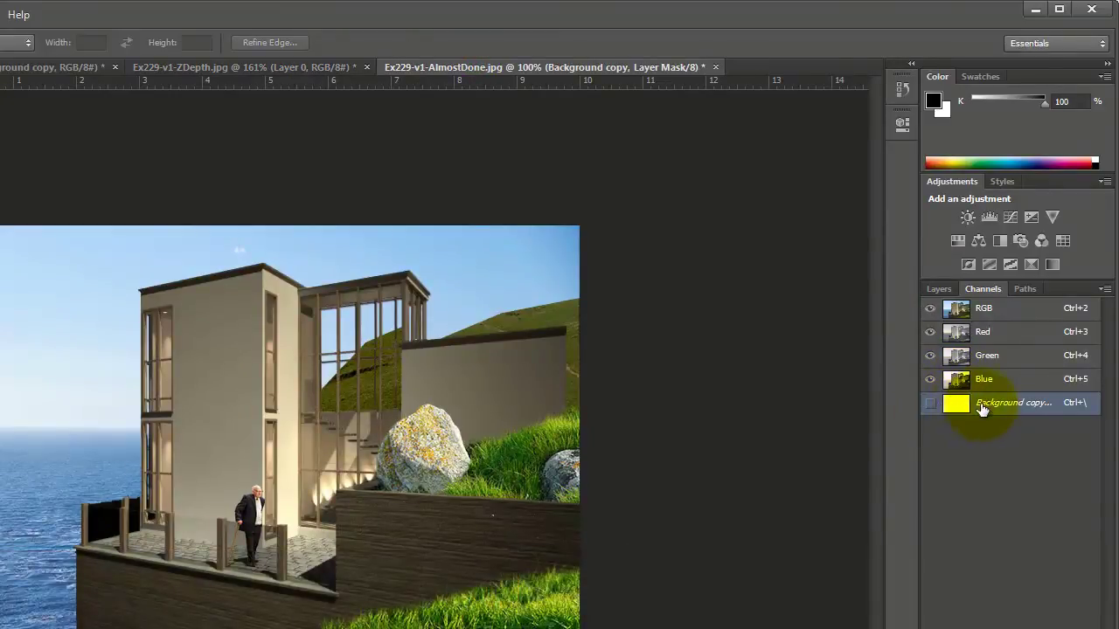
key("ctrl+v")
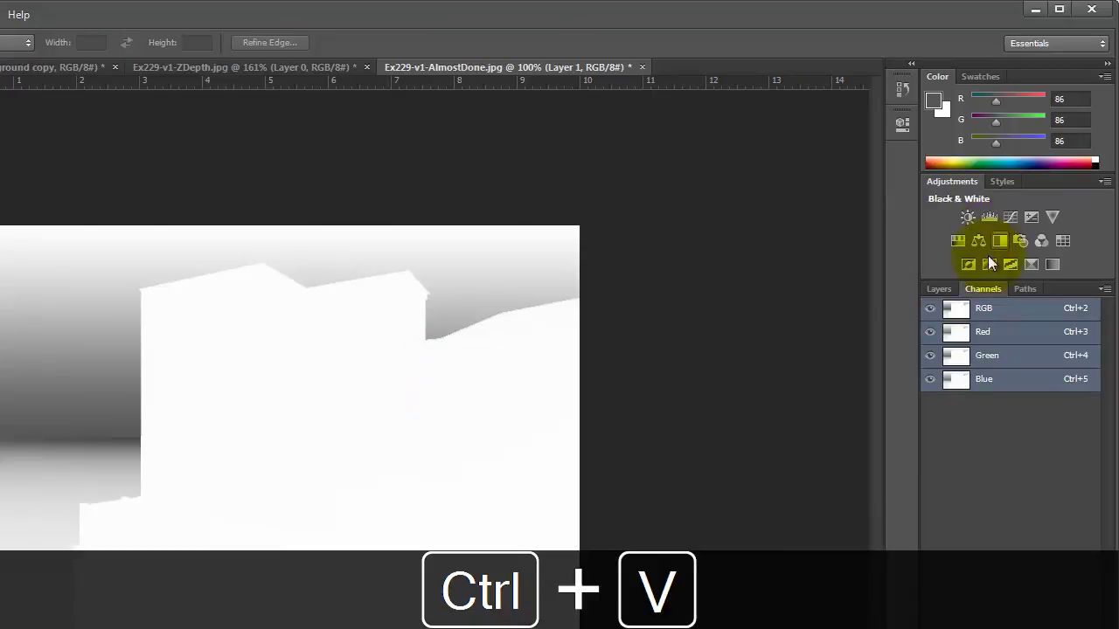
left_click(939, 289)
key("ctrl+z")
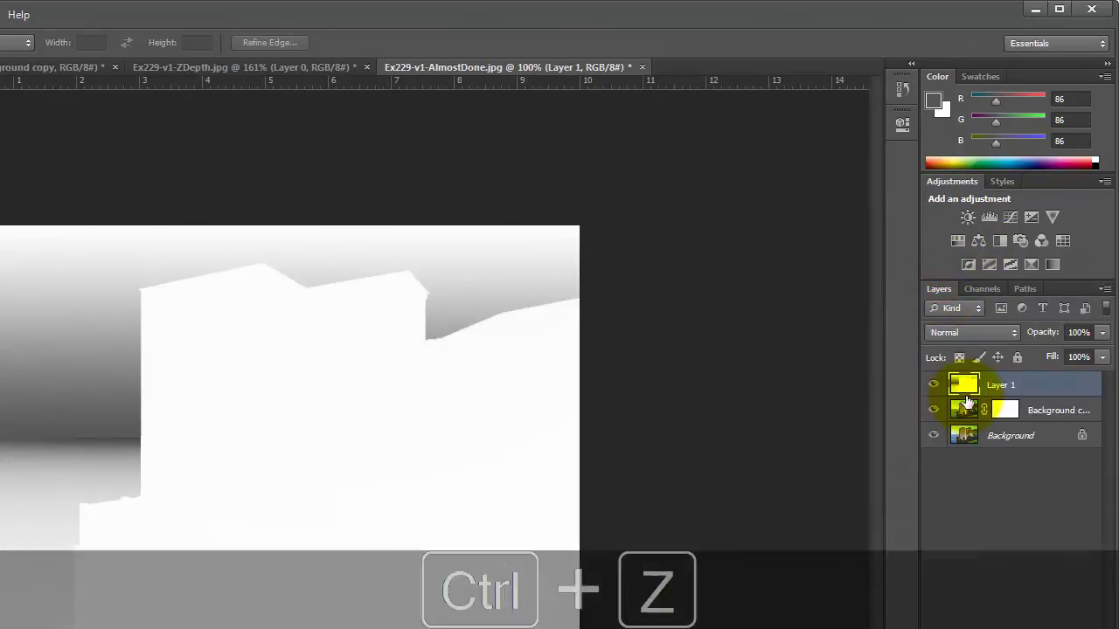
Step: Paste the copied depth image into the Background copy layer mask channel and return to the layer list
left_click(981, 288)
left_click(996, 402)
left_click(932, 404)
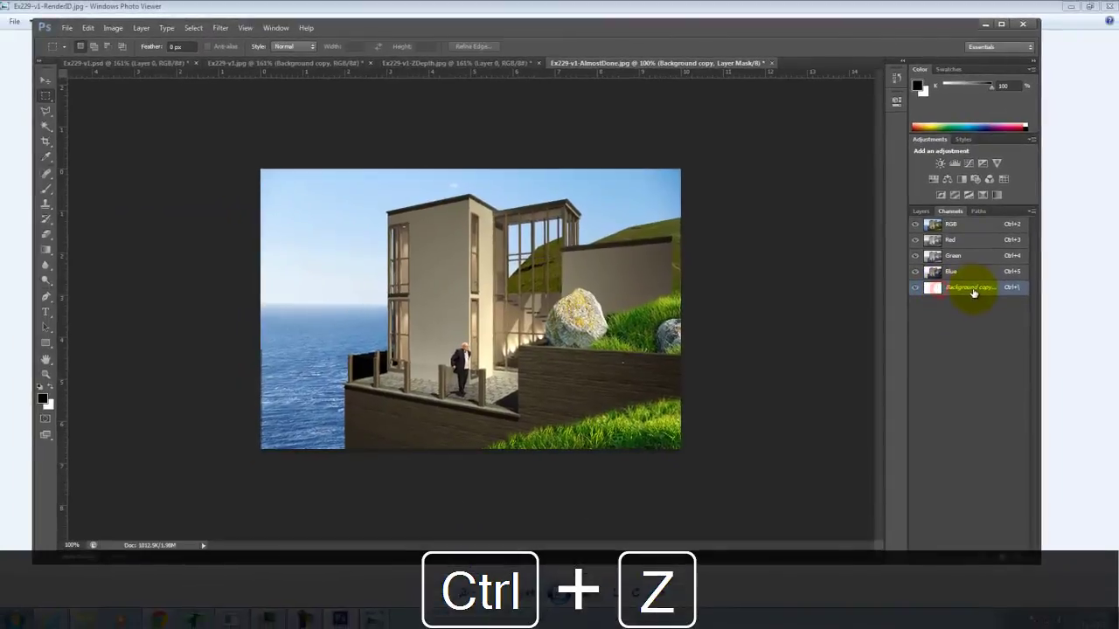
key("ctrl+v")
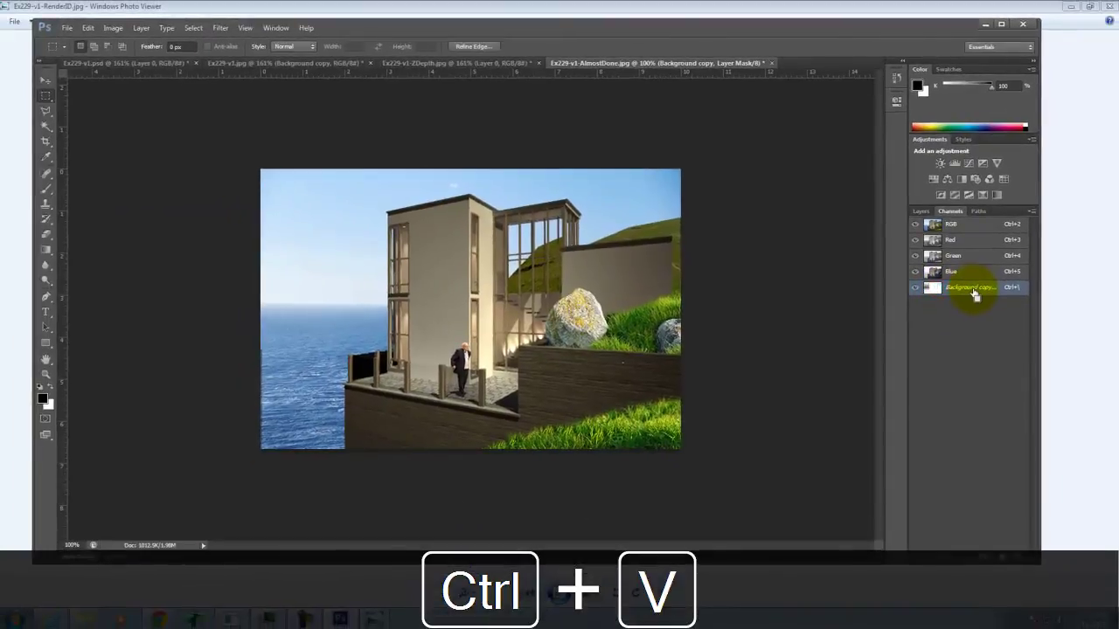
left_click(922, 214)
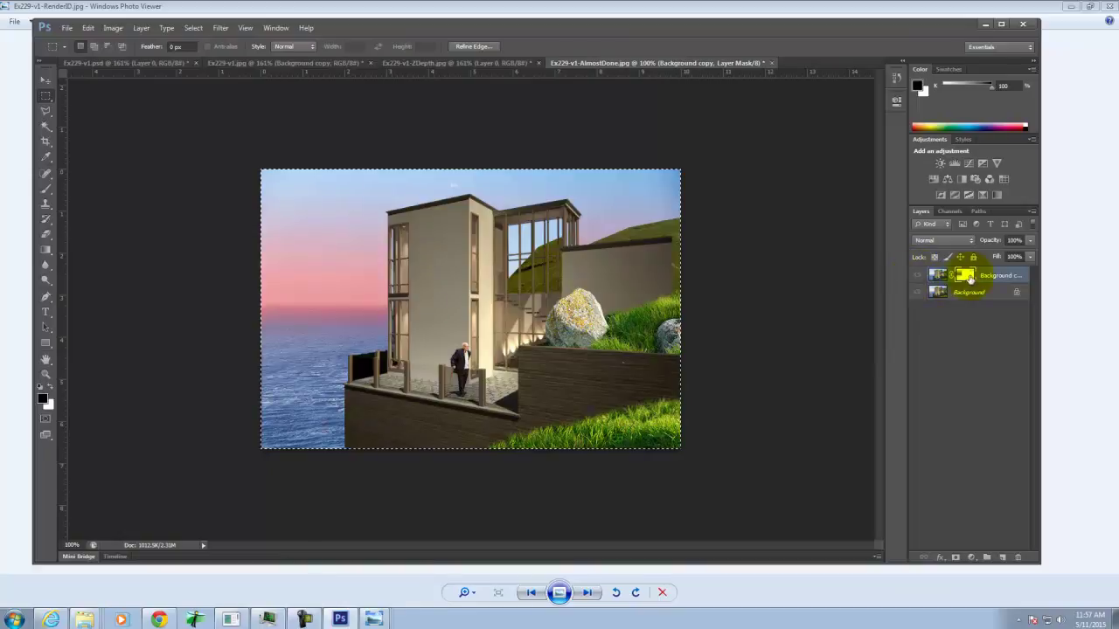
Step: Target the Background copy's image instead of its mask and start the Lens Blur filter on it
left_click(941, 276)
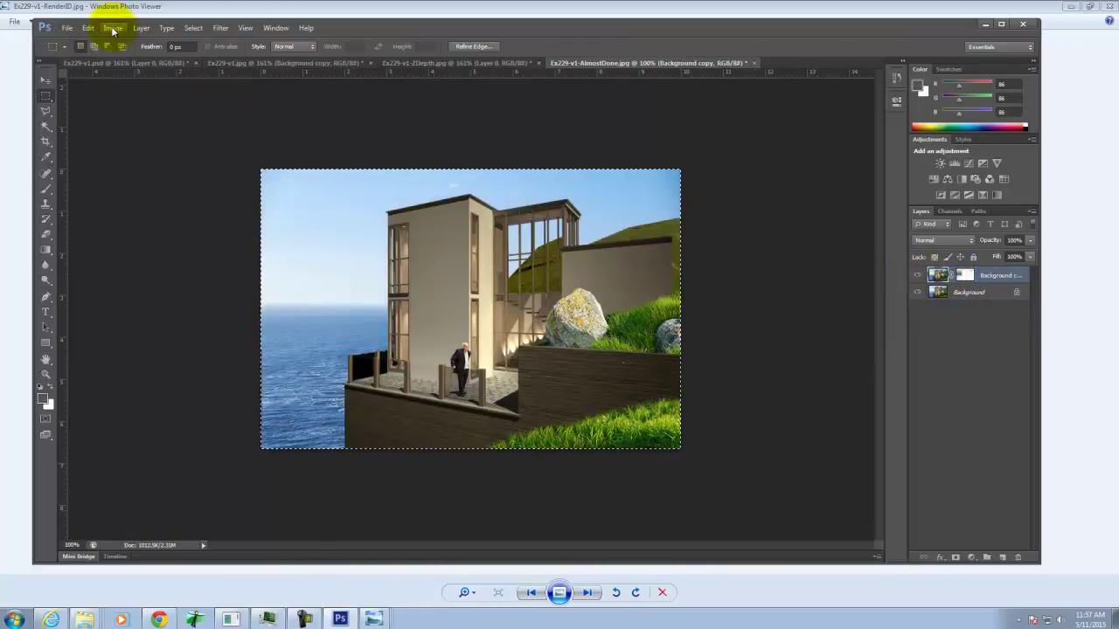
left_click(220, 29)
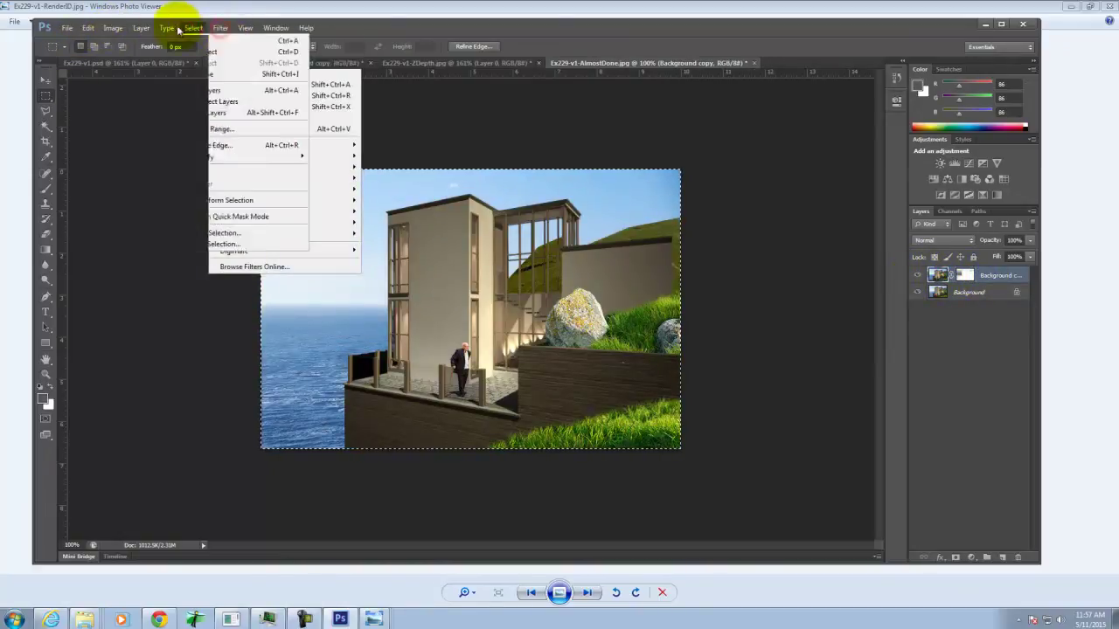
mouse_move(249, 146)
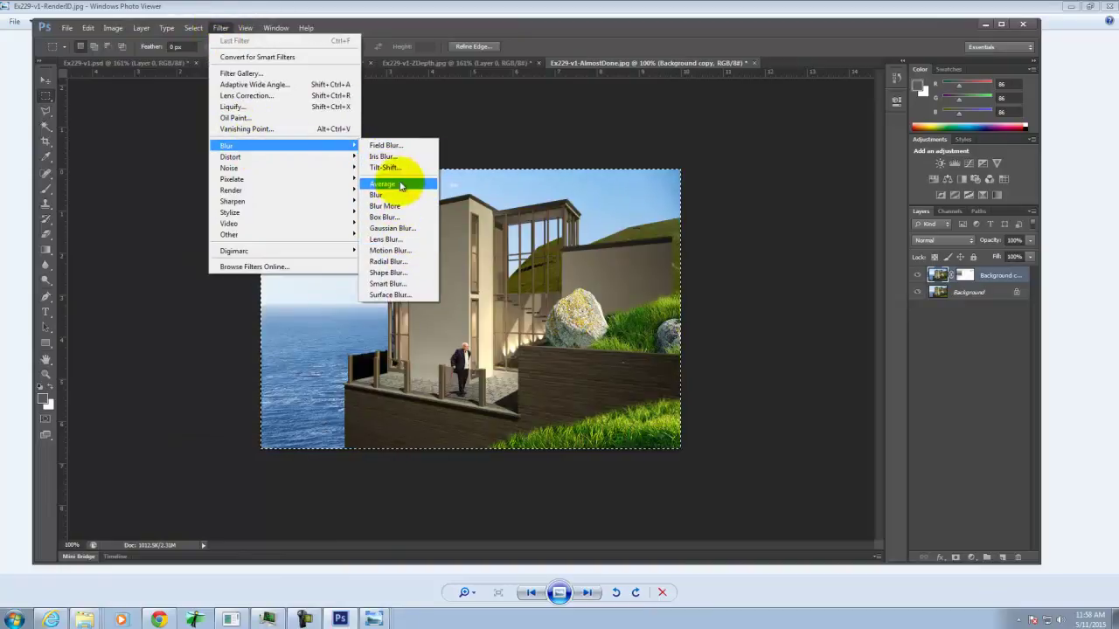
left_click(413, 243)
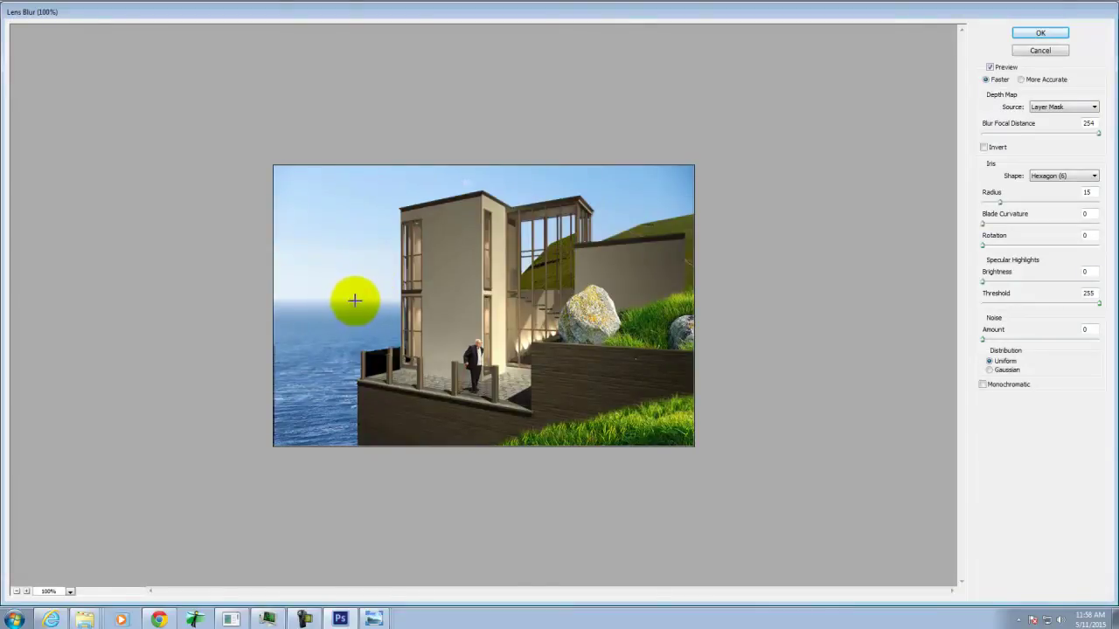
Step: Try Lens Blur focal points on several spots of the sea, sky and building, with the preview fitted to the window
left_click(350, 338)
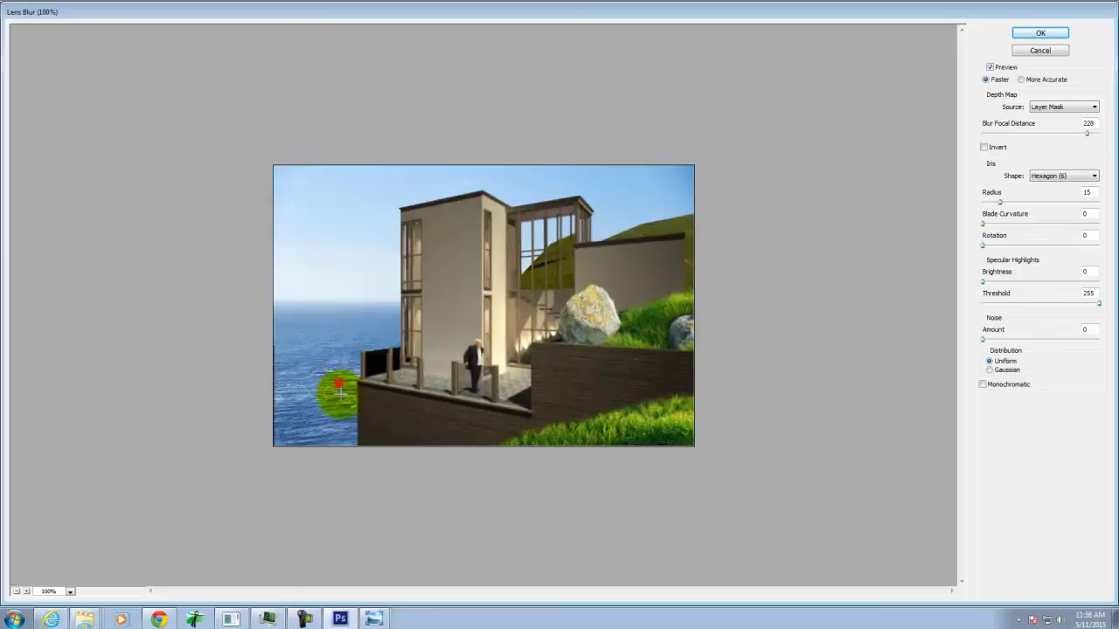
left_click(324, 349)
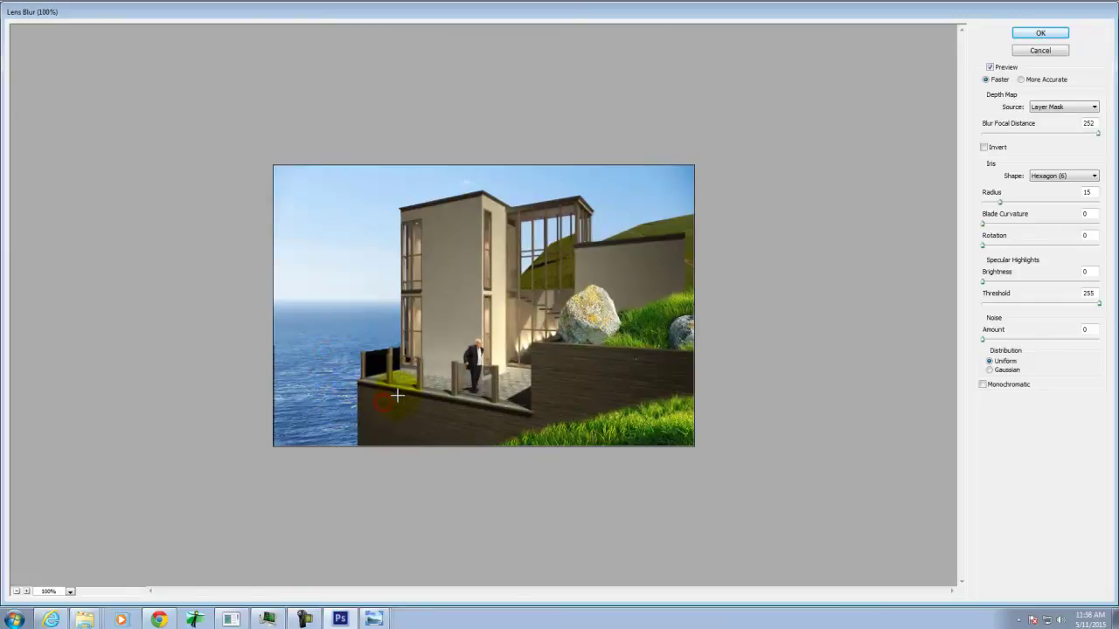
left_click(356, 277)
left_click(457, 322)
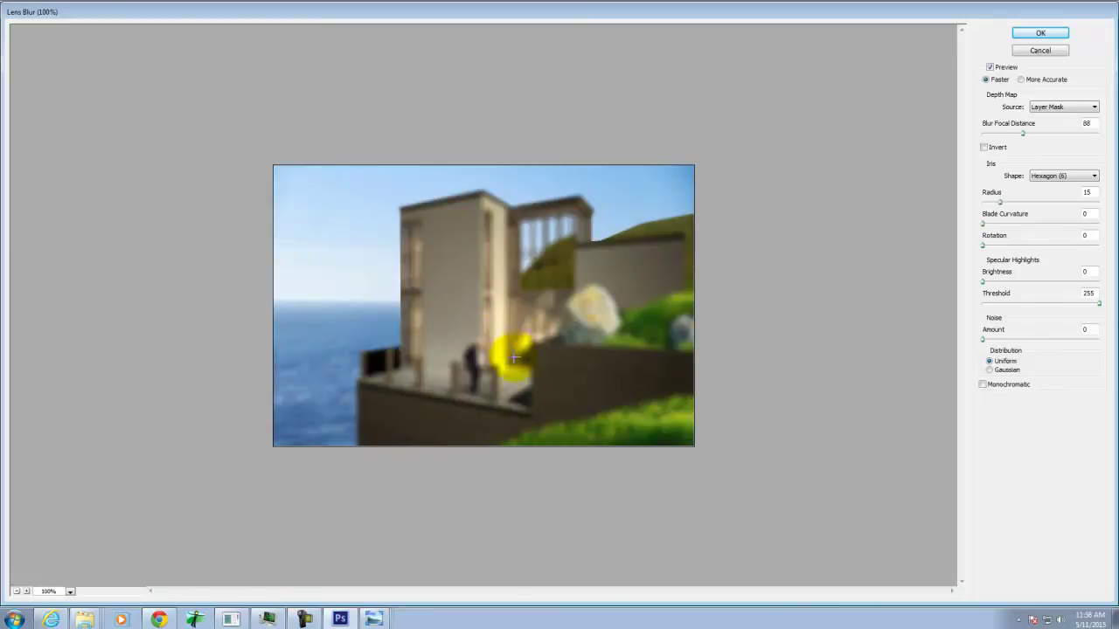
key("ctrl+0")
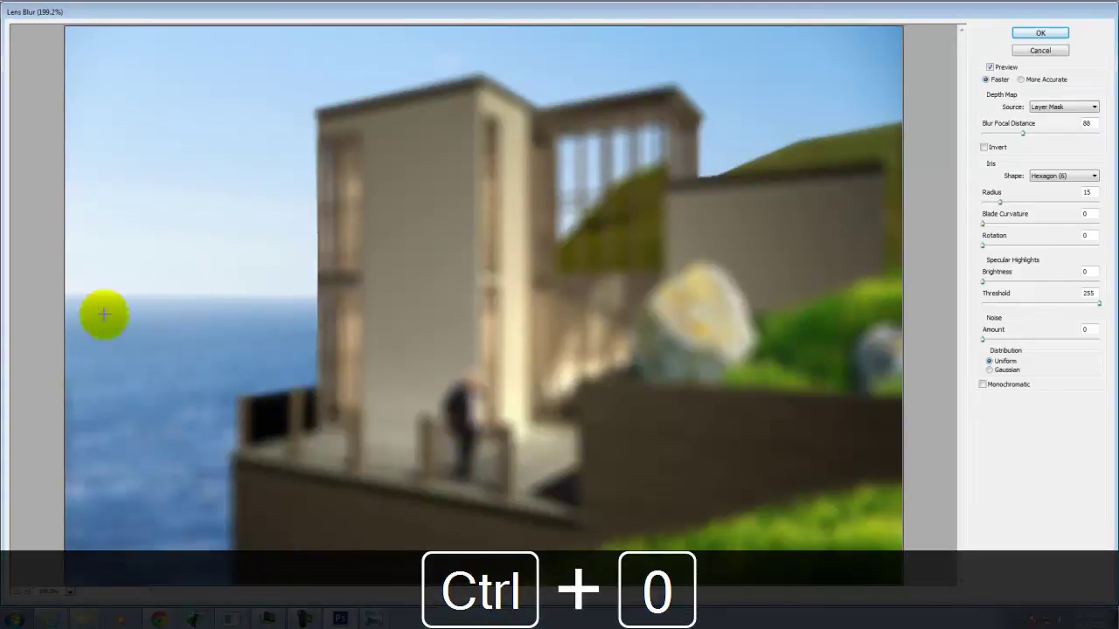
left_click(174, 324)
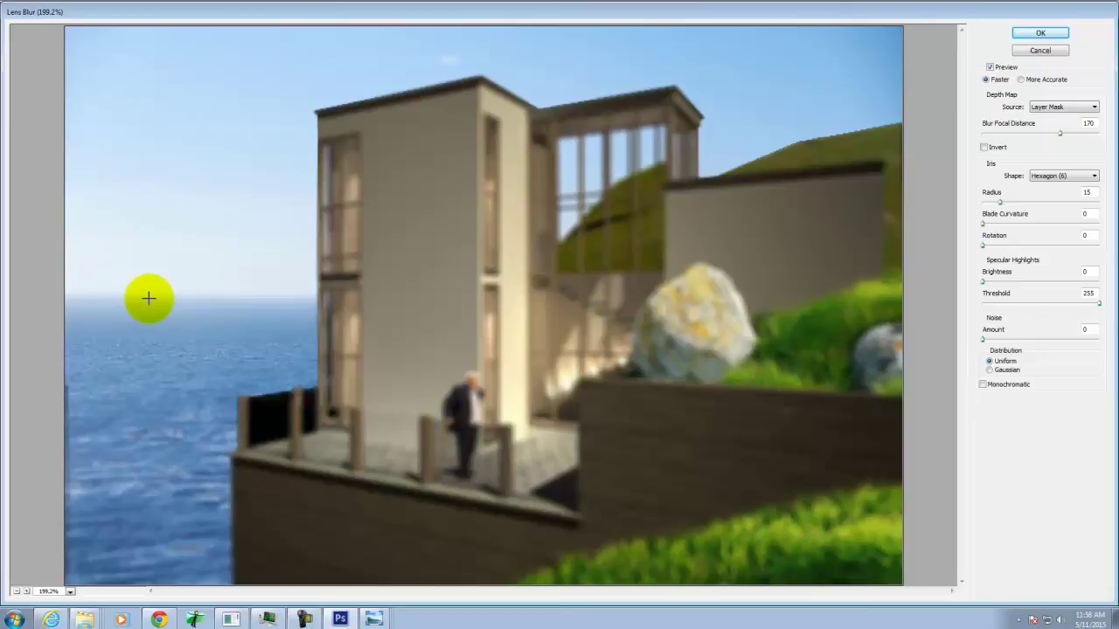
Step: Focus the Lens Blur on the dark wall below the terrace, at a Blur Focal Distance of 252, and apply the filter
left_click(262, 476)
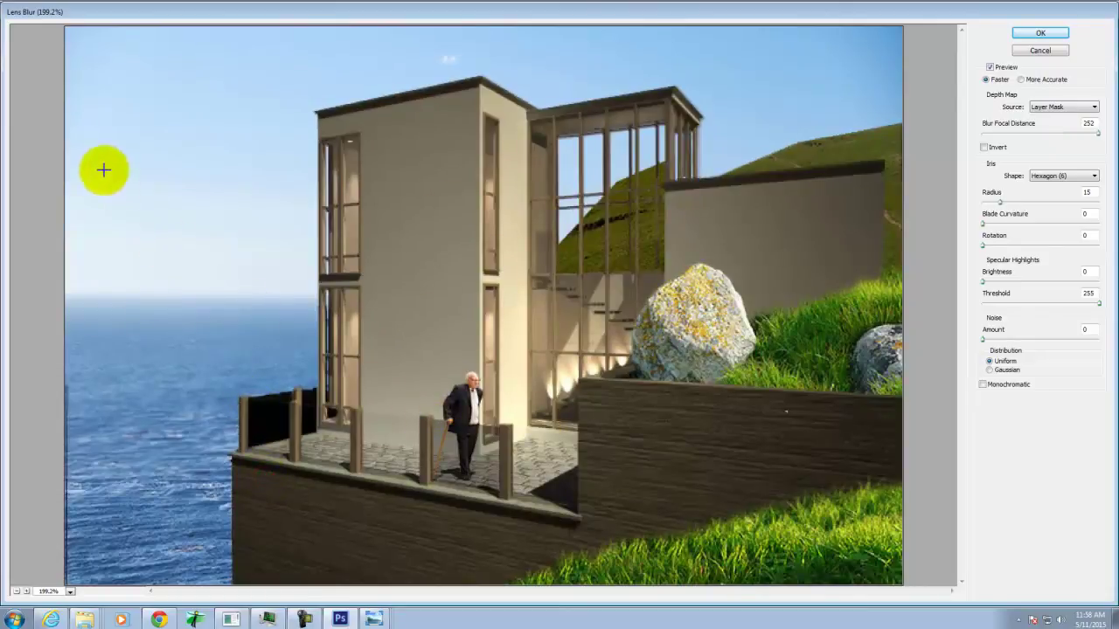
left_click(201, 326)
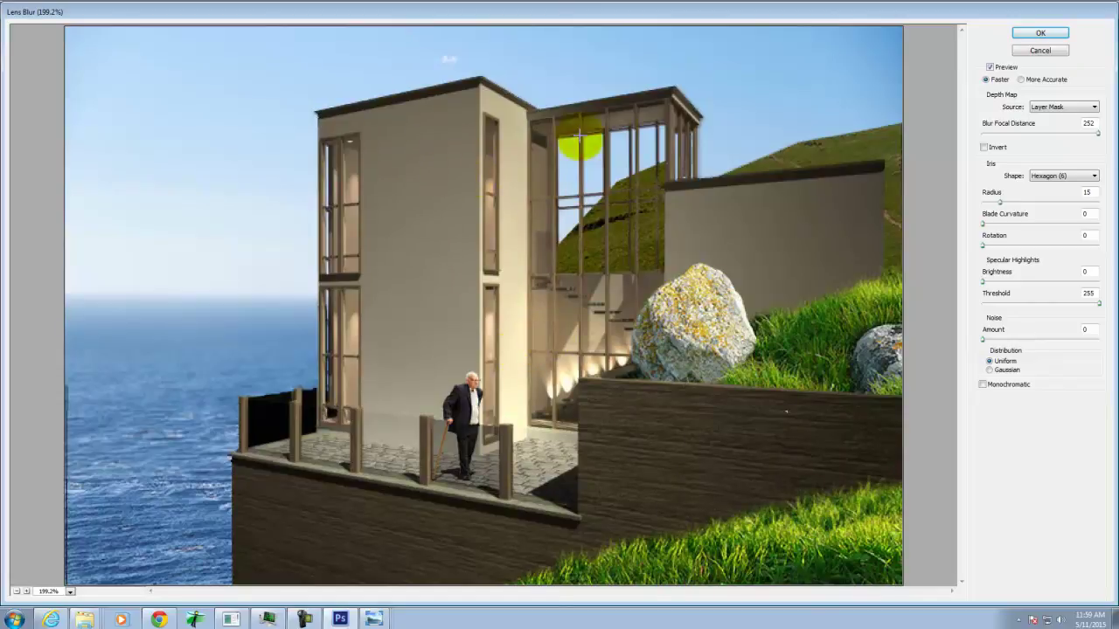
left_click(1038, 34)
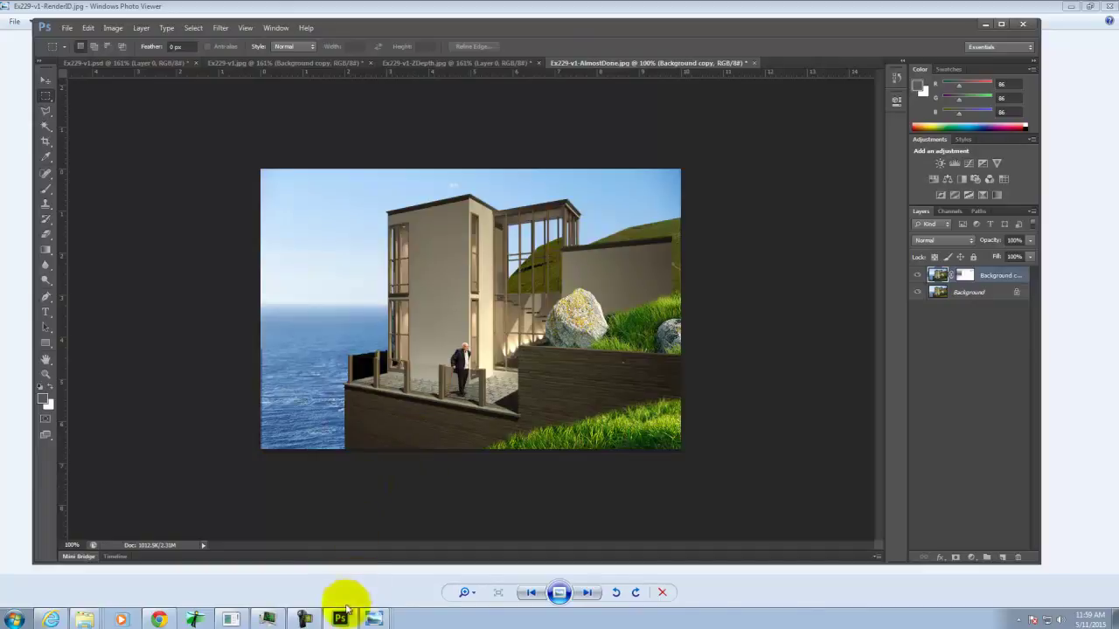
mouse_move(301, 620)
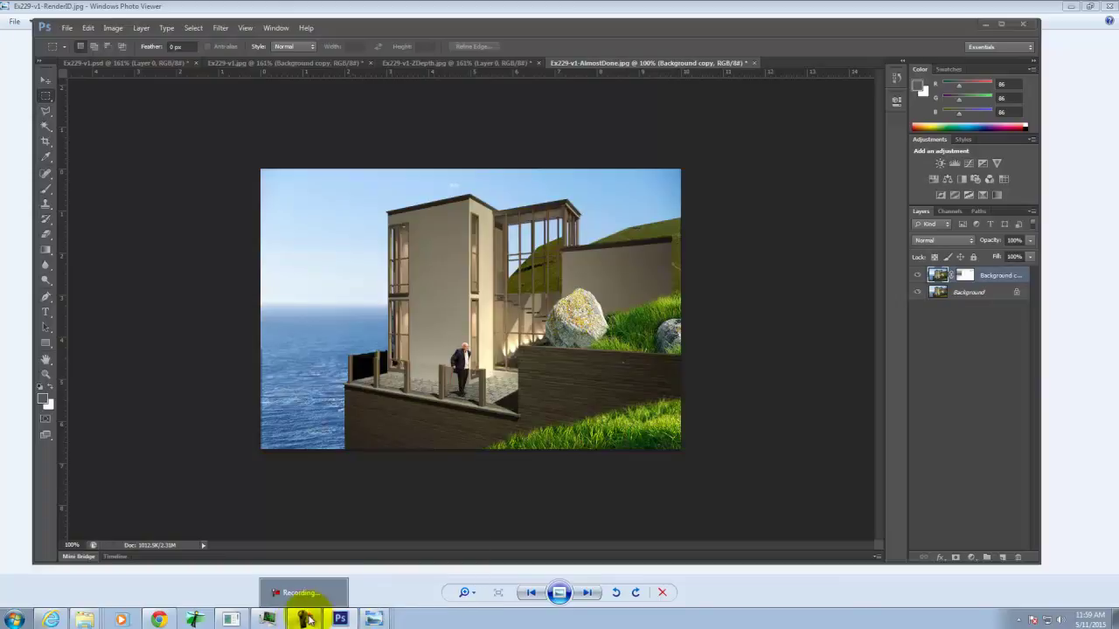
left_click(303, 619)
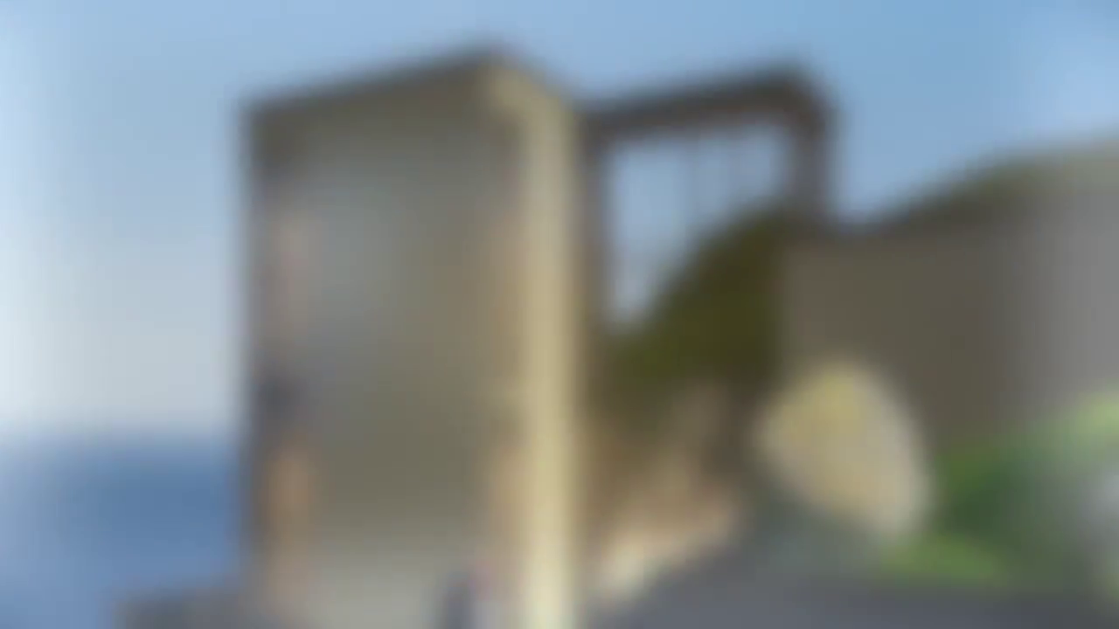